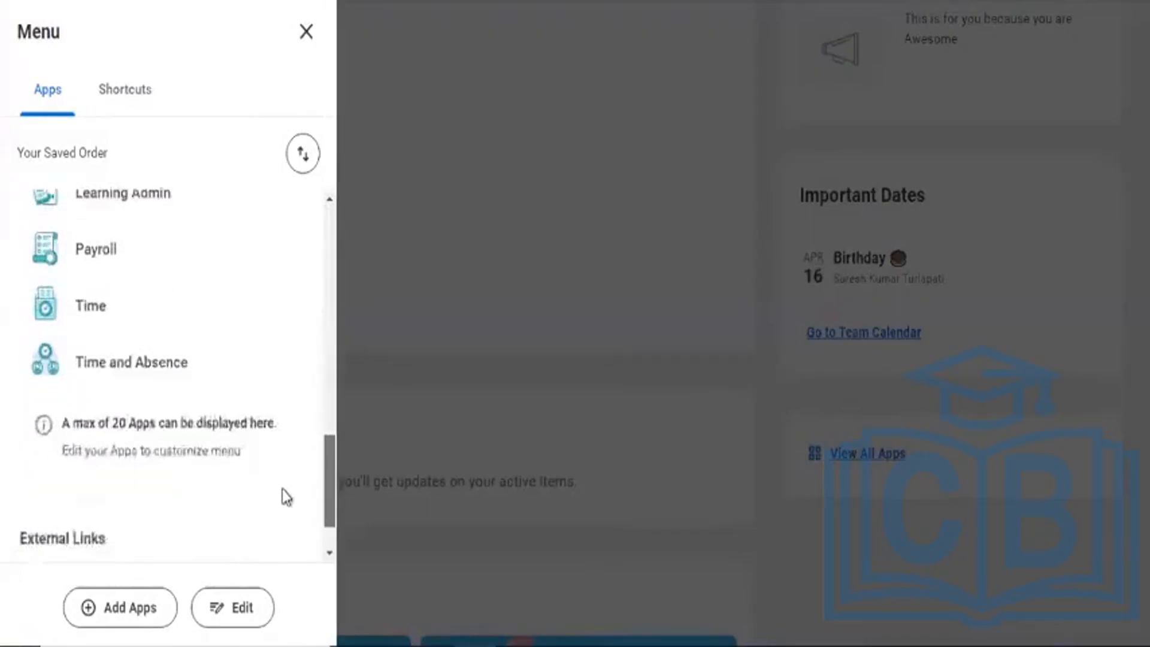
Open the Learning app from the Apps list and go to its Discover page.
{"action": "scroll", "coordinate": [280, 463], "scroll_direction": "up", "scroll_amount": 4}
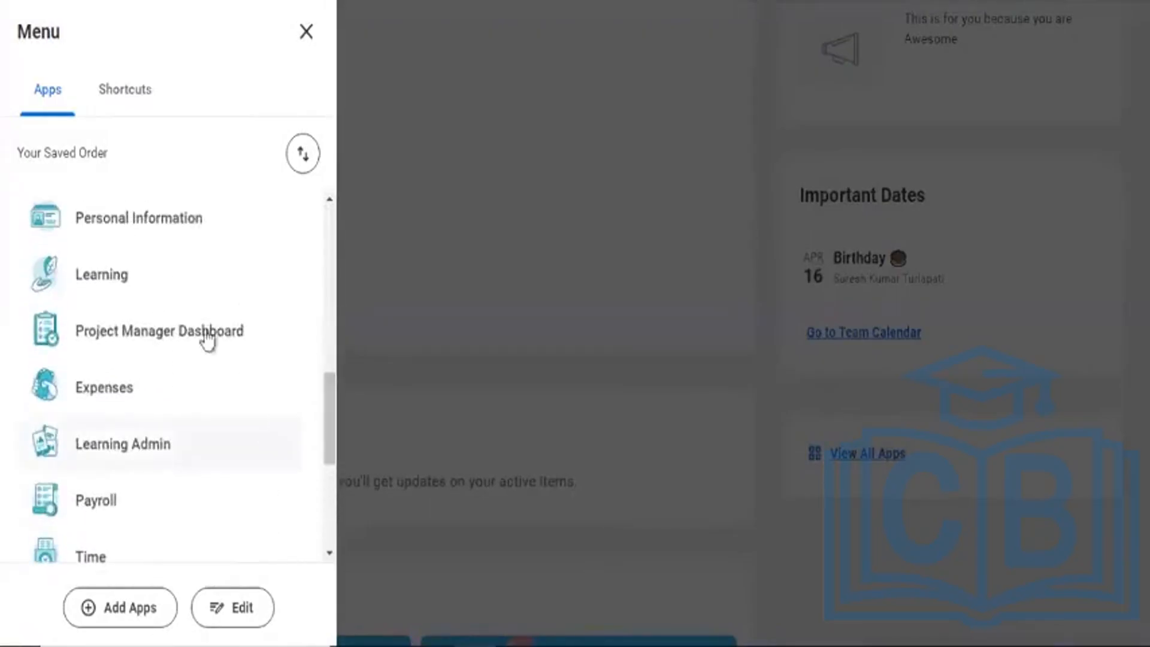
{"action": "left_click", "coordinate": [157, 281]}
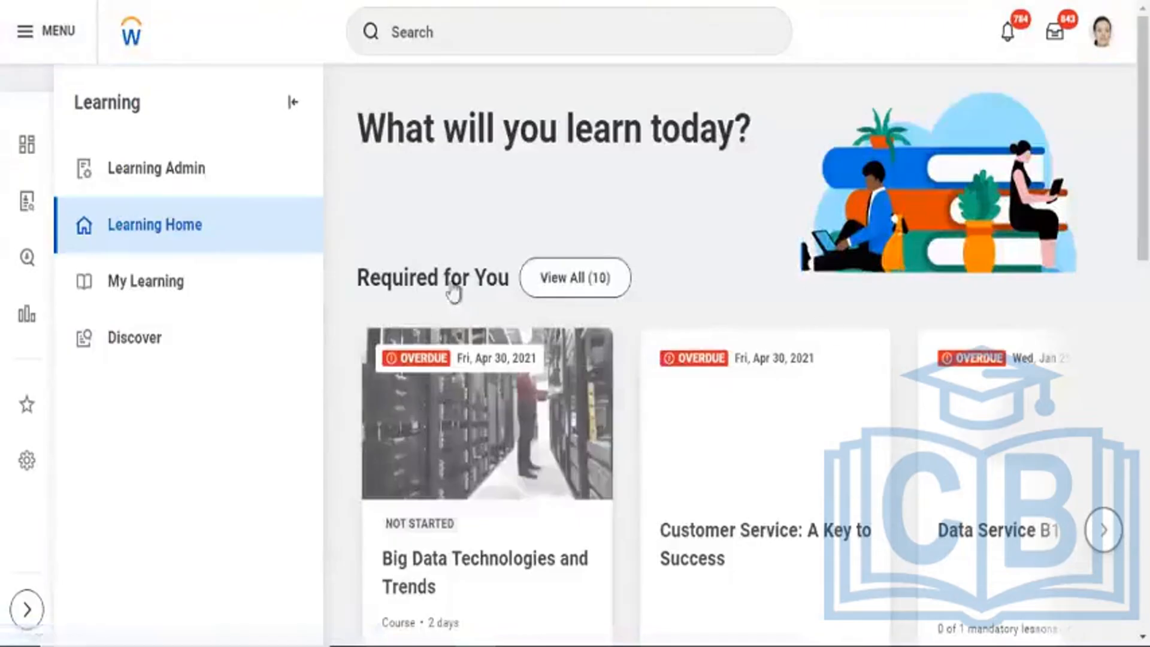
{"action": "left_click", "coordinate": [190, 340]}
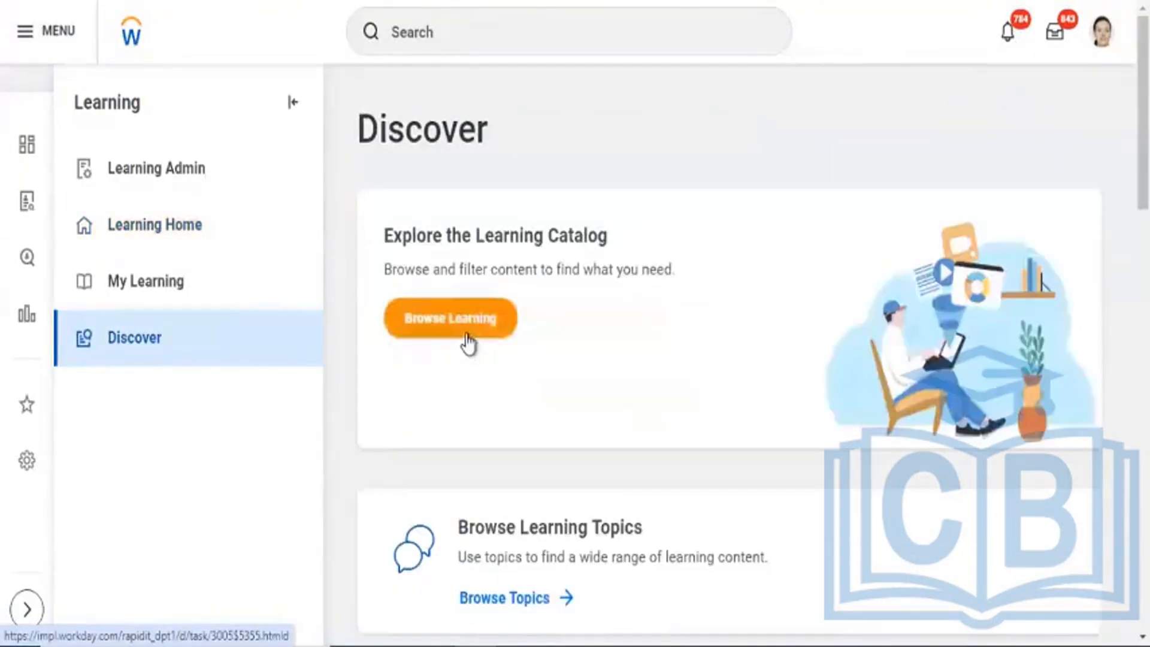
Open Browse Learning Content, skim the catalog items, and type 'workday' in the search box.
{"action": "left_click", "coordinate": [467, 338]}
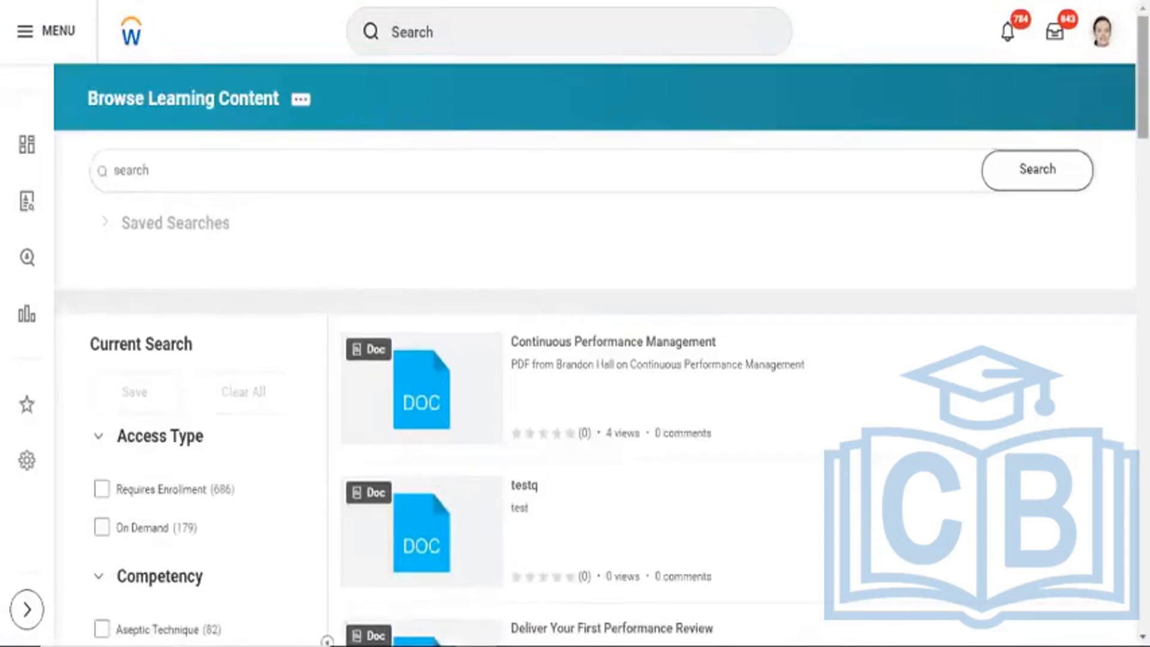
{"action": "scroll", "coordinate": [575, 323], "scroll_direction": "down", "scroll_amount": 10}
{"action": "scroll", "coordinate": [575, 324], "scroll_direction": "down", "scroll_amount": 15}
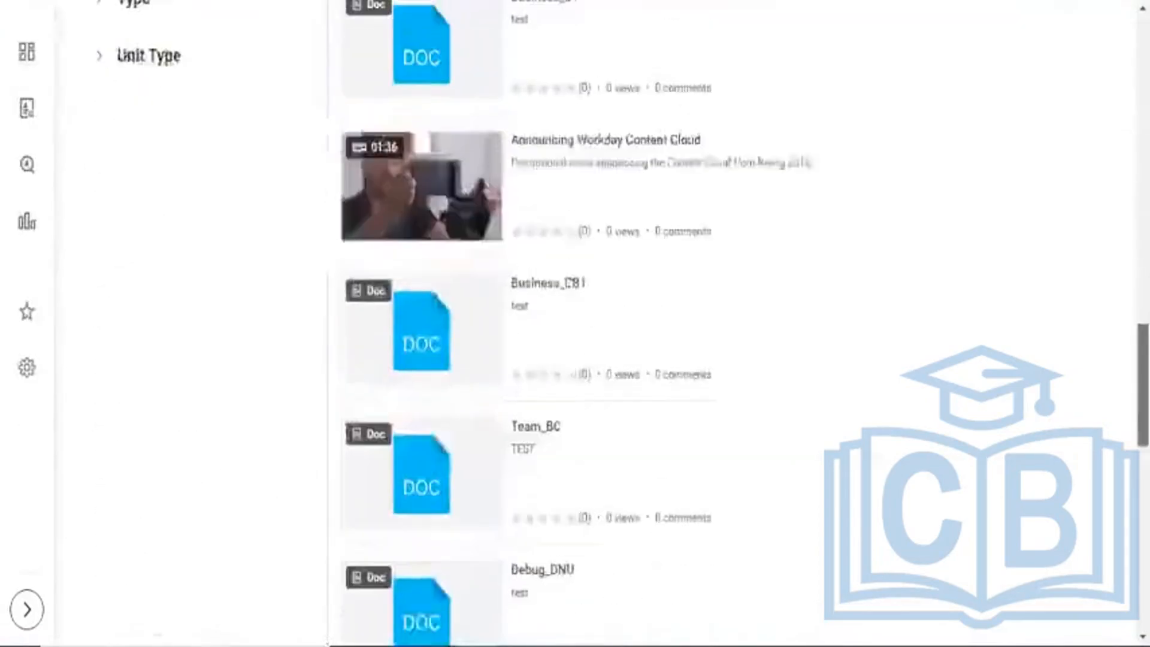
{"action": "scroll", "coordinate": [741, 117], "scroll_direction": "up", "scroll_amount": 20}
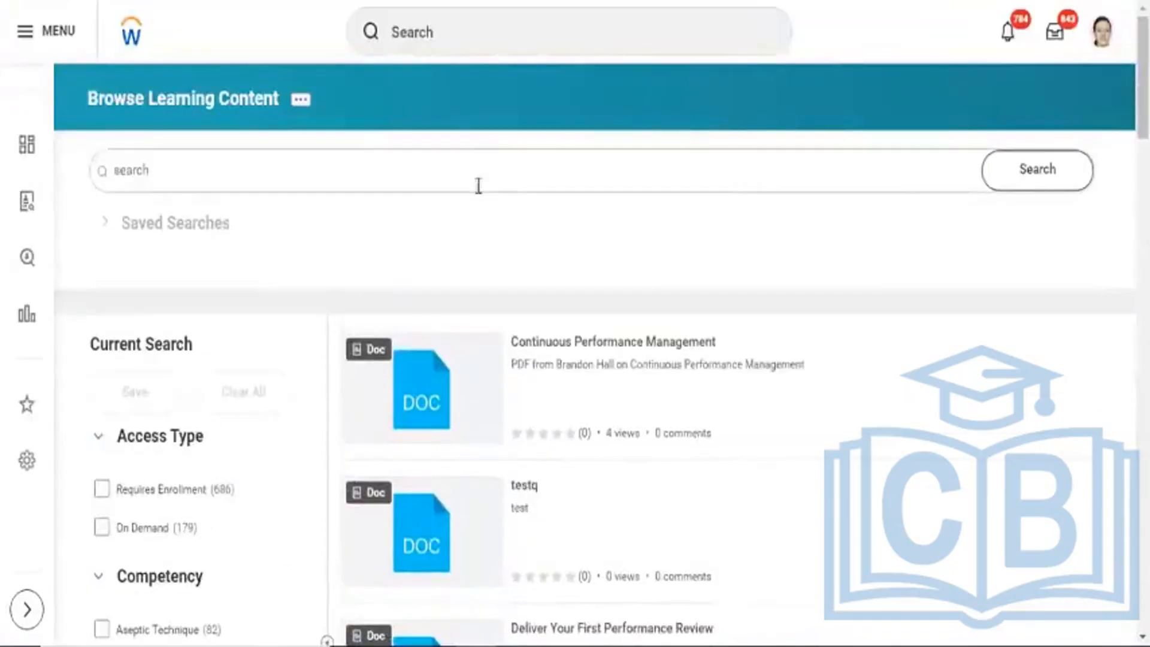
{"action": "left_click", "coordinate": [450, 170]}
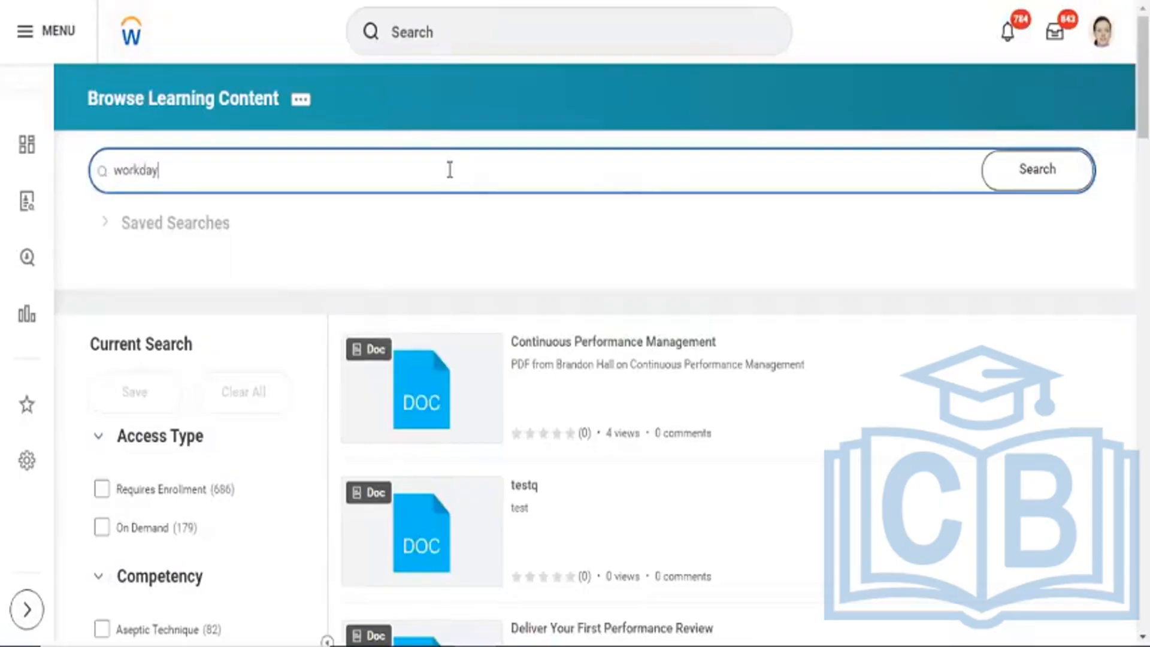
Run the 'workday' search, preview AD workday Fundamentals, then scroll through the matching courses.
{"action": "key", "text": "Return"}
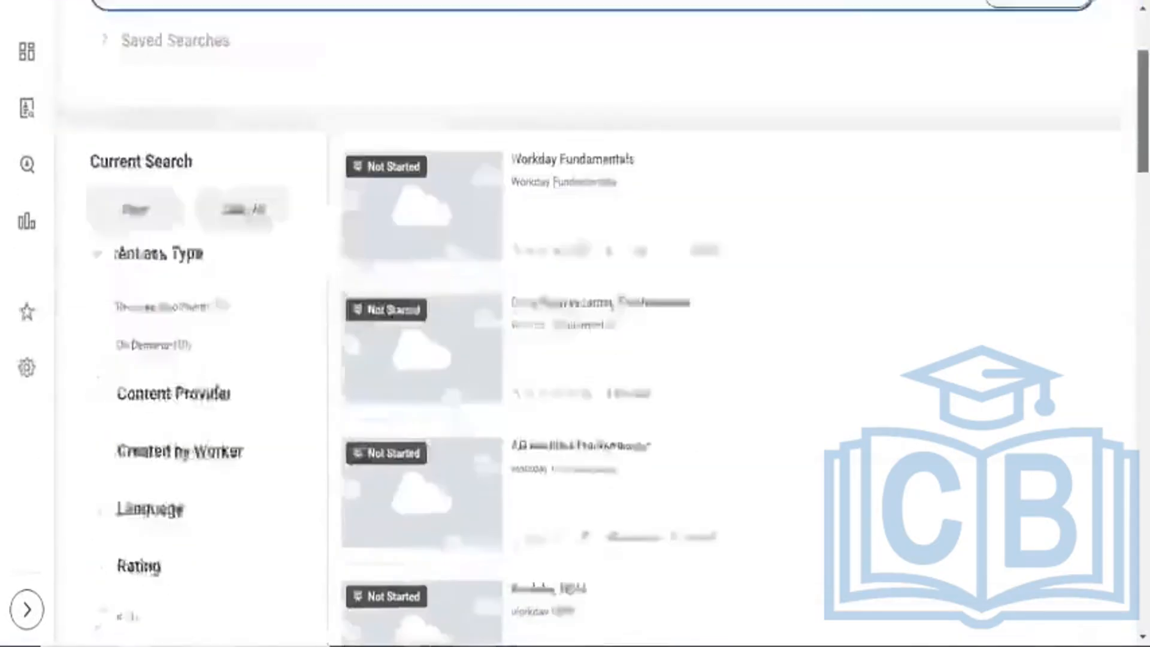
{"action": "scroll", "coordinate": [1144, 78], "scroll_direction": "down", "scroll_amount": 5}
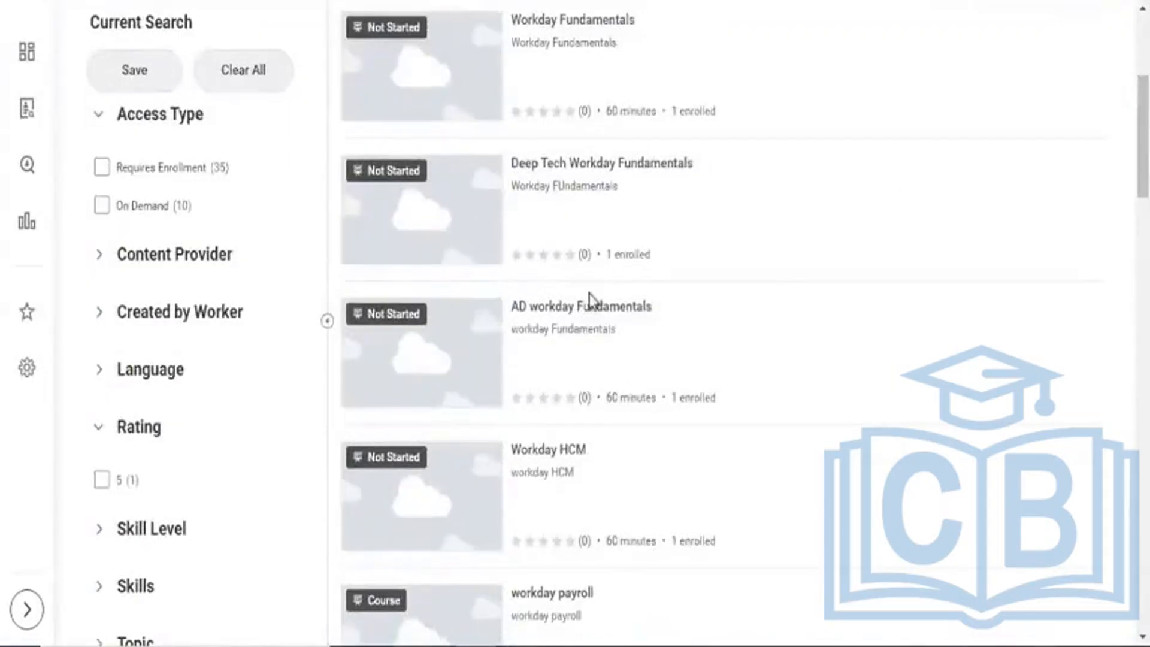
{"action": "left_click", "coordinate": [585, 319]}
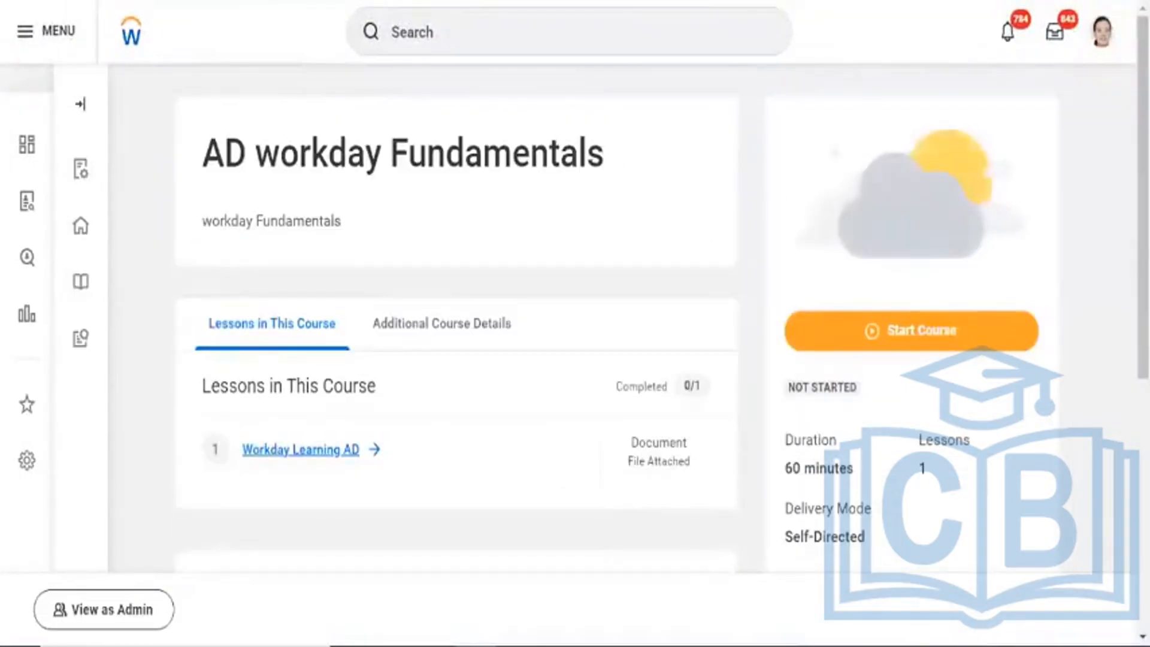
{"action": "key", "text": "alt+Left"}
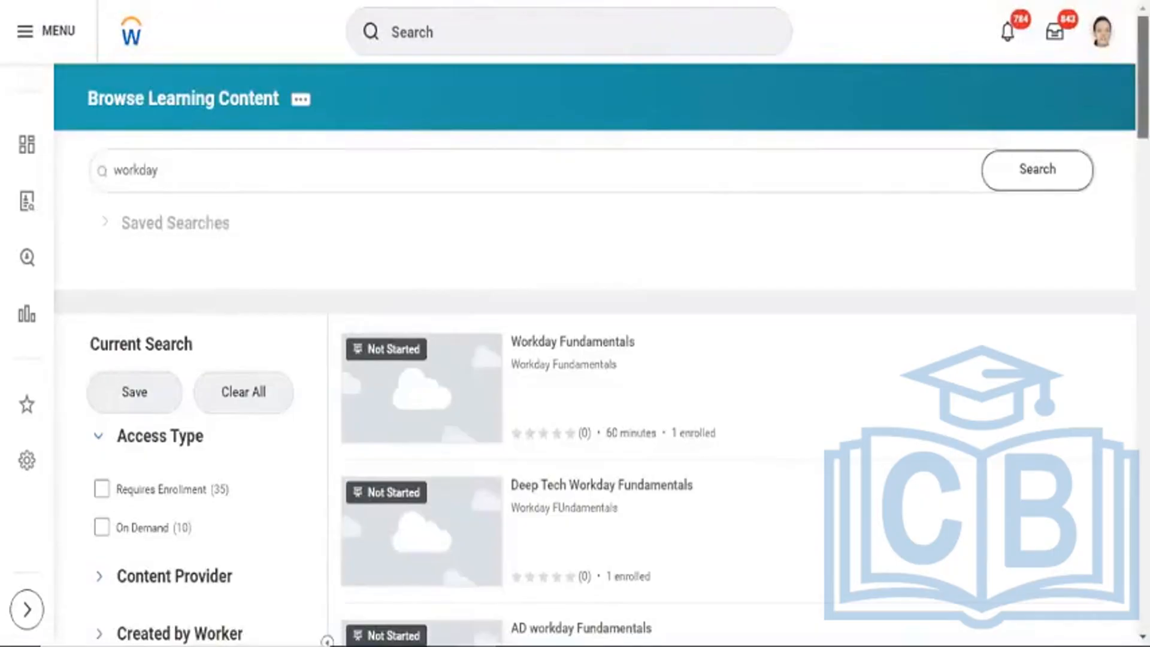
{"action": "scroll", "coordinate": [728, 249], "scroll_direction": "down", "scroll_amount": 10}
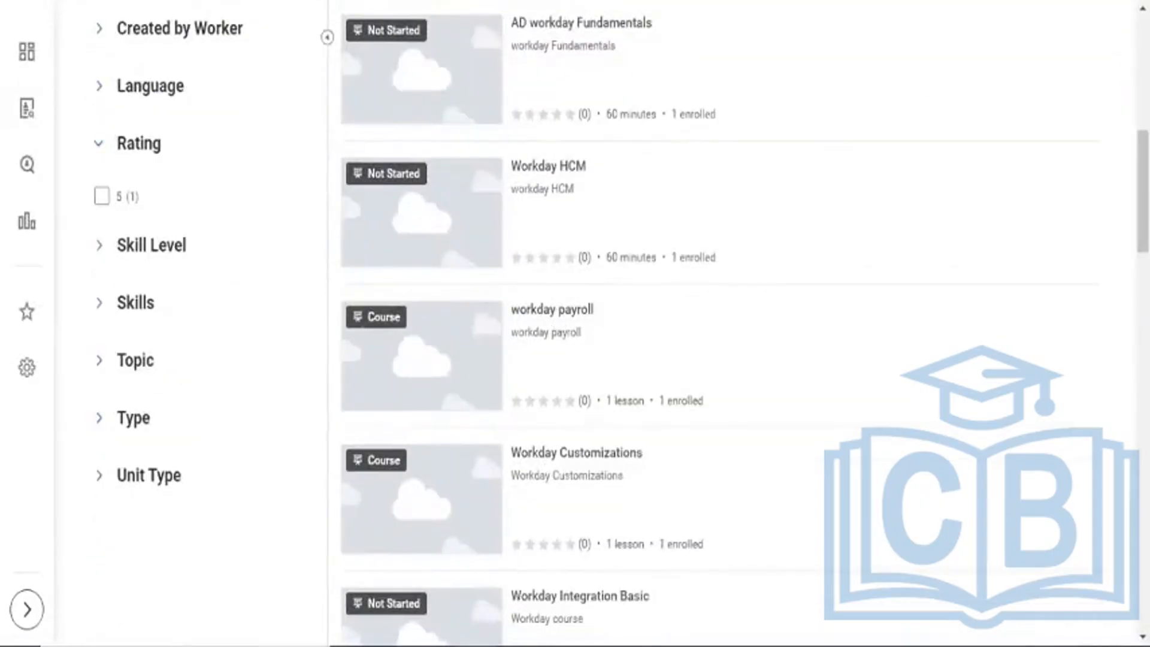
{"action": "left_click_drag", "start_coordinate": [1143, 191], "coordinate": [1144, 76]}
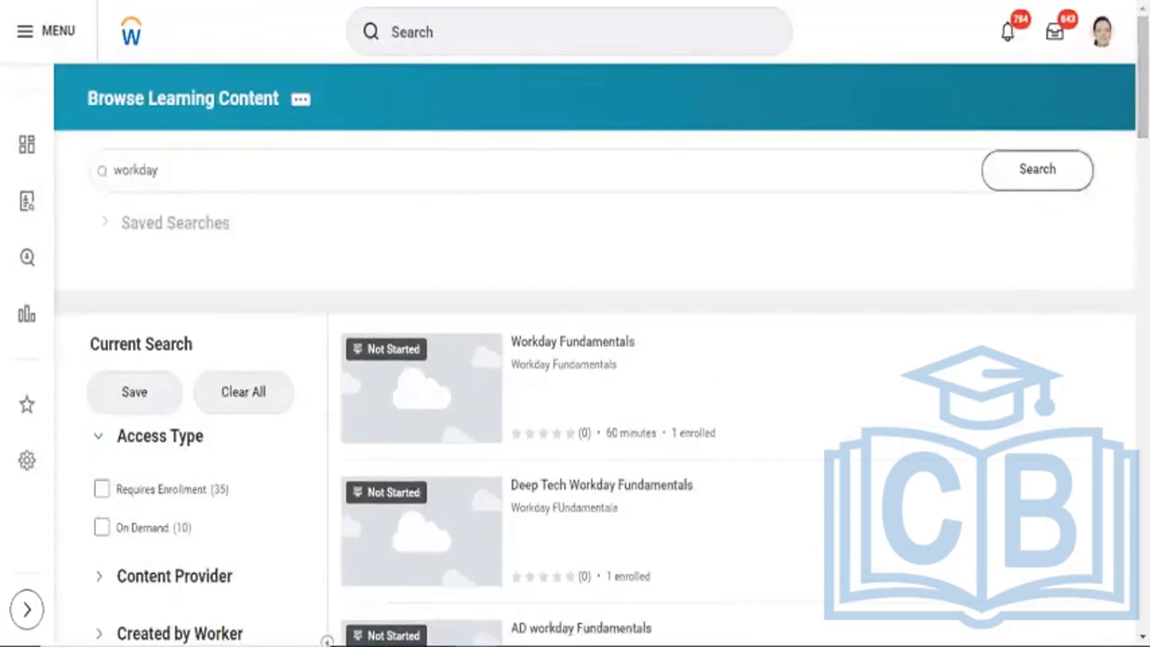
{"action": "scroll", "coordinate": [651, 279], "scroll_direction": "down", "scroll_amount": 5}
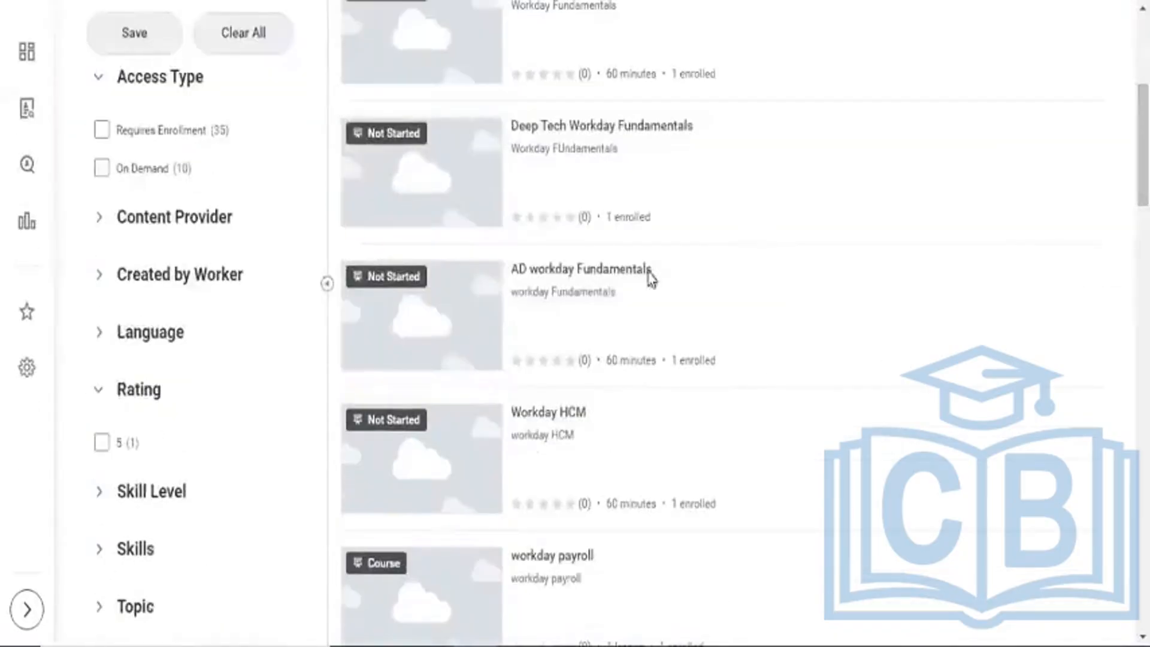
{"action": "left_click", "coordinate": [550, 277]}
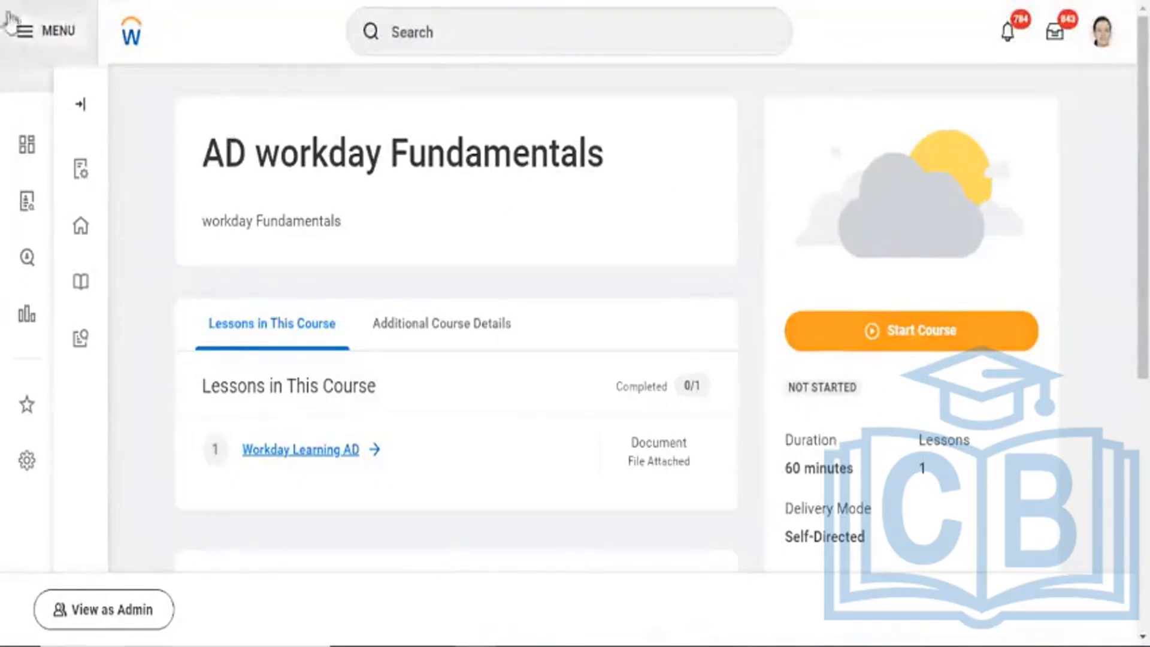
{"action": "key", "text": "alt+Left"}
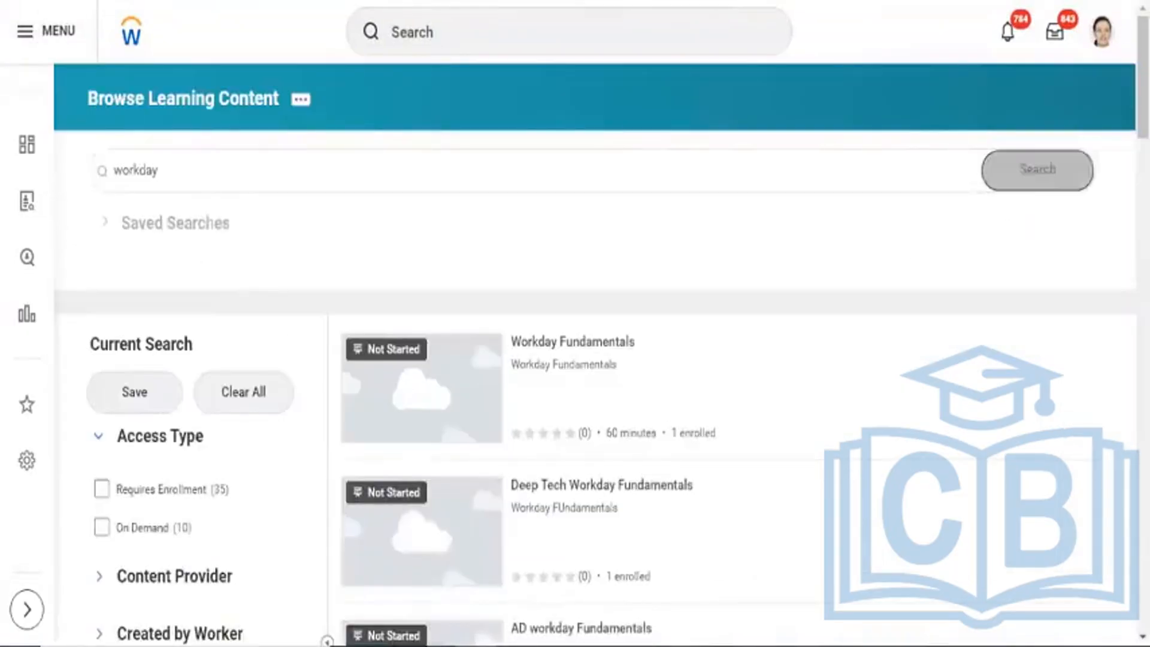
{"action": "scroll", "coordinate": [575, 324], "scroll_direction": "down", "scroll_amount": 8}
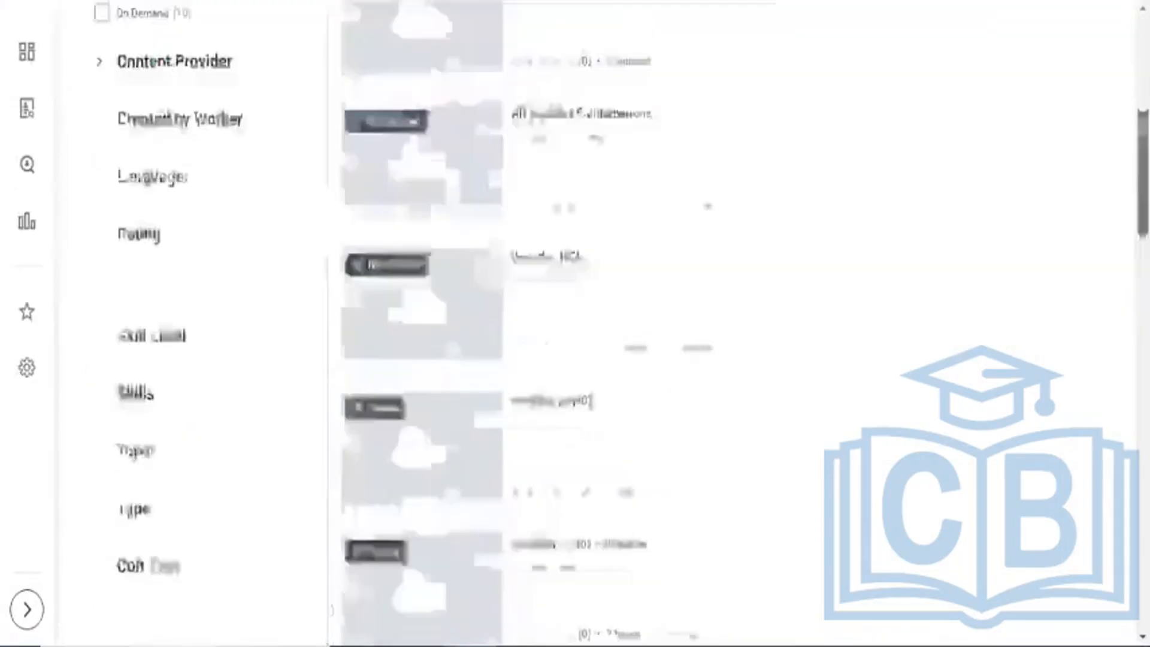
{"action": "scroll", "coordinate": [737, 323], "scroll_direction": "down", "scroll_amount": 12}
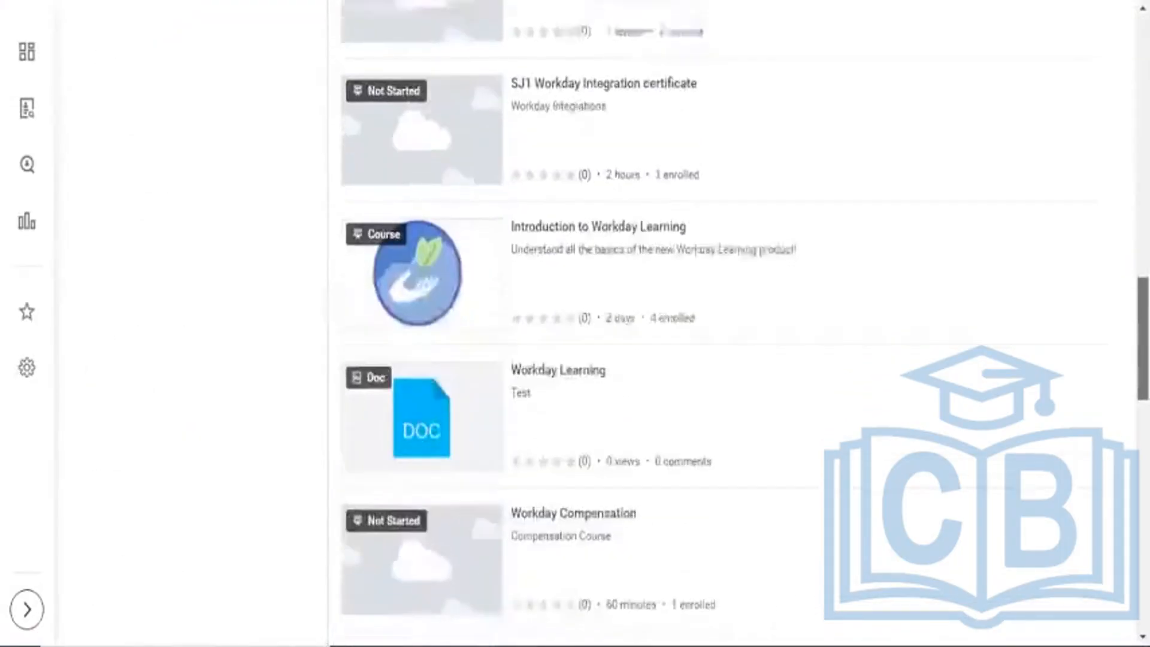
{"action": "scroll", "coordinate": [737, 324], "scroll_direction": "down", "scroll_amount": 1}
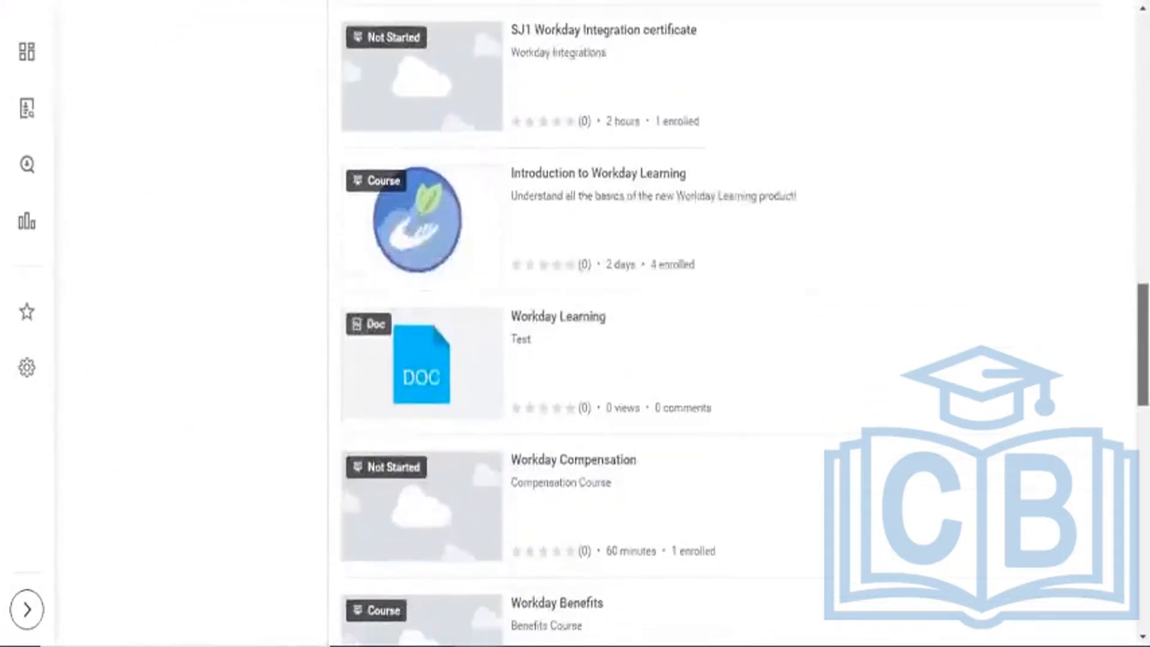
Preview Workday Compensation and Deep Tech Workday Fundamentals, then open the Workday Fundamentals course page.
{"action": "left_click", "coordinate": [587, 470]}
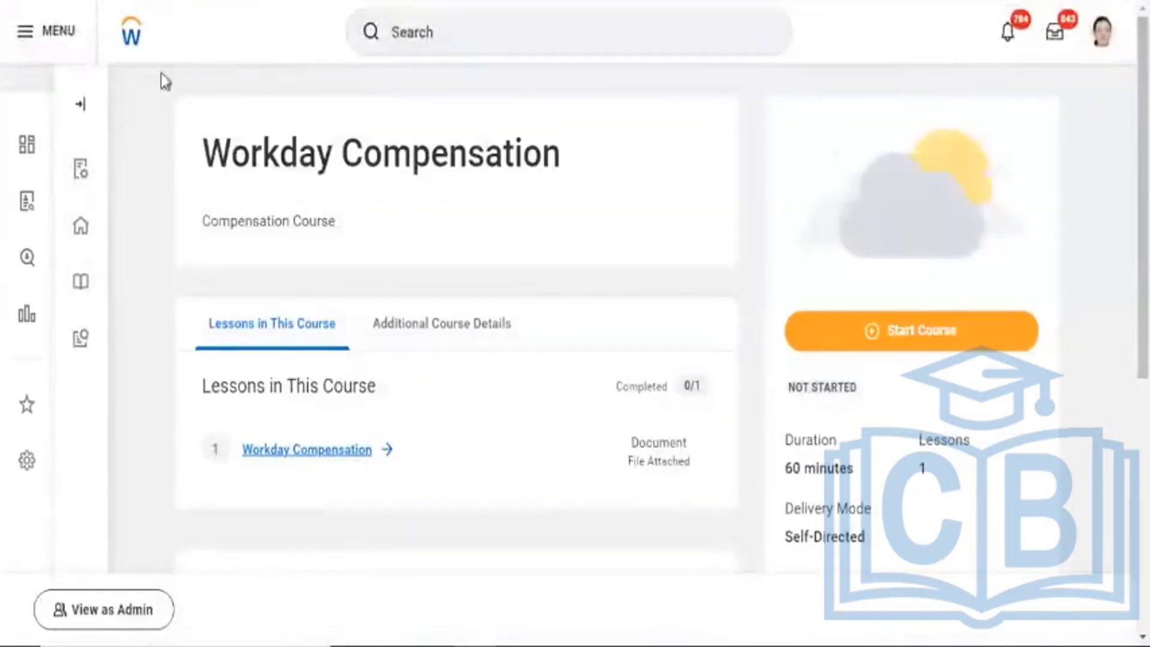
{"action": "key", "text": "alt+Left"}
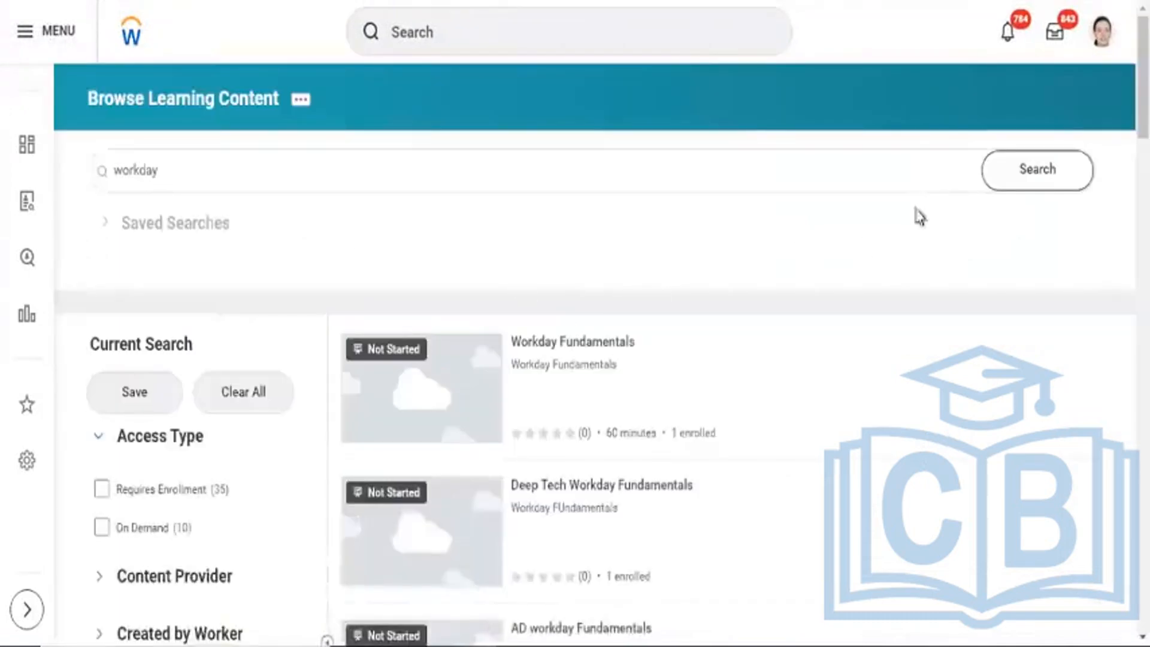
{"action": "scroll", "coordinate": [680, 147], "scroll_direction": "down", "scroll_amount": 5}
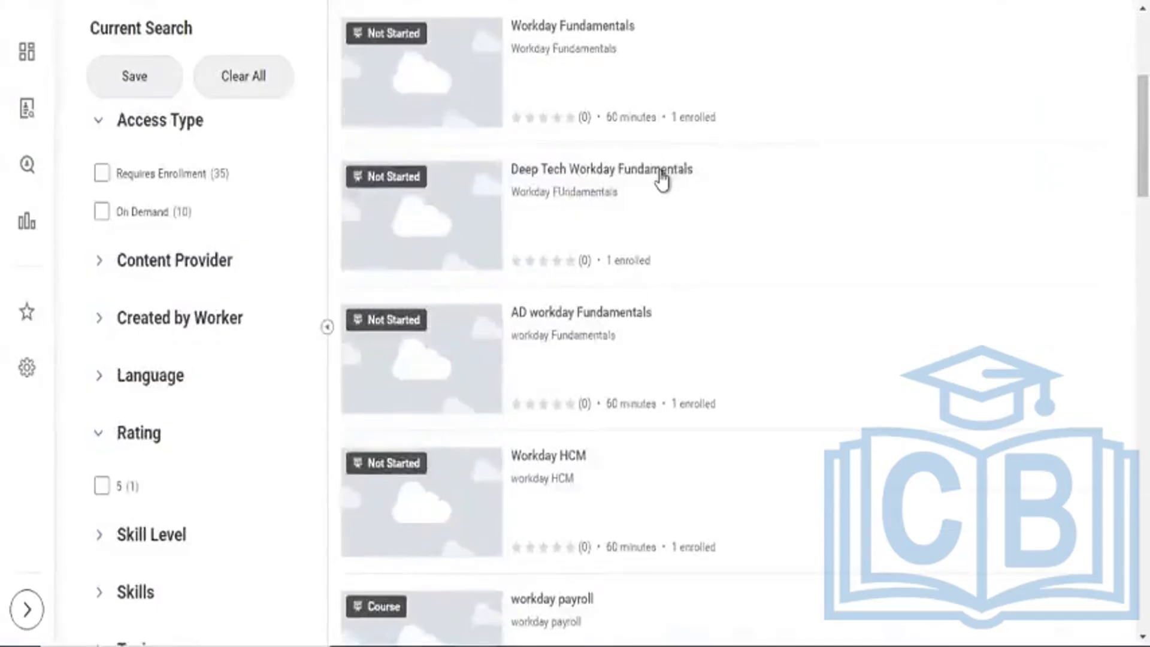
{"action": "left_click", "coordinate": [662, 180]}
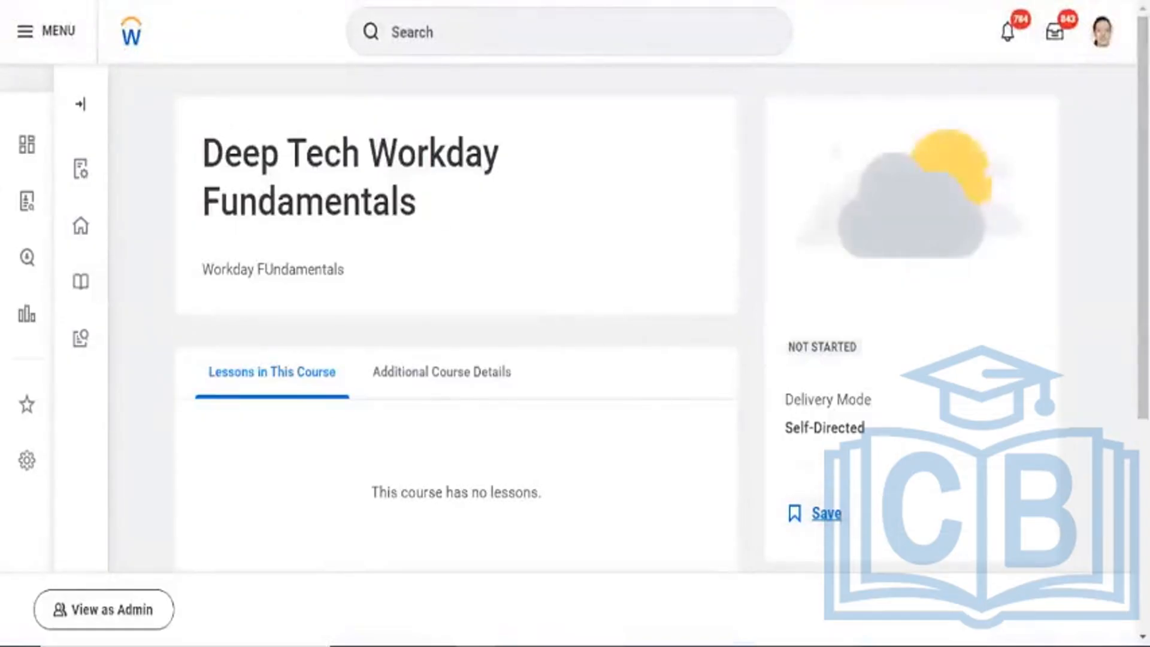
{"action": "key", "text": "alt+Left"}
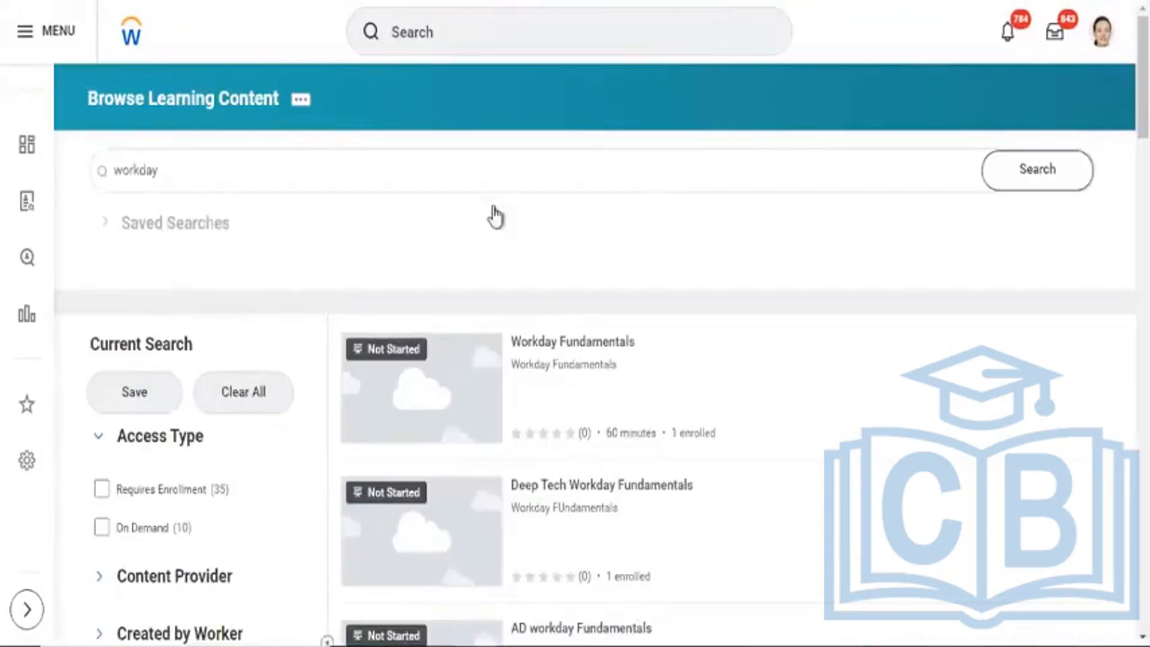
{"action": "left_click", "coordinate": [649, 403]}
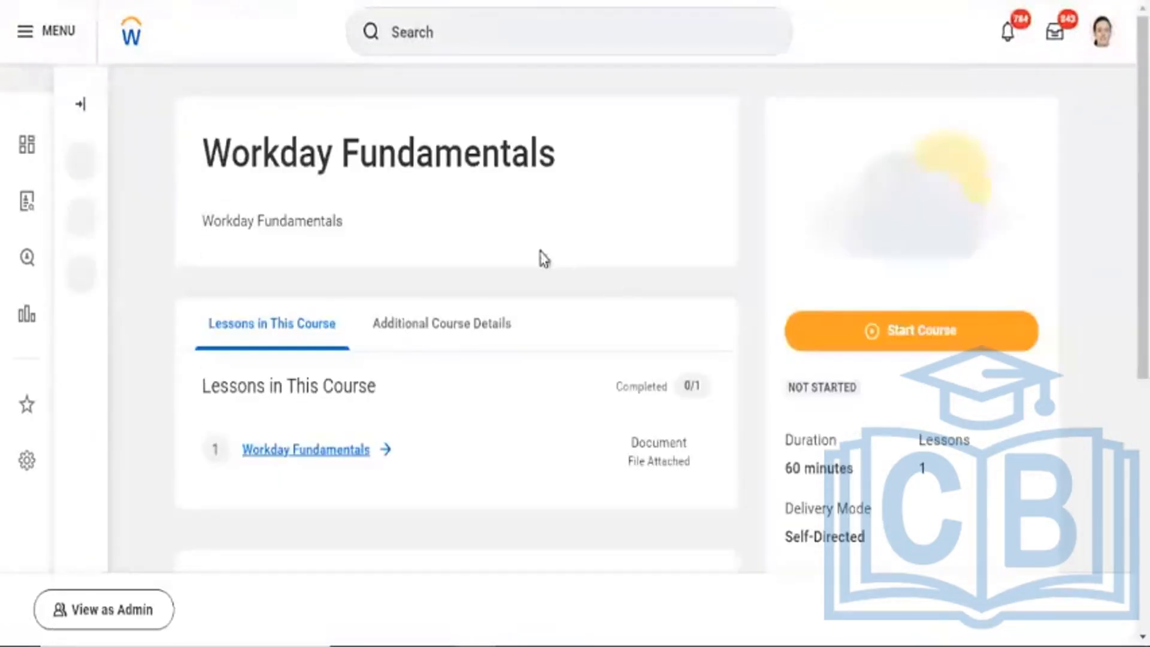
Start the Drop Learning Enrollment task and select Workday Fundamentals as the course to drop.
{"action": "left_click", "coordinate": [485, 14]}
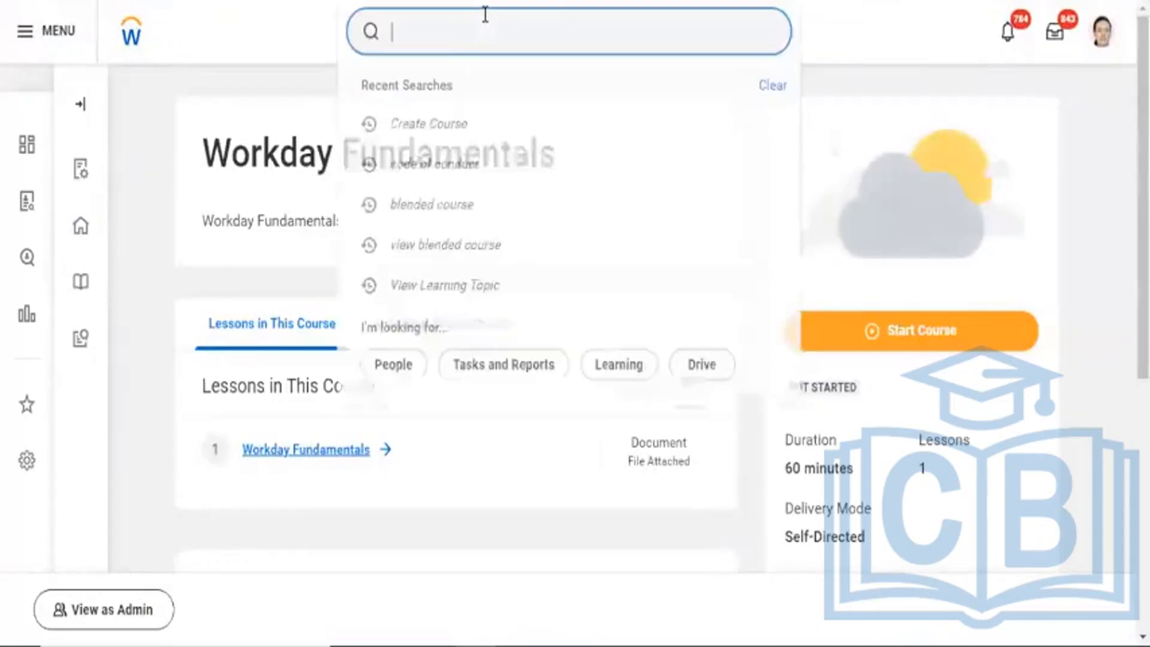
{"action": "type", "text": "drop"}
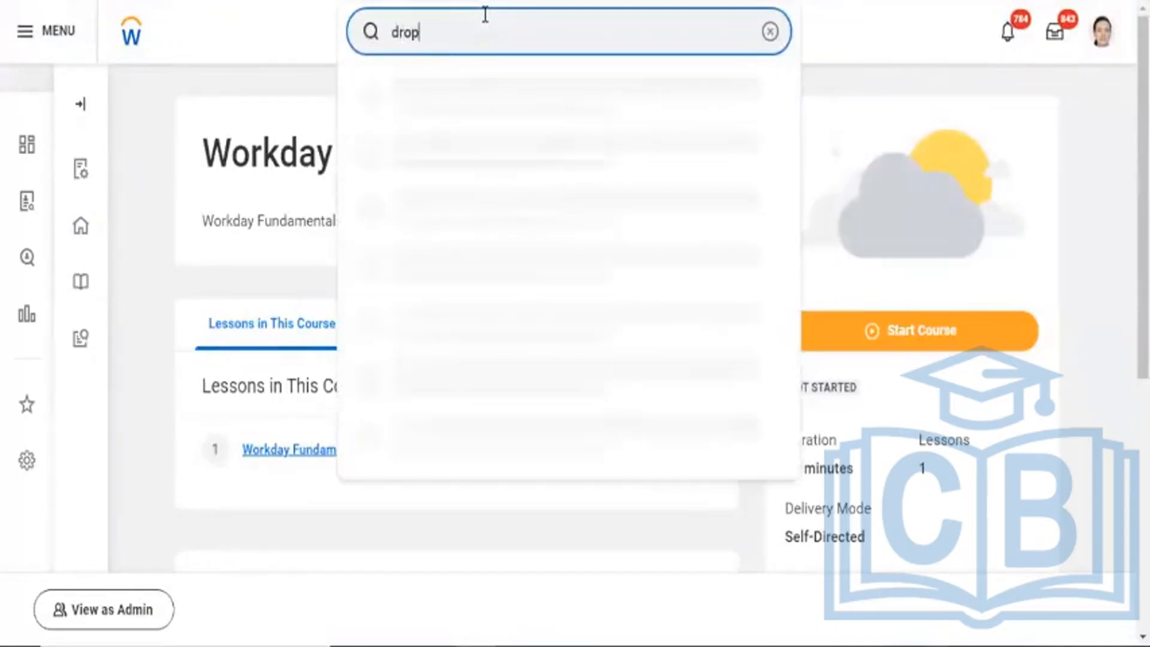
{"action": "type", "text": " enroll"}
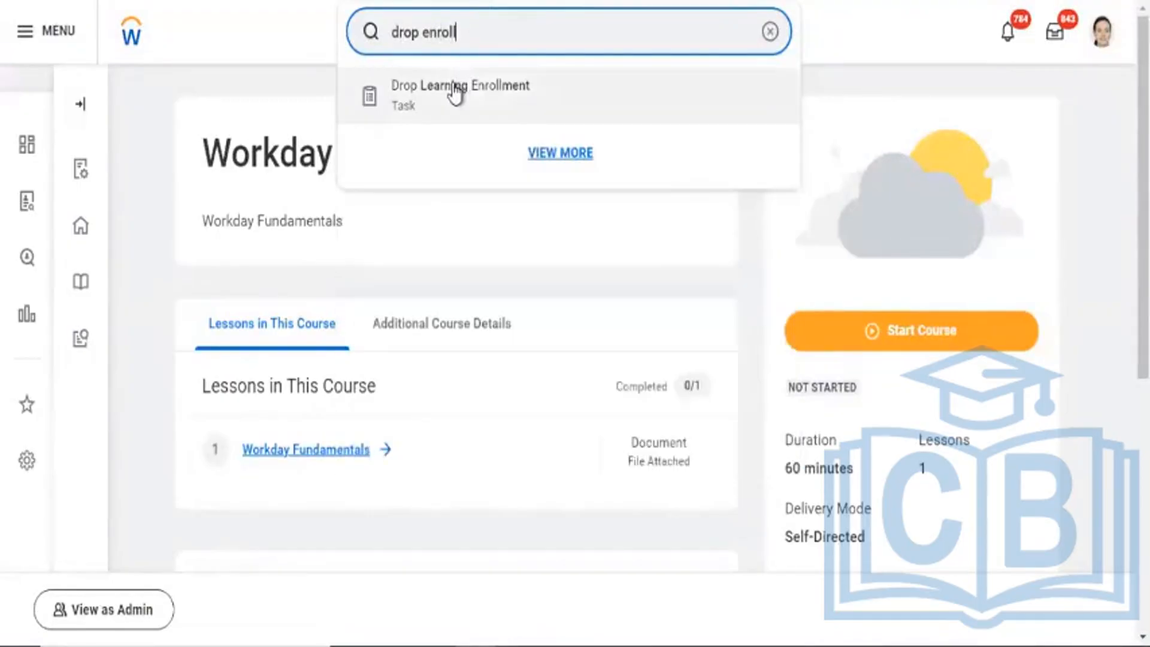
{"action": "left_click", "coordinate": [456, 88]}
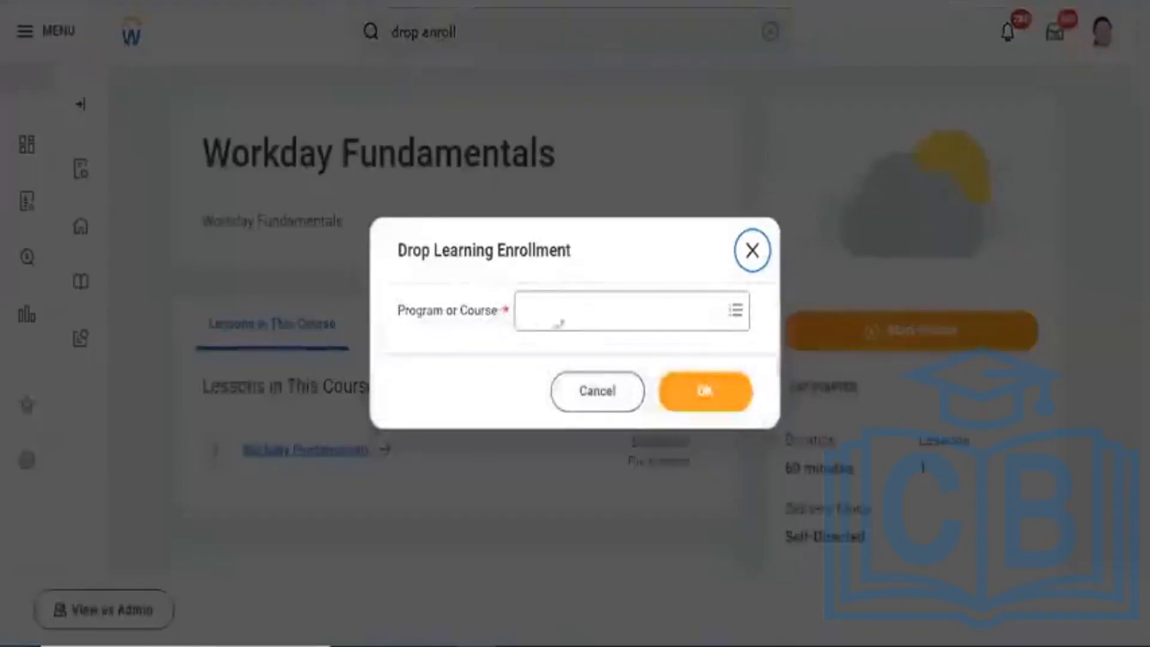
{"action": "left_click", "coordinate": [581, 318]}
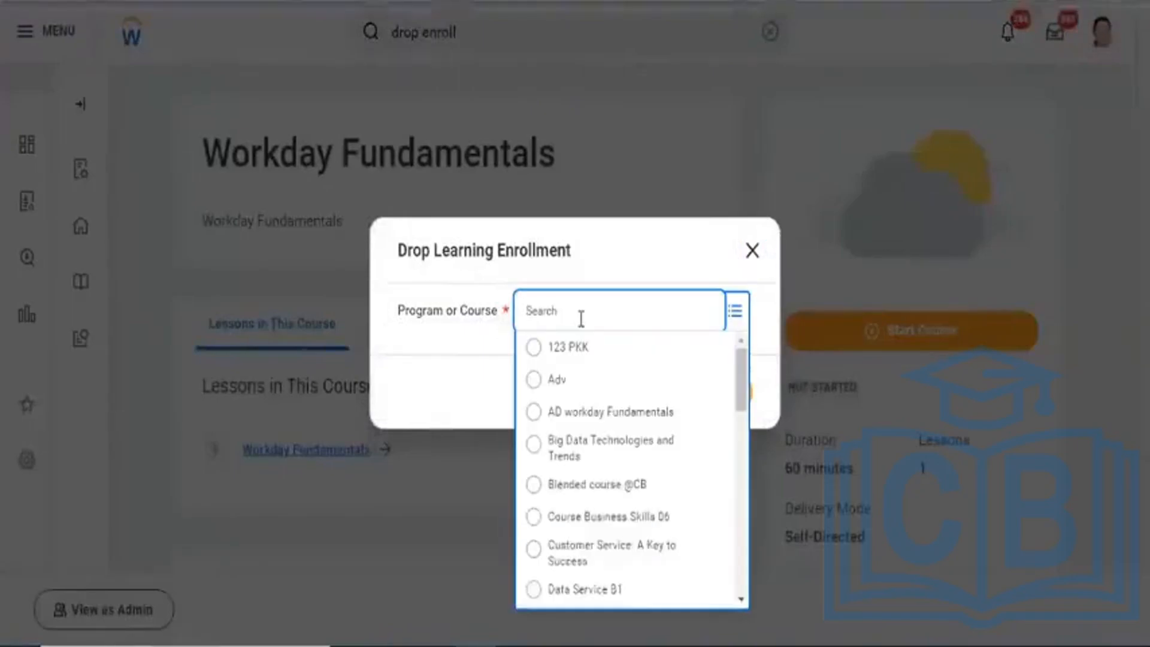
{"action": "type", "text": "wd"}
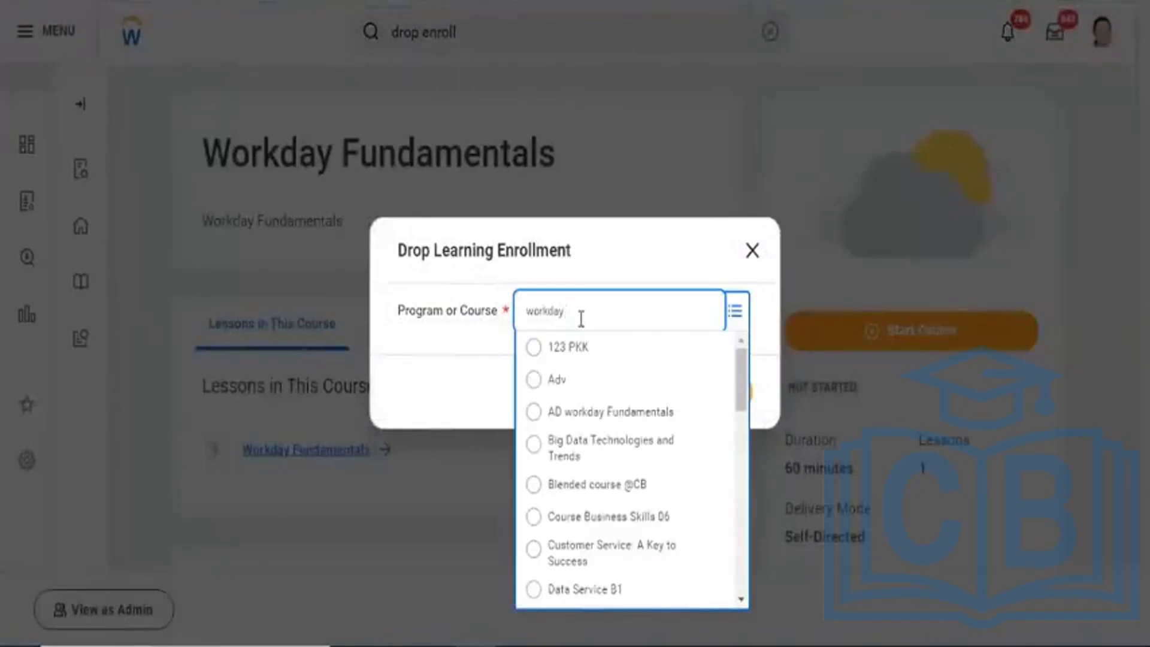
{"action": "type", "text": "rkday fundamentals"}
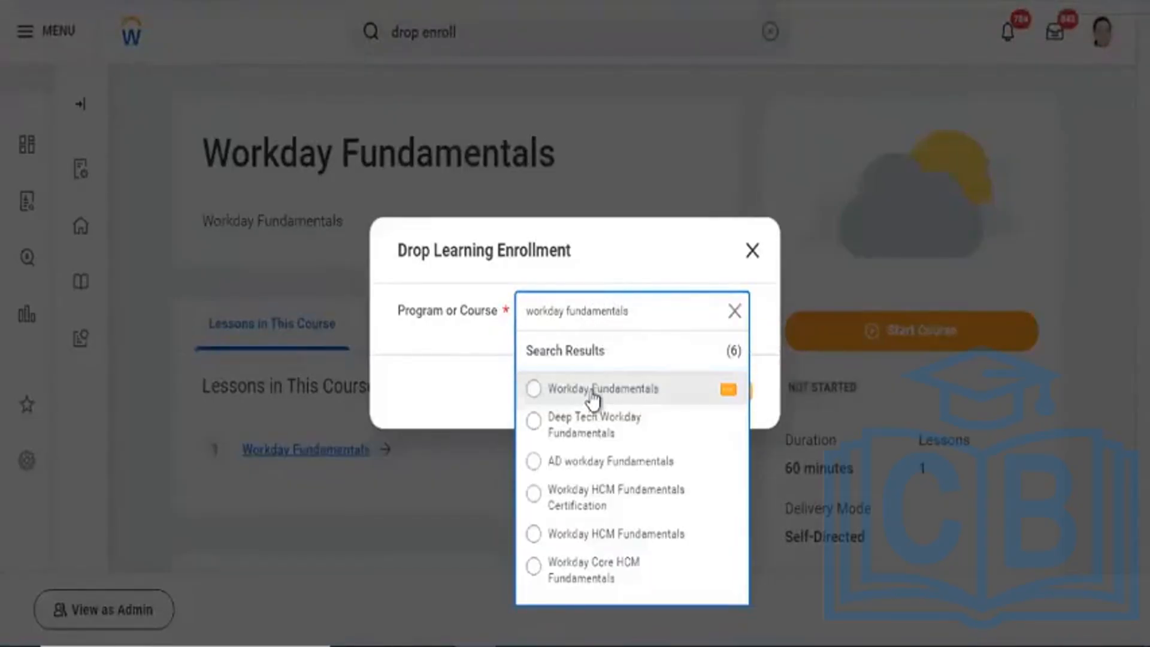
{"action": "left_click", "coordinate": [593, 396]}
{"action": "left_click", "coordinate": [710, 397]}
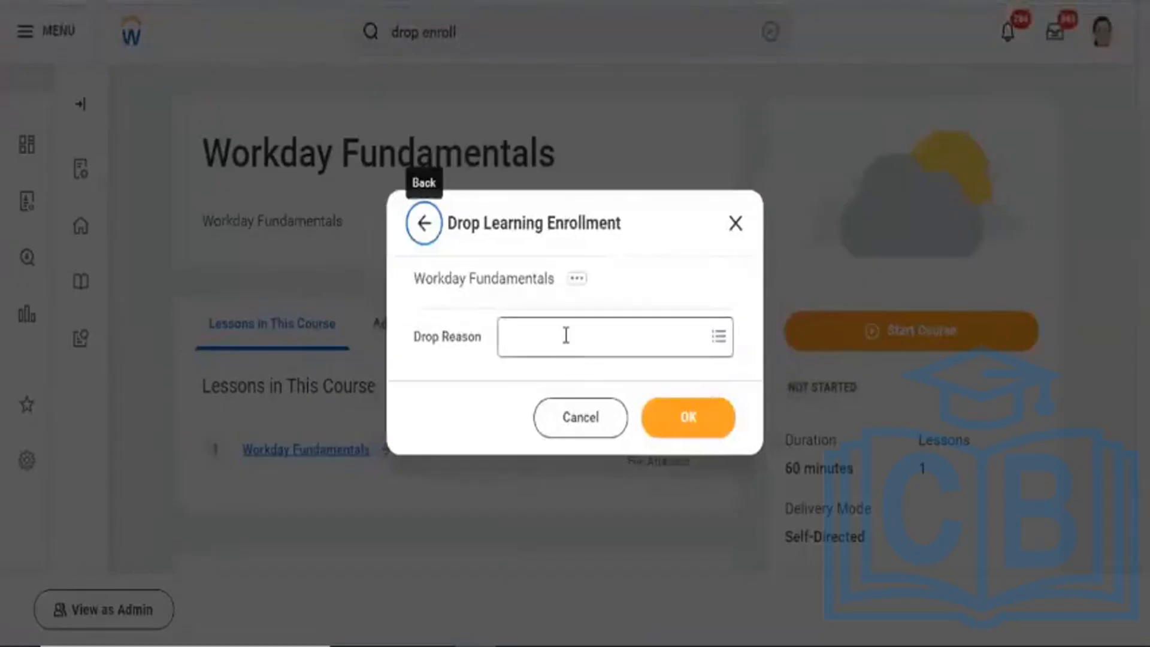
Set the drop reason to New Course > Course and submit the drop past the alert.
{"action": "left_click", "coordinate": [566, 335]}
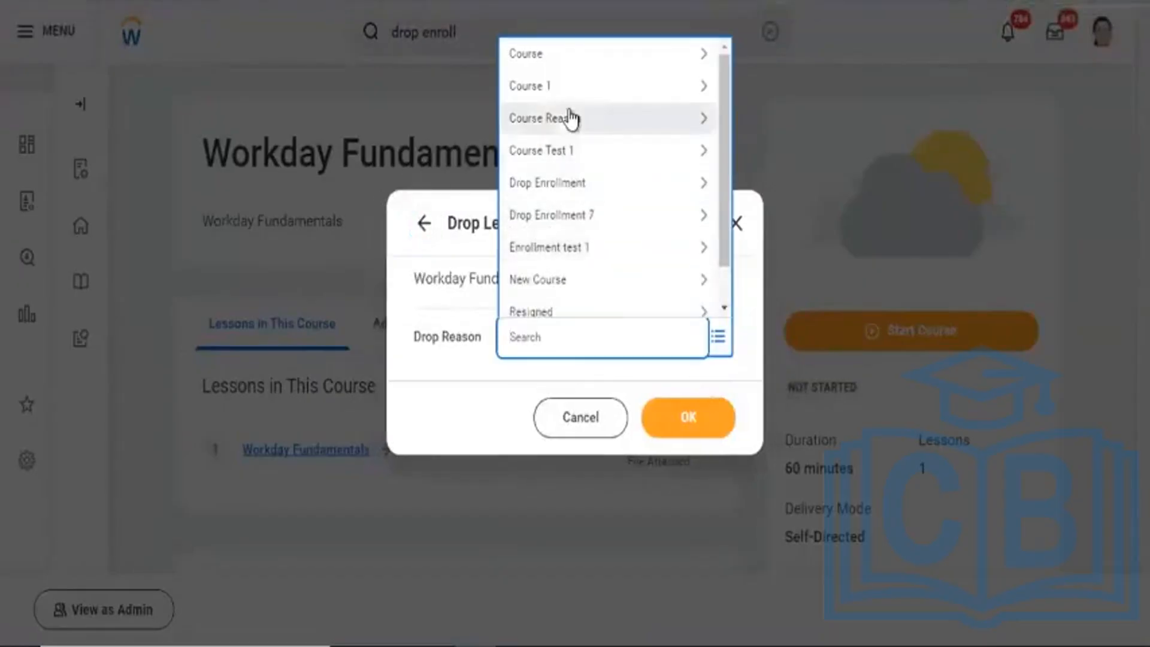
{"action": "left_click", "coordinate": [566, 288]}
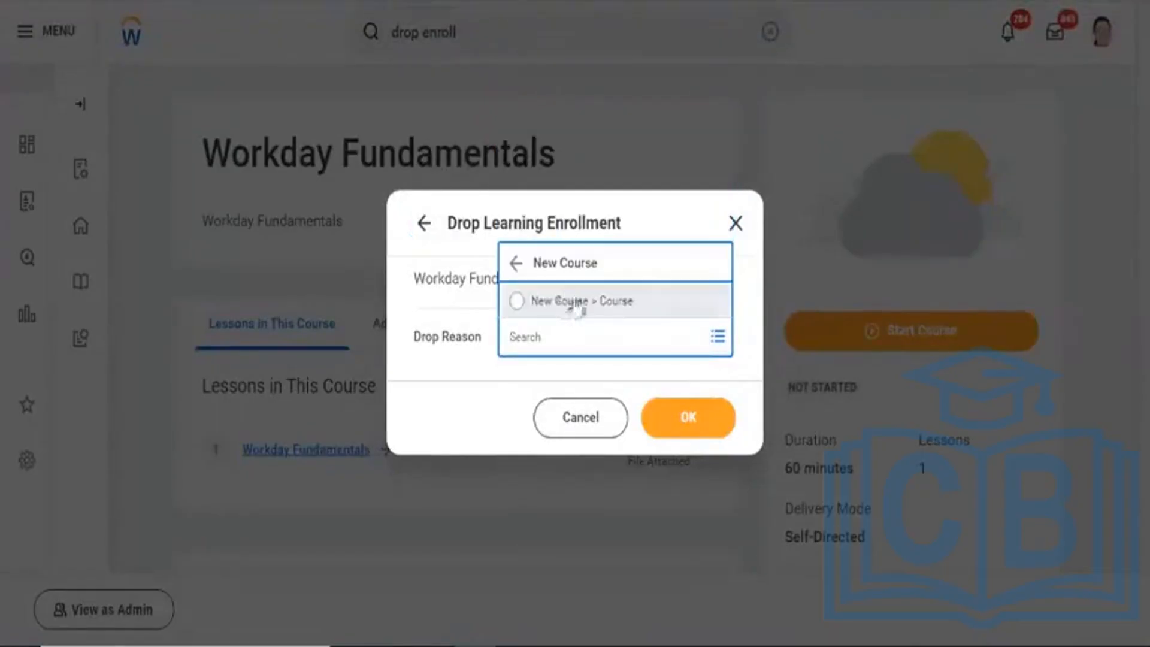
{"action": "left_click", "coordinate": [582, 308]}
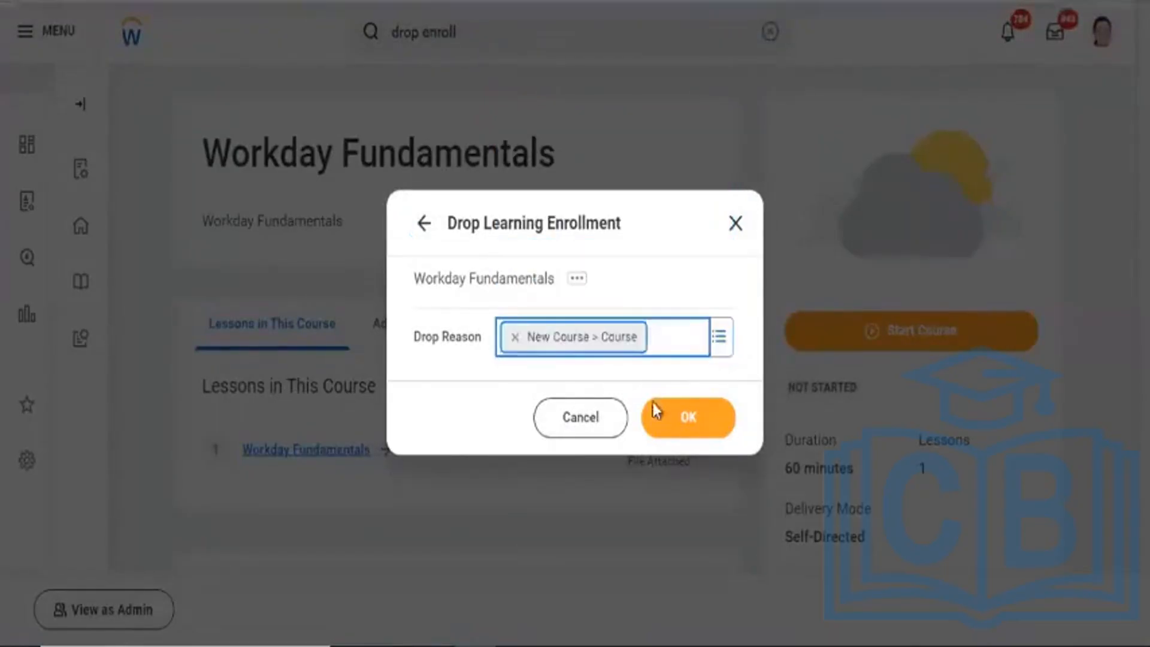
{"action": "left_click", "coordinate": [688, 415]}
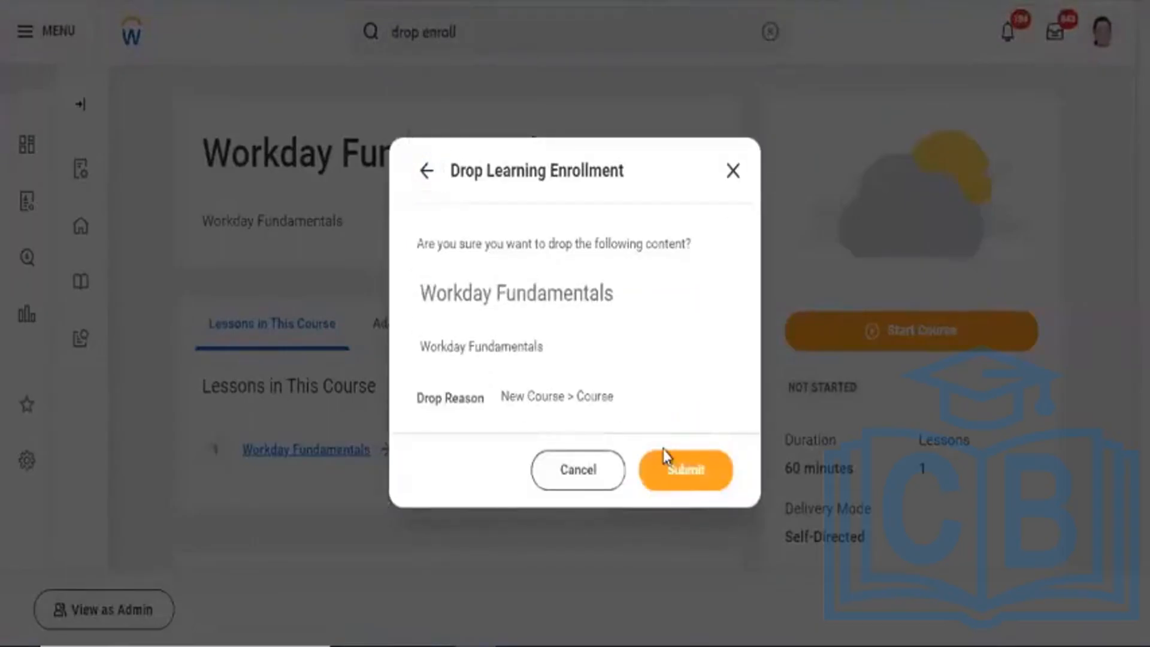
{"action": "left_click", "coordinate": [676, 486]}
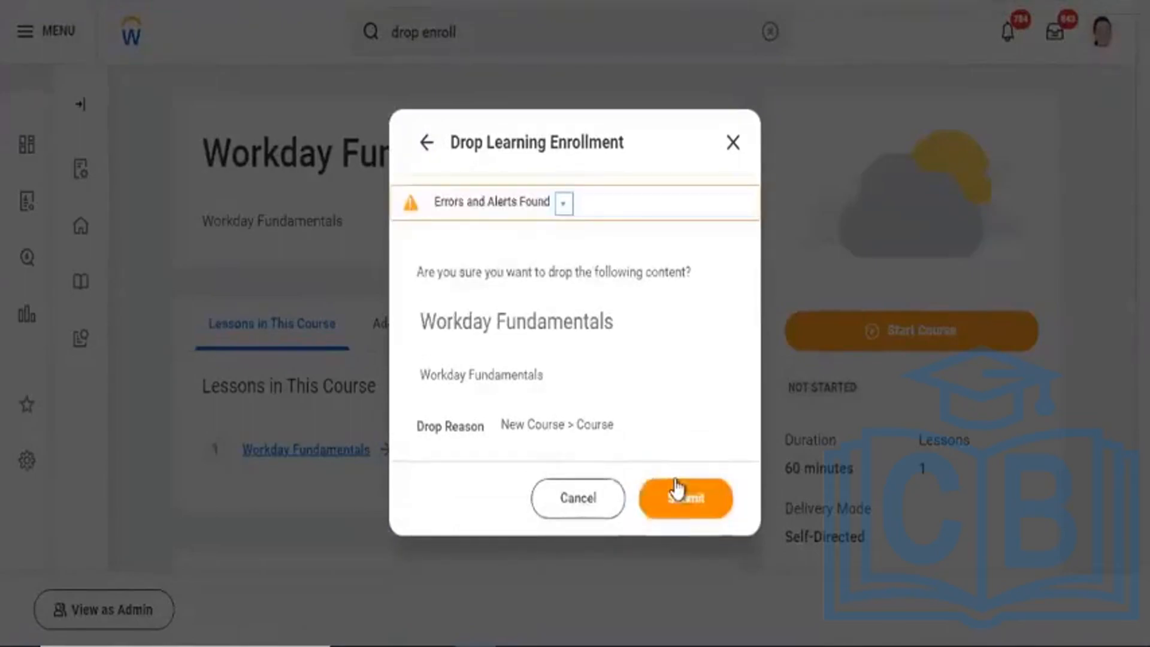
{"action": "left_click", "coordinate": [677, 488]}
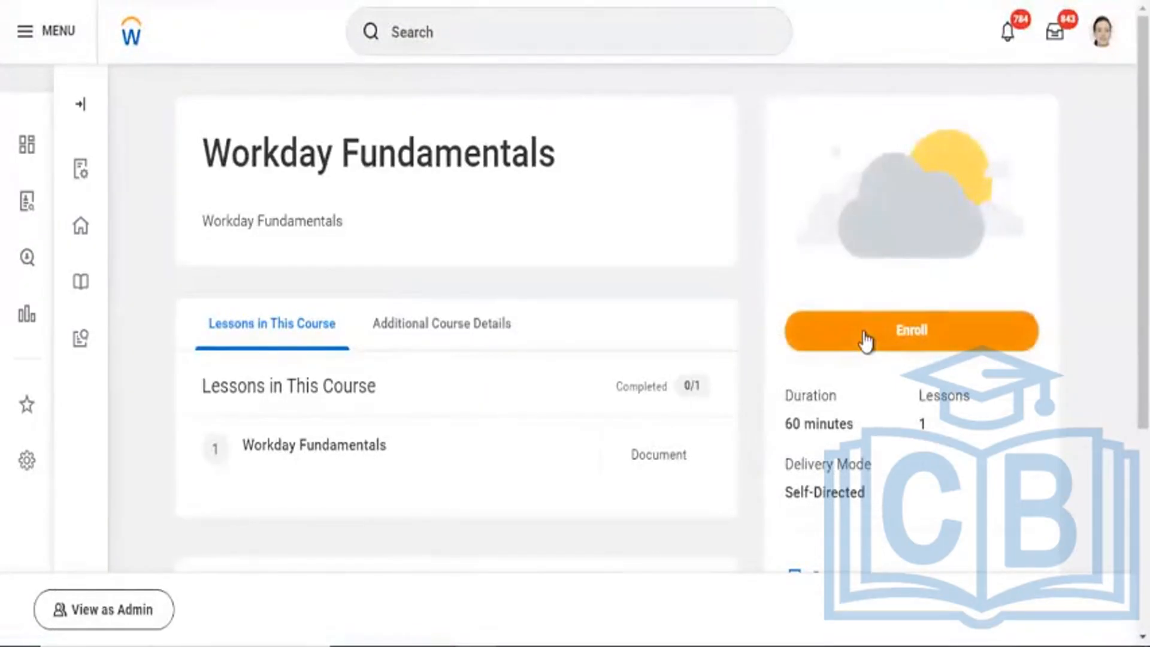
Enroll in Workday Fundamentals from its course page and submit the enrollment review.
{"action": "left_click", "coordinate": [864, 337]}
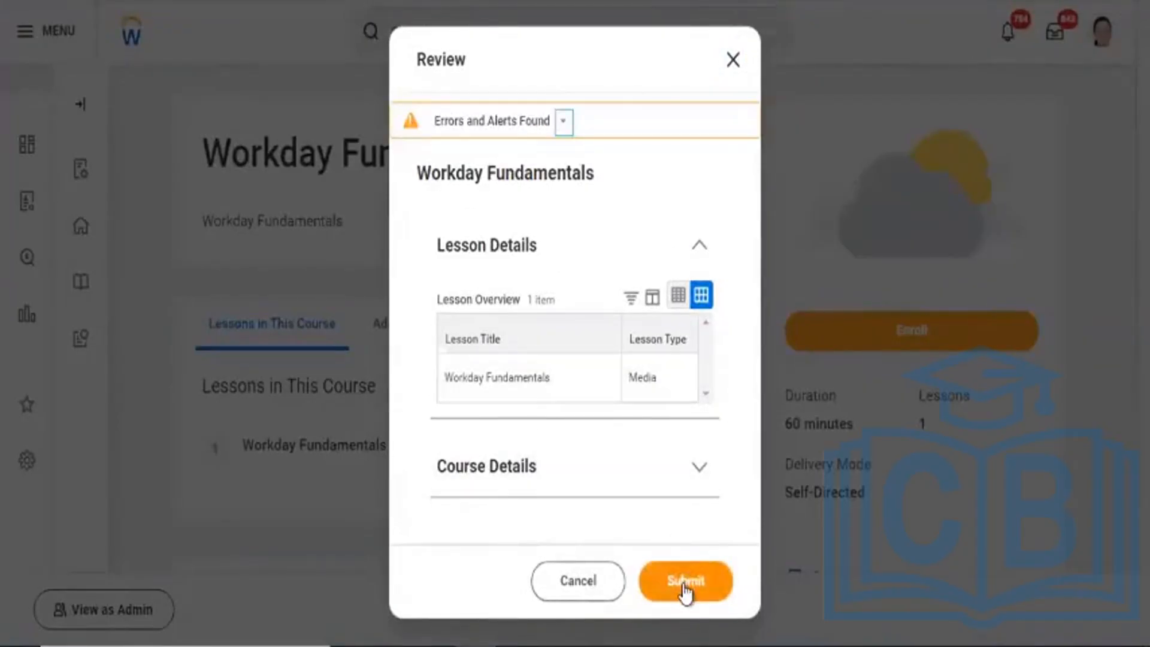
{"action": "left_click", "coordinate": [685, 590]}
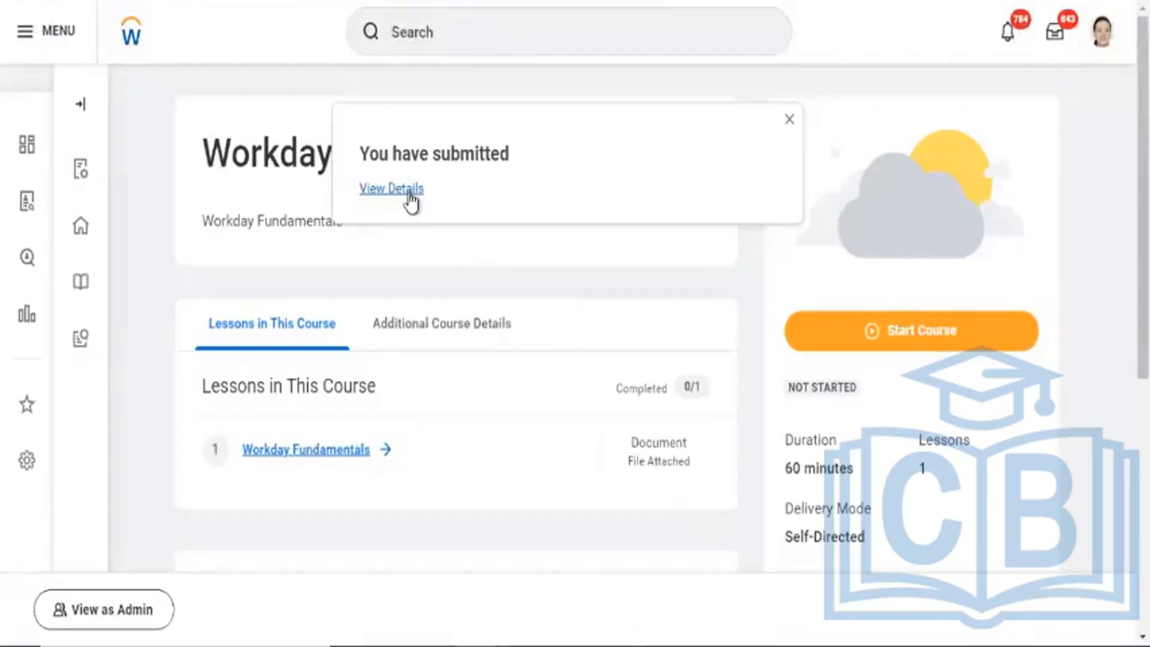
Dismiss the 'You have submitted' confirmation on the Workday Fundamentals course page.
{"action": "left_click", "coordinate": [465, 31]}
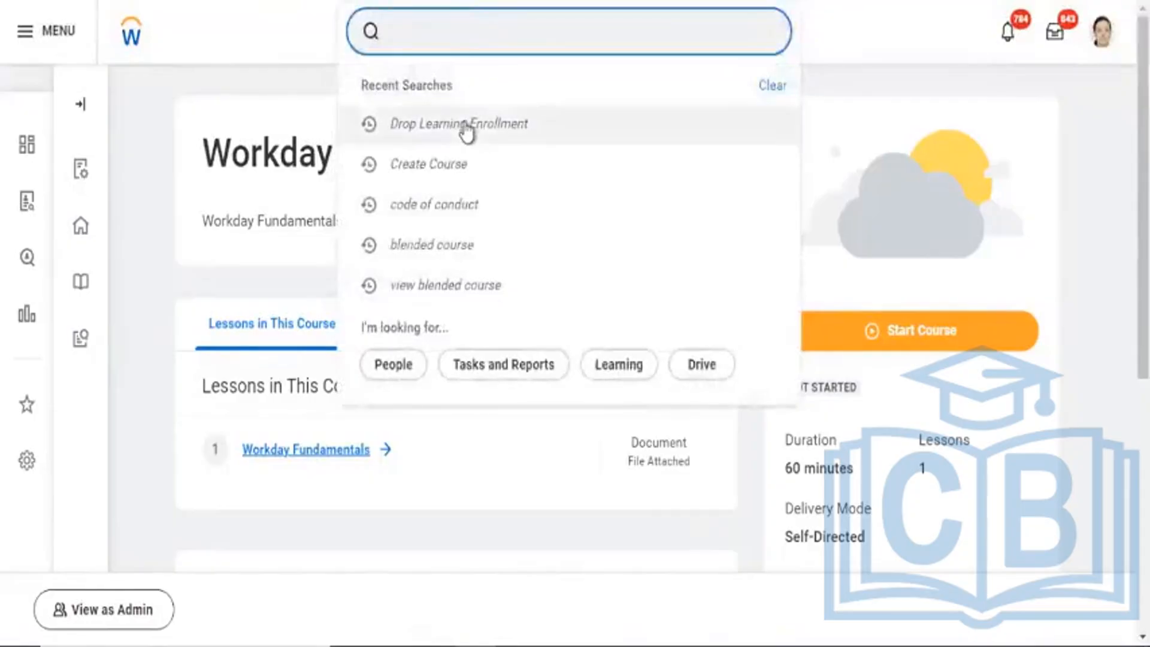
Reopen Drop Learning Enrollment and choose Workday Fundamentals as the course to drop.
{"action": "left_click", "coordinate": [466, 127]}
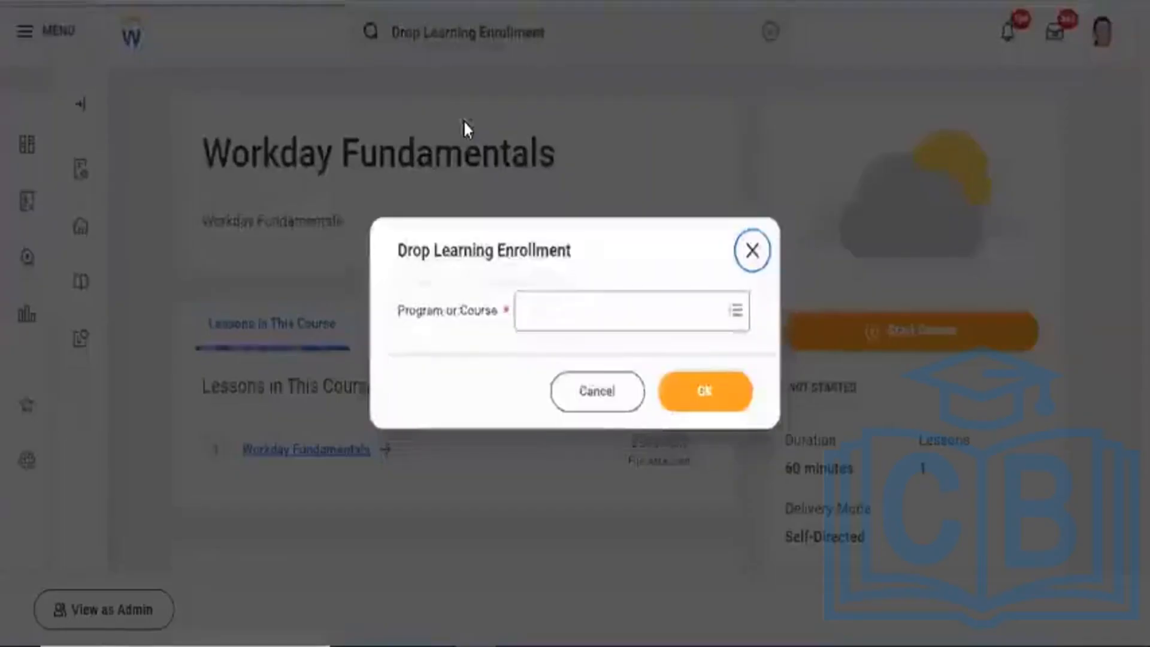
{"action": "left_click", "coordinate": [567, 312]}
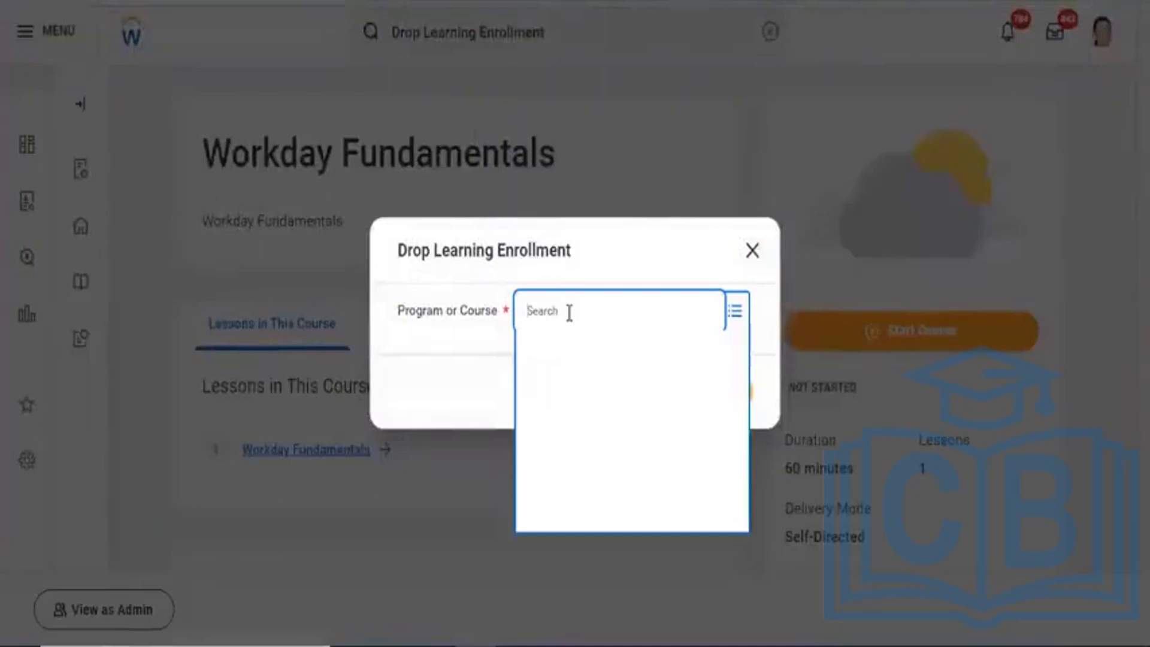
{"action": "type", "text": "worker"}
{"action": "key", "text": "BackSpace"}
{"action": "key", "text": "BackSpace"}
{"action": "key", "text": "BackSpace"}
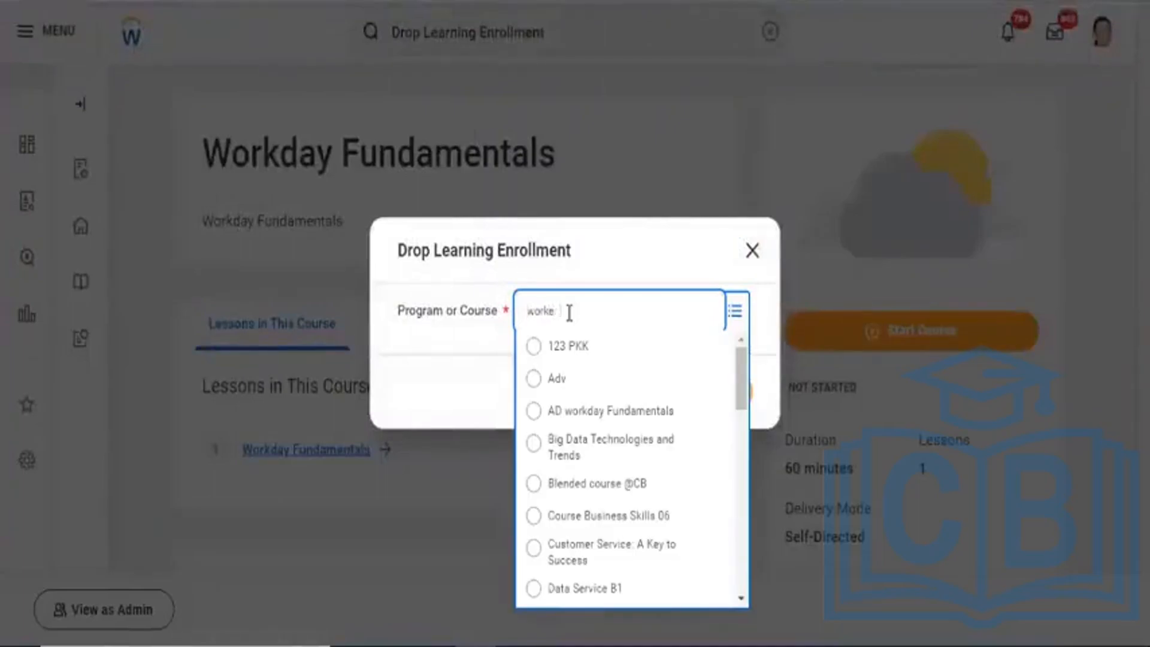
{"action": "type", "text": "day"}
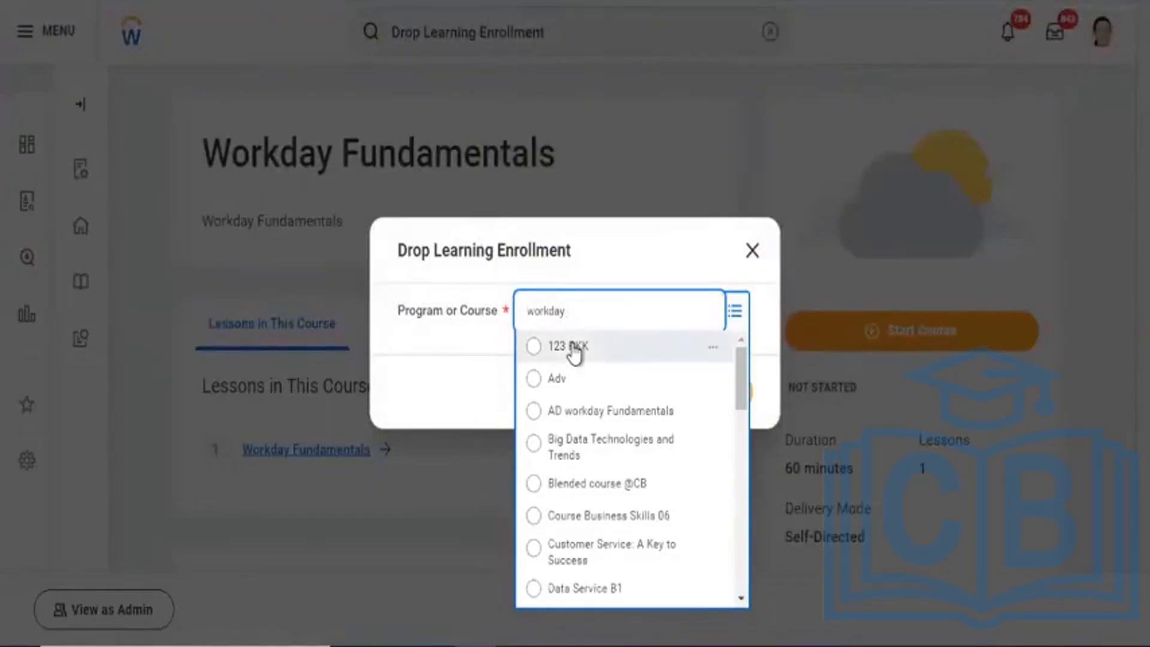
{"action": "type", "text": " fundamentals"}
{"action": "key", "text": "Return"}
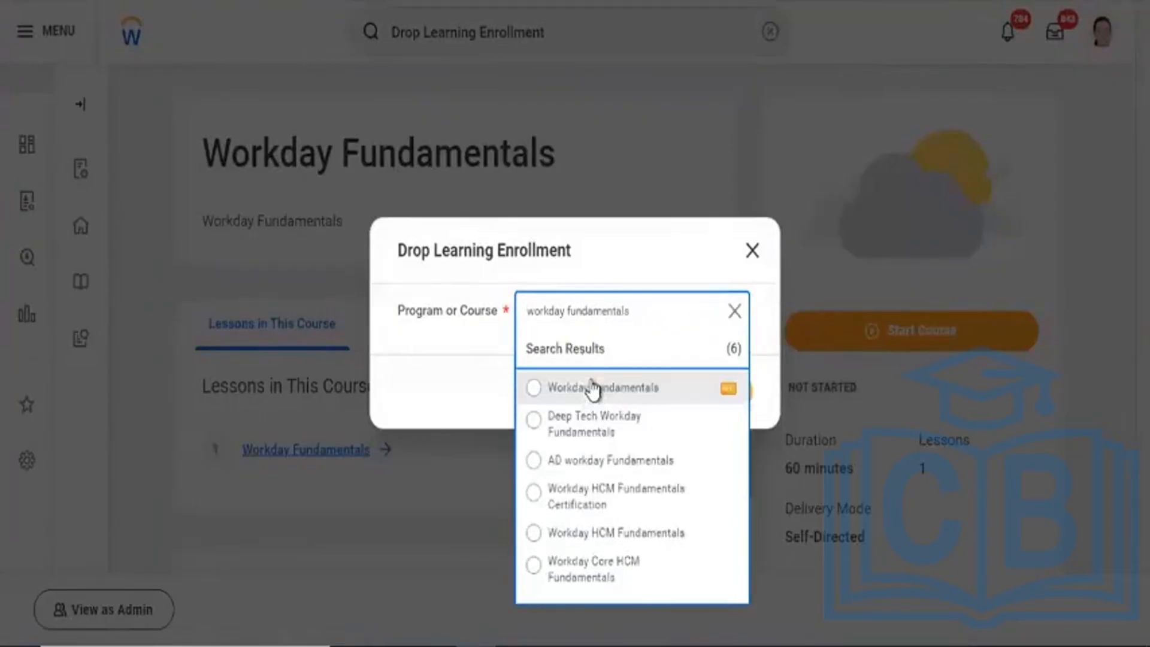
{"action": "left_click", "coordinate": [590, 395]}
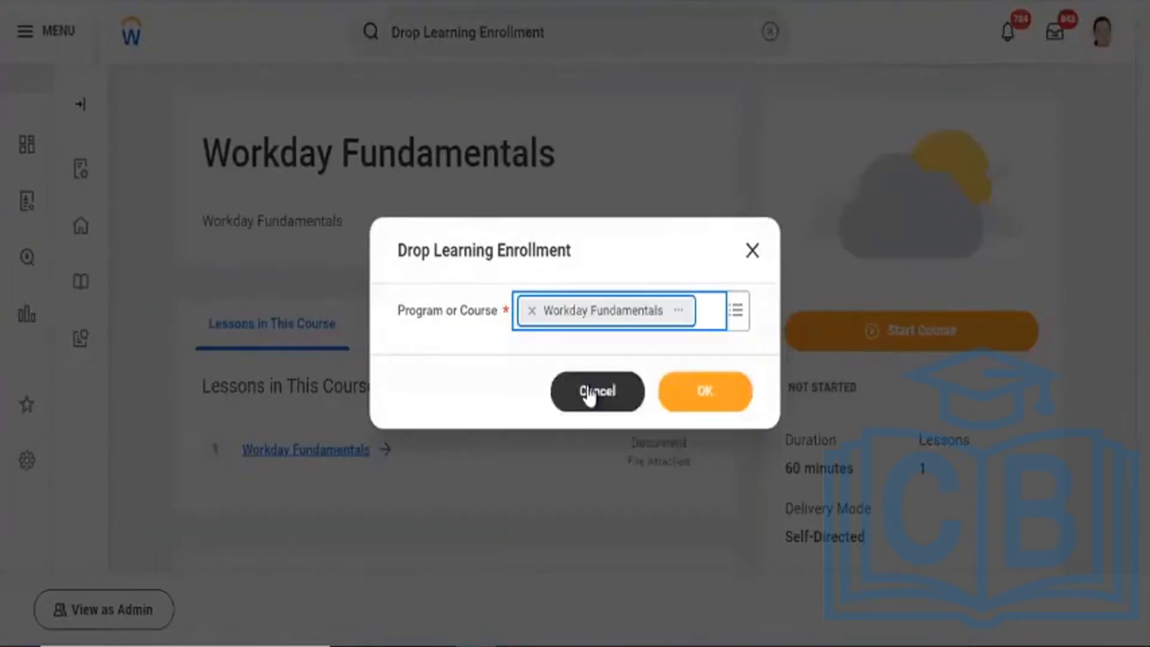
{"action": "left_click", "coordinate": [676, 395]}
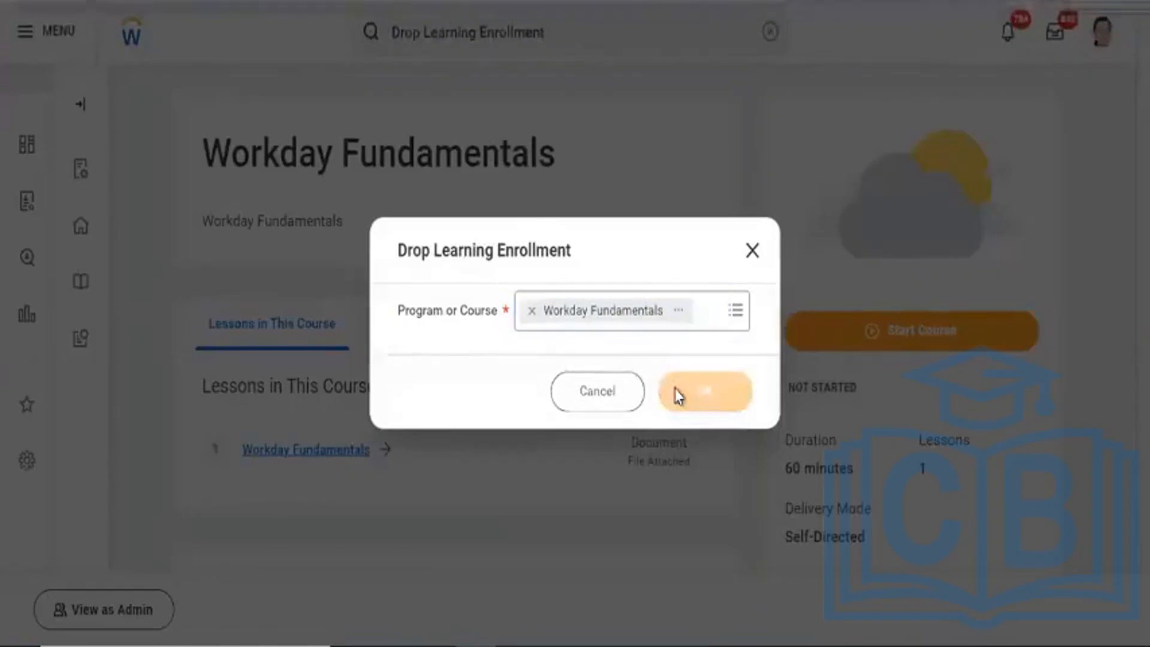
Choose Course > Drop Reason 7, submit the drop past the alert, and dismiss the notice.
{"action": "left_click", "coordinate": [614, 339]}
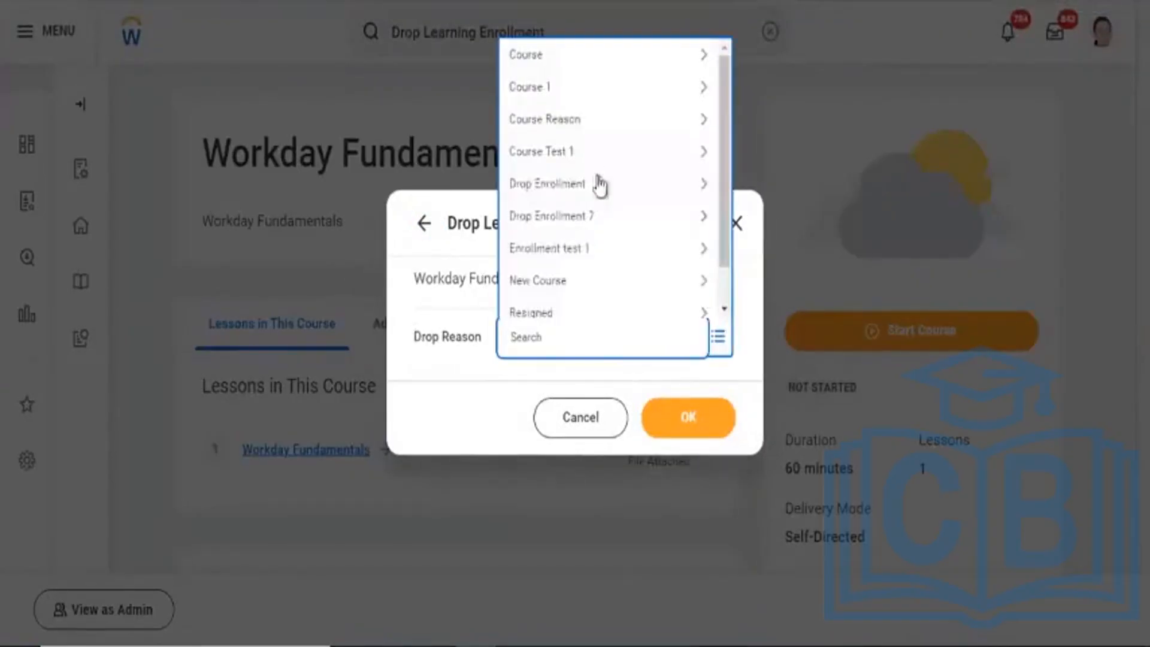
{"action": "left_click", "coordinate": [557, 55]}
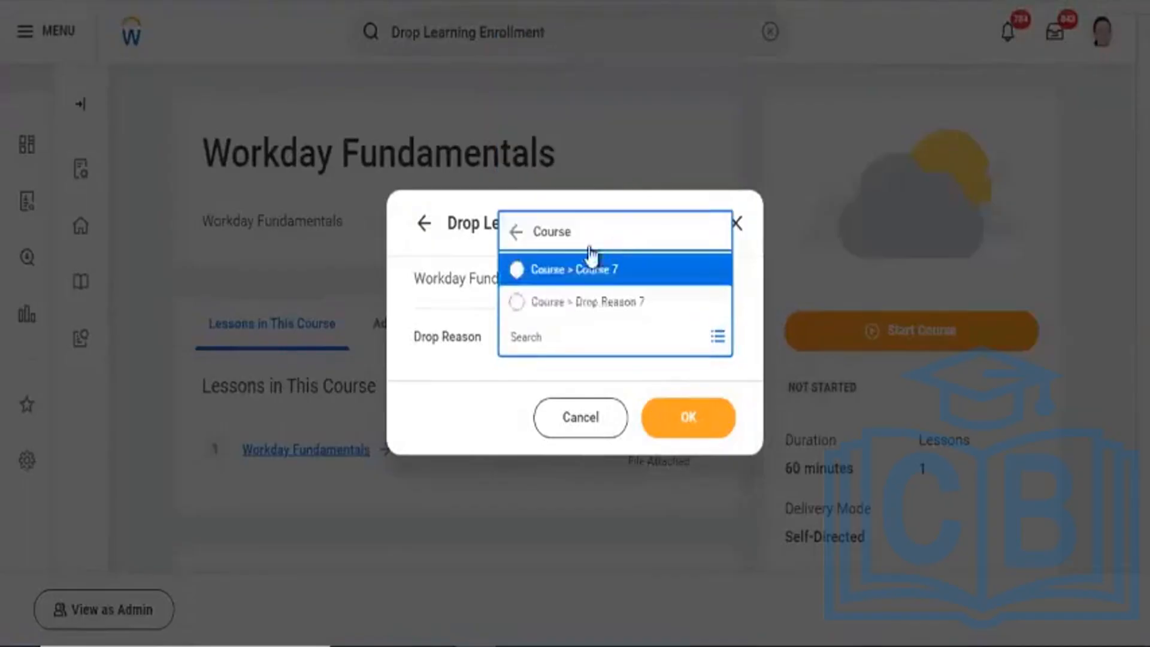
{"action": "left_click", "coordinate": [582, 301]}
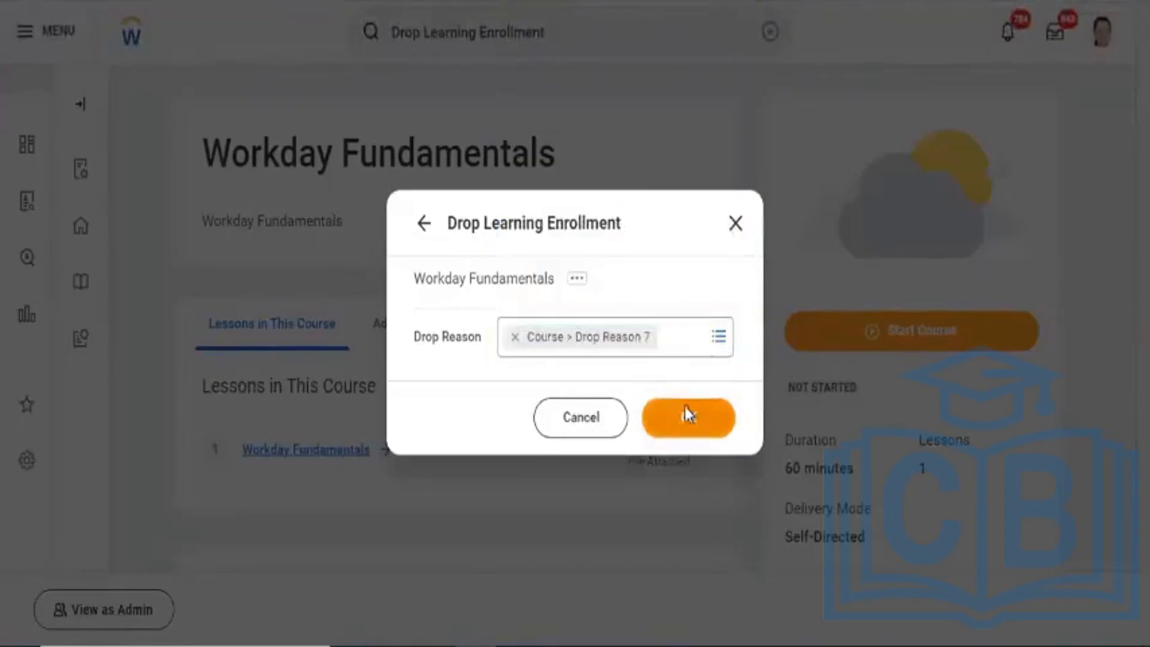
{"action": "left_click", "coordinate": [685, 413]}
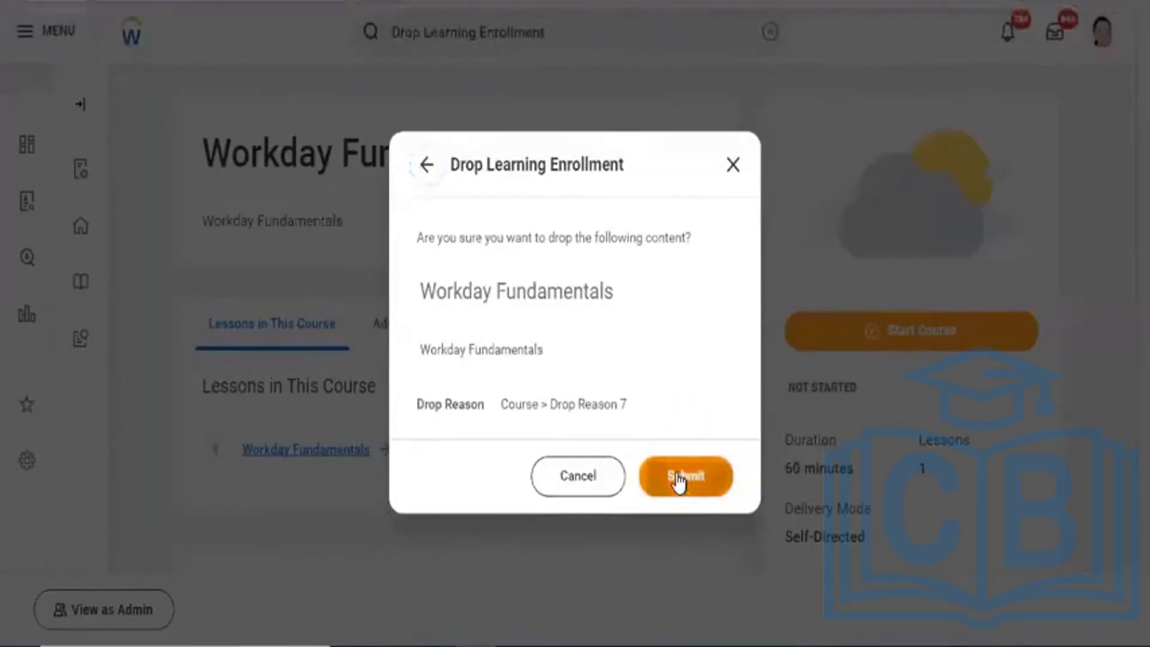
{"action": "left_click", "coordinate": [679, 478]}
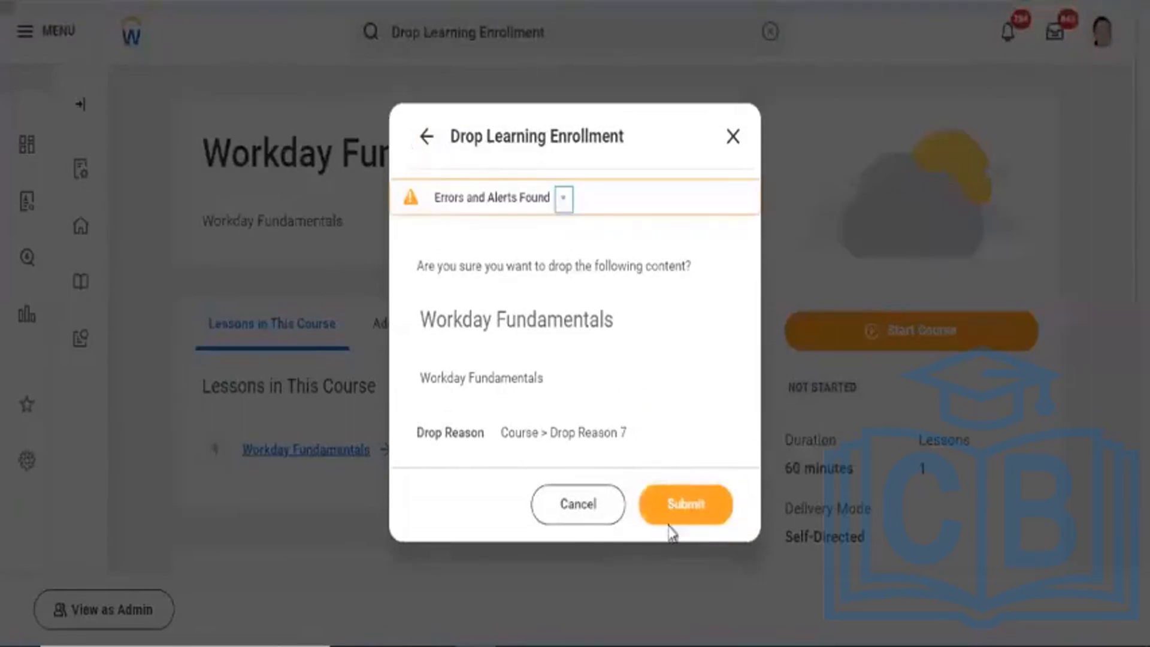
{"action": "left_click", "coordinate": [679, 509]}
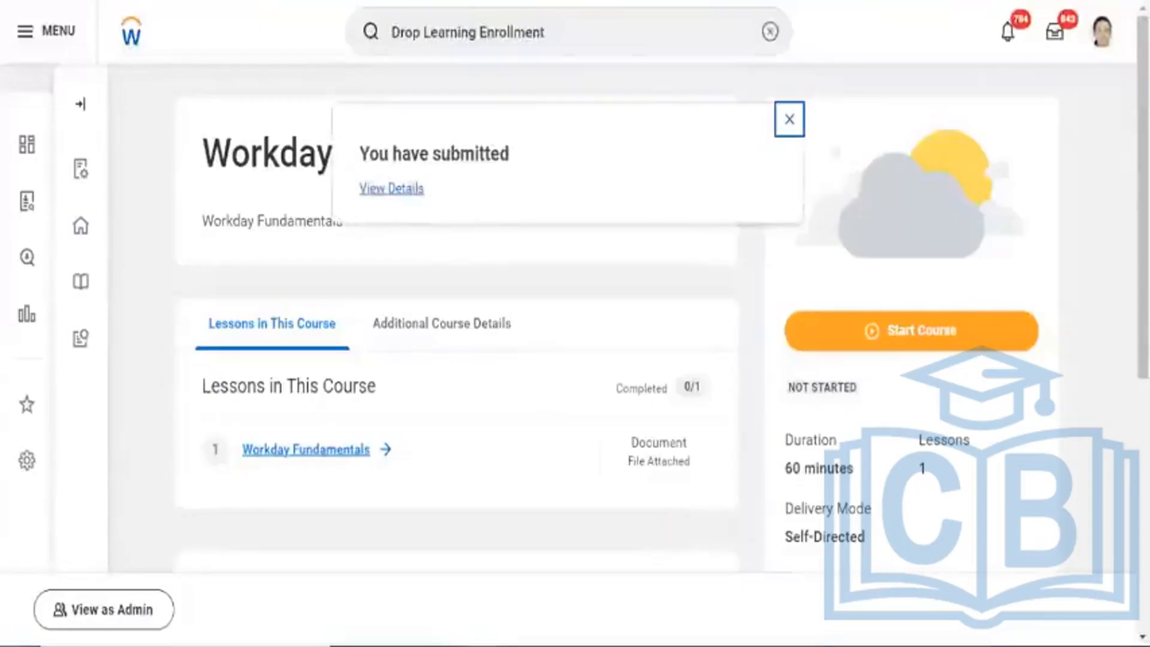
{"action": "left_click", "coordinate": [572, 26]}
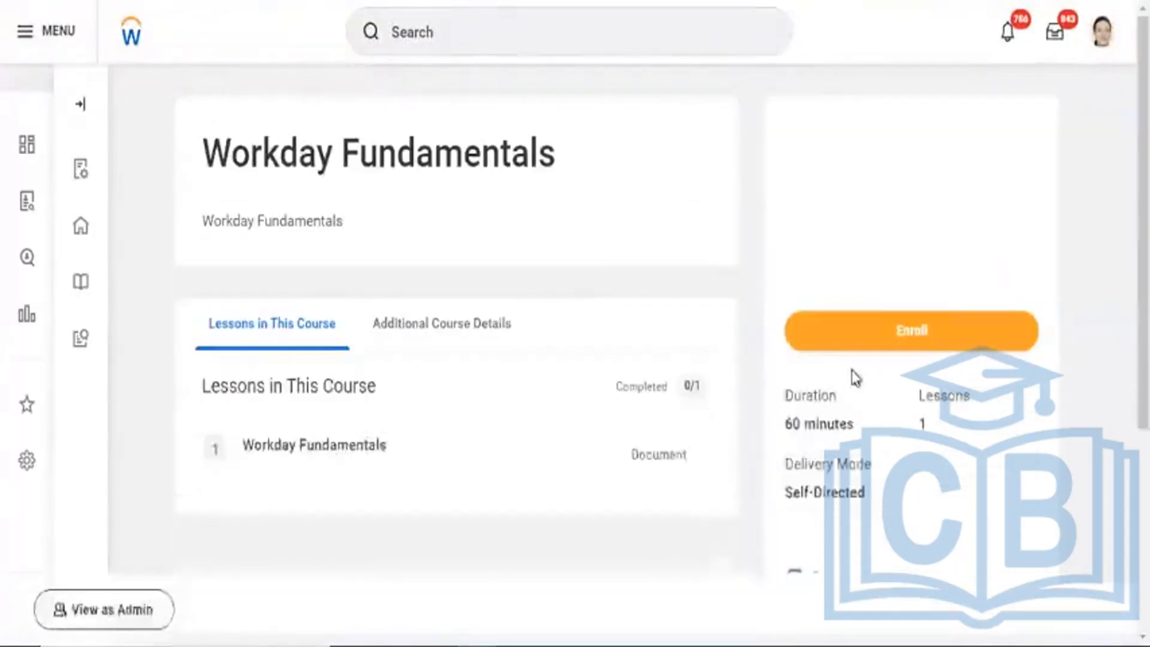
Enroll again in Workday Fundamentals and submit the enrollment review.
{"action": "left_click", "coordinate": [865, 330]}
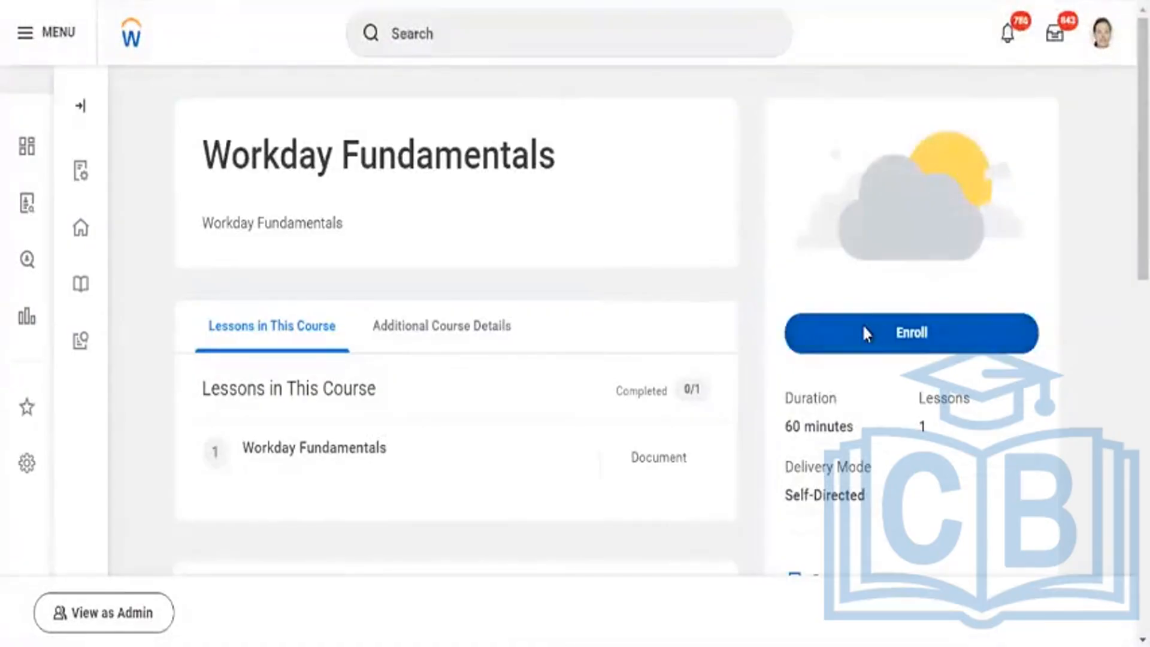
{"action": "left_click", "coordinate": [863, 328]}
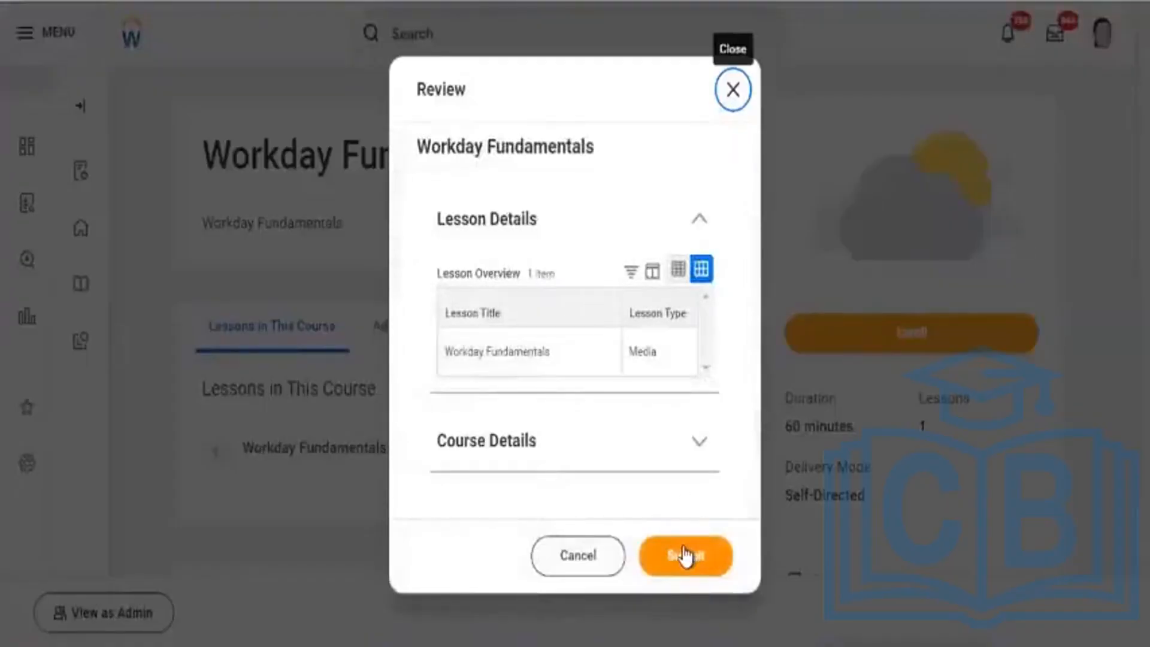
{"action": "left_click", "coordinate": [687, 552]}
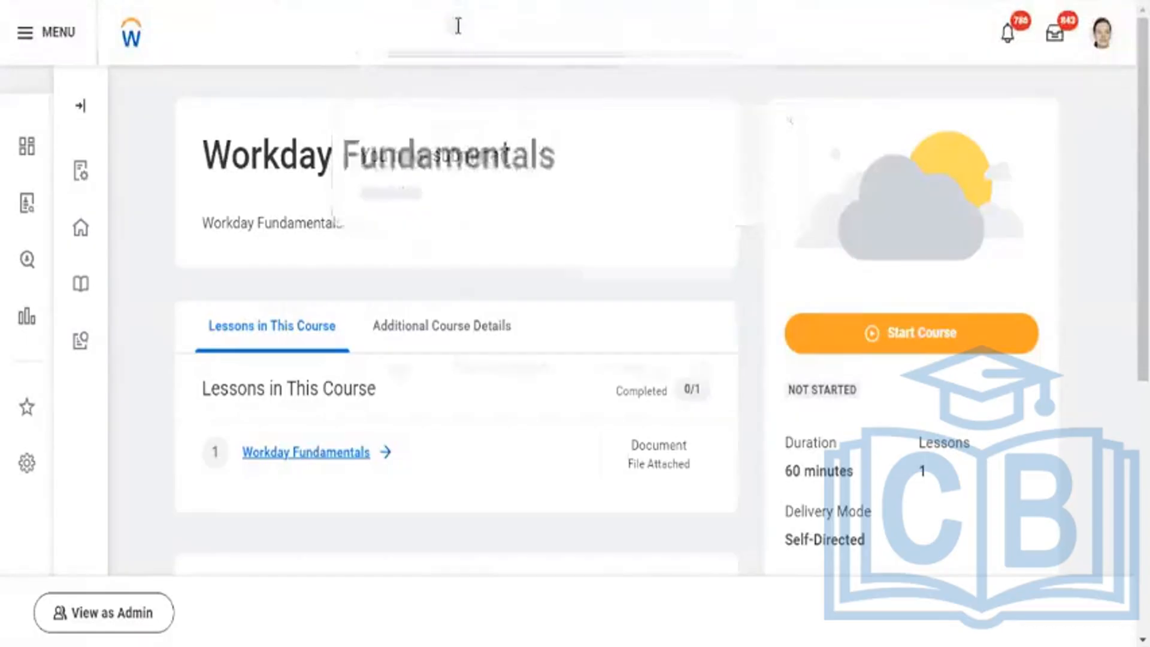
Reopen Drop Learning Enrollment, pick 'Workday fundamentals' as the course, and confirm with OK.
{"action": "left_click", "coordinate": [459, 26]}
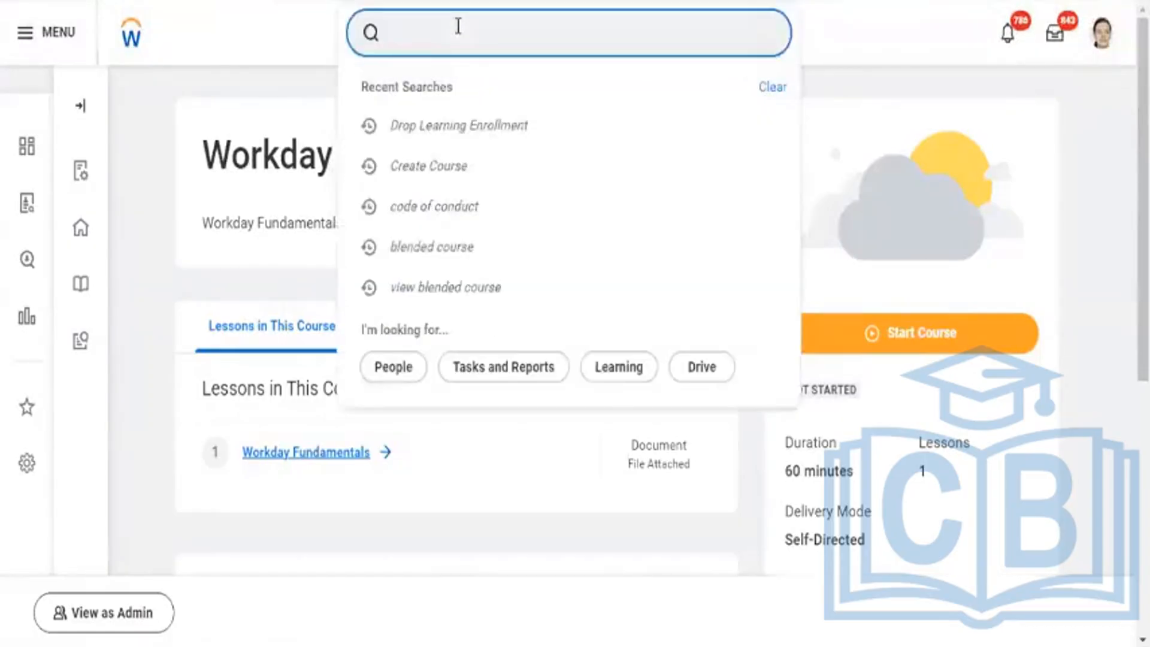
{"action": "left_click", "coordinate": [443, 127]}
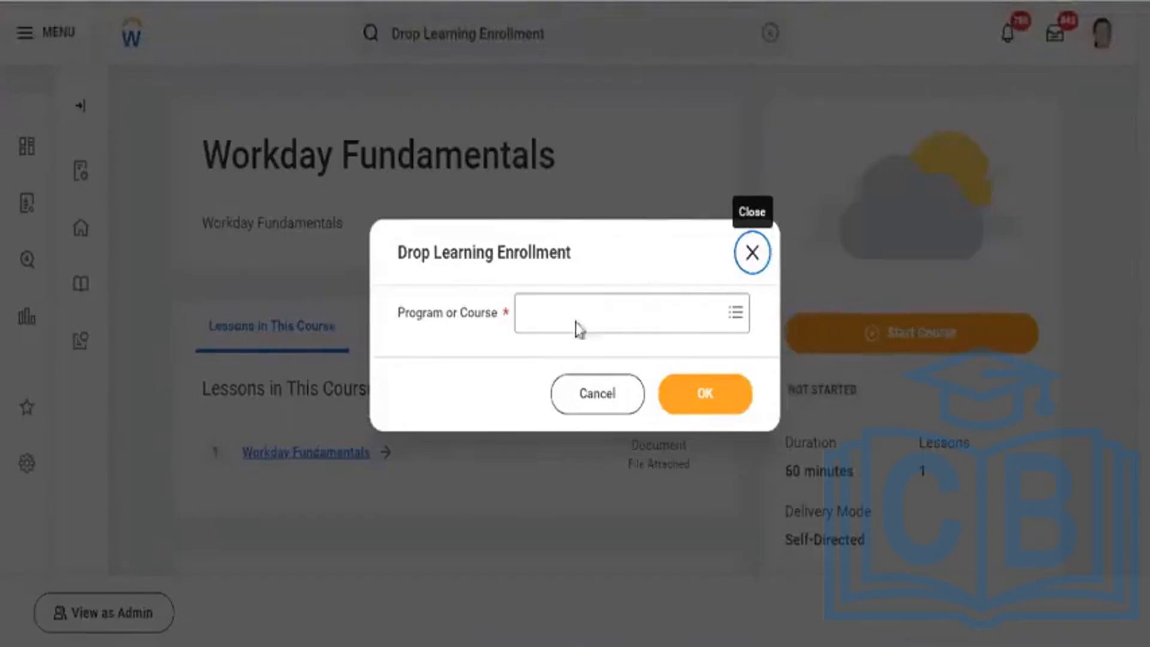
{"action": "left_click", "coordinate": [589, 306]}
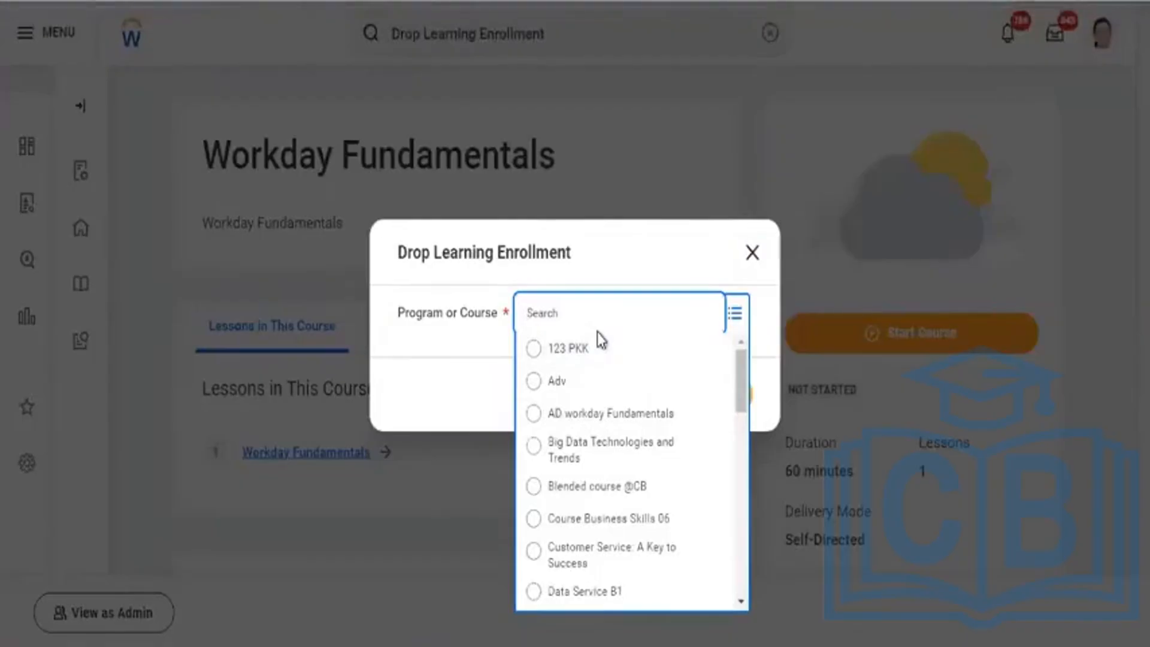
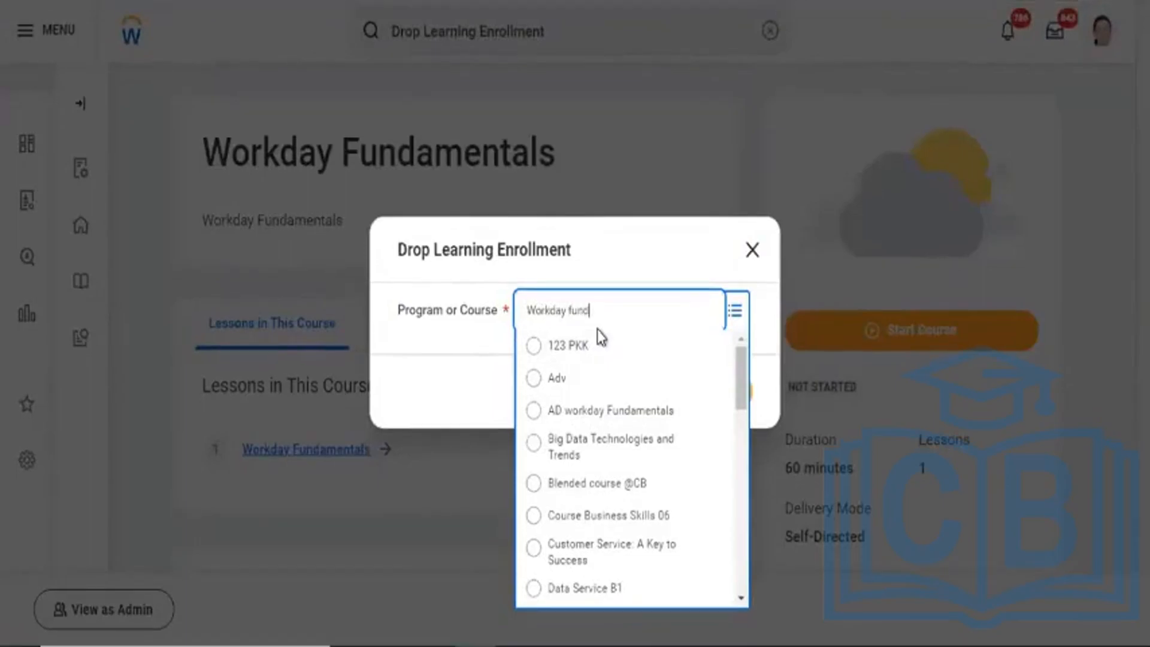
{"action": "key", "text": "Return"}
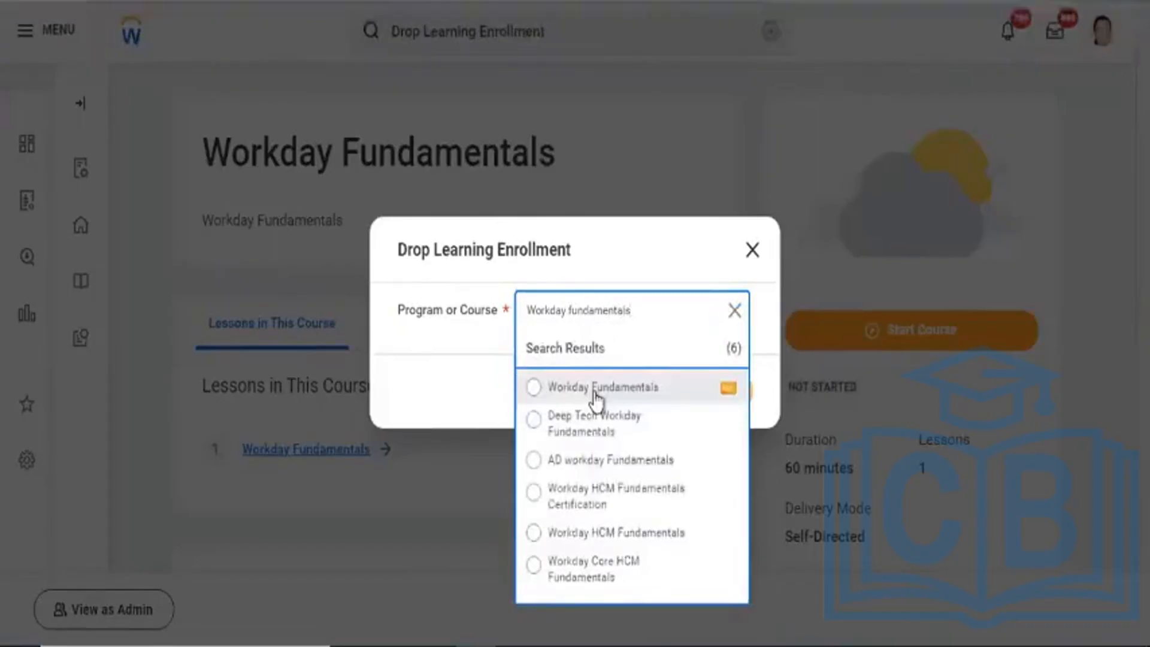
{"action": "left_click", "coordinate": [597, 398]}
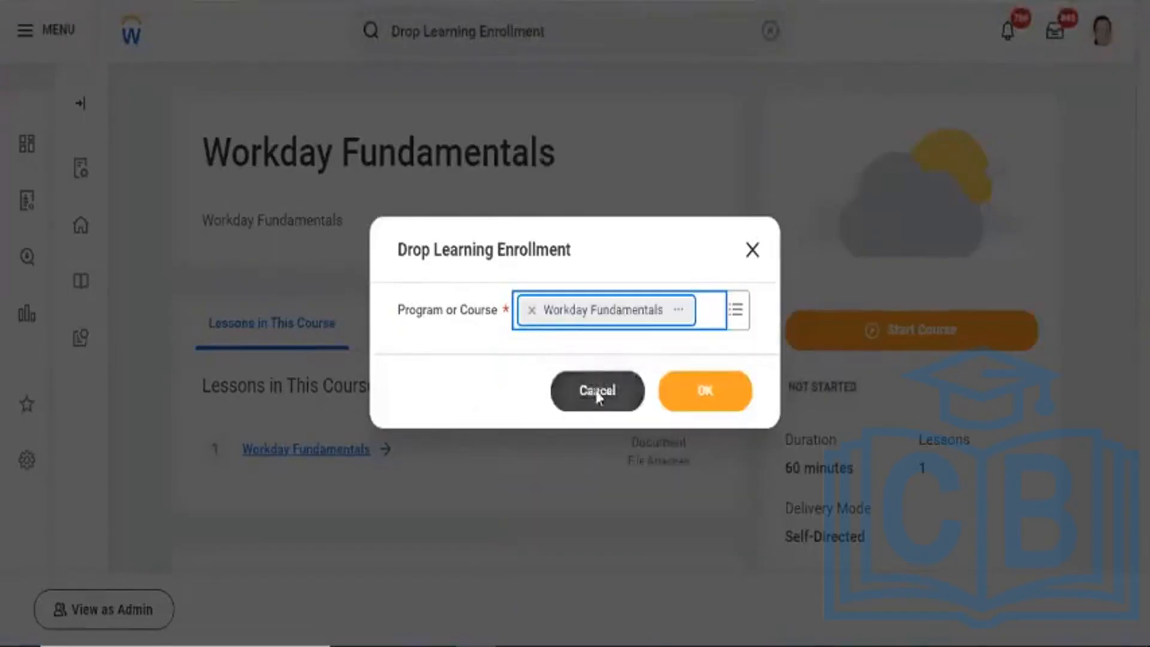
{"action": "left_click", "coordinate": [719, 392]}
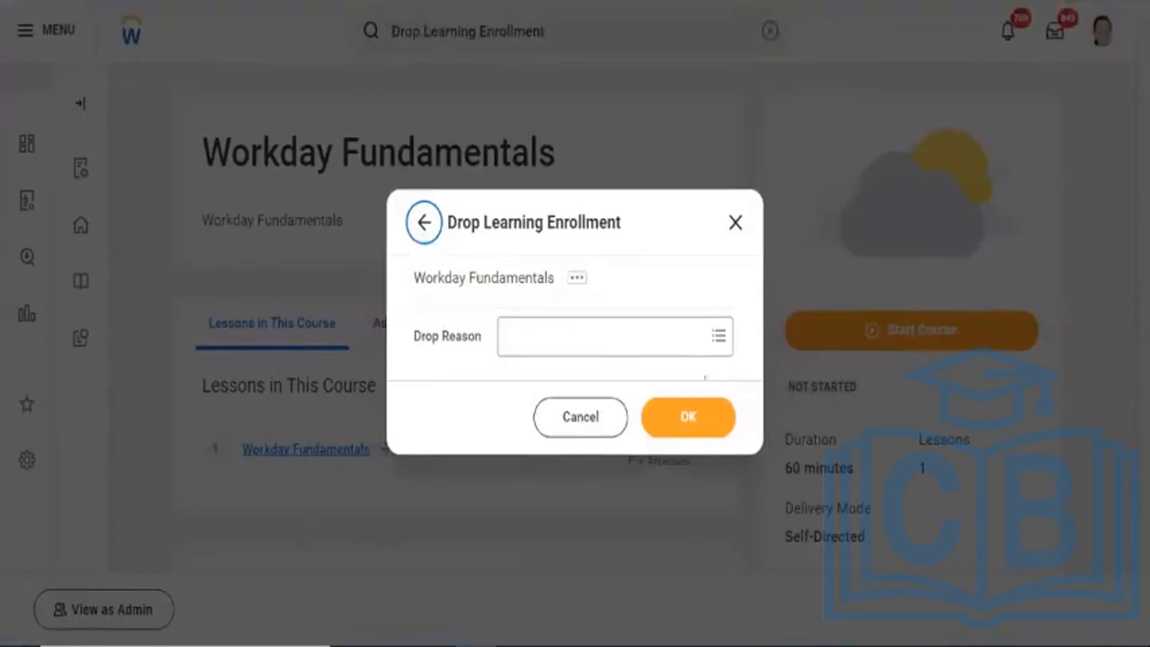
Browse the drop reason categories, then choose Drop Enrollment > Enrolled in error.
{"action": "left_click", "coordinate": [605, 339]}
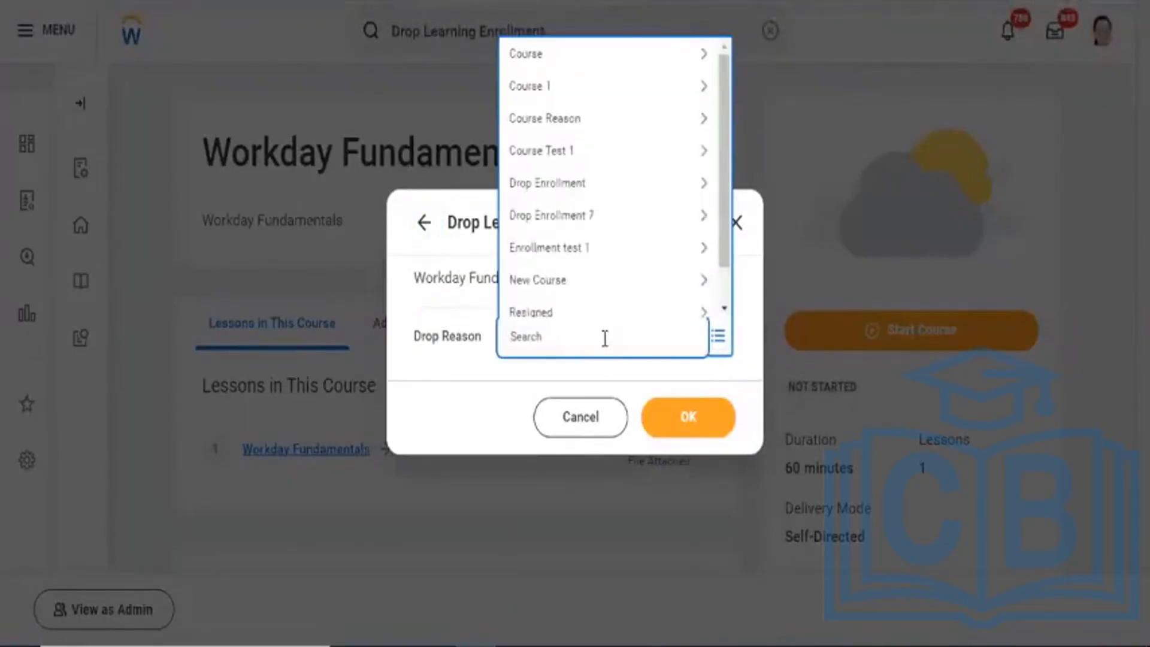
{"action": "left_click", "coordinate": [580, 118]}
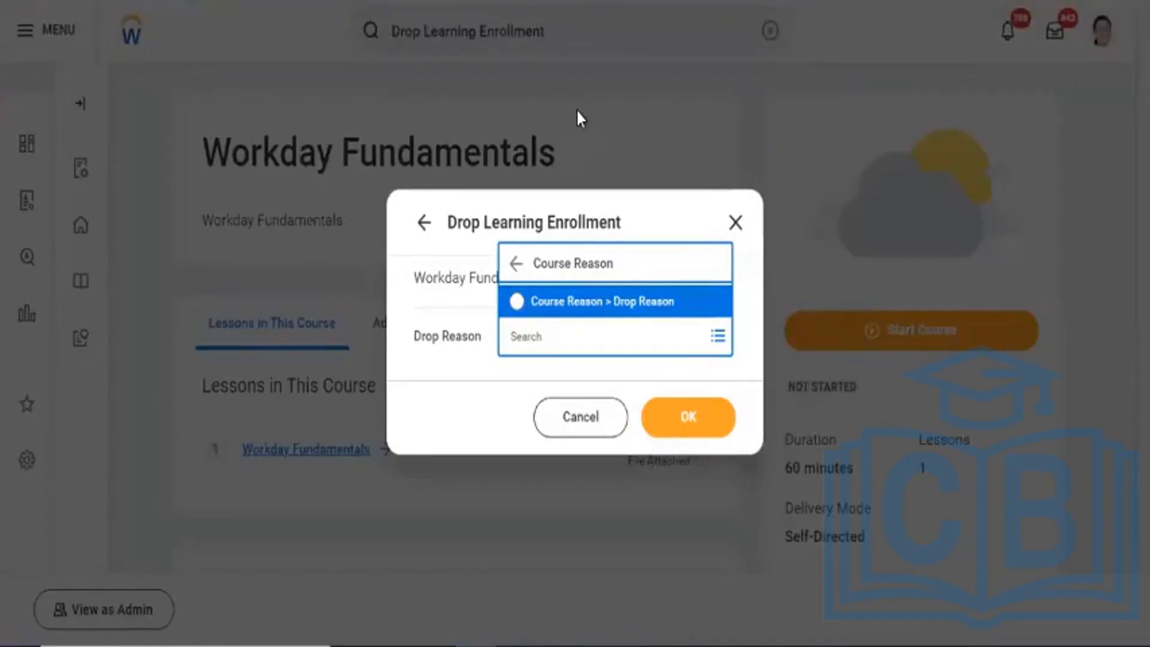
{"action": "left_click", "coordinate": [510, 263]}
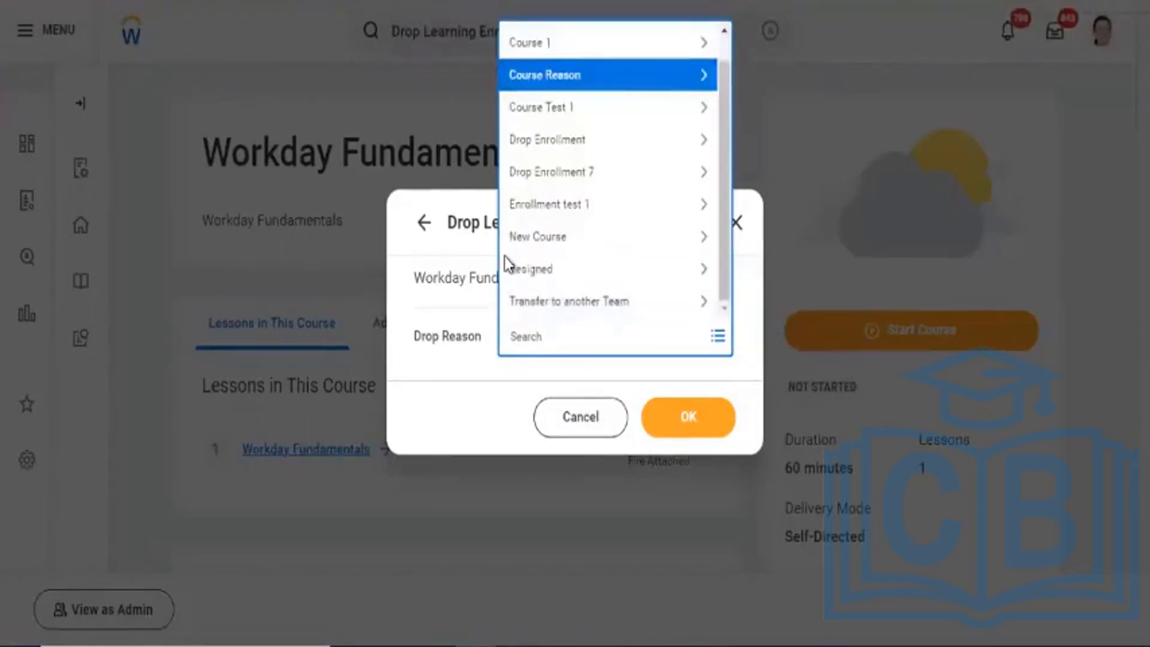
{"action": "left_click", "coordinate": [576, 154]}
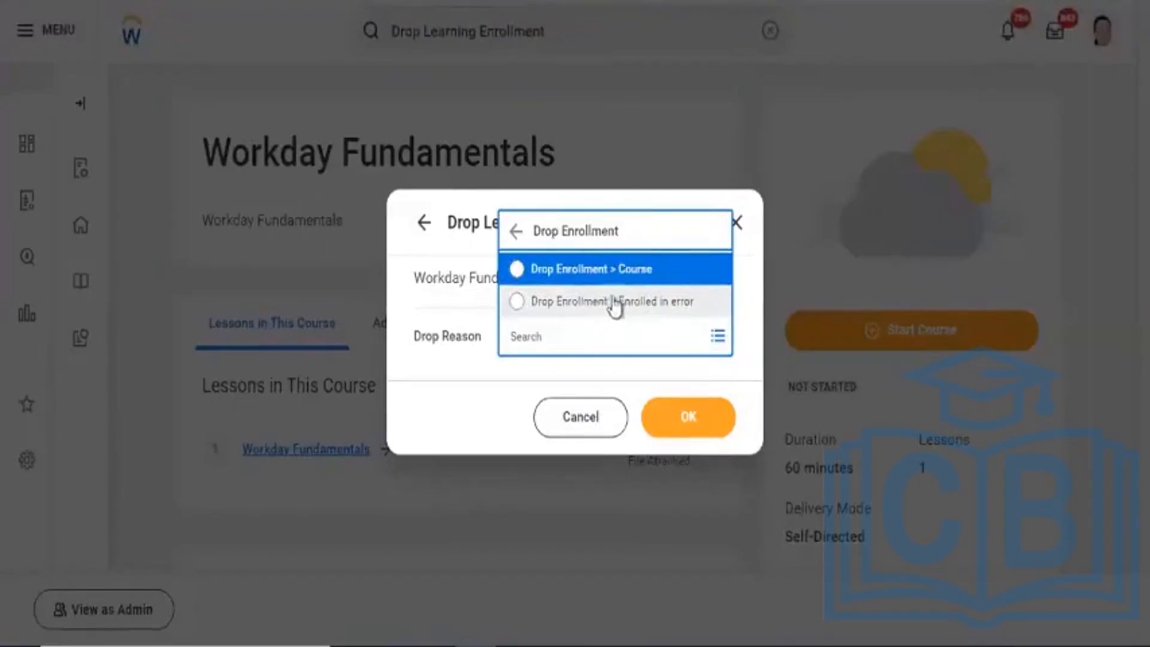
{"action": "left_click", "coordinate": [514, 230]}
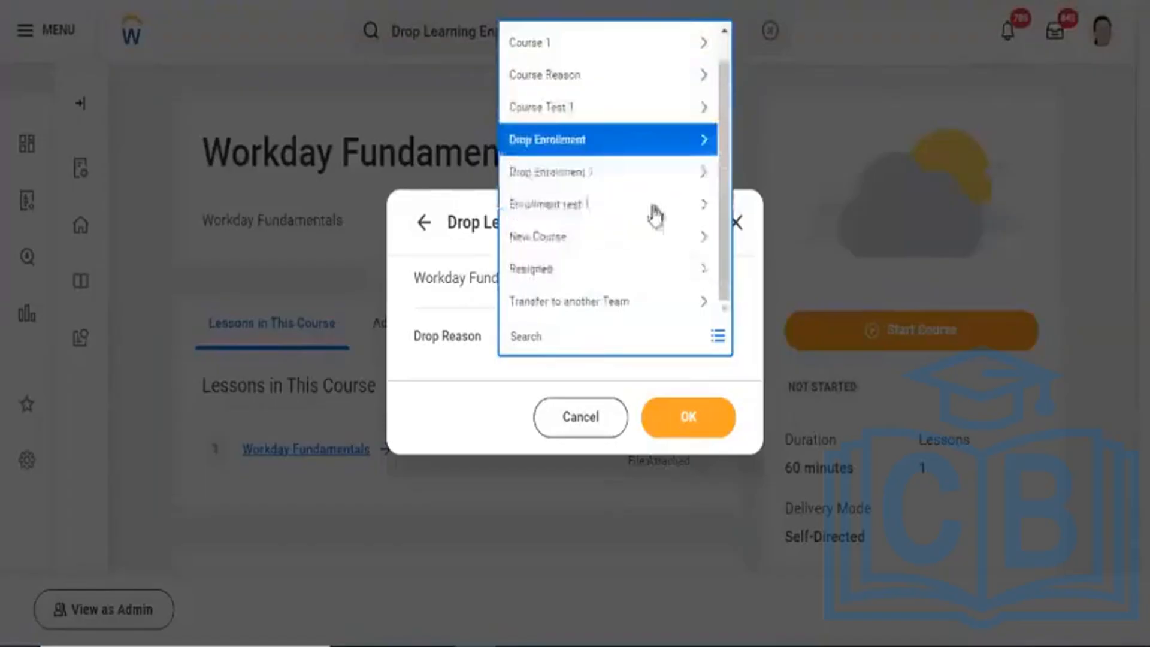
{"action": "left_click", "coordinate": [574, 172]}
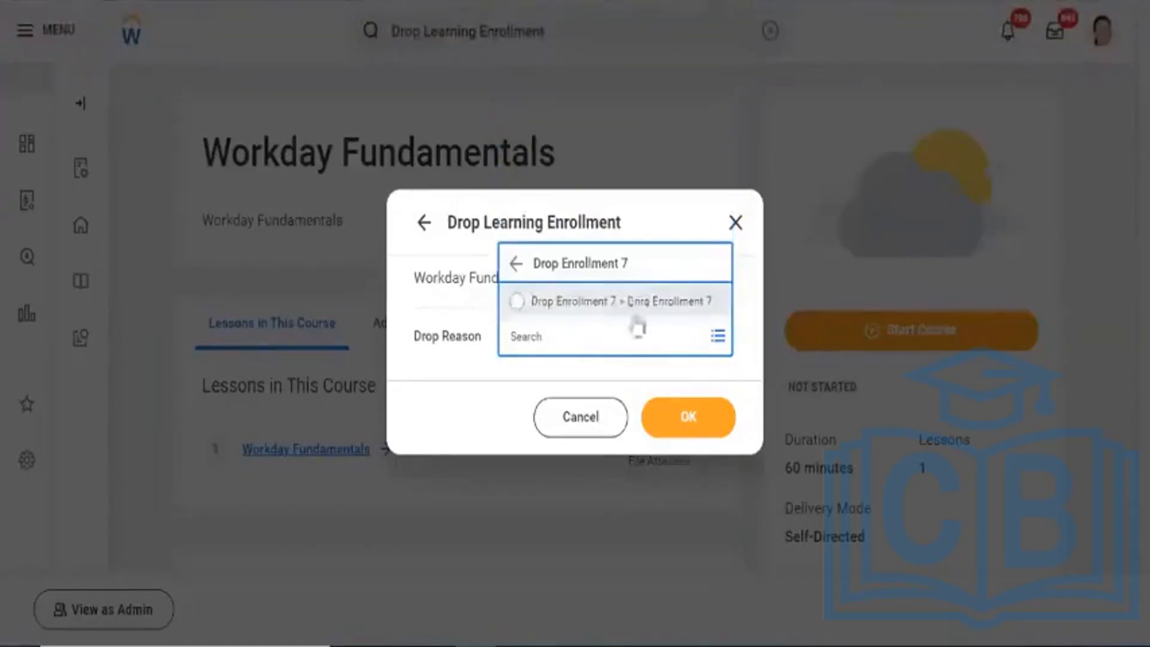
{"action": "left_click", "coordinate": [514, 264]}
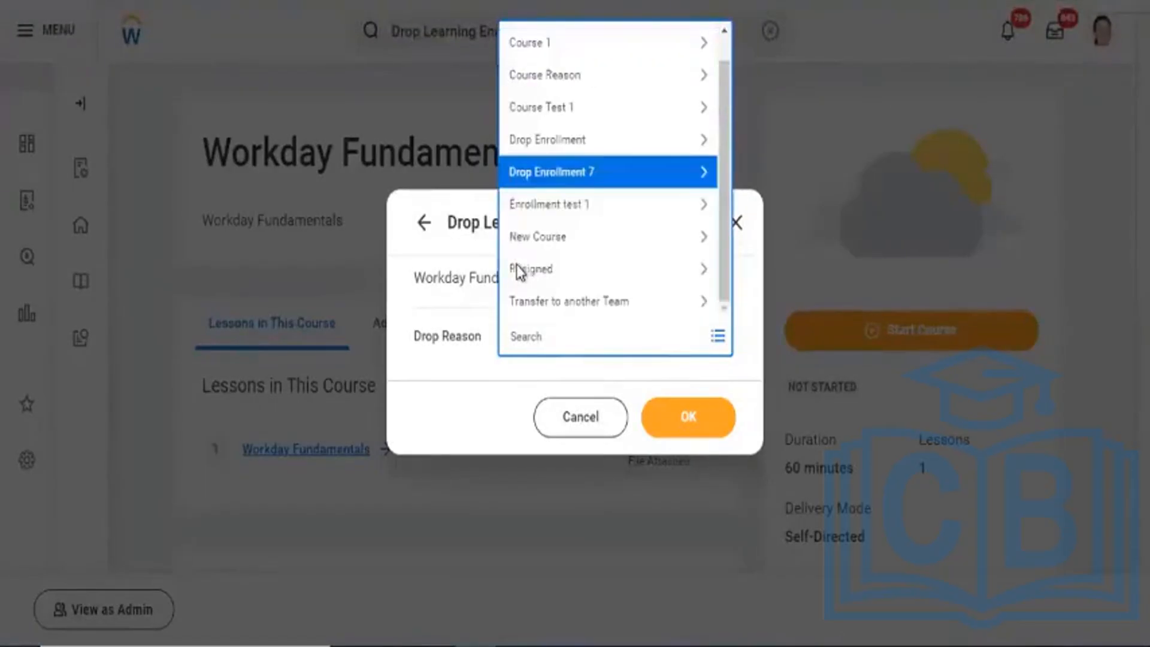
{"action": "left_click", "coordinate": [573, 211]}
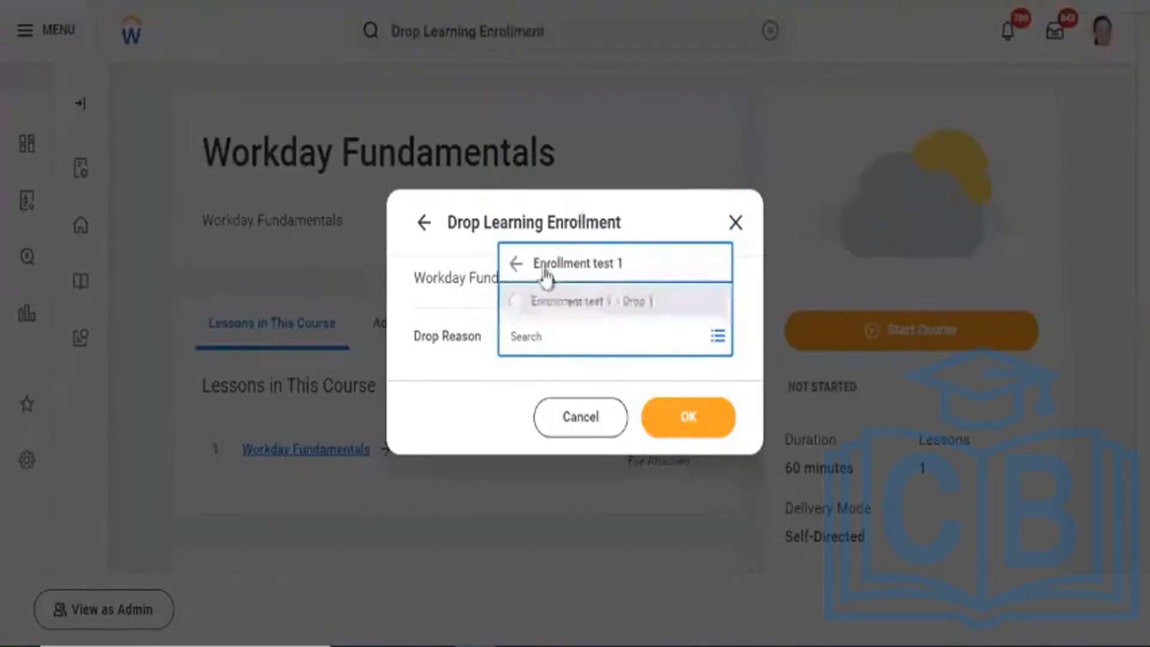
{"action": "left_click", "coordinate": [513, 262]}
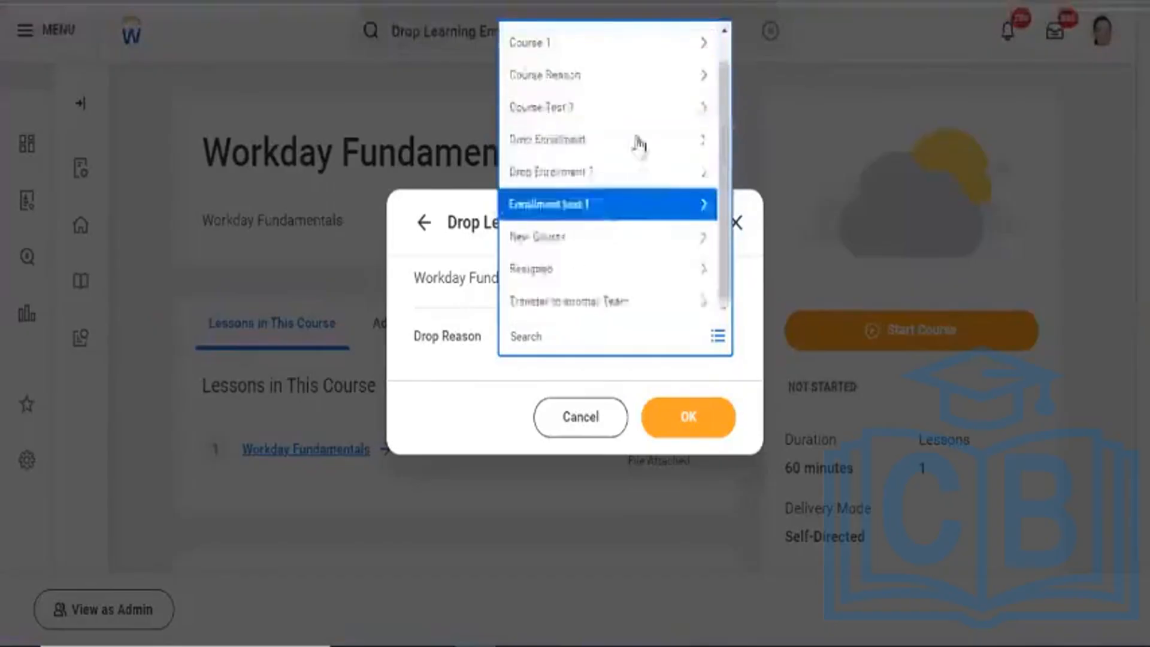
{"action": "left_click", "coordinate": [597, 143]}
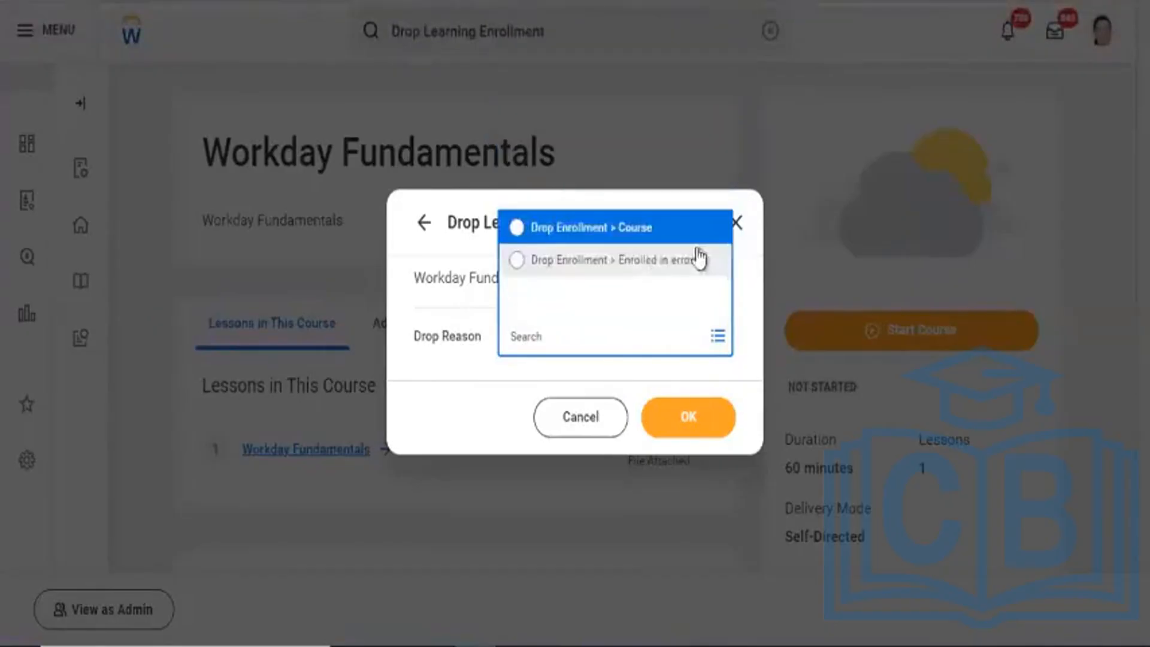
{"action": "left_click", "coordinate": [630, 302]}
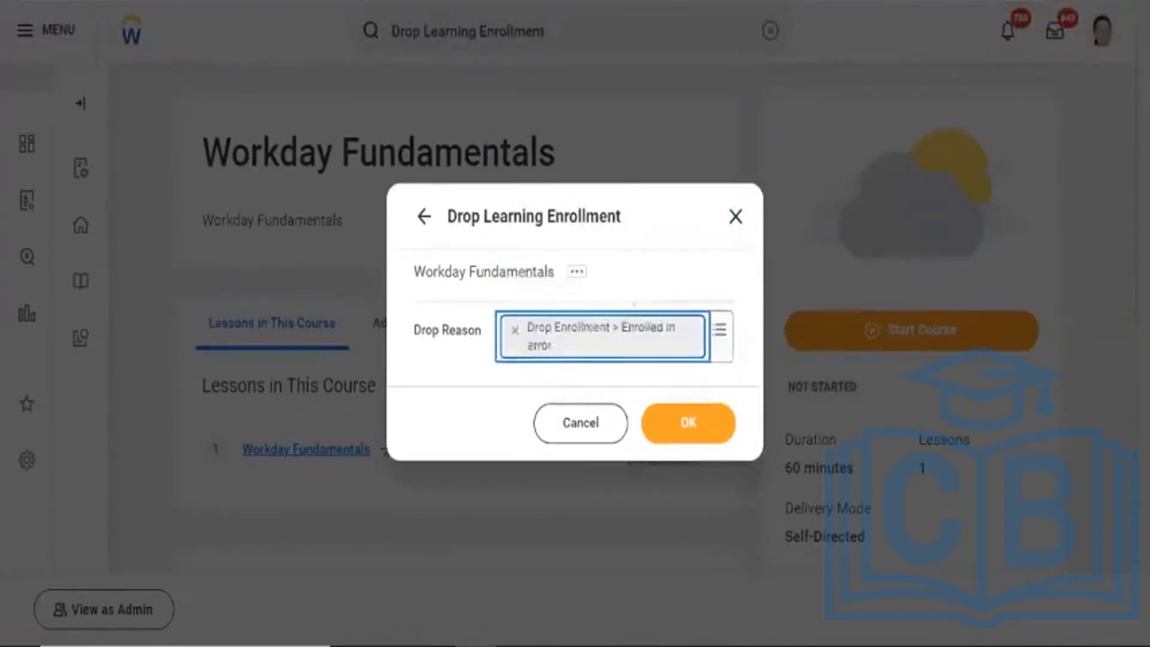
Confirm the Enrolled in error reason, submit the drop past the alert, and reload the course page.
{"action": "left_click", "coordinate": [687, 429]}
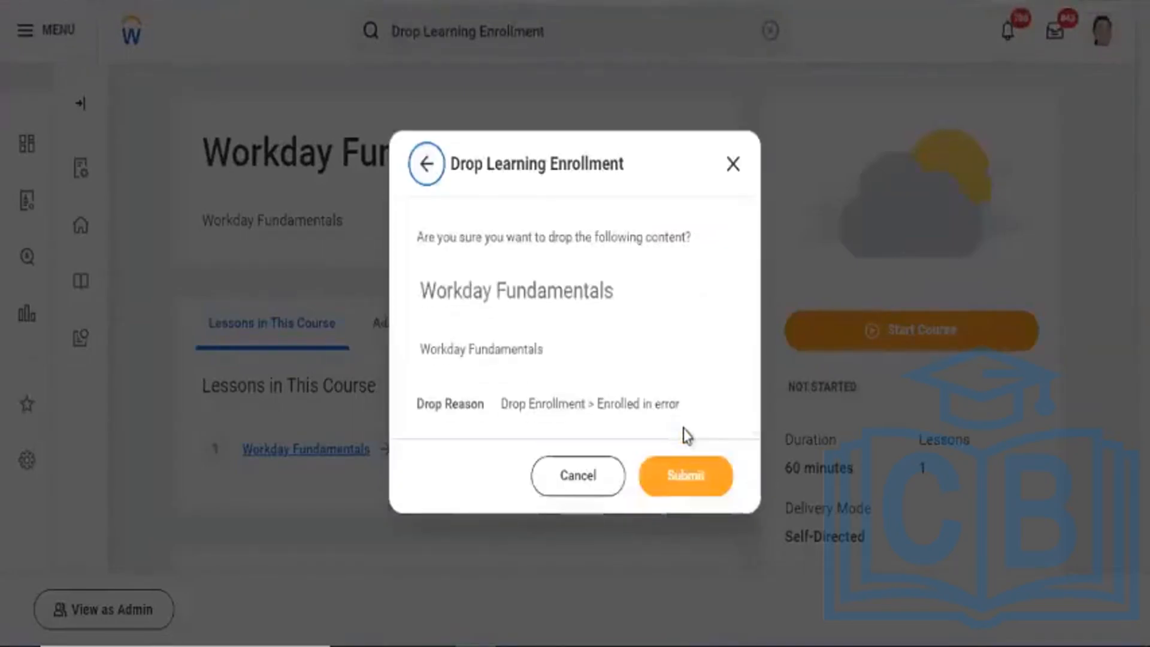
{"action": "left_click", "coordinate": [682, 479]}
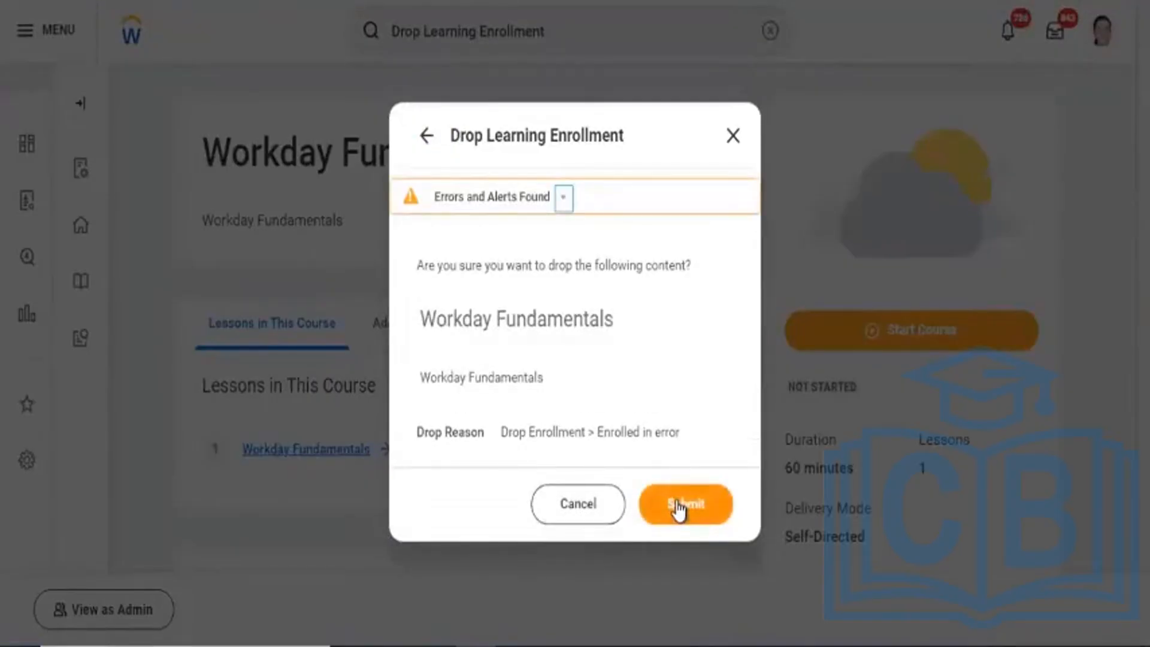
{"action": "left_click", "coordinate": [678, 509]}
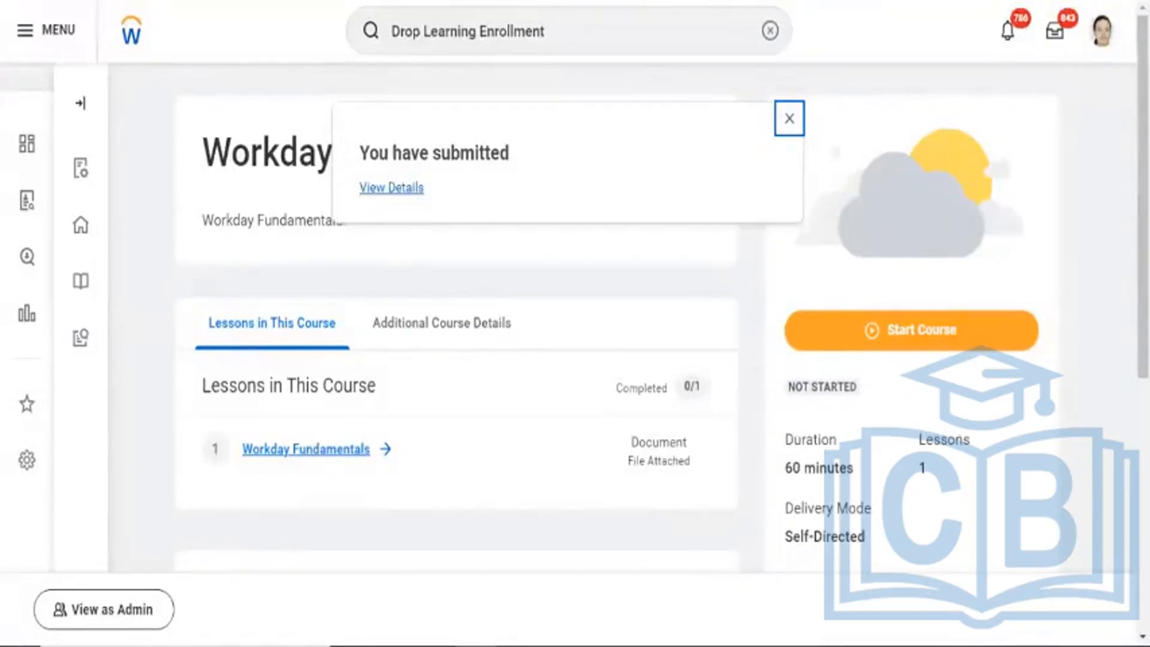
{"action": "key", "text": "F5"}
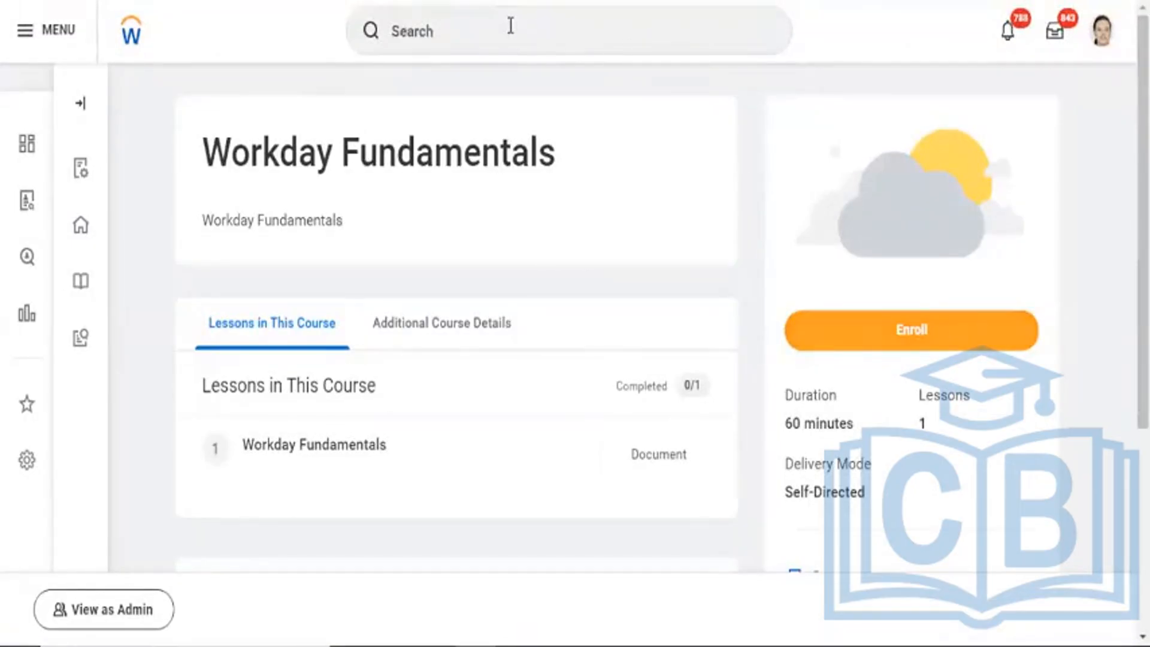
Search 'maintain drop' and open the Maintain Drop Course Event Categories task.
{"action": "left_click", "coordinate": [510, 25]}
{"action": "type", "text": "main"}
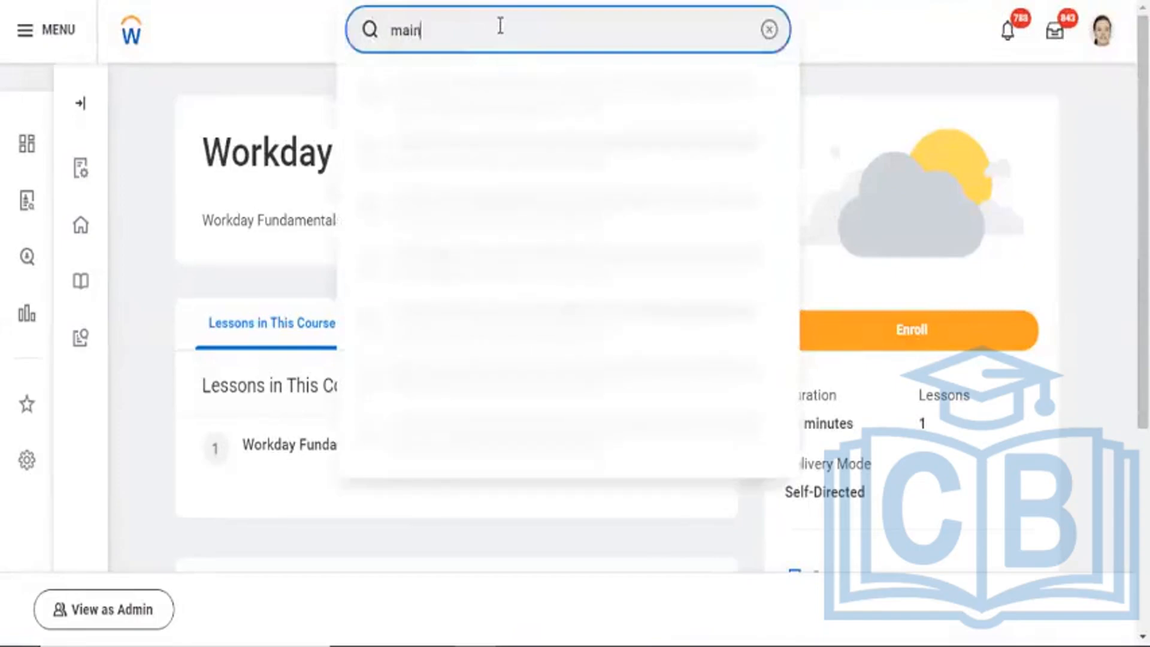
{"action": "type", "text": "tai"}
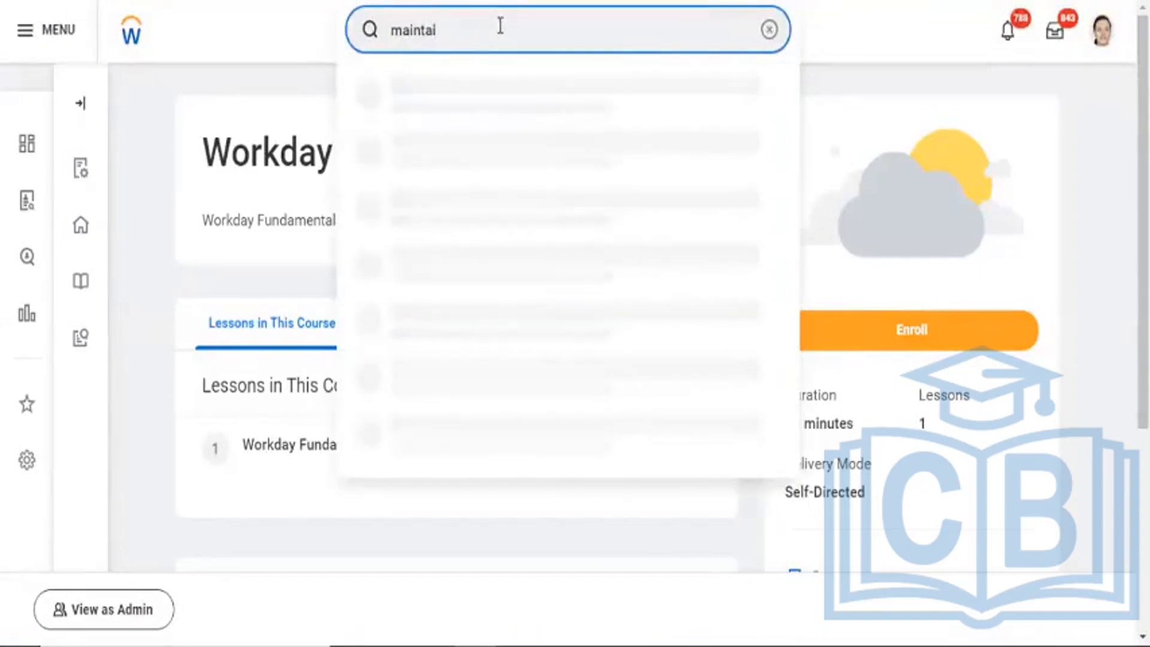
{"action": "type", "text": "n"}
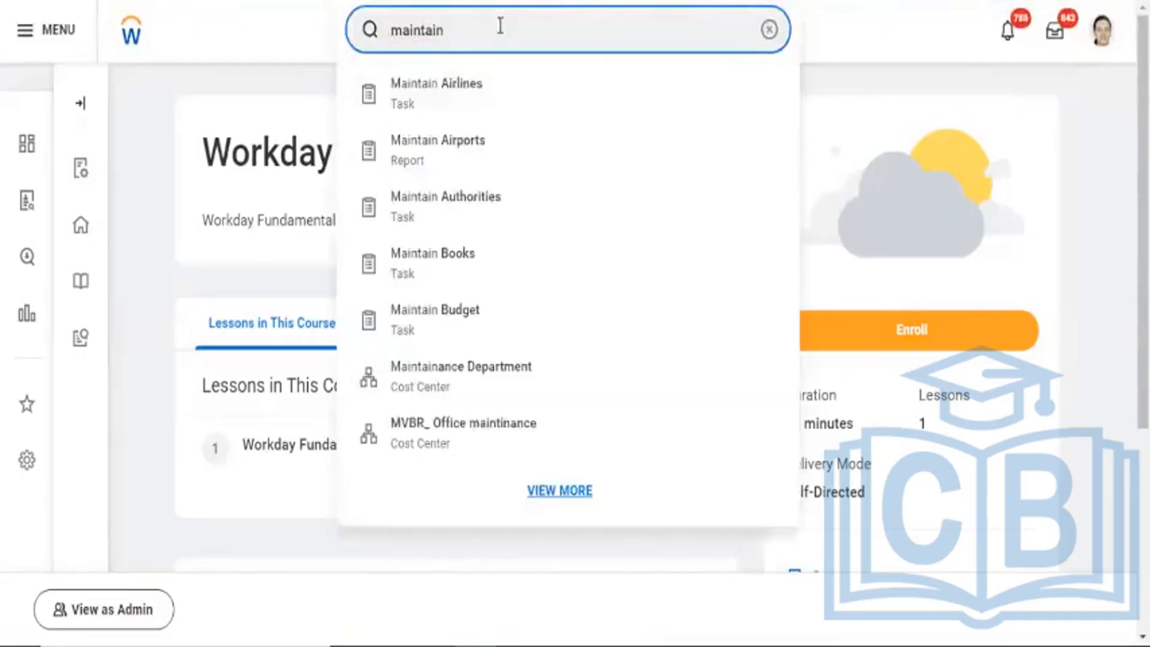
{"action": "type", "text": " drop"}
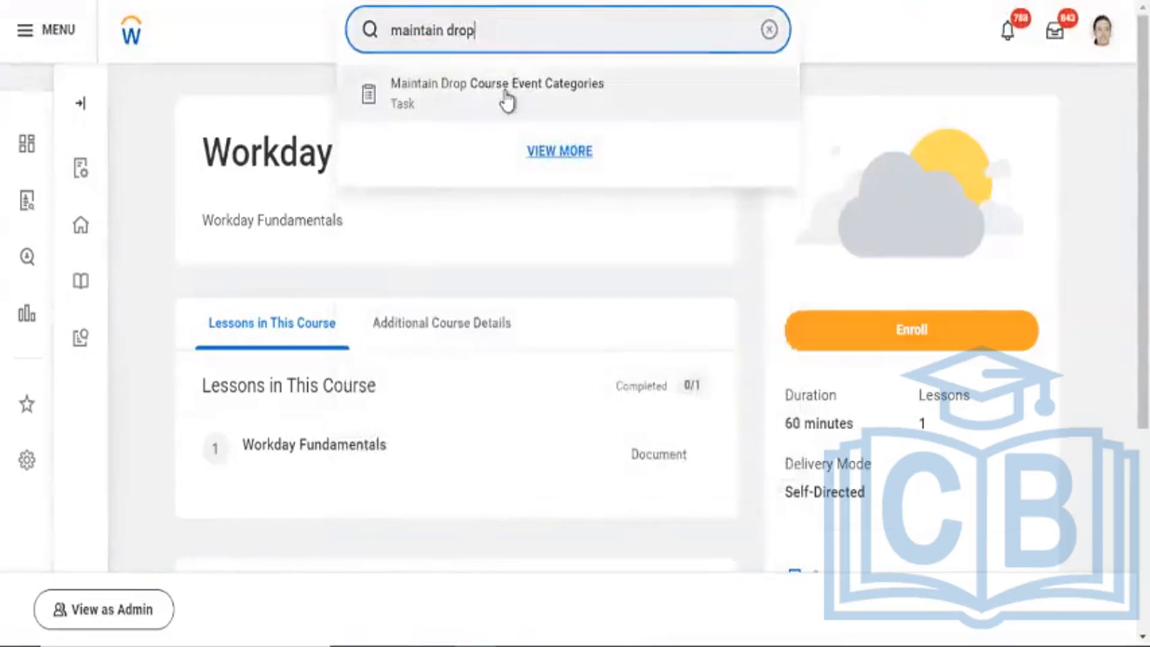
{"action": "left_click", "coordinate": [507, 96]}
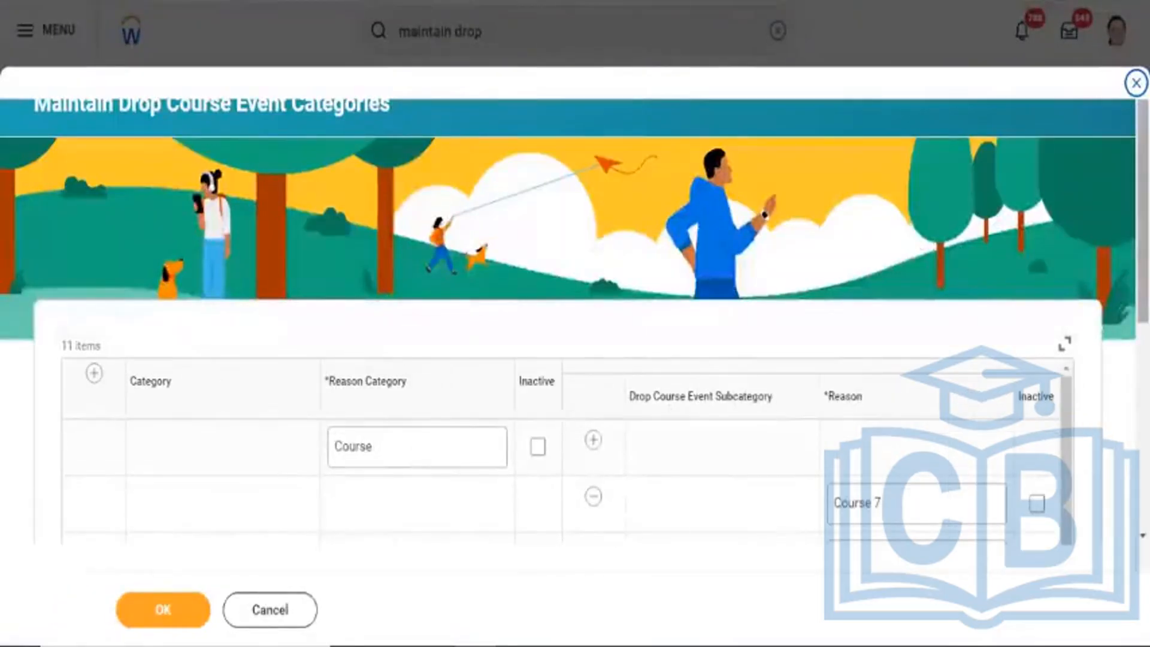
Add a reason row under Drop Enrollment and enter 'Already this Course', fixing the typo.
{"action": "scroll", "coordinate": [575, 323], "scroll_direction": "down", "scroll_amount": 5}
{"action": "left_click_drag", "start_coordinate": [1143, 316], "coordinate": [1144, 368]}
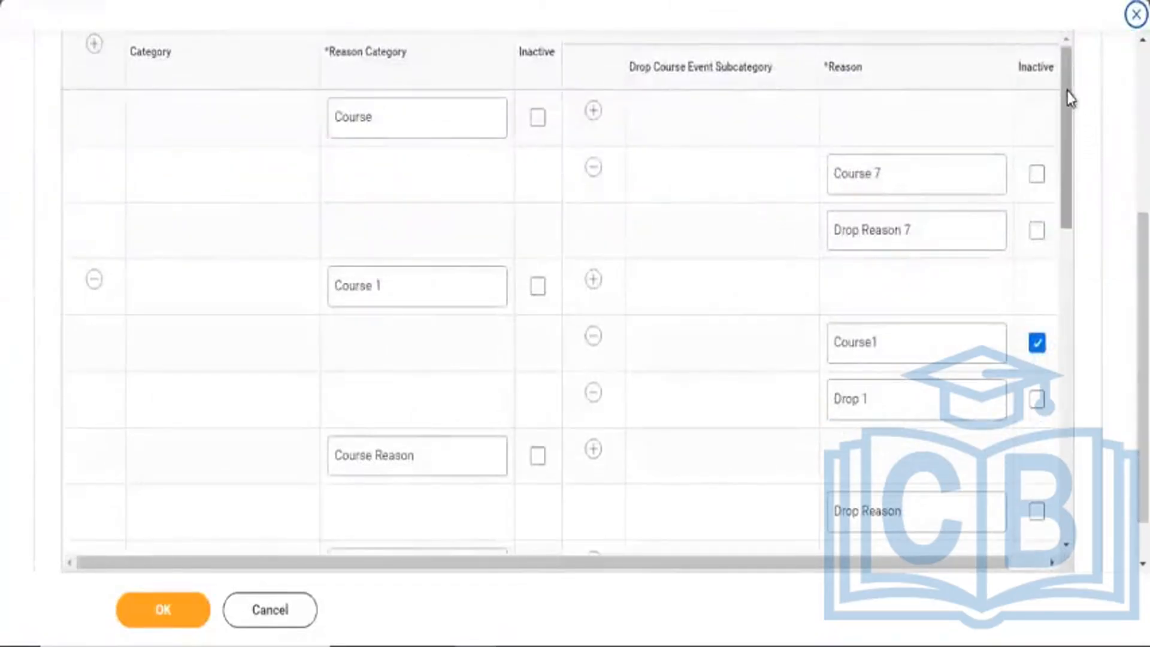
{"action": "left_click_drag", "start_coordinate": [1068, 98], "coordinate": [1070, 298]}
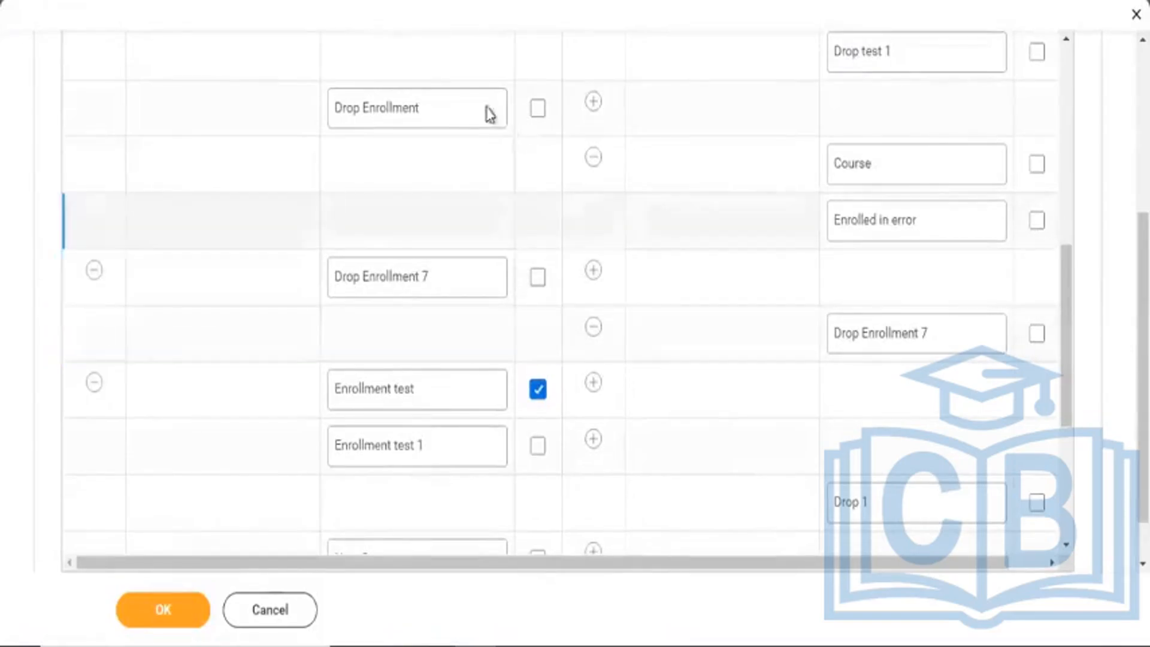
{"action": "left_click", "coordinate": [594, 103]}
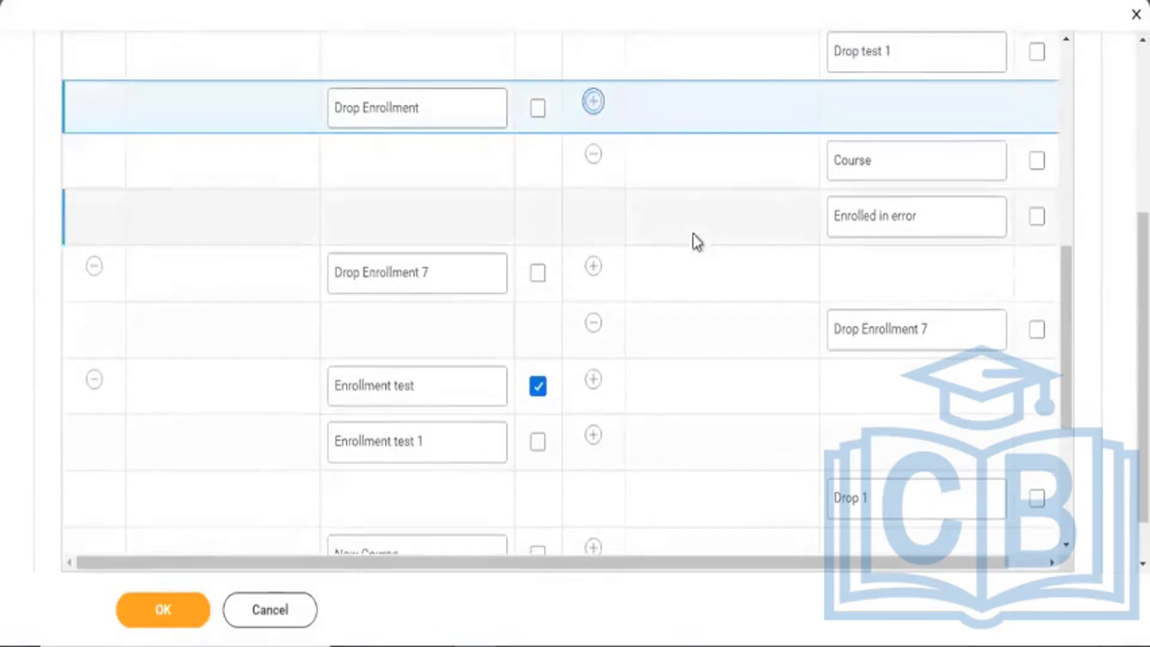
{"action": "left_click", "coordinate": [856, 155]}
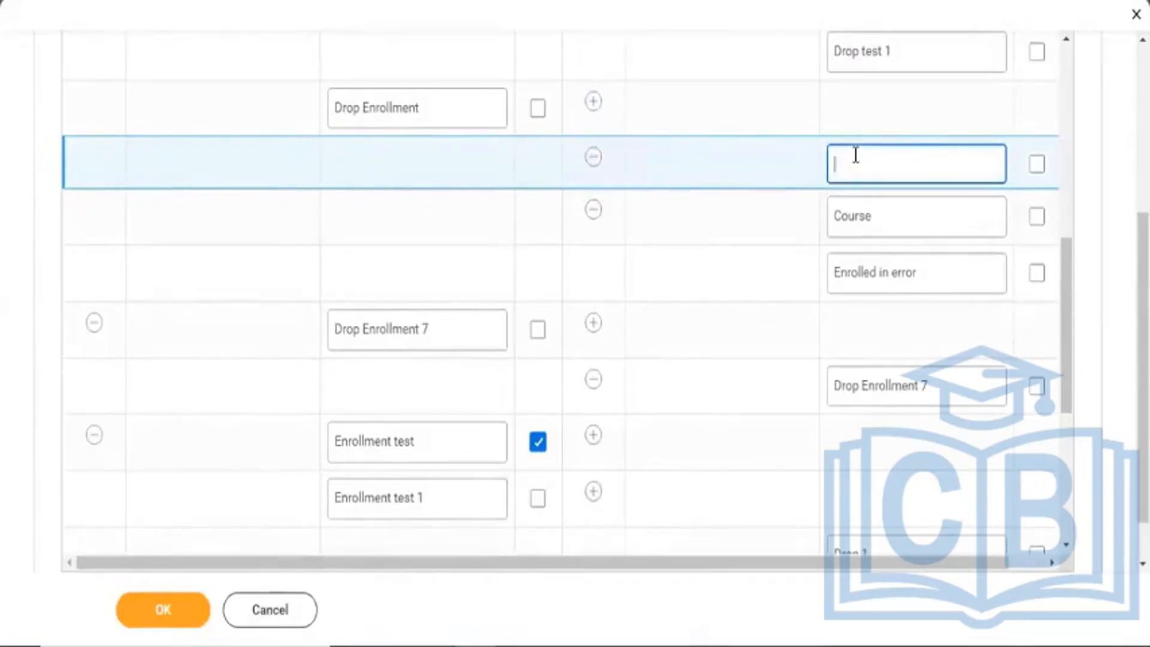
{"action": "type", "text": "Alreseady this "}
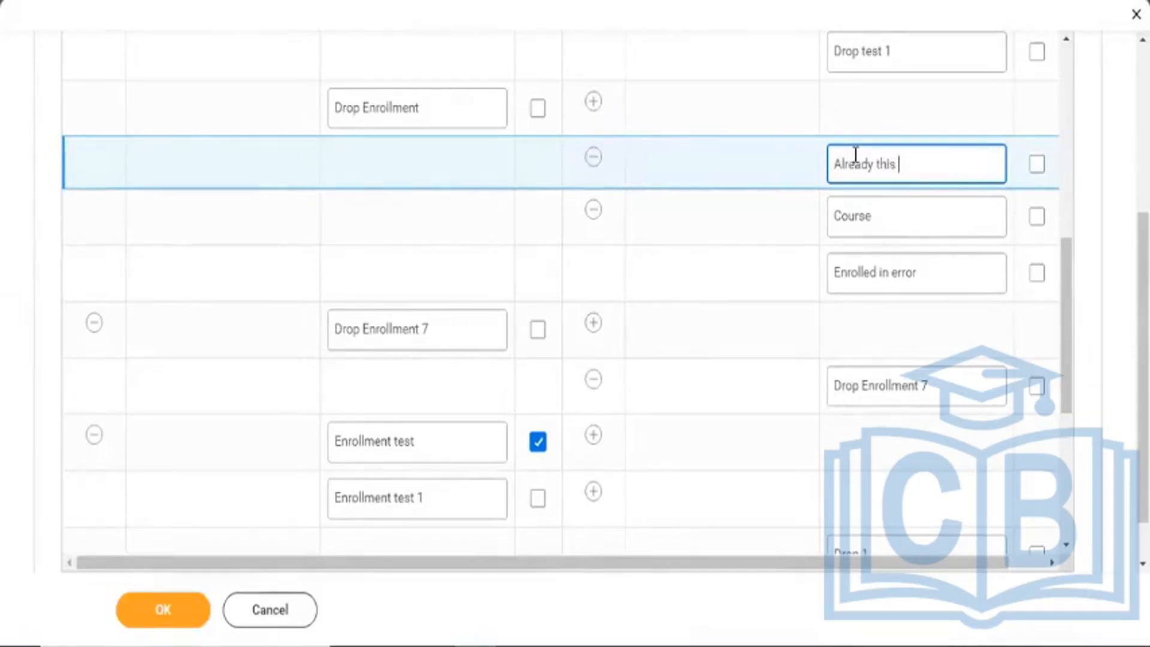
{"action": "type", "text": "Cour"}
{"action": "left_click", "coordinate": [855, 154]}
{"action": "type", "text": "se"}
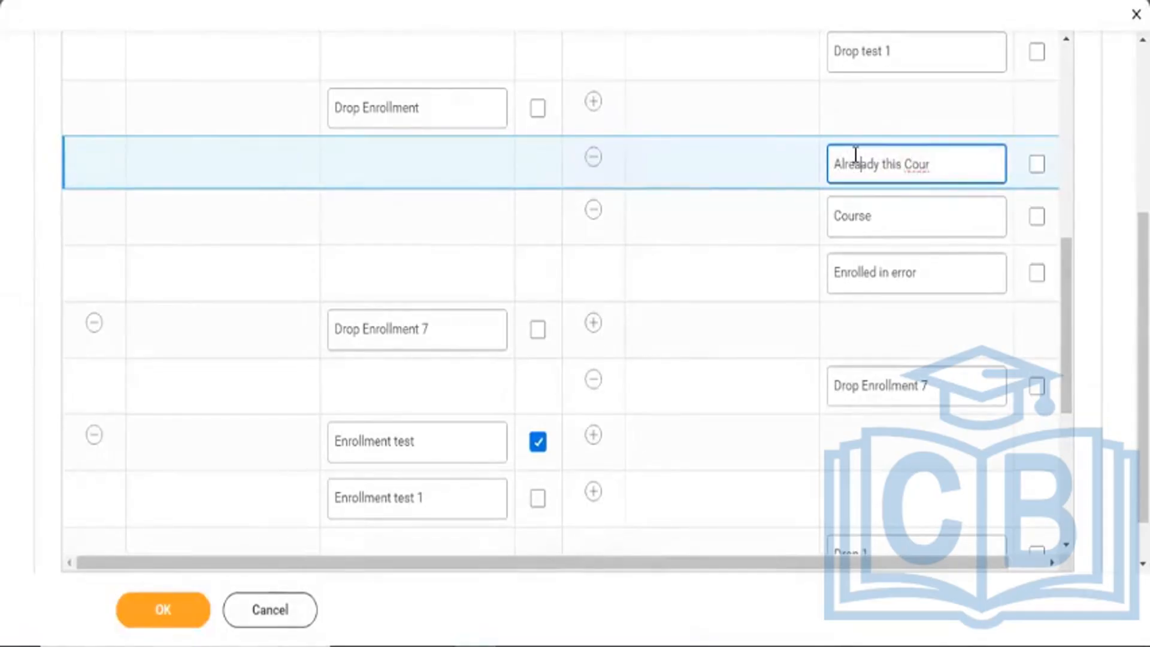
{"action": "key", "text": "BackSpace"}
{"action": "key", "text": "BackSpace"}
{"action": "key", "text": "BackSpace"}
{"action": "key", "text": "BackSpace"}
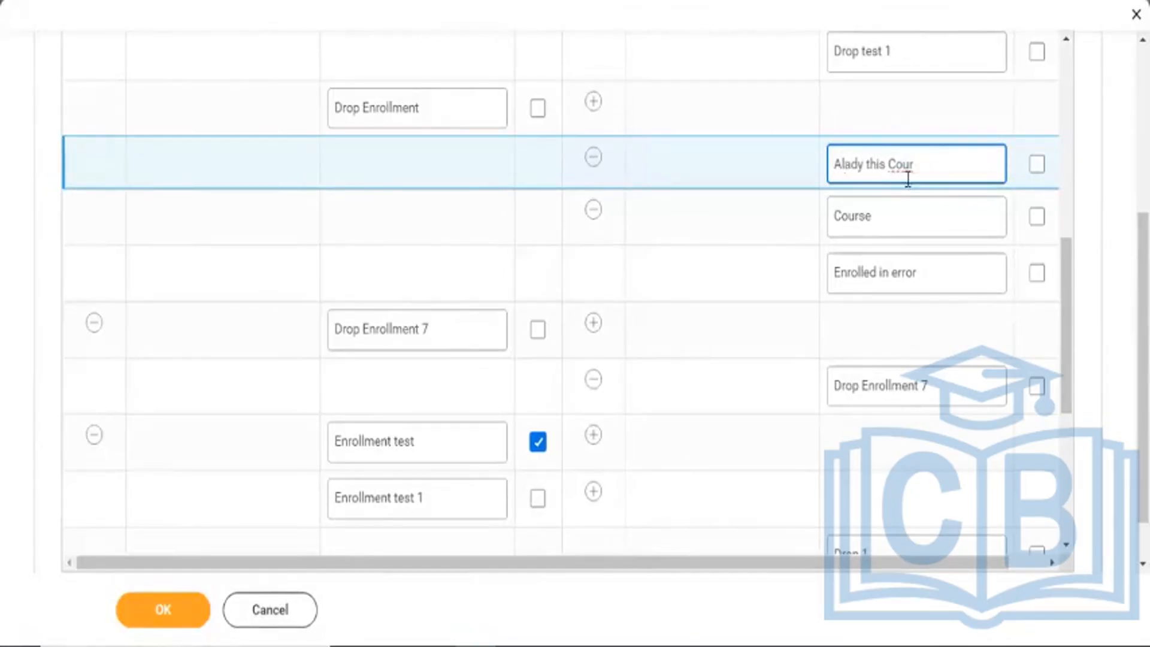
{"action": "type", "text": "re"}
{"action": "type", "text": "se"}
Add the reason 'No time to complete this' under Drop Enrollment.
{"action": "left_click", "coordinate": [593, 102]}
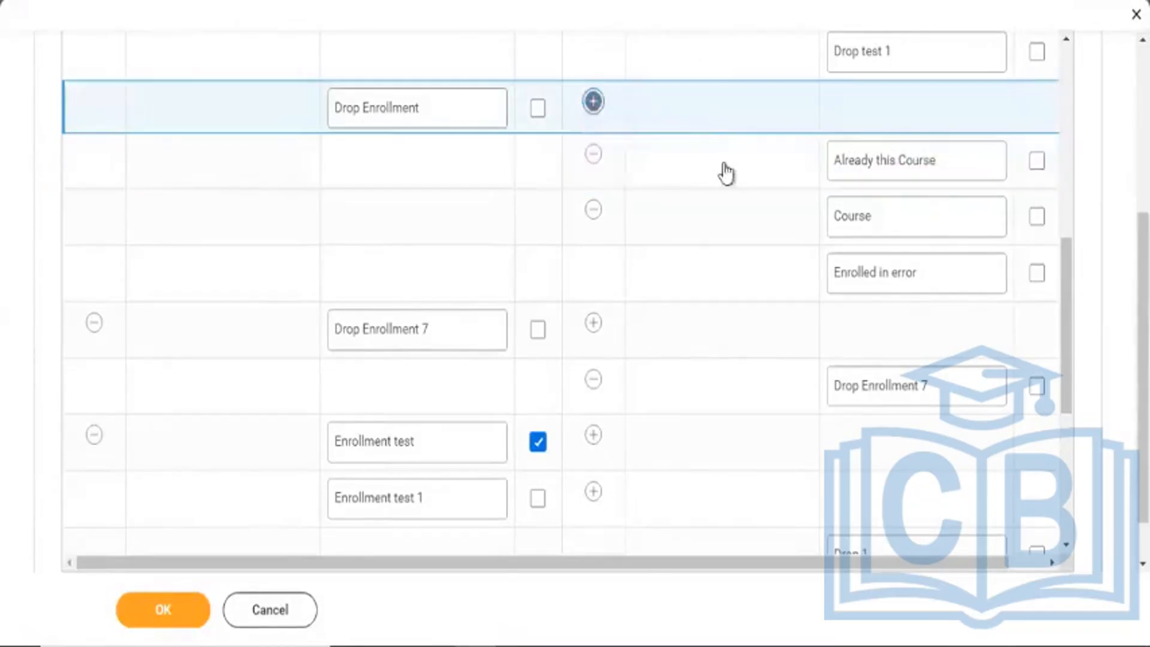
{"action": "left_click", "coordinate": [881, 161]}
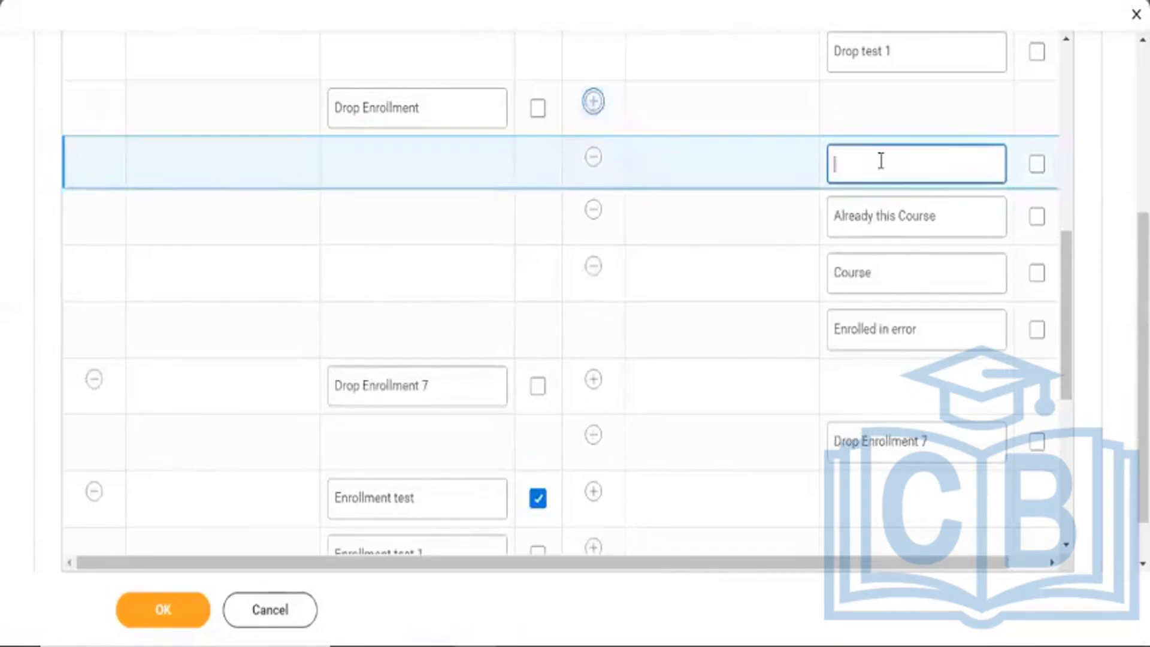
{"action": "type", "text": "No time"}
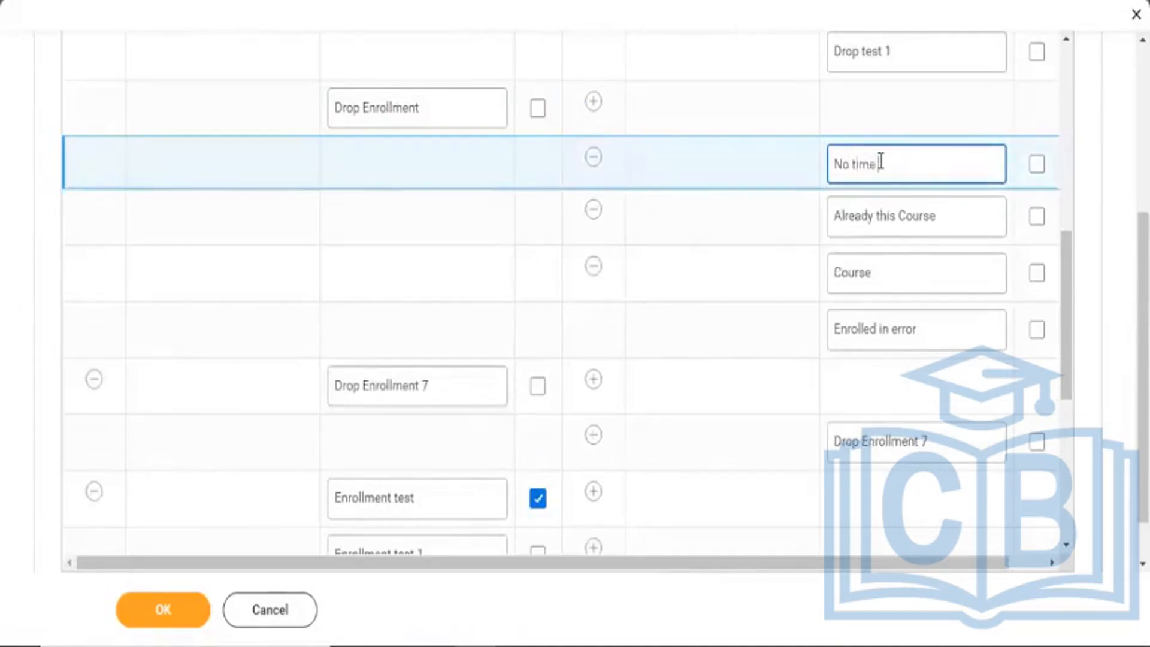
{"action": "type", "text": " to complete this"}
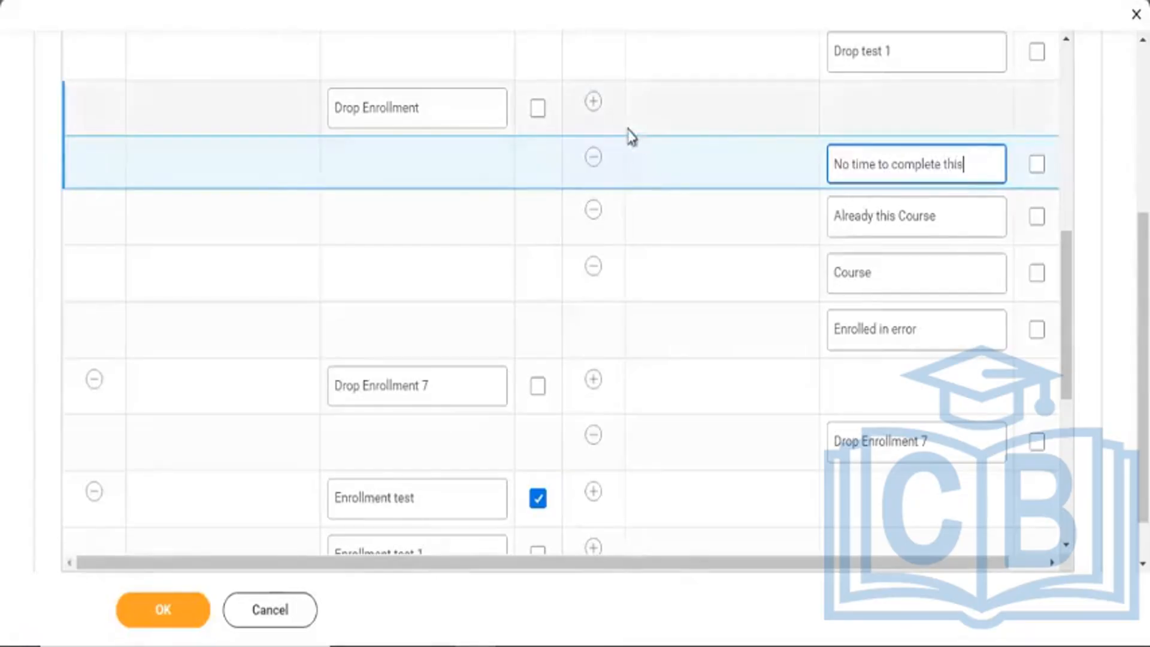
Add the reason 'Not Relevant', correcting its spelling, and save the categories.
{"action": "left_click", "coordinate": [593, 102]}
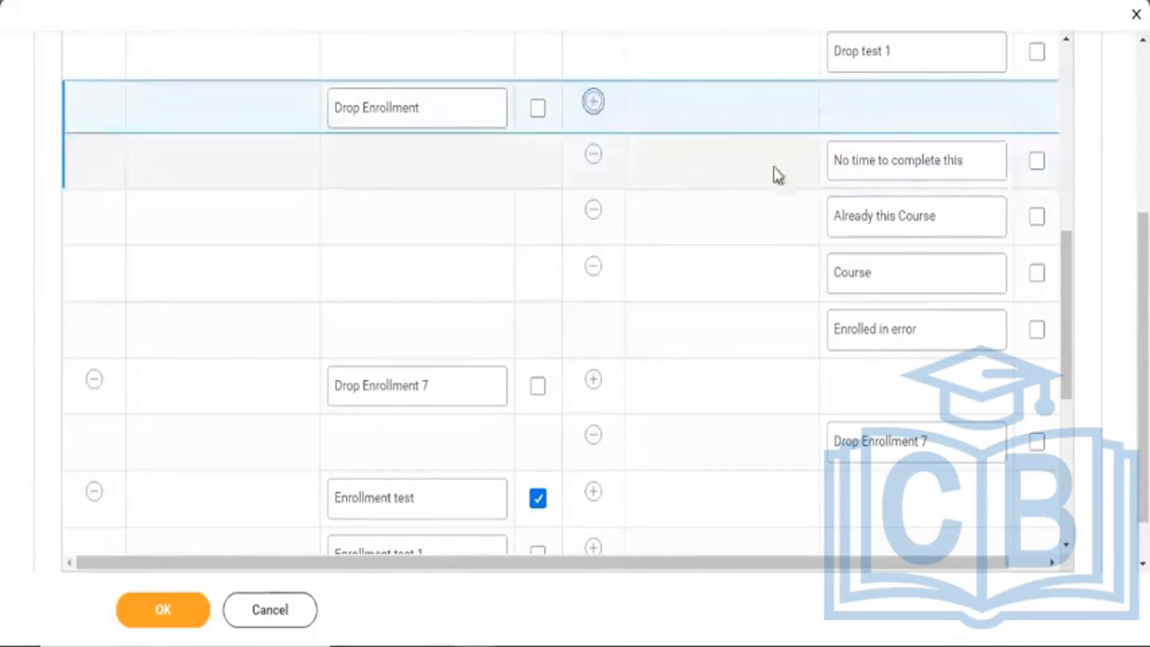
{"action": "left_click", "coordinate": [875, 160]}
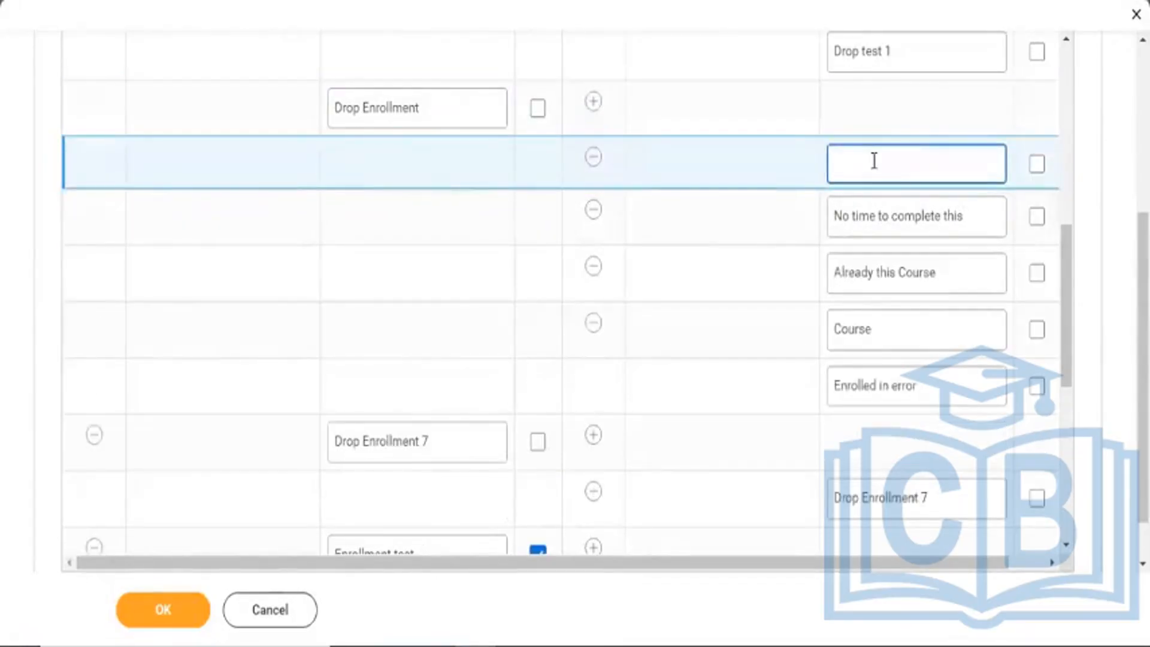
{"action": "type", "text": "Not Relavent"}
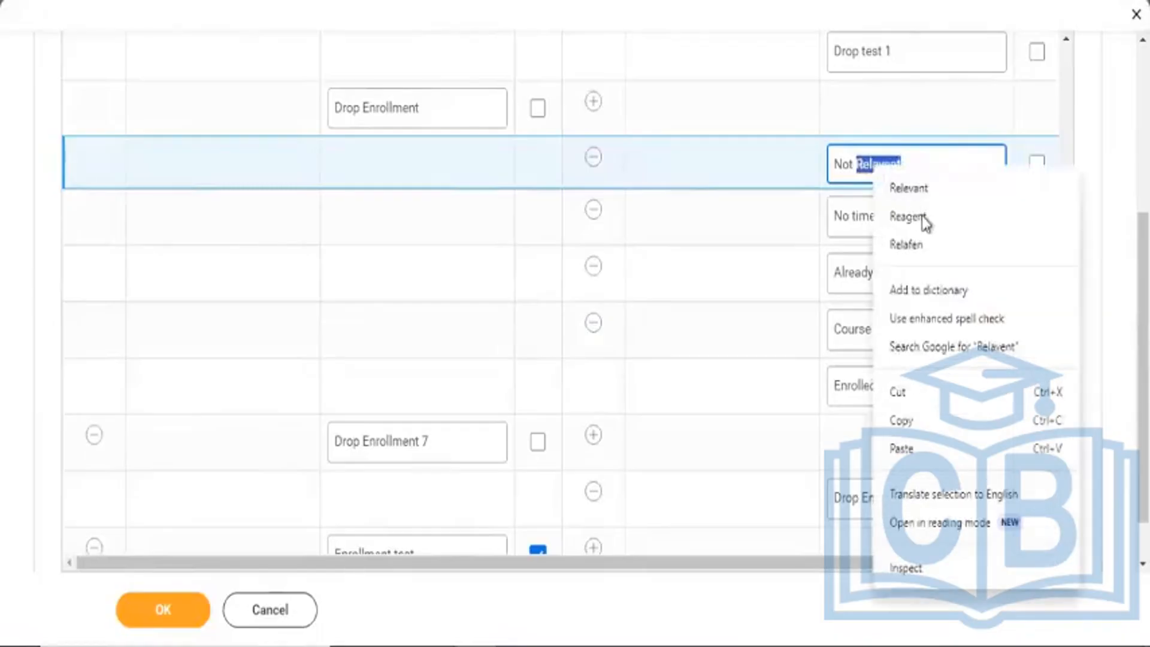
{"action": "left_click", "coordinate": [917, 188]}
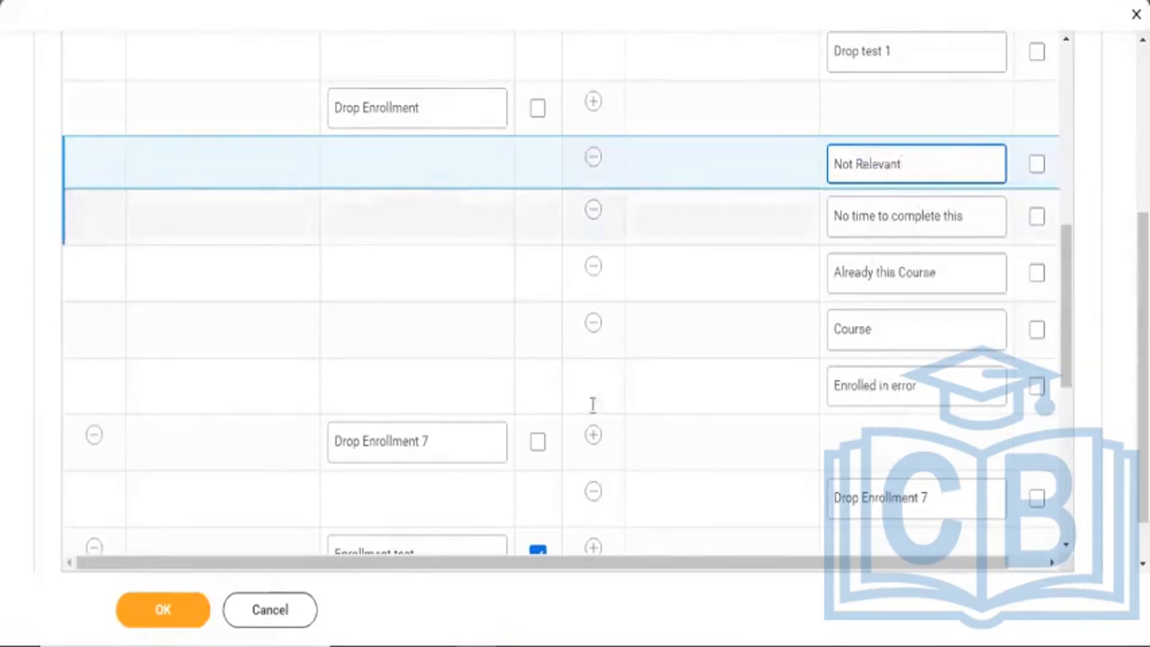
{"action": "left_click", "coordinate": [162, 608]}
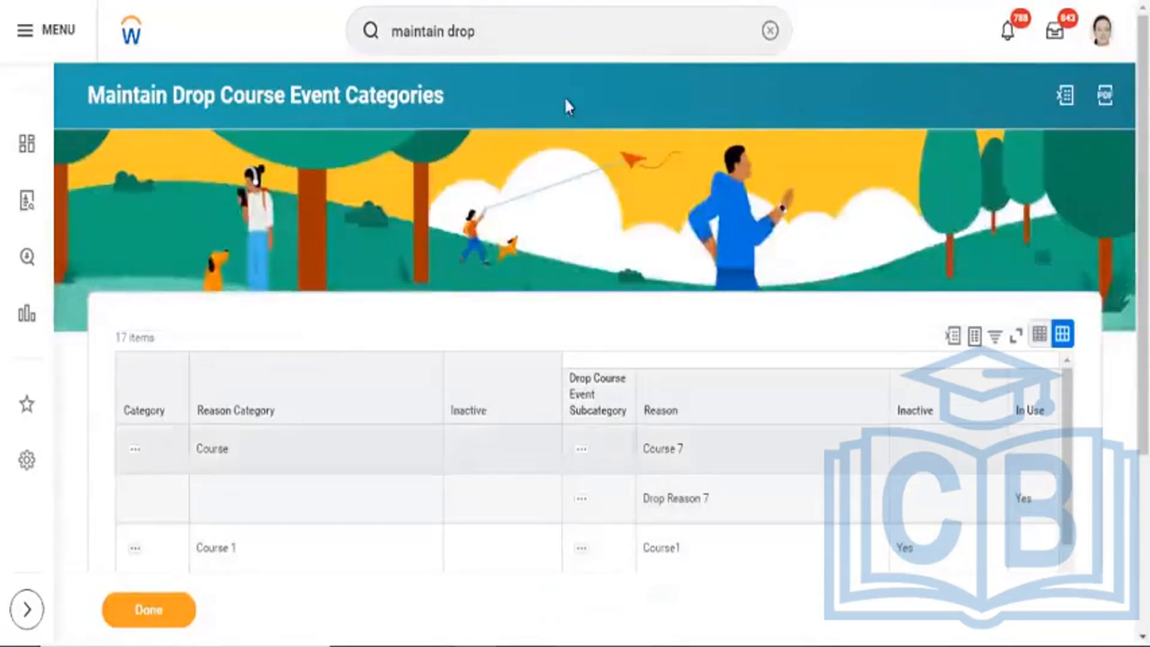
Search 'drop enroll', open Drop Learning Enrollment, and choose the WD Technical course.
{"action": "triple_click", "coordinate": [532, 13]}
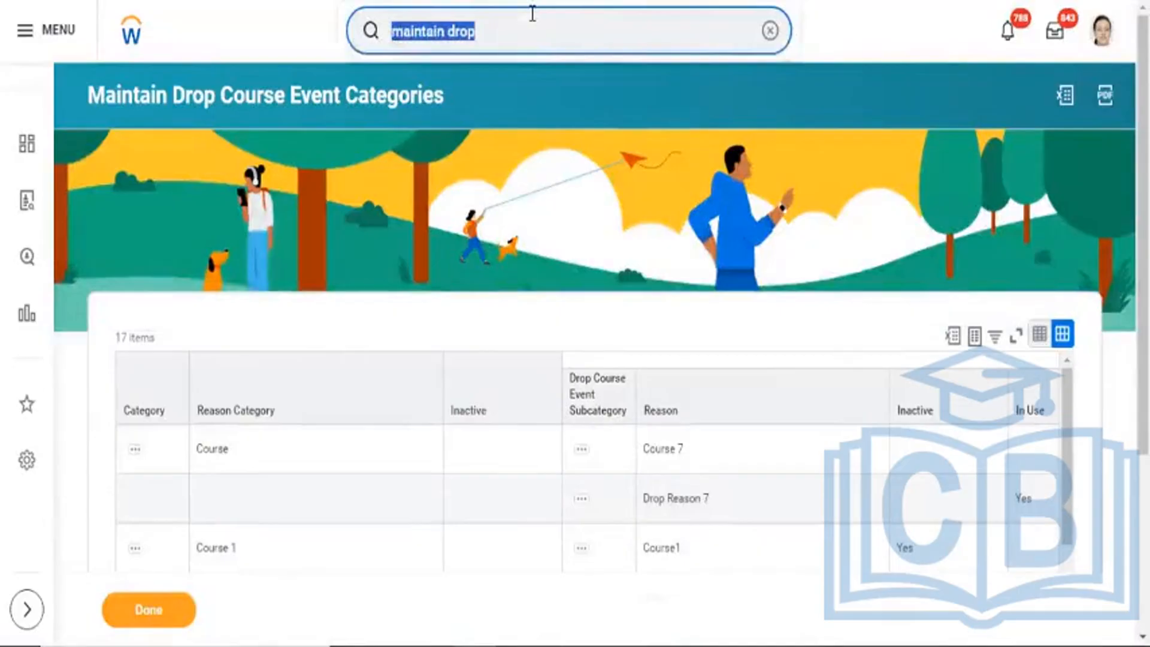
{"action": "type", "text": "drop"}
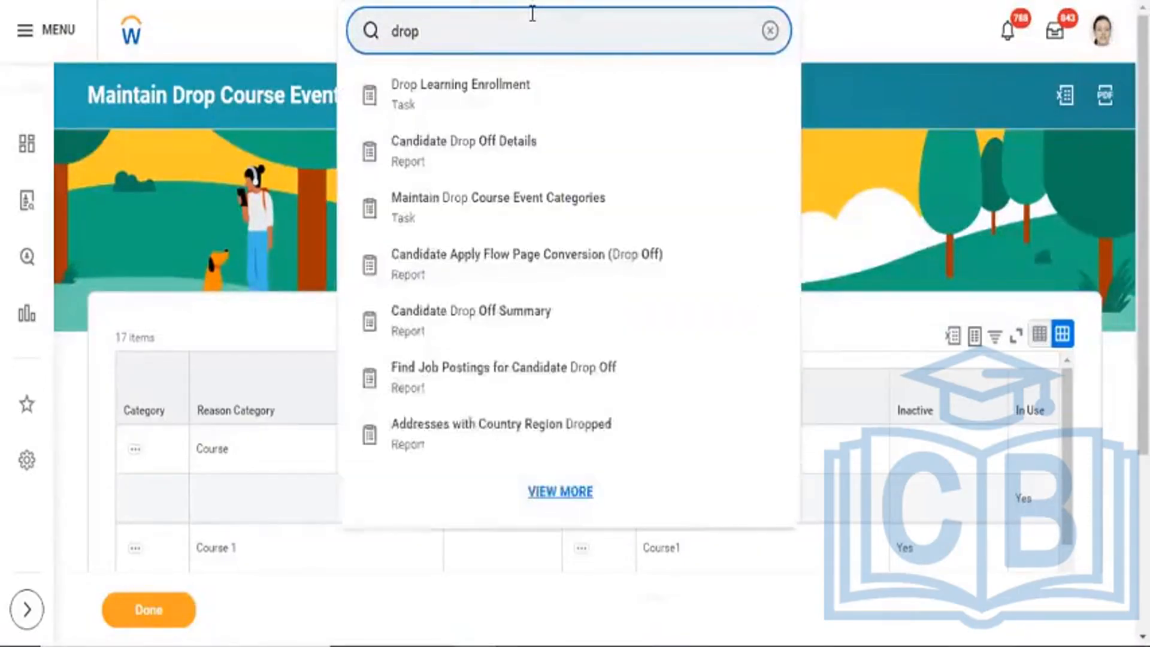
{"action": "type", "text": " enroll"}
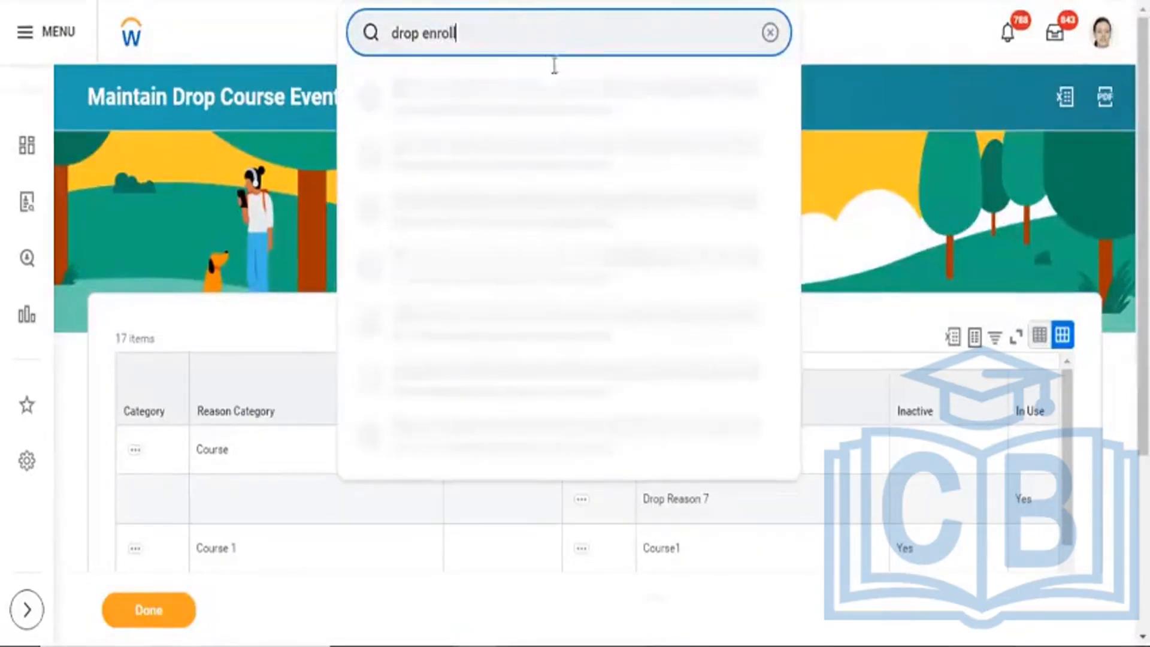
{"action": "left_click", "coordinate": [461, 105]}
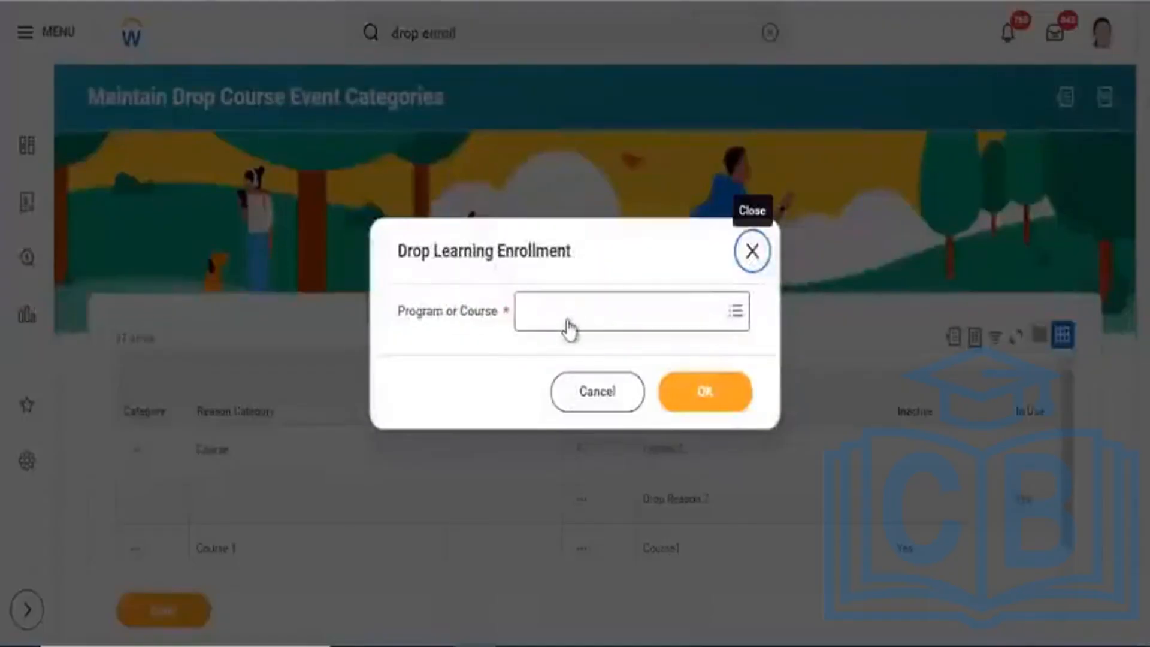
{"action": "left_click", "coordinate": [569, 323]}
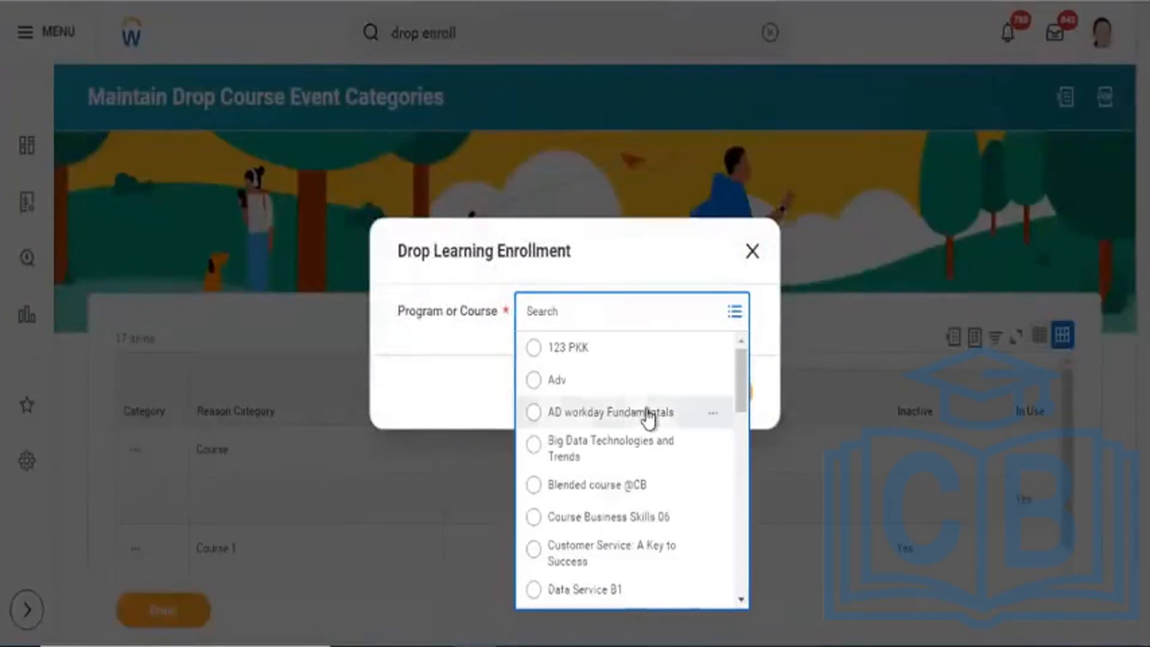
{"action": "left_click_drag", "start_coordinate": [741, 367], "coordinate": [737, 500]}
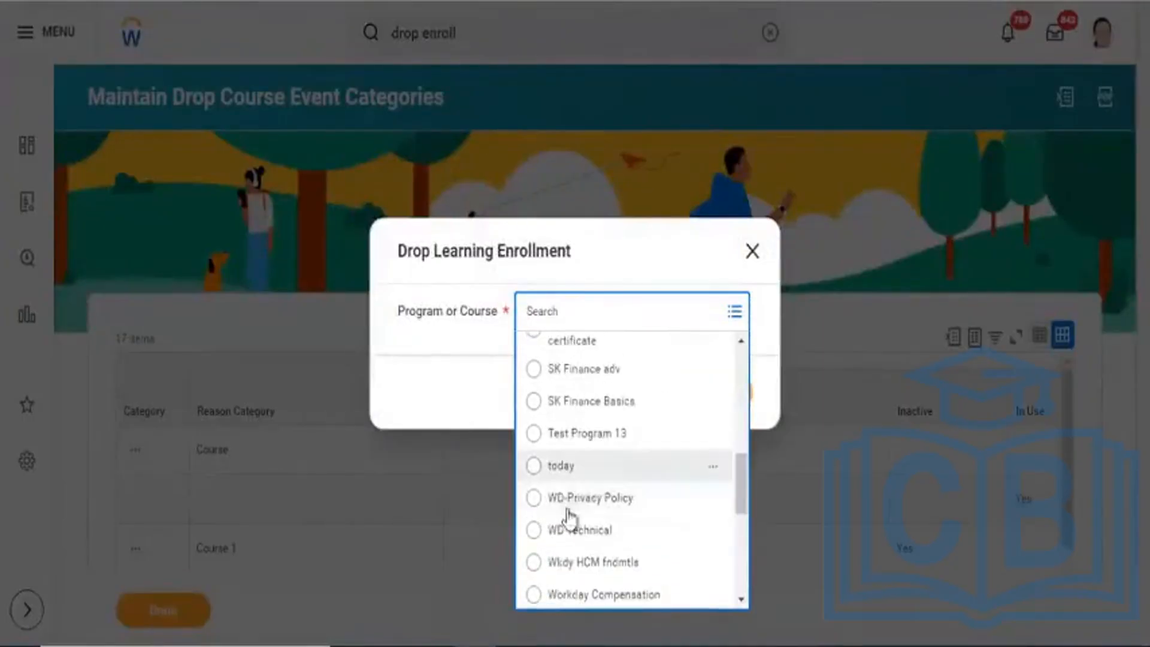
{"action": "left_click", "coordinate": [587, 533]}
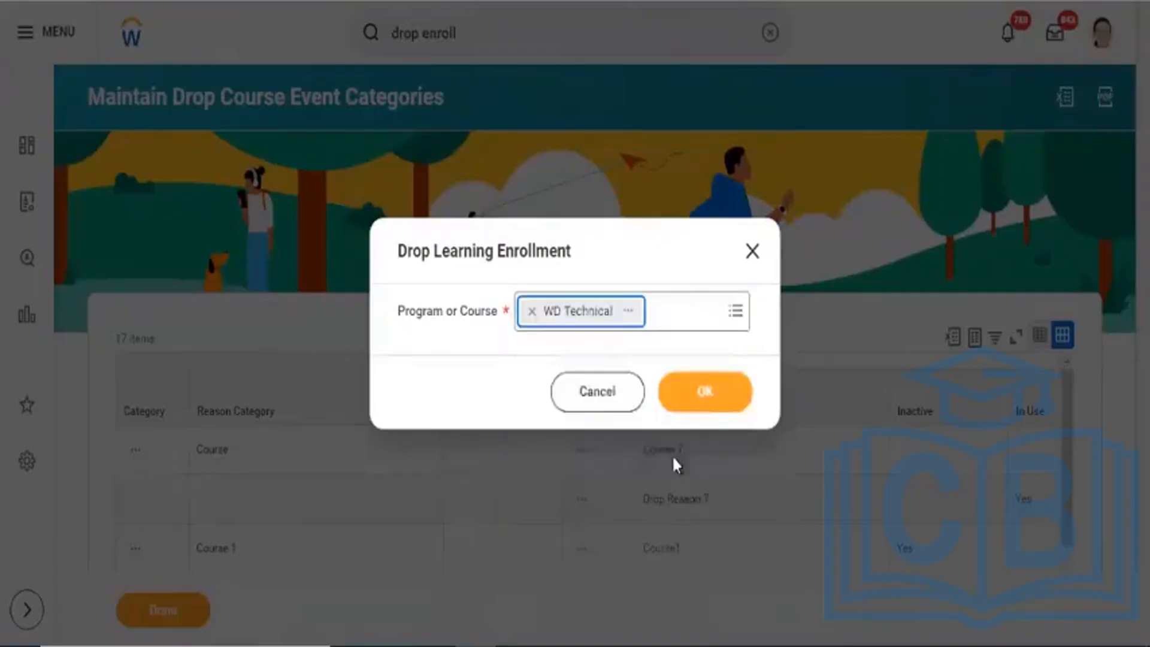
{"action": "left_click", "coordinate": [702, 409]}
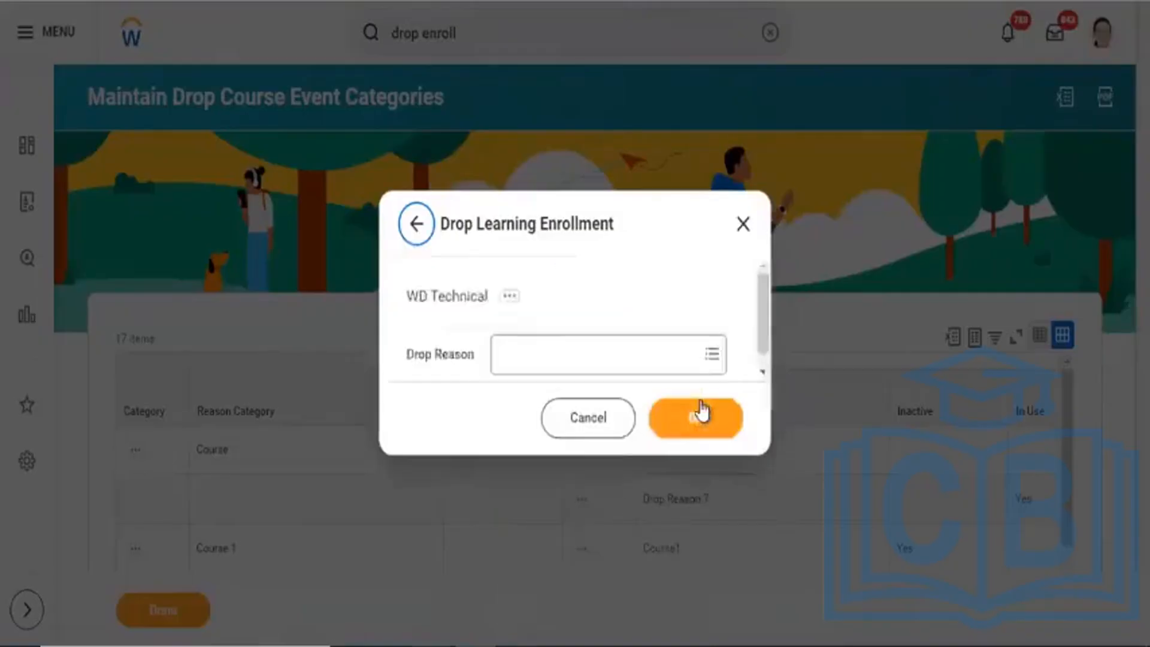
Open the Drop Reason prompt to review the new Drop Enrollment reasons.
{"action": "left_click", "coordinate": [615, 344]}
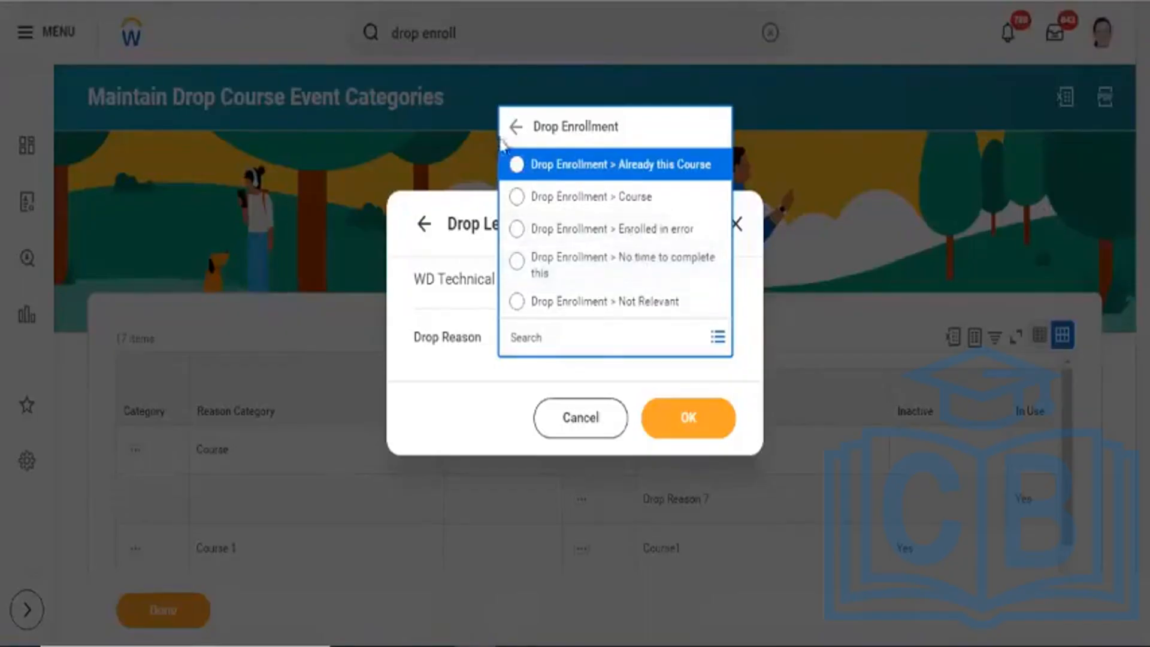
Back out to the reason categories and close the Drop Reason prompt without choosing.
{"action": "left_click", "coordinate": [515, 128]}
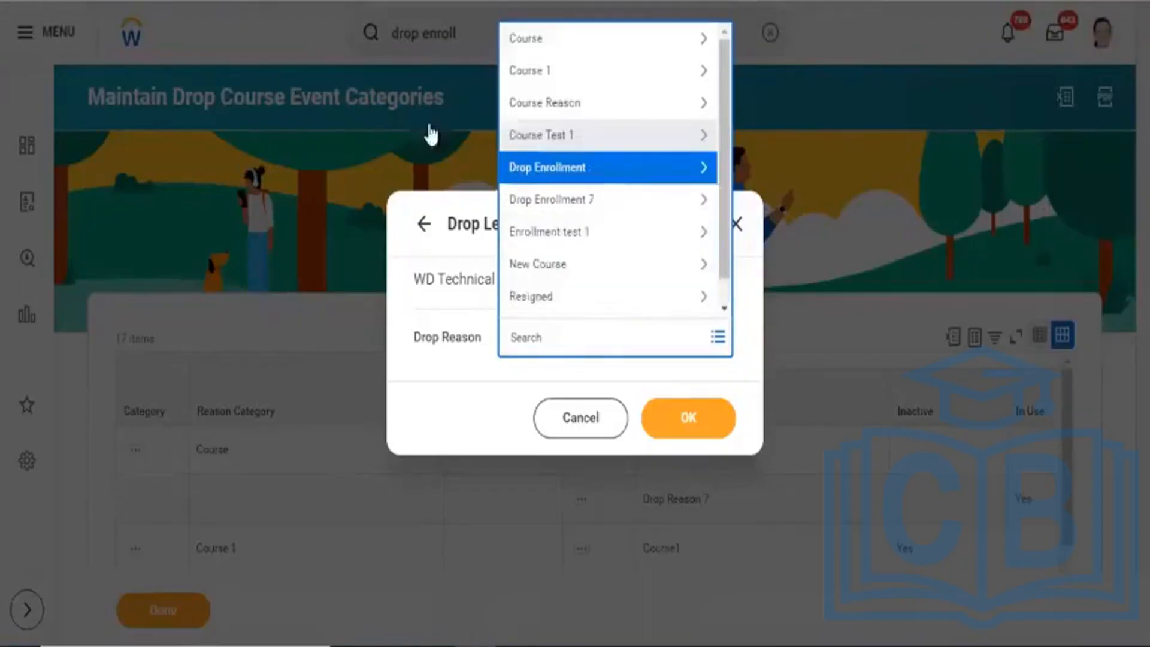
{"action": "key", "text": "Escape"}
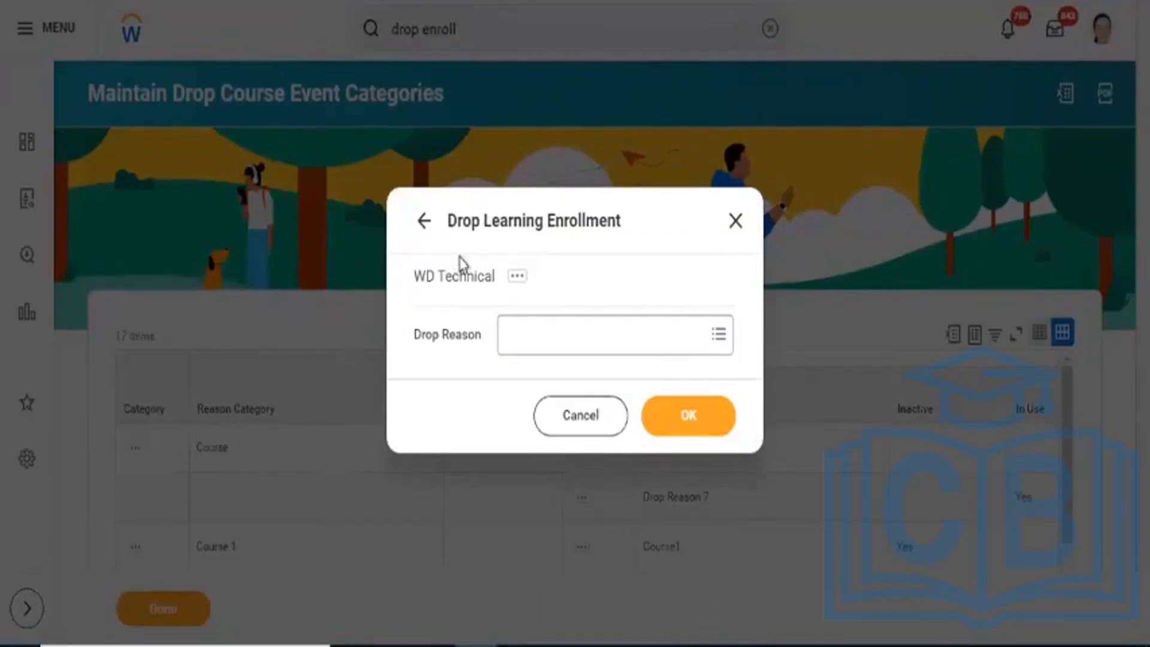
Close the Drop Learning Enrollment dialog without submitting.
{"action": "left_click", "coordinate": [735, 222]}
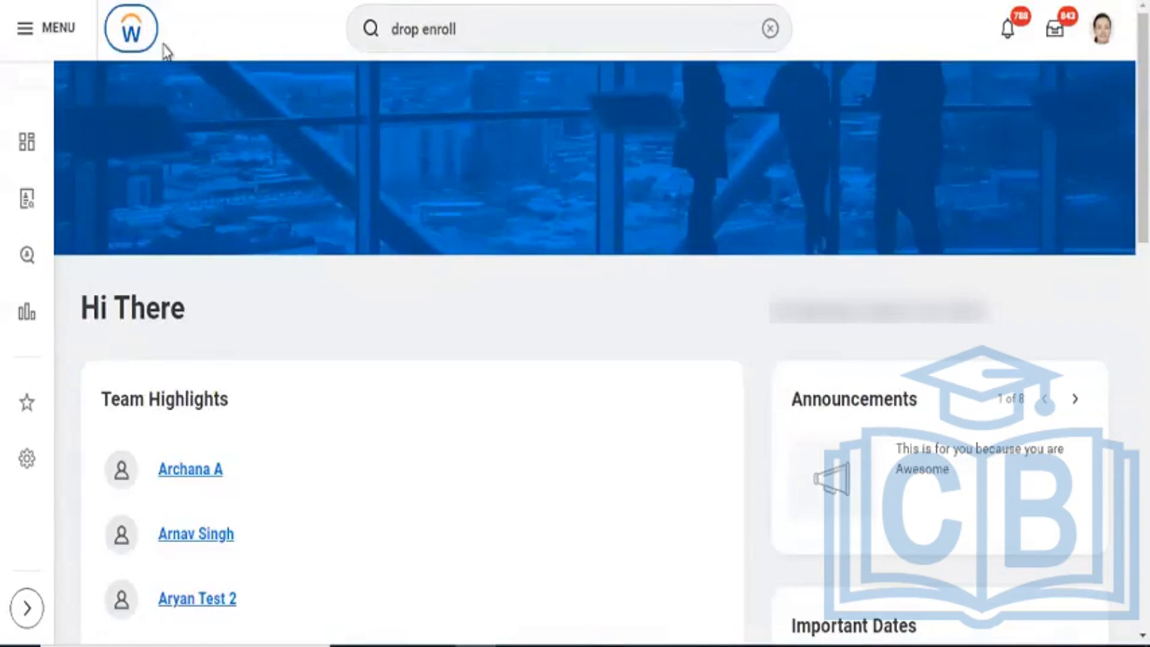
Search 'learning valida' and open the Maintain Learning Validations report.
{"action": "left_click", "coordinate": [485, 29]}
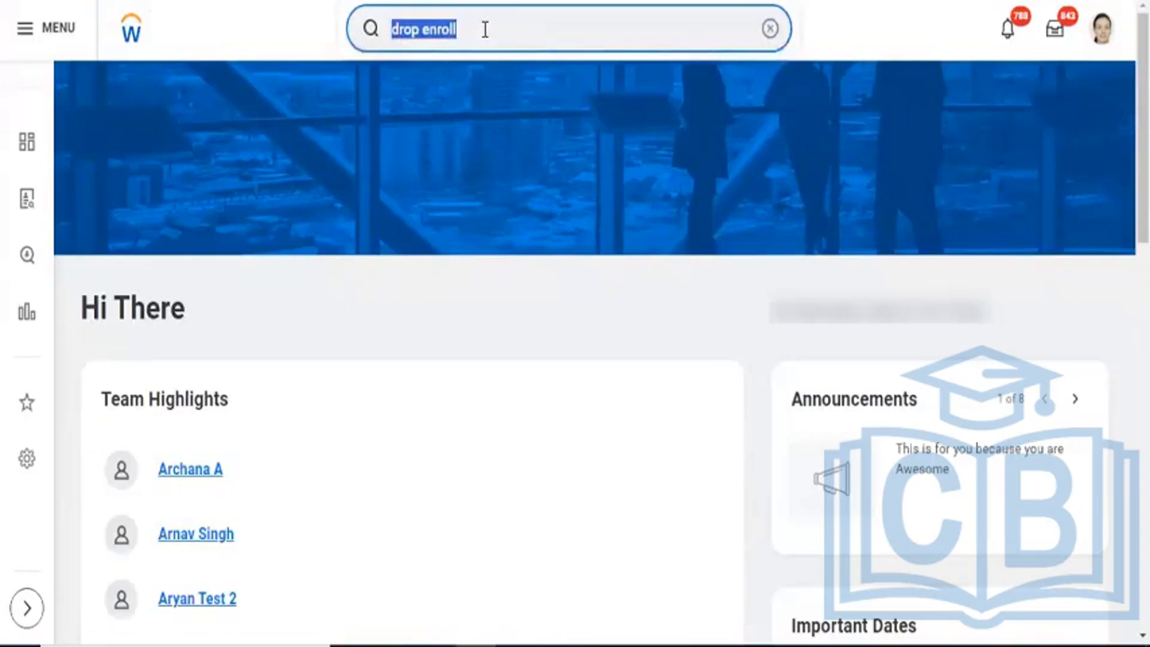
{"action": "type", "text": "learning"}
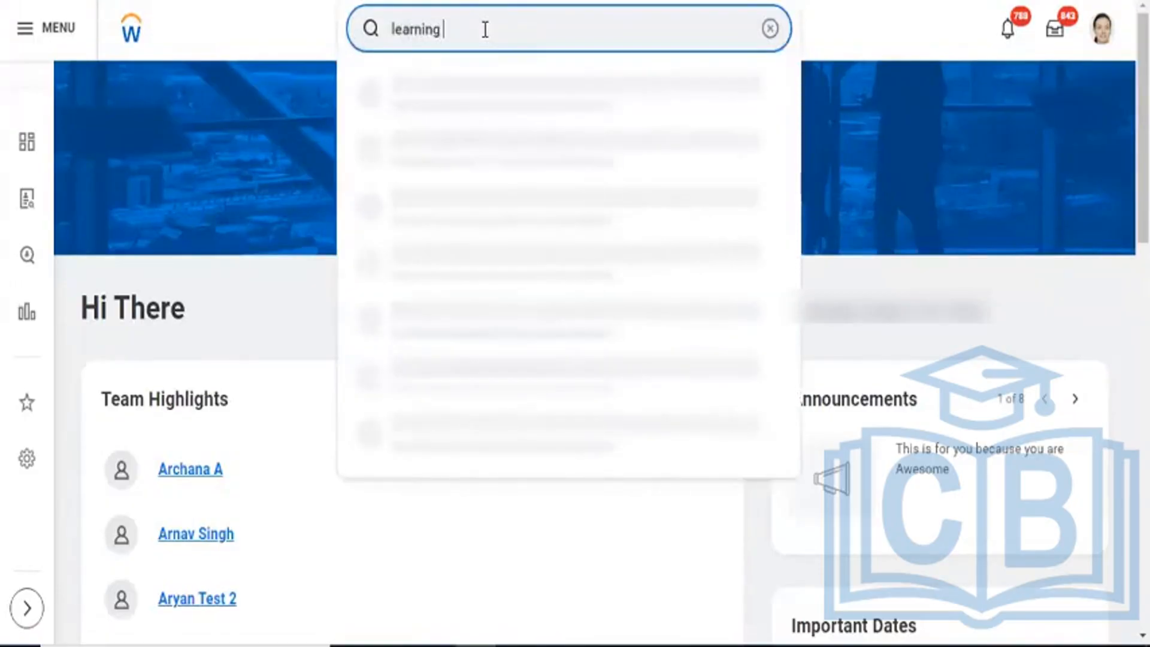
{"action": "type", "text": " valida"}
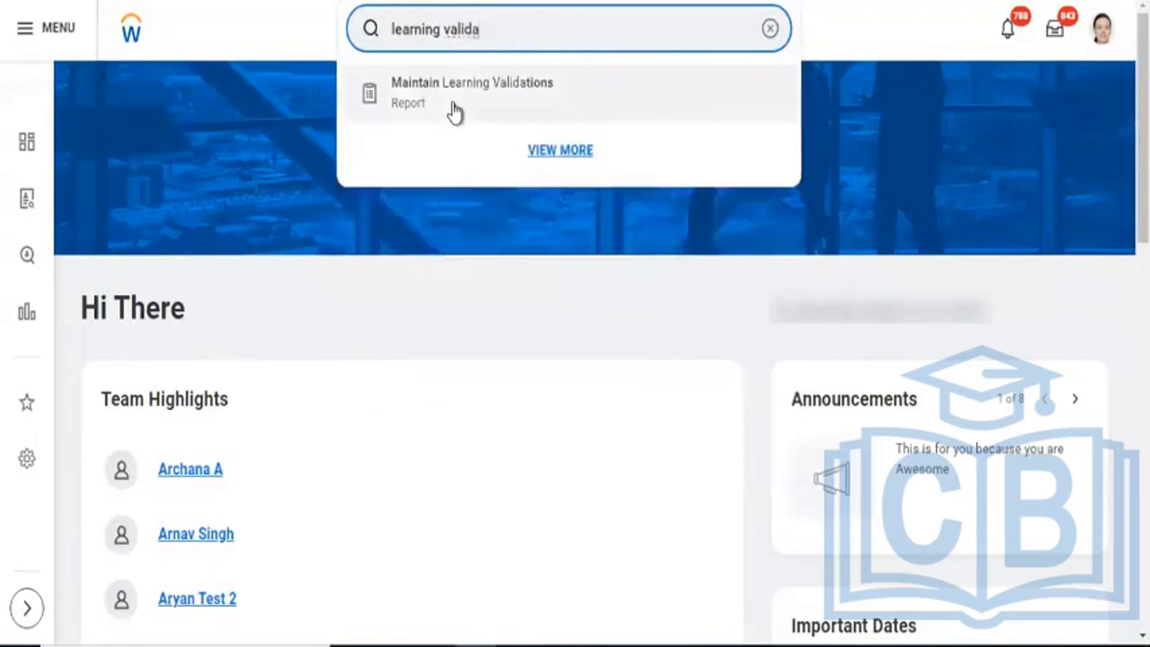
{"action": "left_click", "coordinate": [454, 111]}
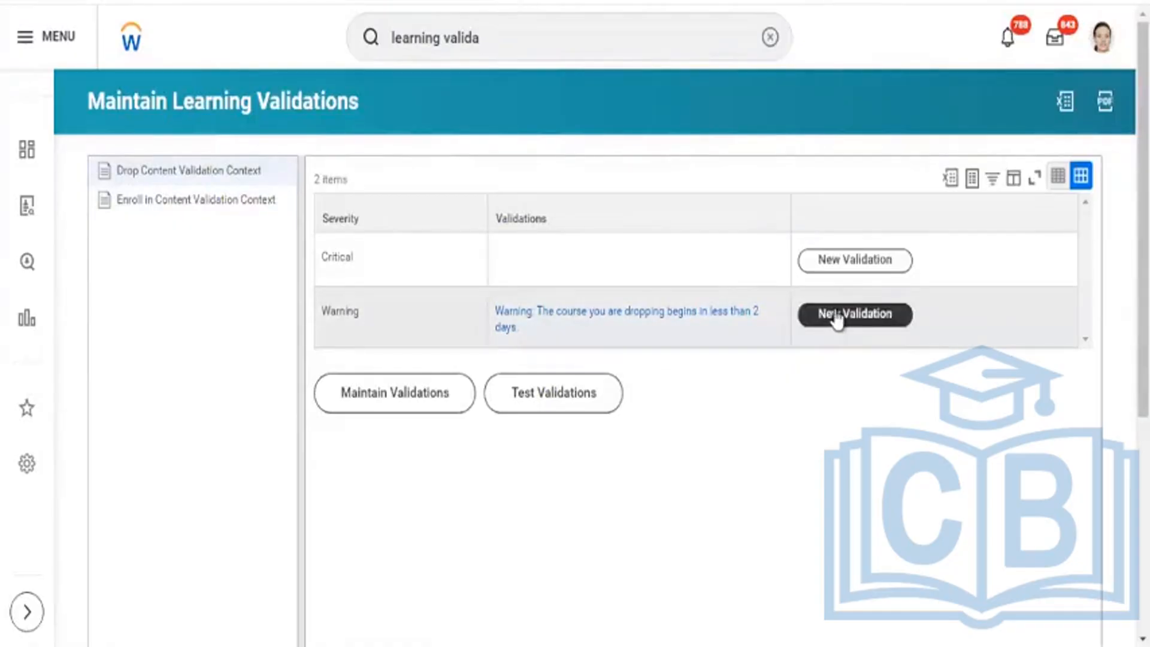
{"action": "left_click", "coordinate": [838, 320]}
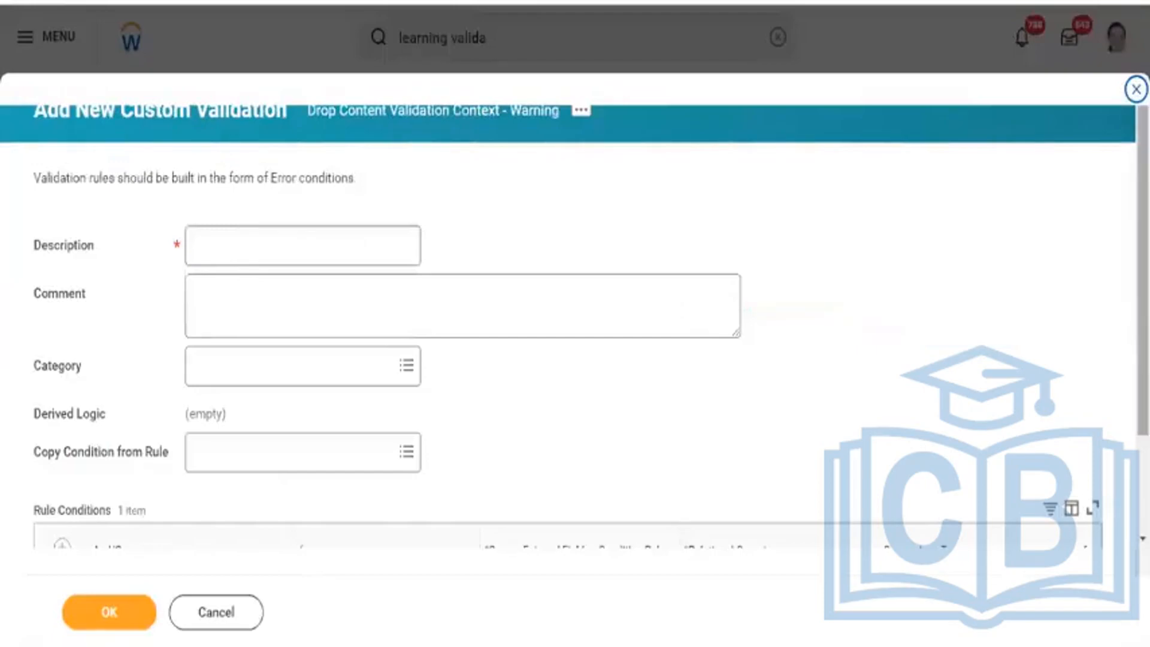
{"action": "left_click_drag", "start_coordinate": [1143, 290], "coordinate": [1143, 396]}
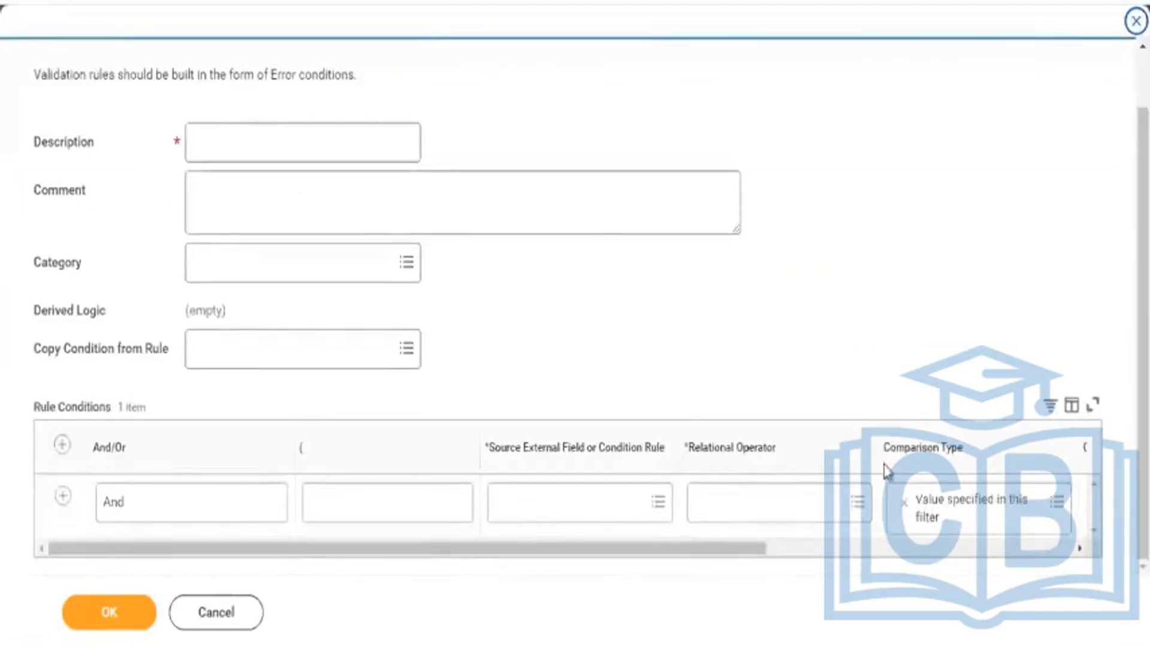
{"action": "left_click", "coordinate": [889, 552]}
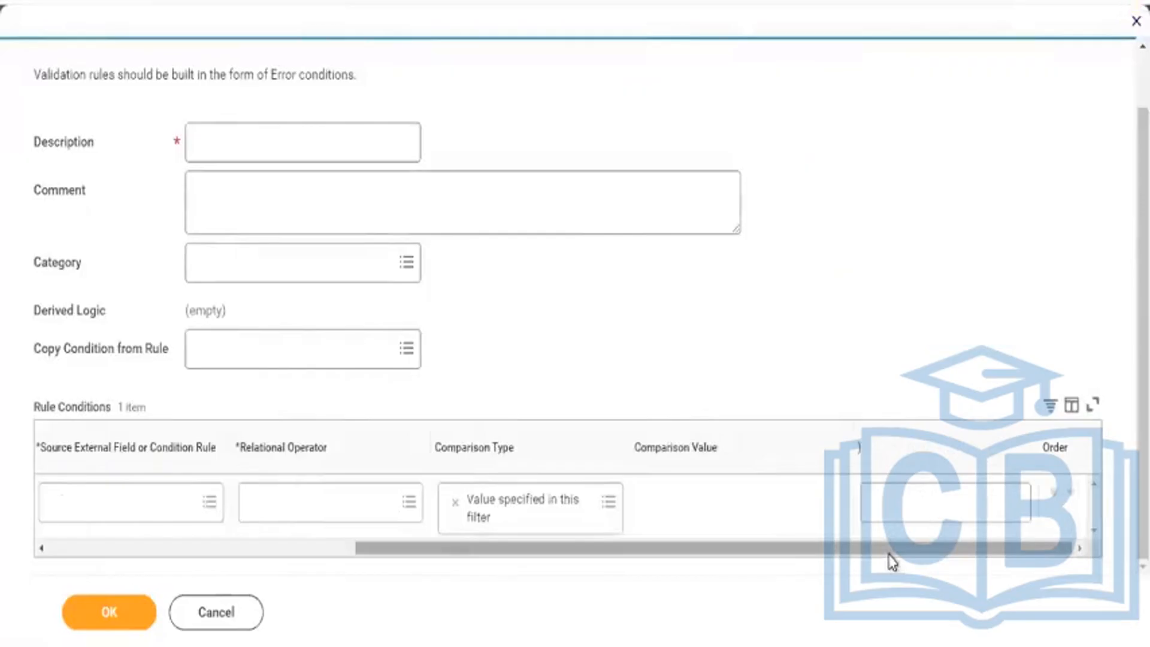
{"action": "left_click", "coordinate": [188, 548]}
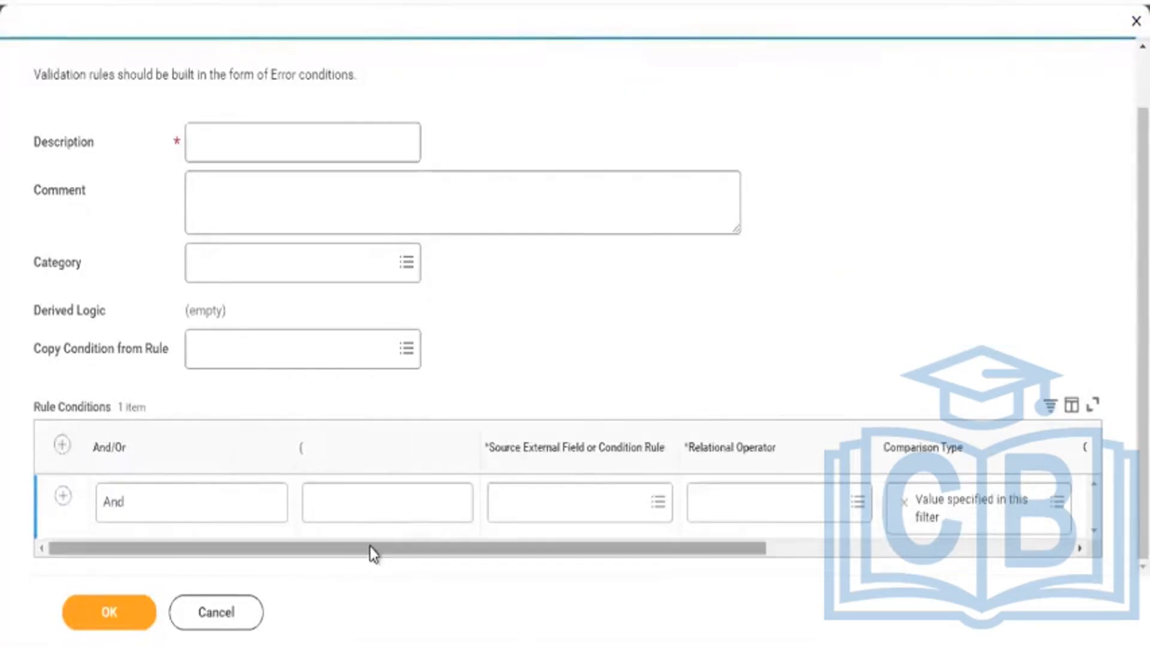
{"action": "left_click_drag", "start_coordinate": [372, 548], "coordinate": [556, 627]}
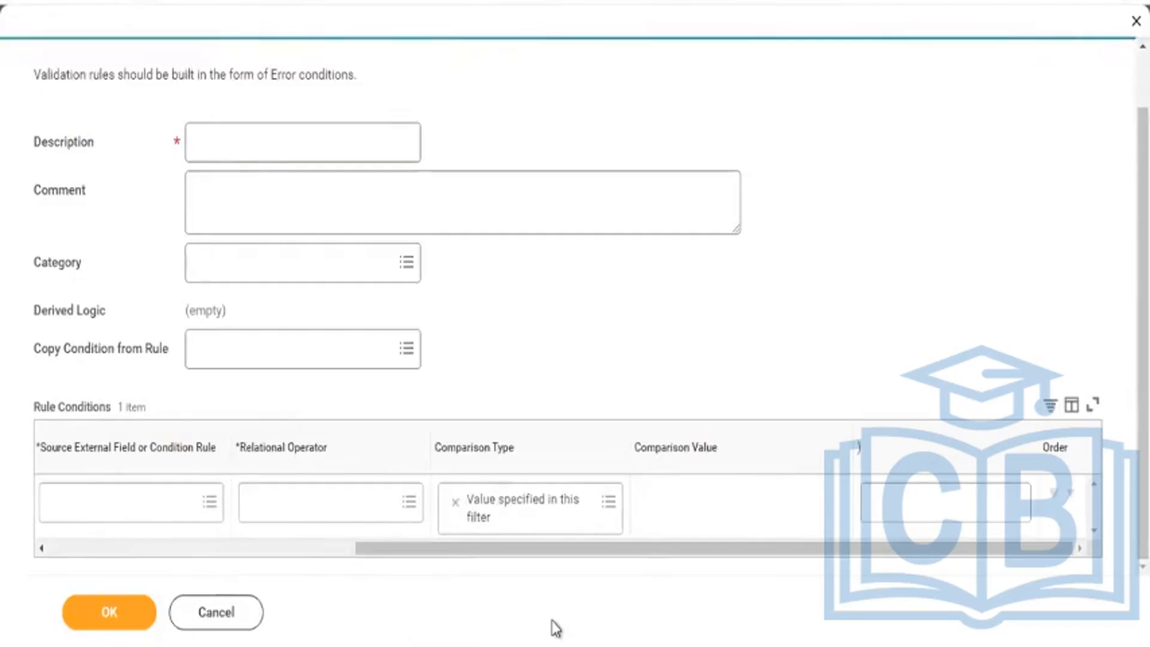
{"action": "left_click", "coordinate": [218, 620]}
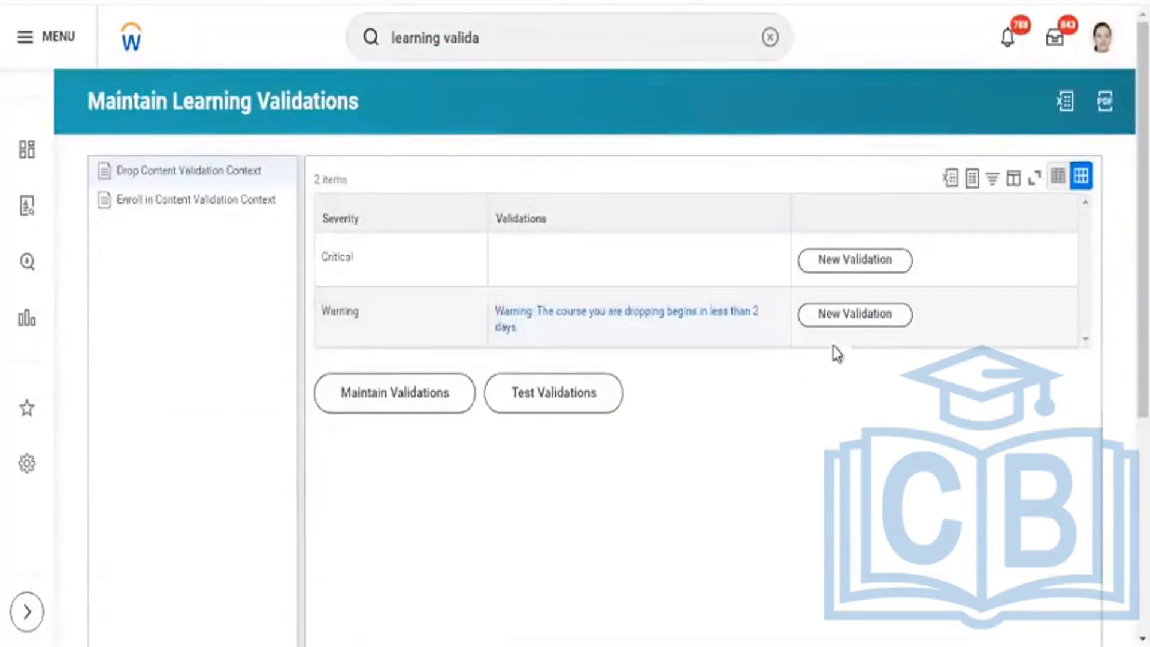
{"action": "left_click", "coordinate": [839, 324]}
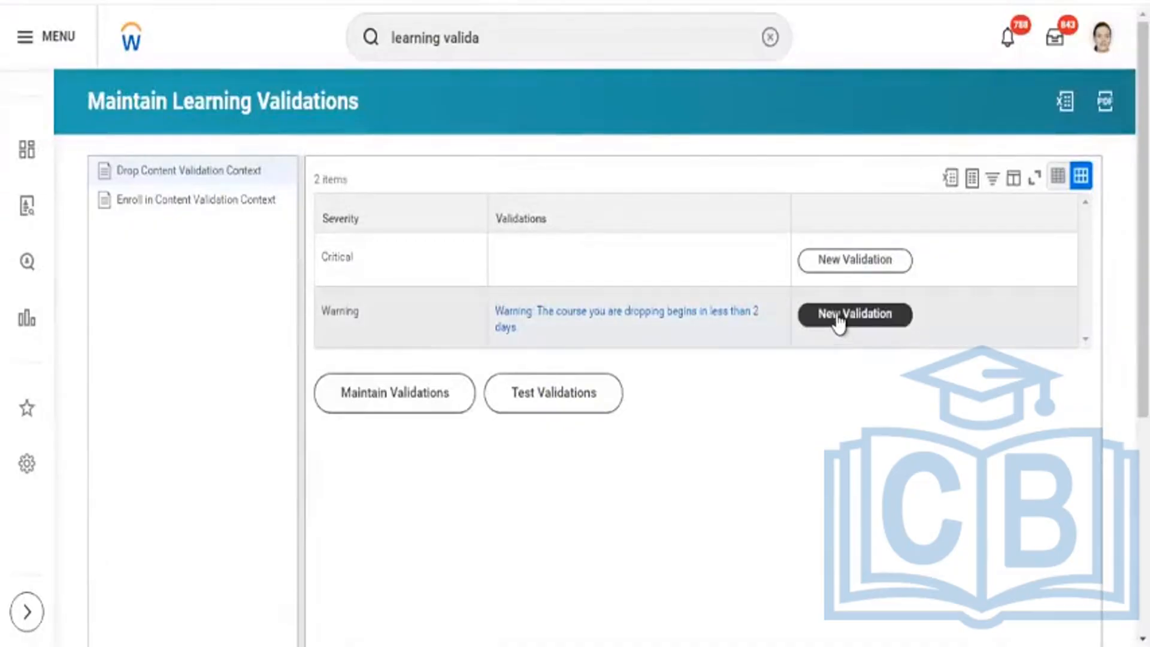
{"action": "left_click", "coordinate": [838, 324]}
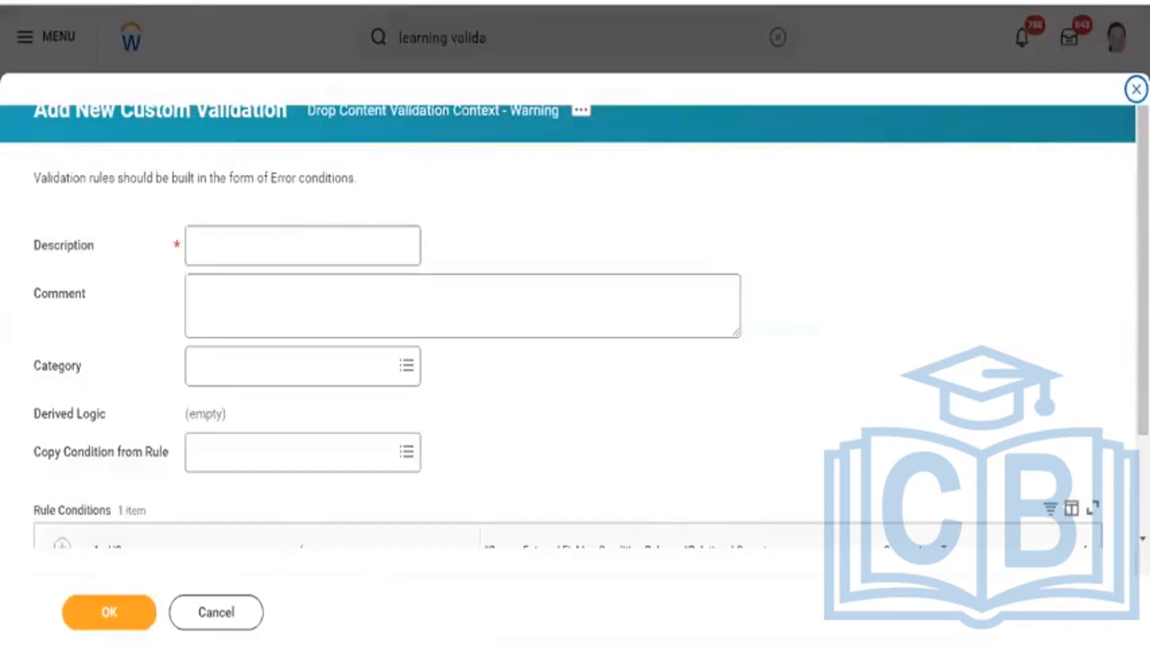
{"action": "left_click", "coordinate": [948, 548]}
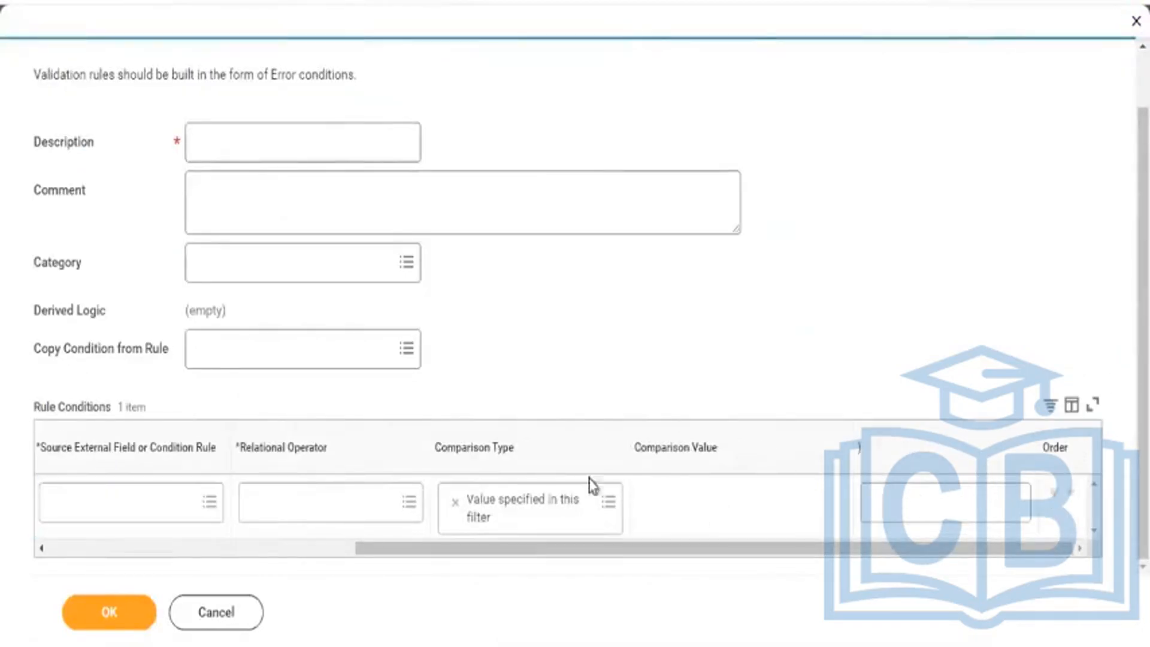
{"action": "left_click", "coordinate": [226, 614]}
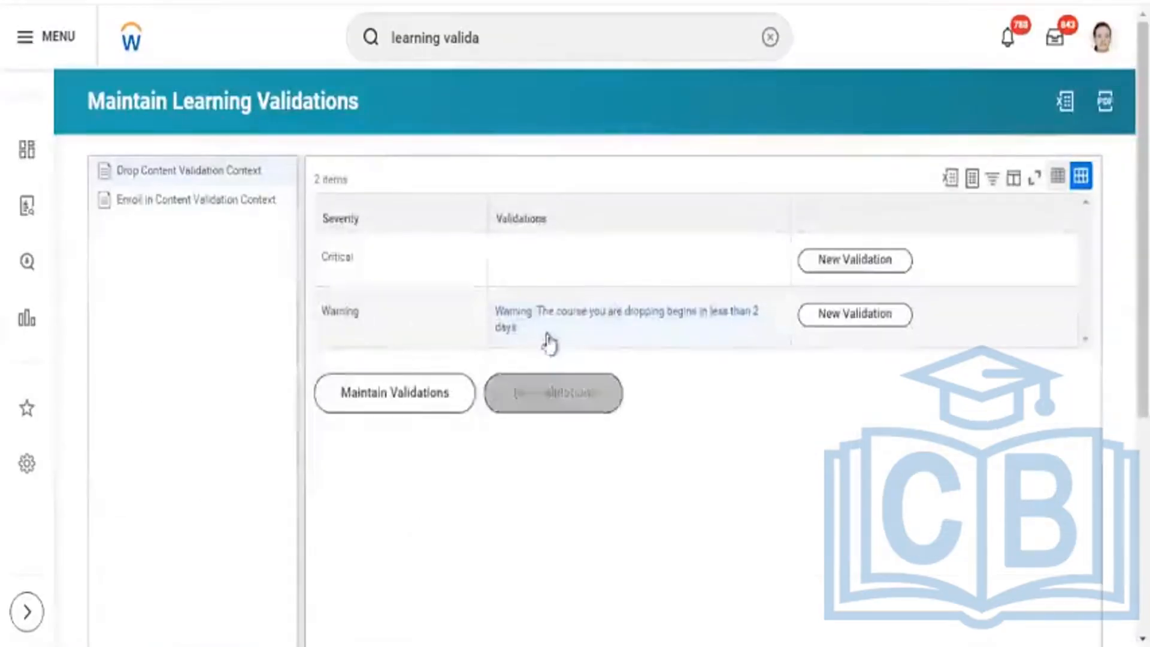
{"action": "left_click", "coordinate": [381, 405]}
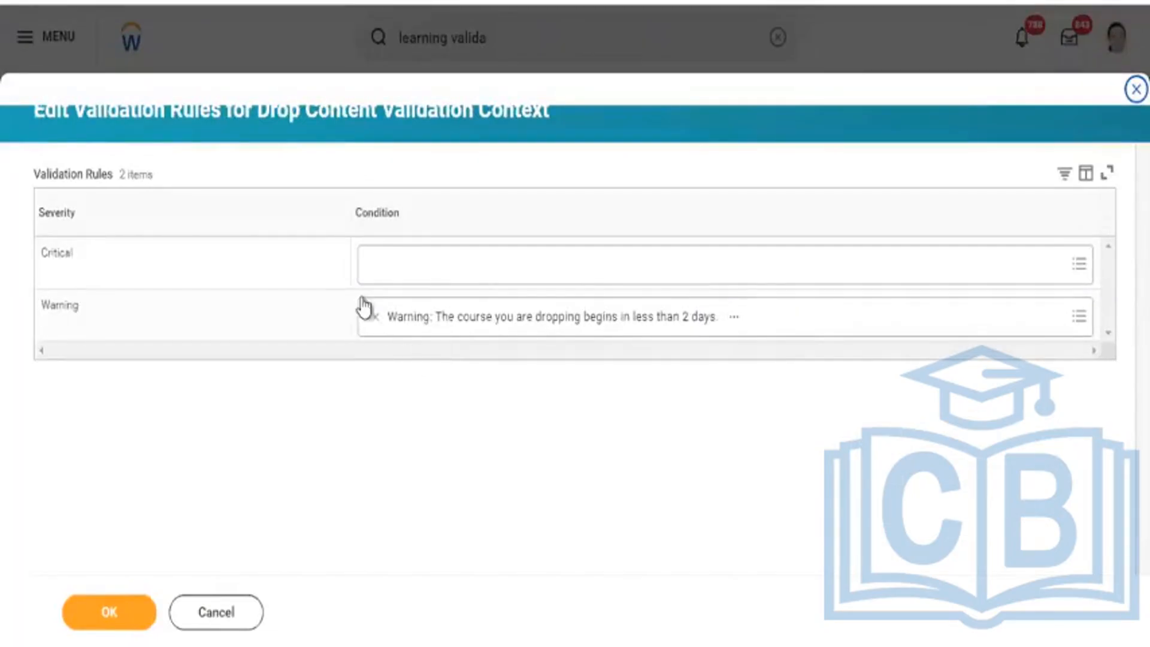
{"action": "left_click", "coordinate": [223, 617]}
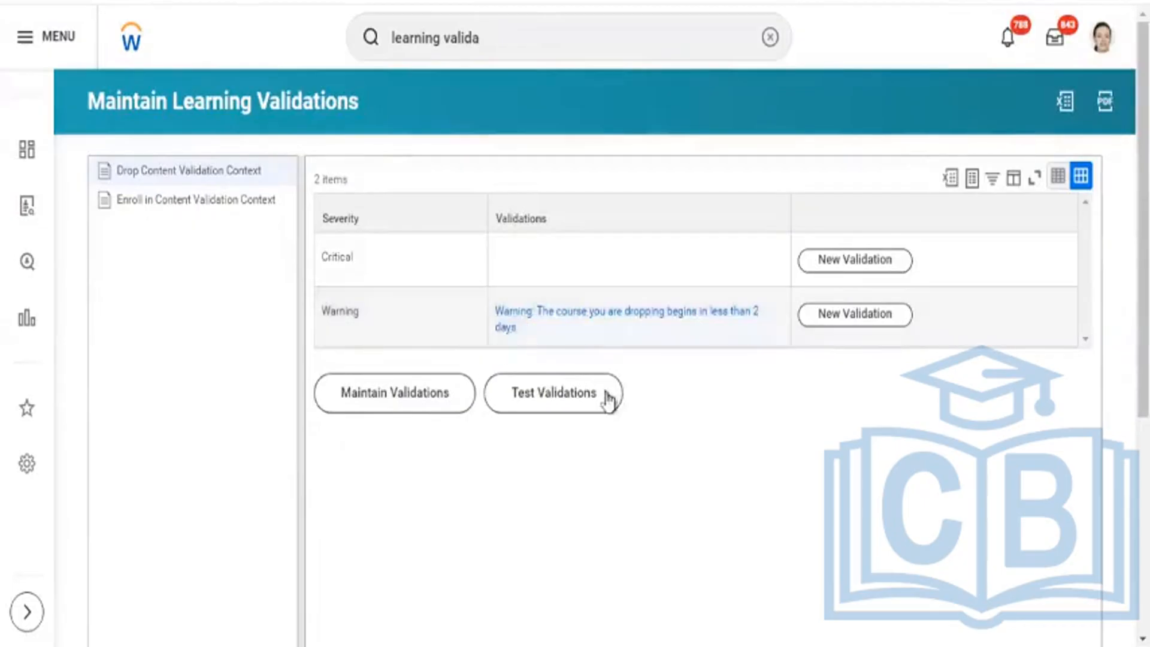
{"action": "left_click", "coordinate": [857, 317]}
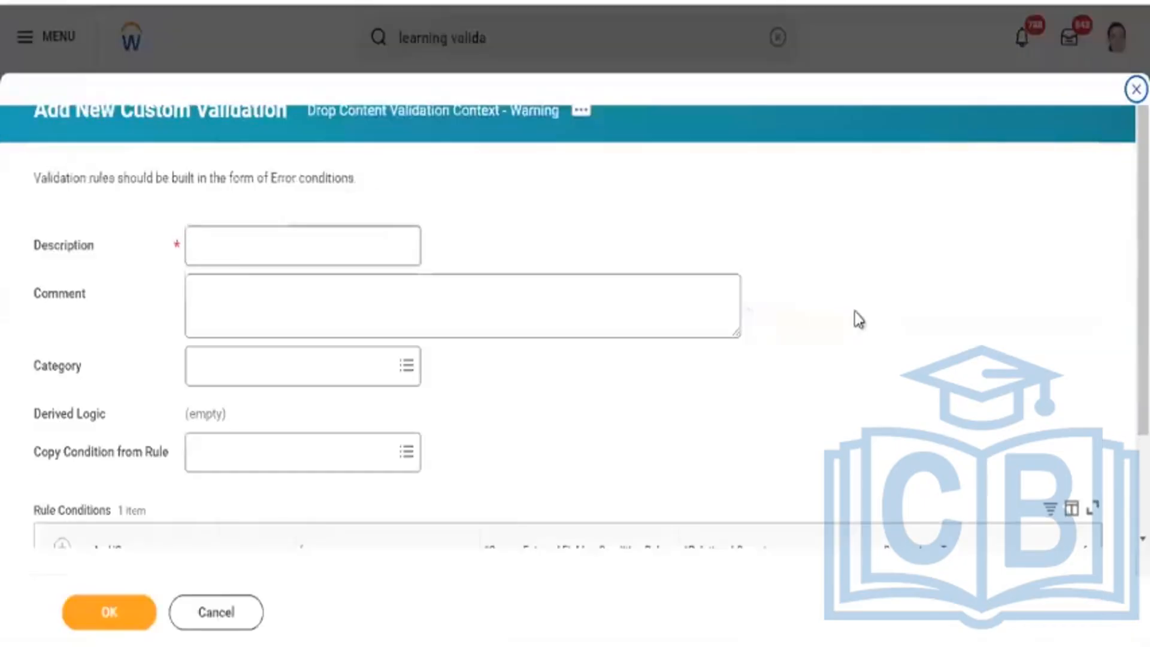
{"action": "scroll", "coordinate": [575, 324], "scroll_direction": "down", "scroll_amount": 2}
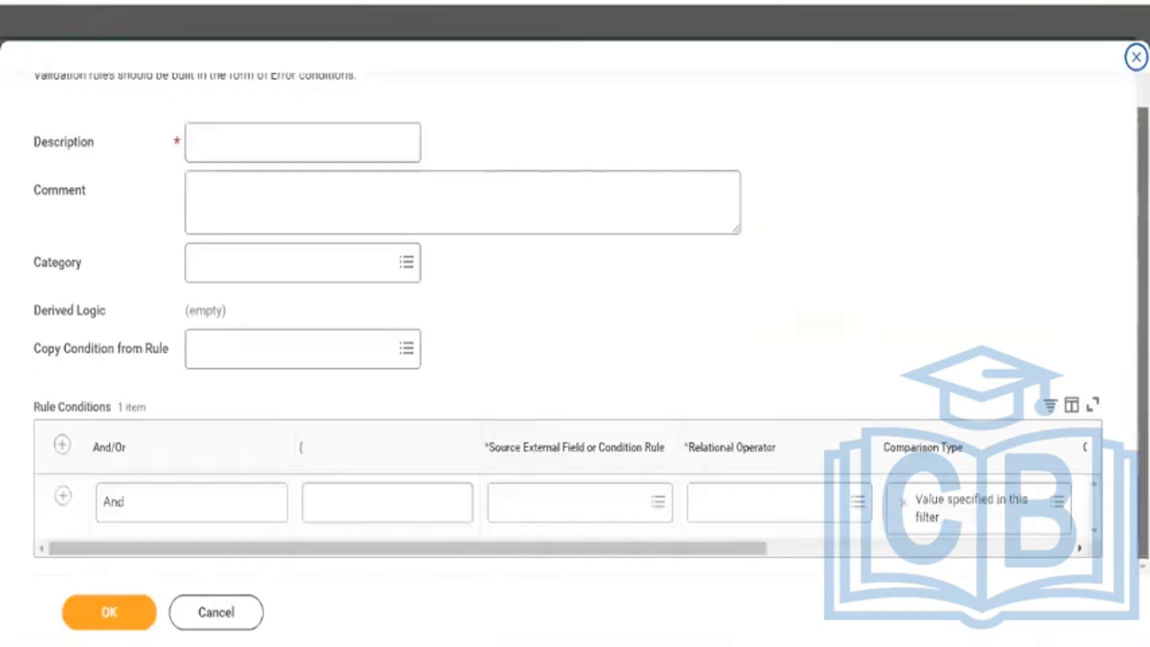
{"action": "left_click", "coordinate": [828, 552]}
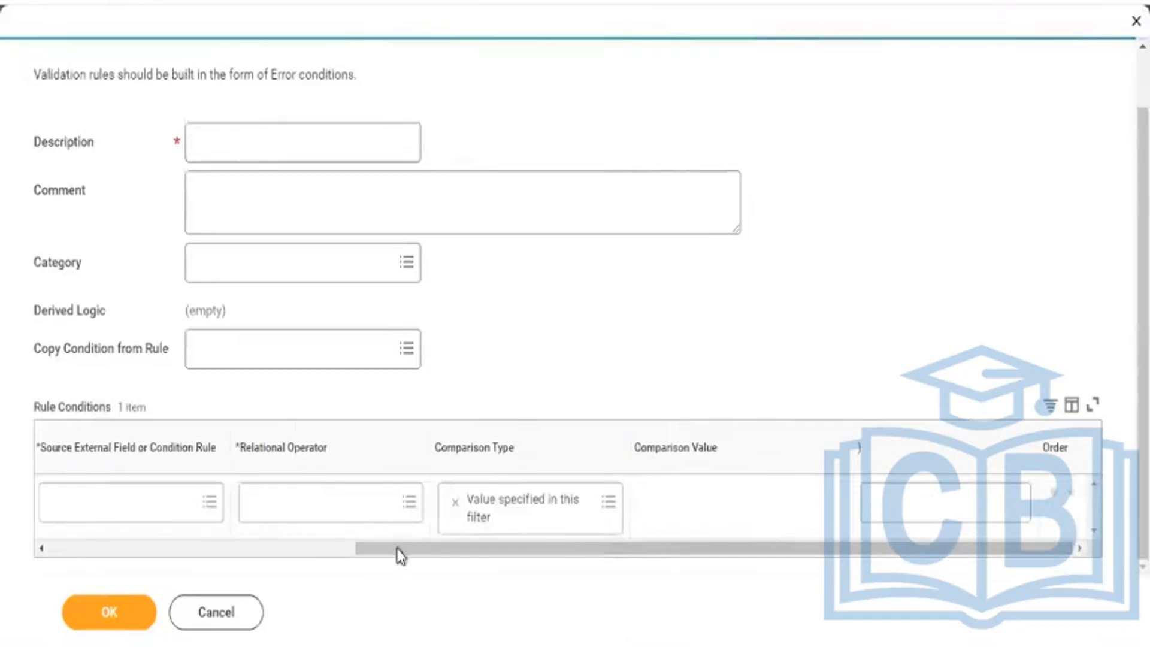
{"action": "left_click", "coordinate": [229, 618]}
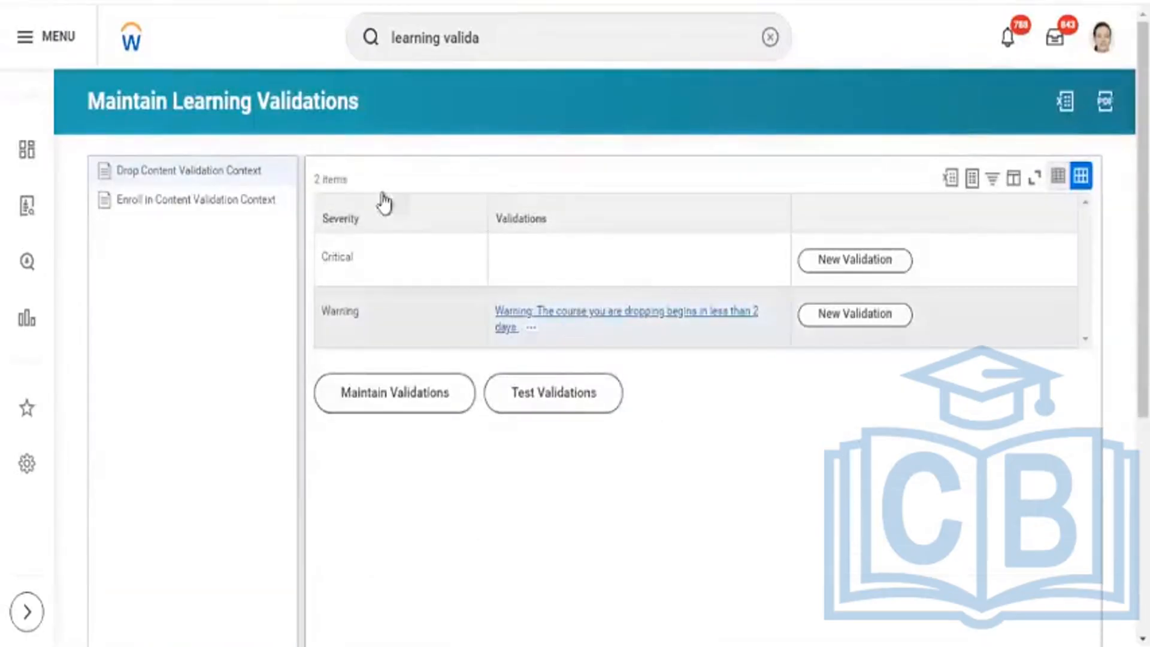
From Maintain Validations, open the drop-date Warning's rule: Days Till Start of Learning greater than -2.
{"action": "left_click", "coordinate": [379, 396]}
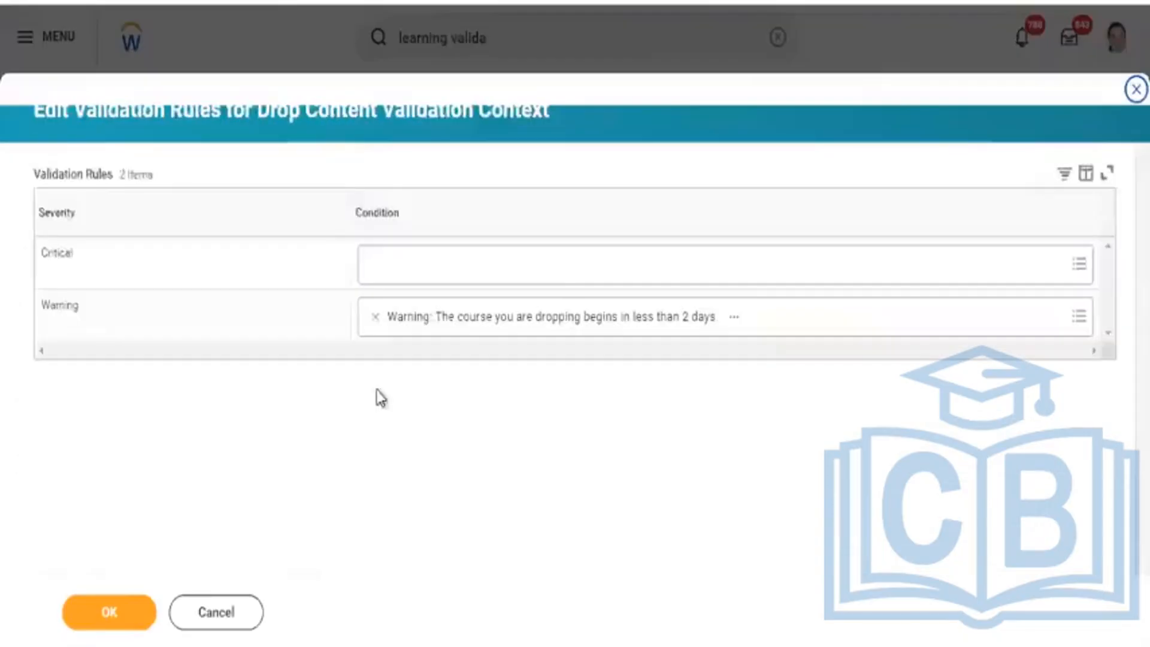
{"action": "left_click", "coordinate": [736, 319]}
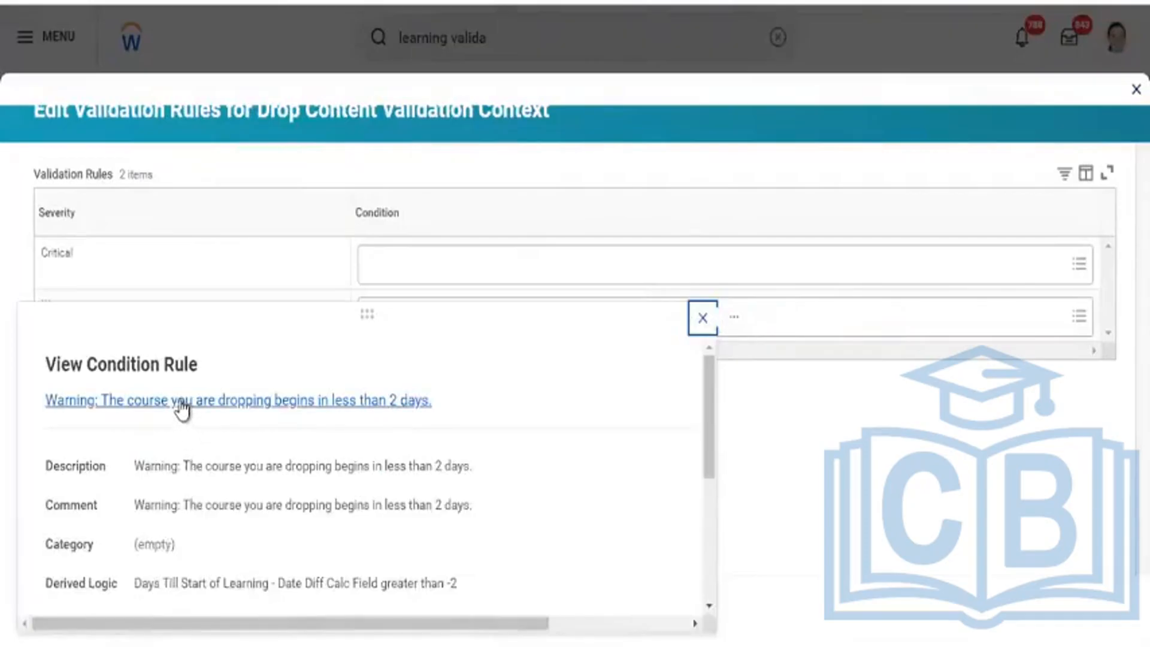
{"action": "left_click", "coordinate": [431, 402]}
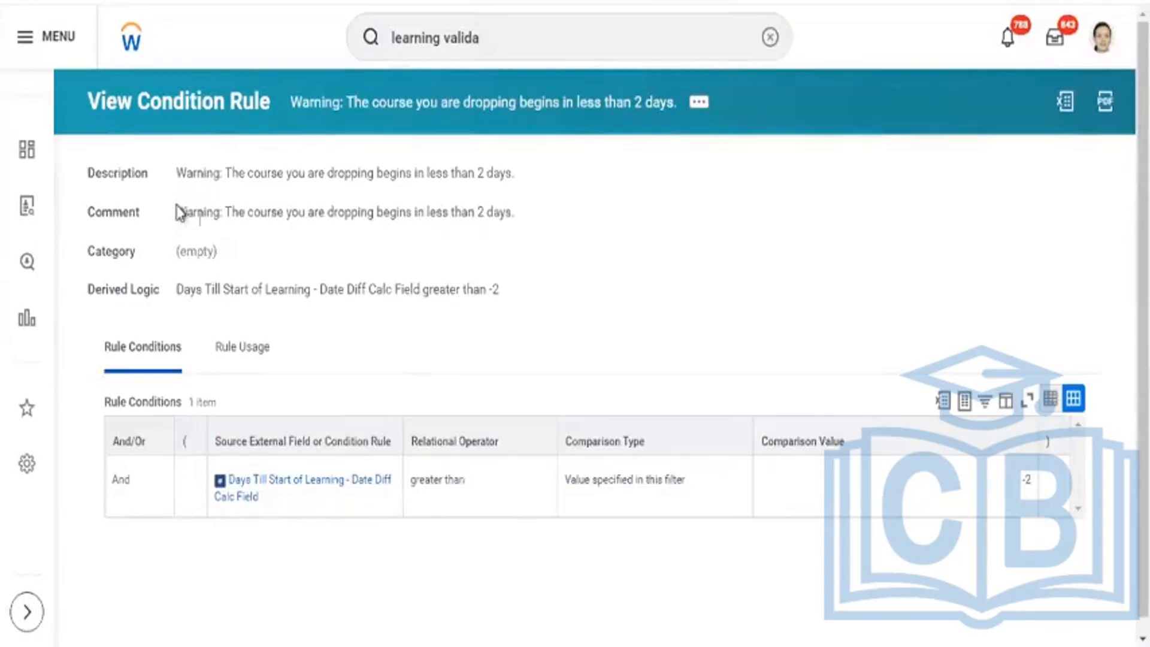
Return to the validations report and show the Enroll in Content context's location-mismatch and single-enrollment Warnings.
{"action": "left_click_drag", "start_coordinate": [178, 212], "coordinate": [517, 211]}
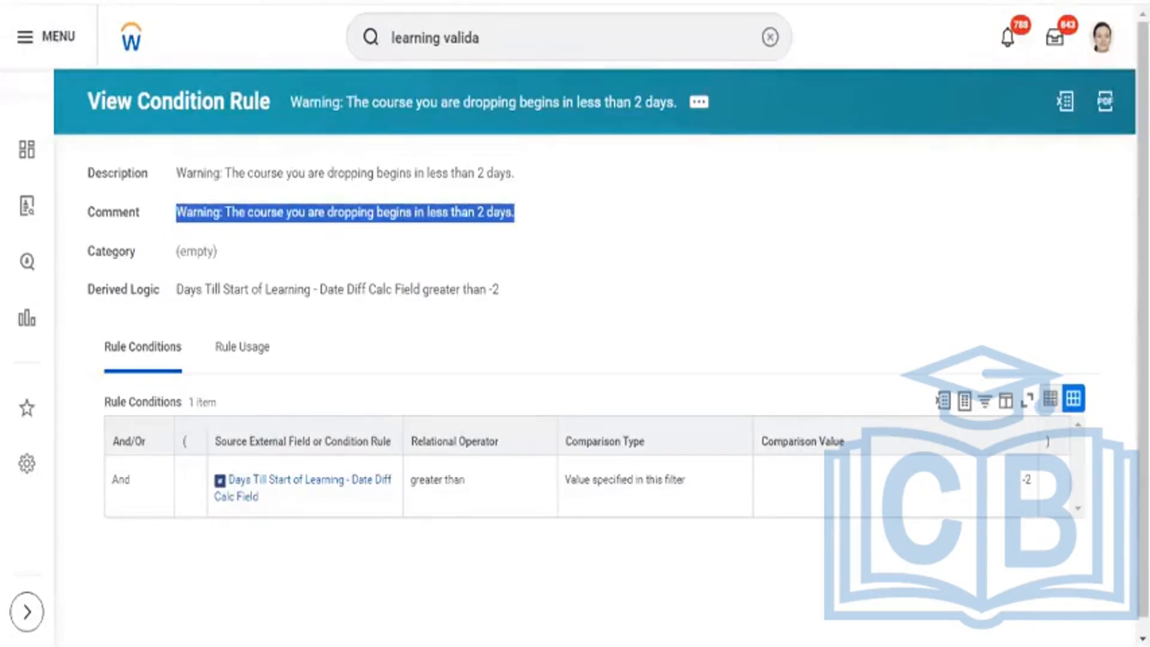
{"action": "key", "text": "alt+Left"}
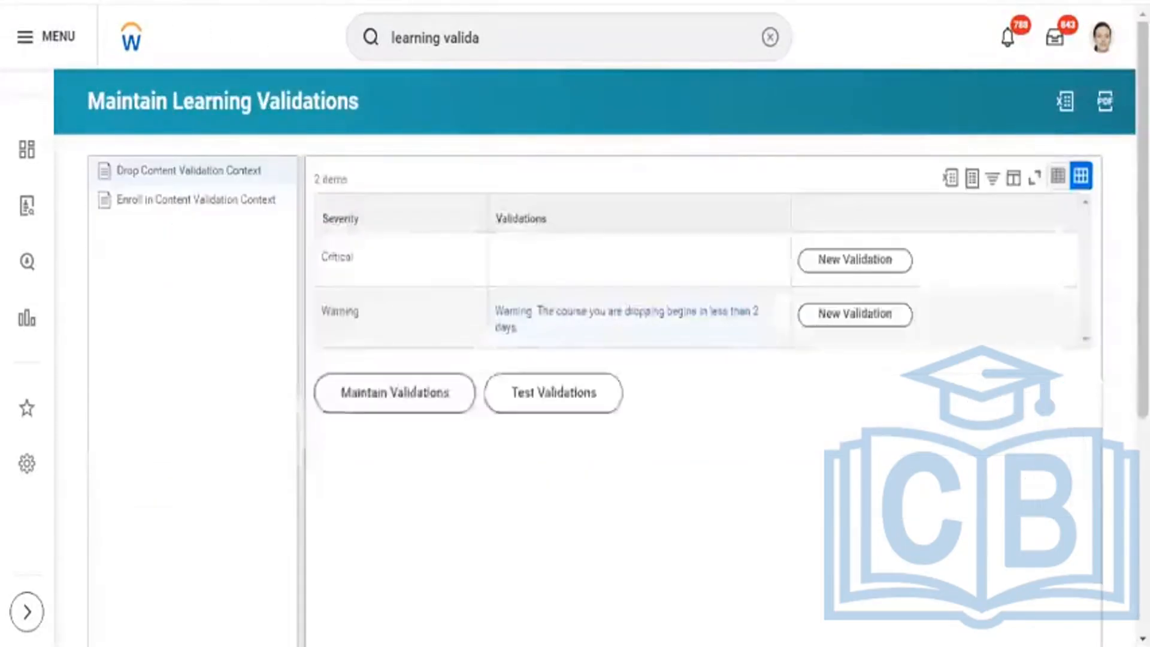
{"action": "left_click", "coordinate": [188, 200]}
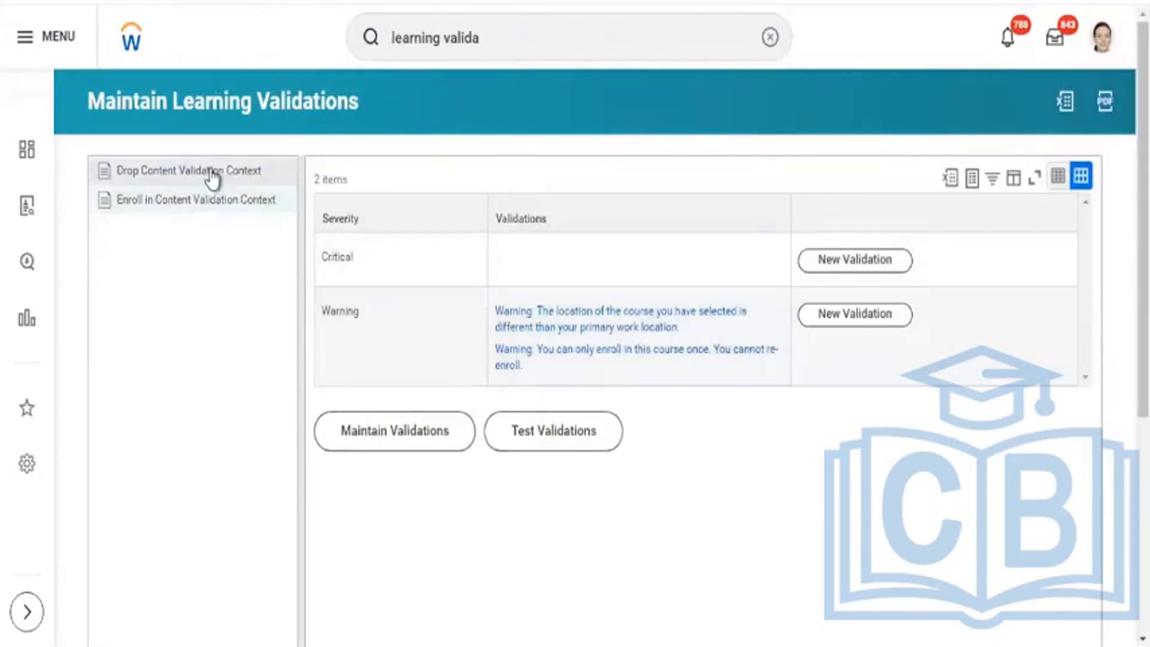
Switch to the Drop Content Validation Context to see its under-2-days drop Warning.
{"action": "left_click", "coordinate": [212, 173]}
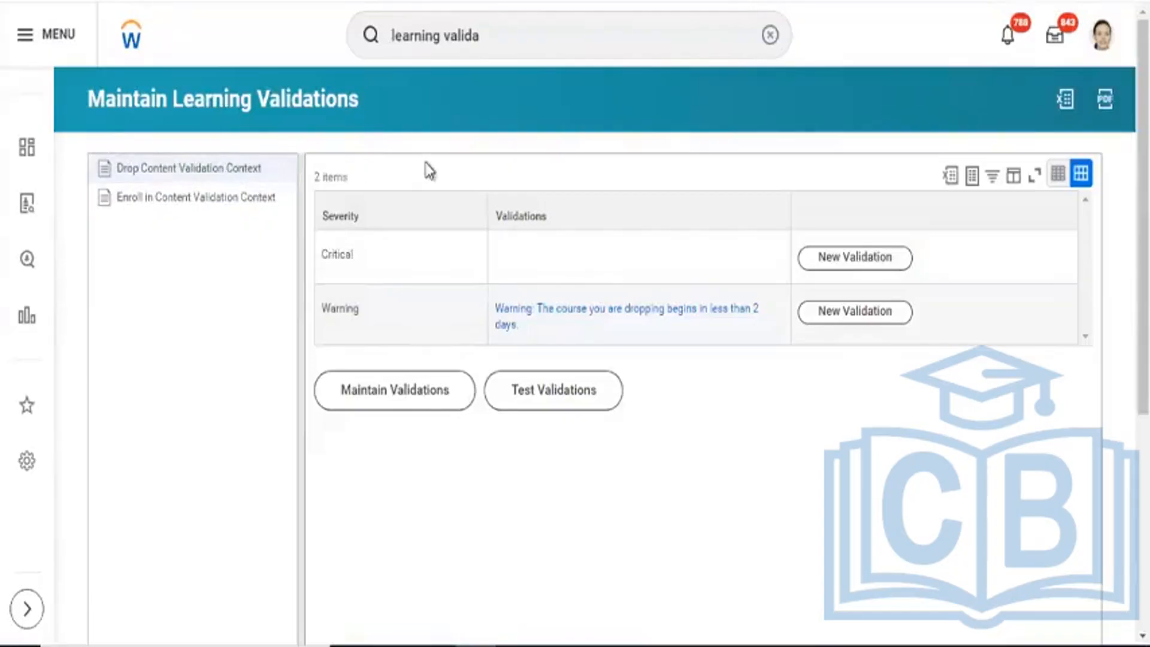
Select Enroll in Content Validation Context to list its location-mismatch and enroll-once Warnings.
{"action": "left_click", "coordinate": [212, 209]}
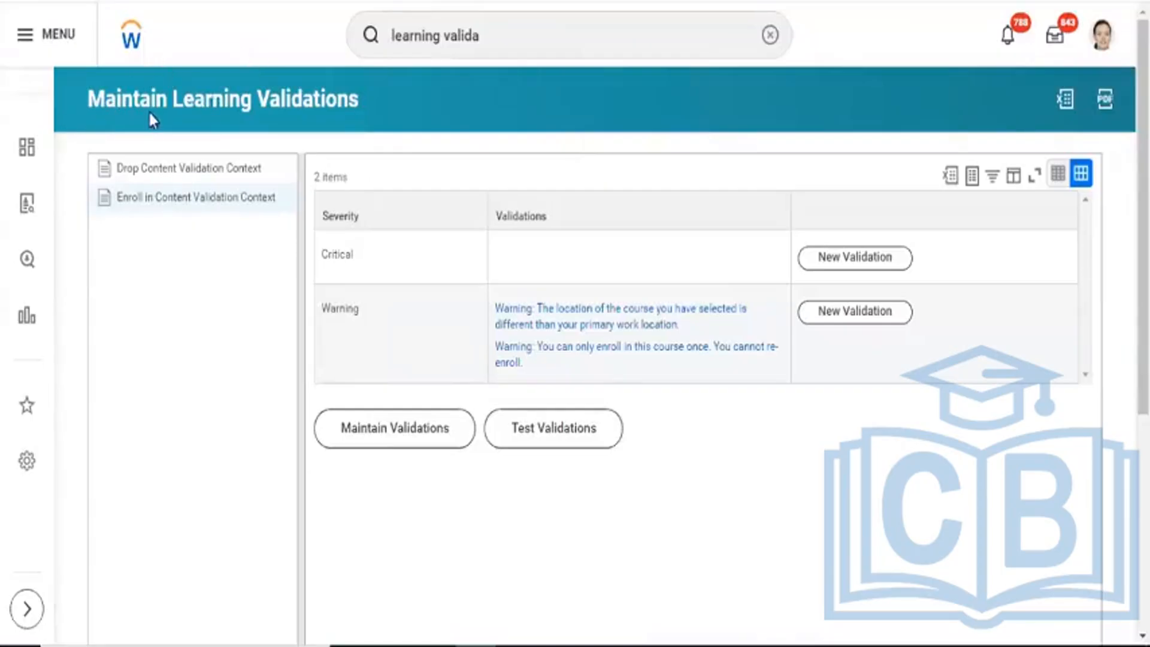
Leave Maintain Learning Validations through the Workday logo to reach the home page.
{"action": "left_click_drag", "start_coordinate": [134, 96], "coordinate": [364, 133]}
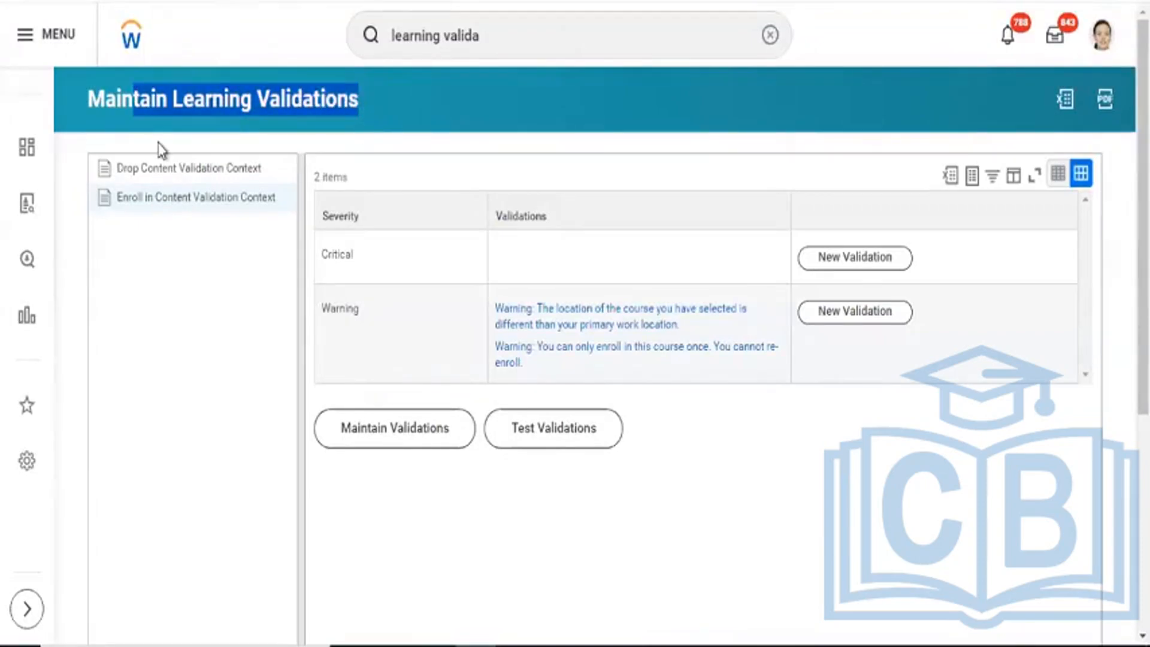
{"action": "left_click", "coordinate": [137, 46]}
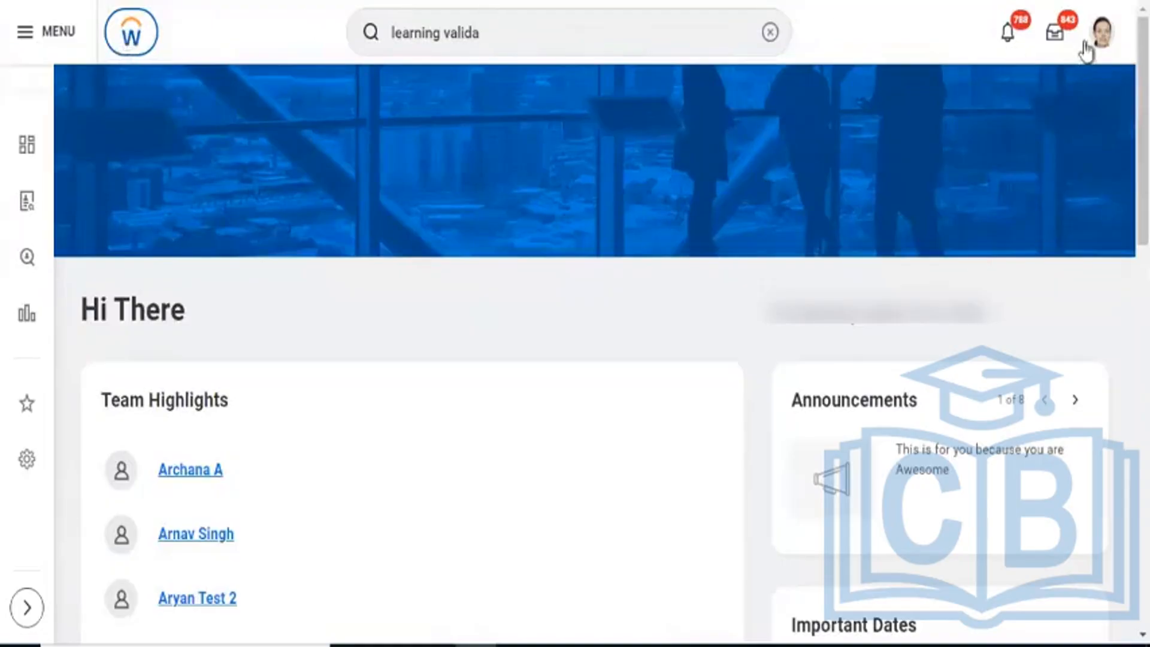
Launch Learning from the View All Apps list to reach its 'What will you learn today?' page.
{"action": "scroll", "coordinate": [907, 249], "scroll_direction": "down", "scroll_amount": 10}
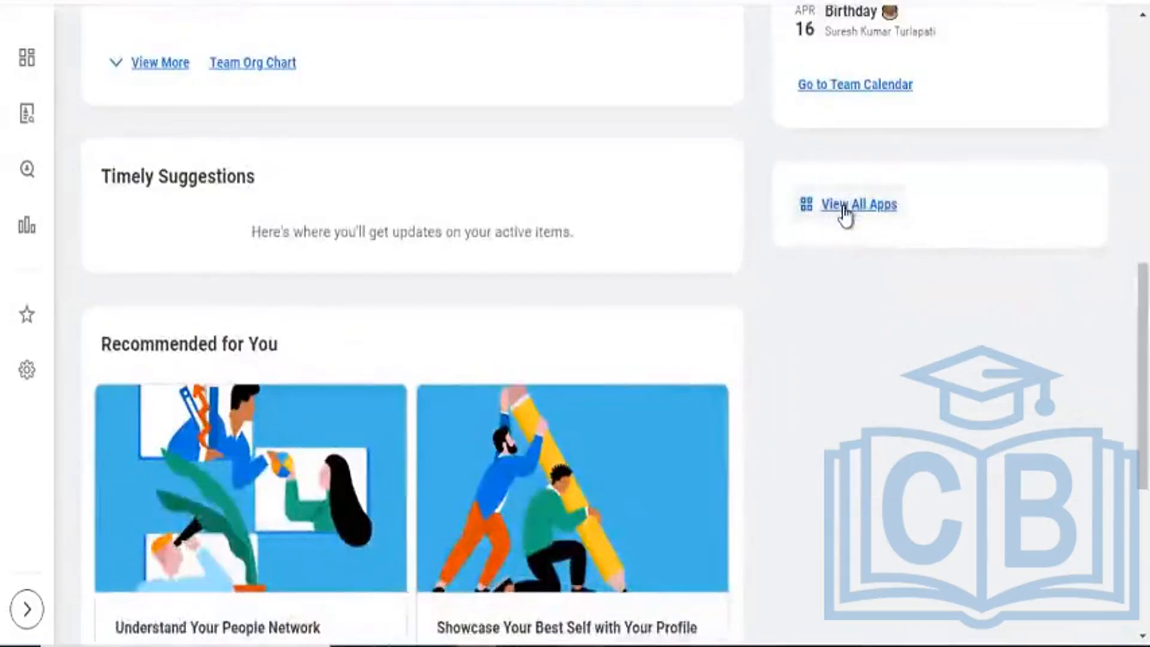
{"action": "left_click", "coordinate": [846, 210]}
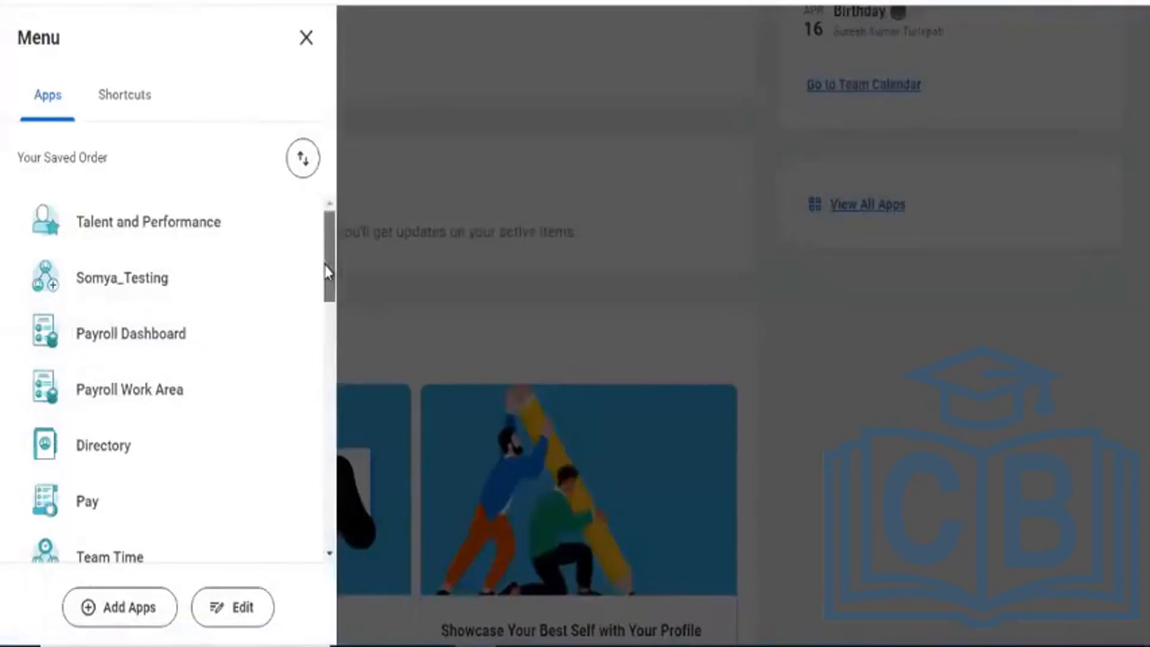
{"action": "left_click_drag", "start_coordinate": [328, 273], "coordinate": [329, 398]}
{"action": "left_click", "coordinate": [177, 396]}
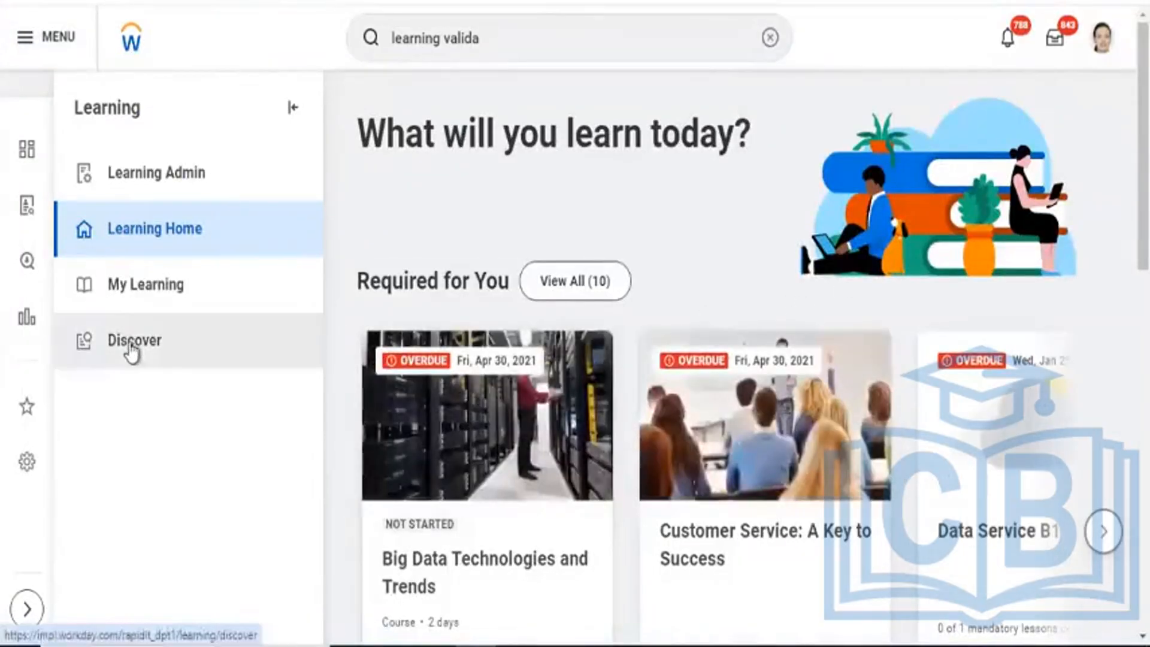
{"action": "left_click", "coordinate": [131, 350]}
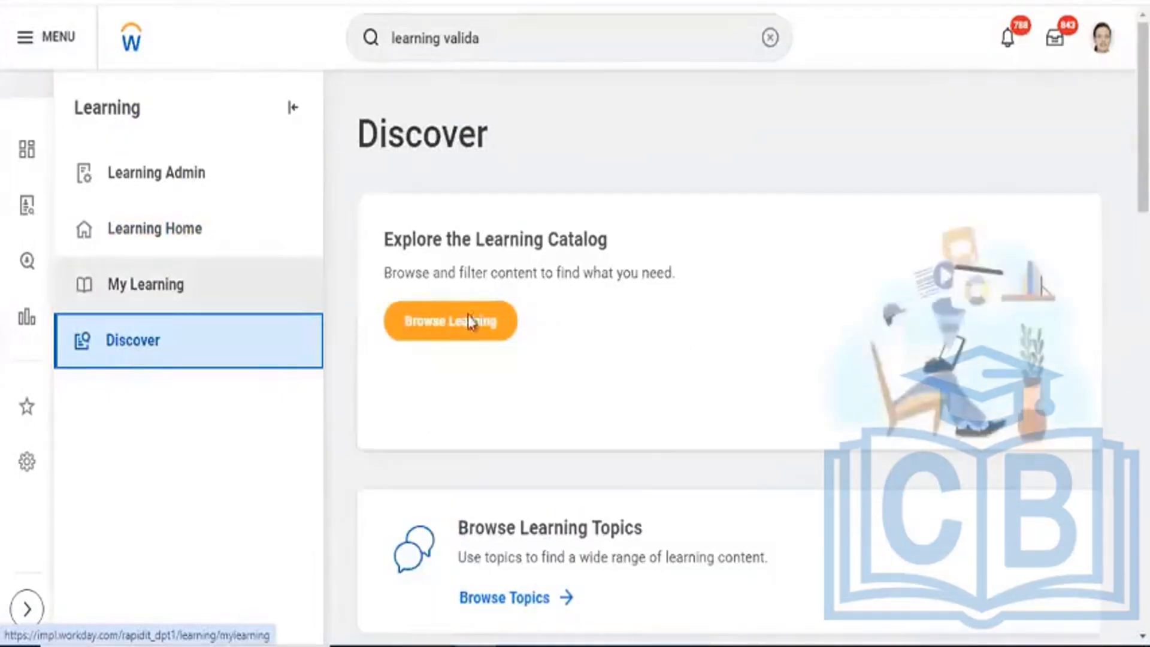
{"action": "left_click", "coordinate": [469, 327]}
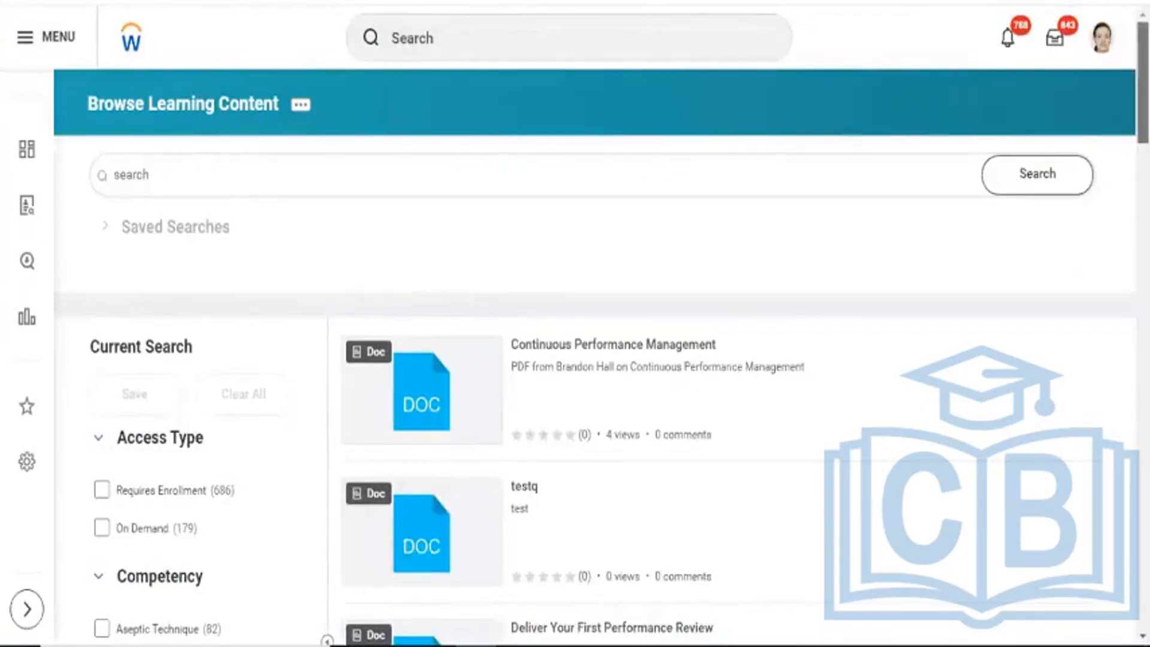
{"action": "scroll", "coordinate": [599, 360], "scroll_direction": "down", "scroll_amount": 8}
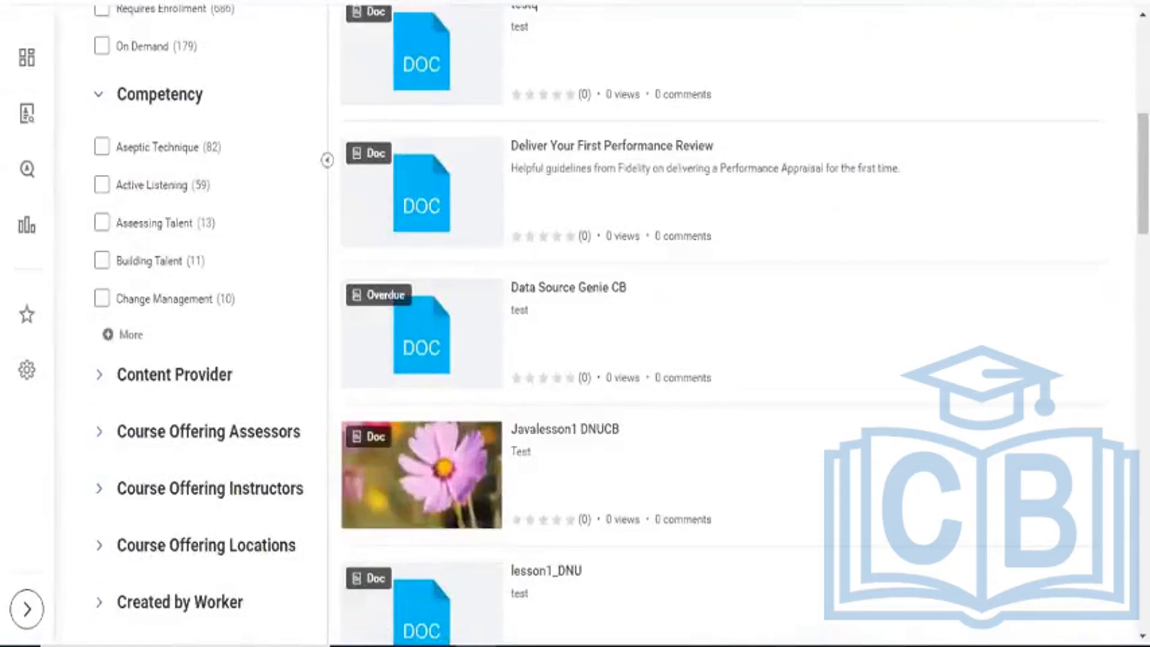
{"action": "scroll", "coordinate": [709, 122], "scroll_direction": "up", "scroll_amount": 8}
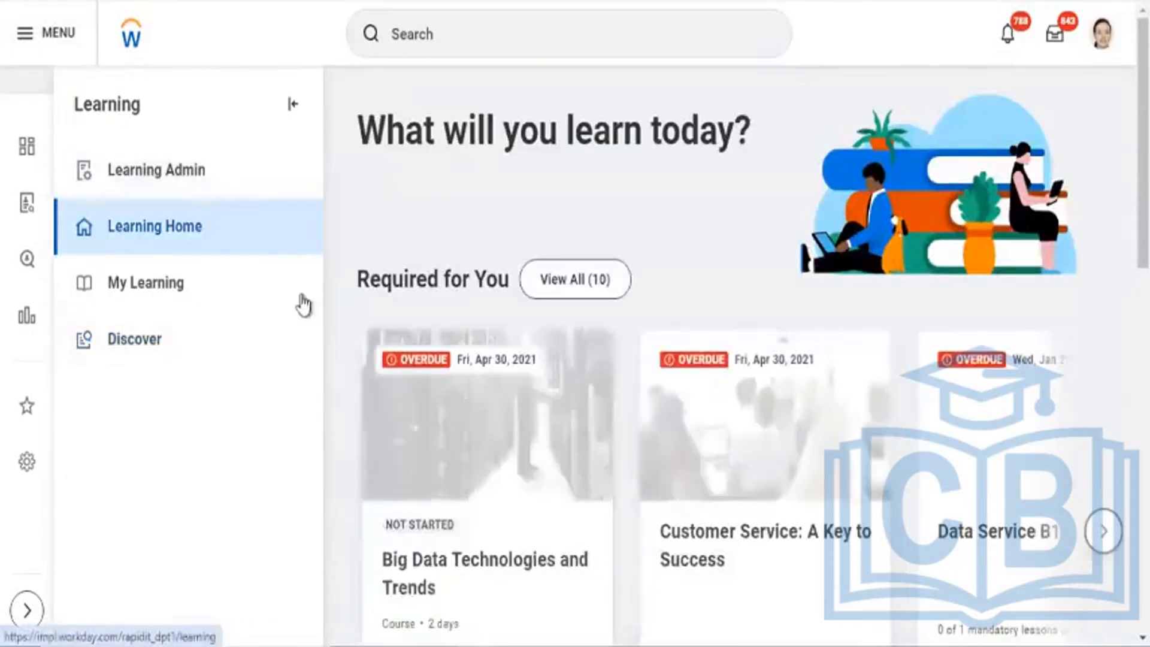
Open the Learning Admin dashboard and review its engagement, leaderboard, location, rating and completion widgets.
{"action": "left_click", "coordinate": [221, 180]}
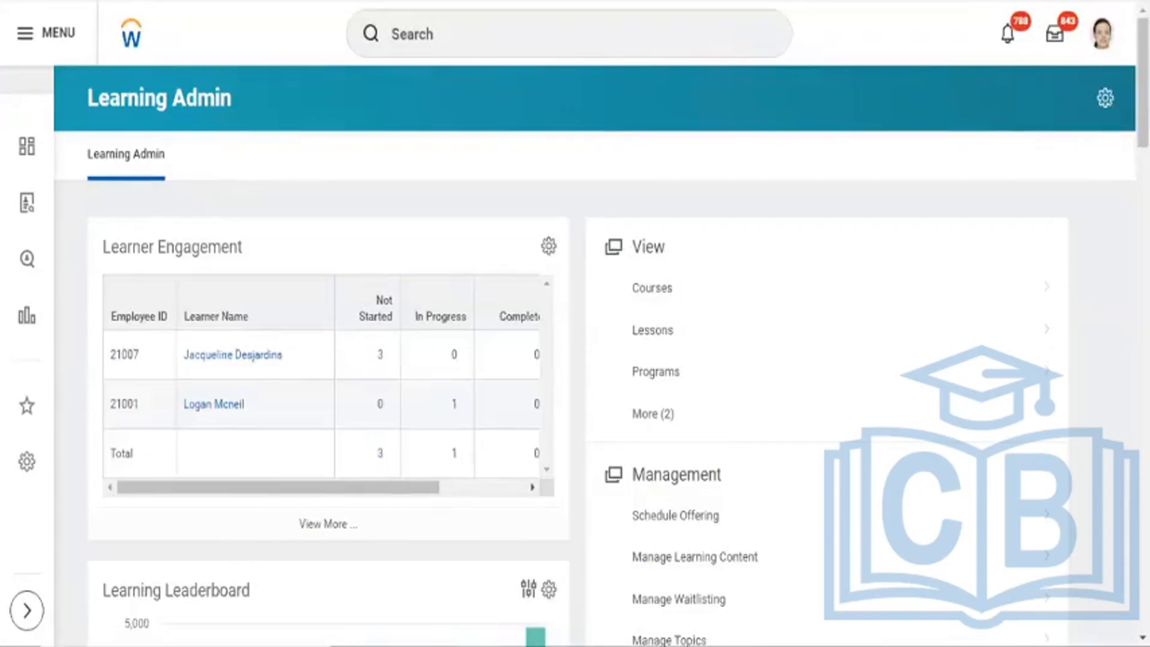
{"action": "scroll", "coordinate": [579, 323], "scroll_direction": "down", "scroll_amount": 10}
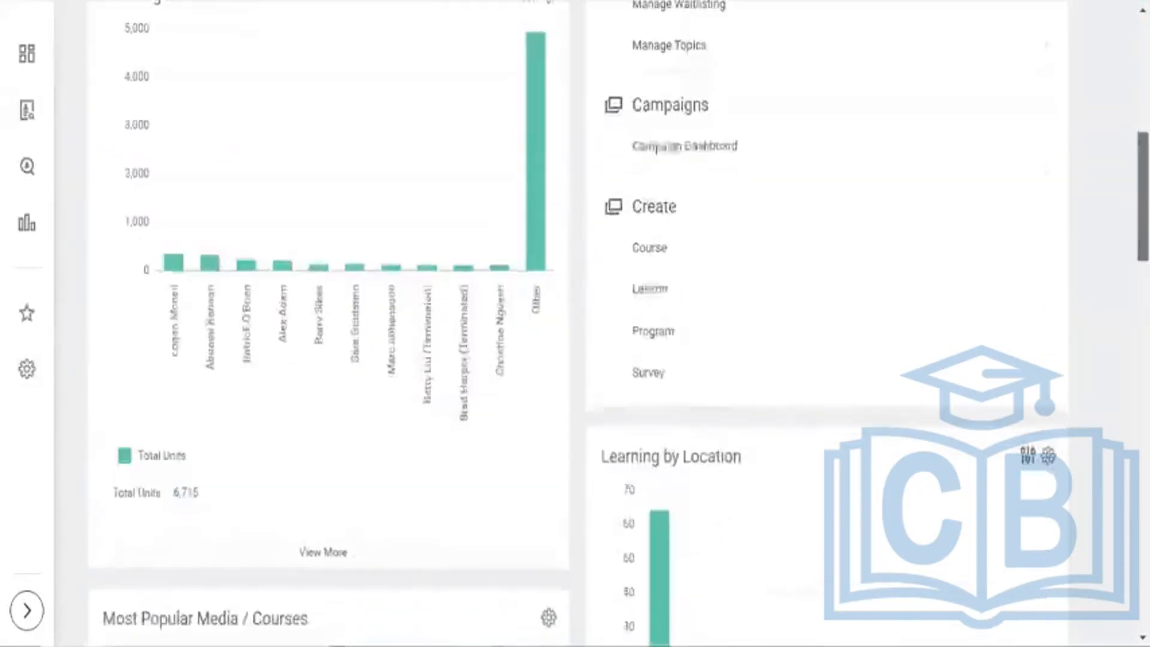
{"action": "scroll", "coordinate": [579, 323], "scroll_direction": "down", "scroll_amount": 8}
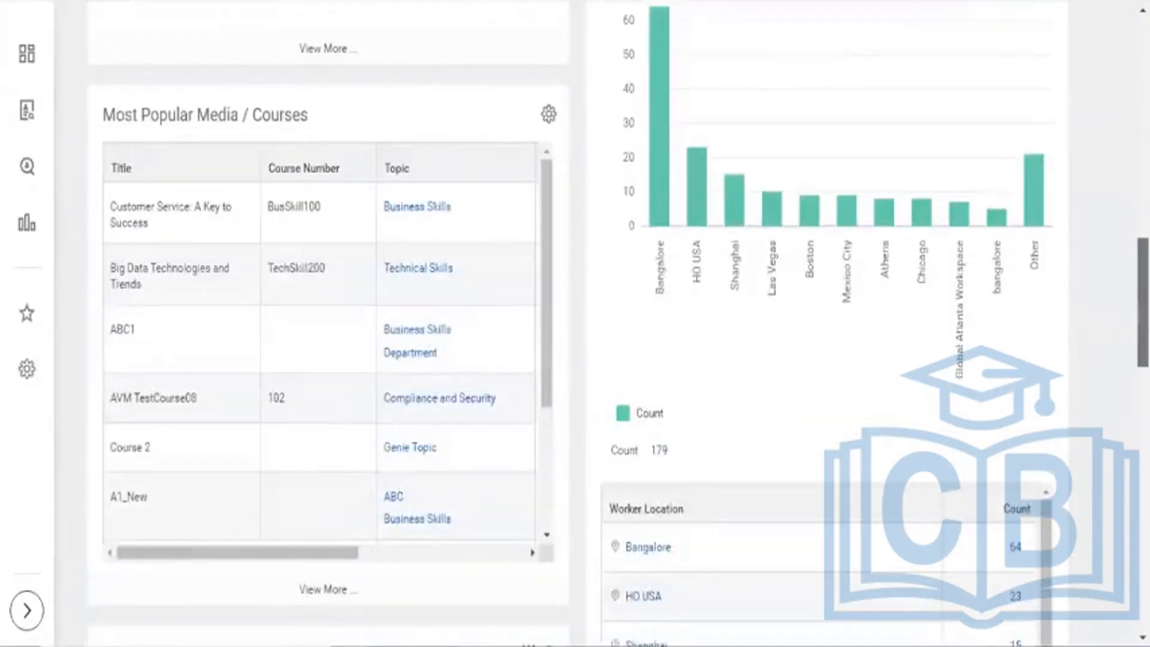
{"action": "scroll", "coordinate": [579, 324], "scroll_direction": "down", "scroll_amount": 8}
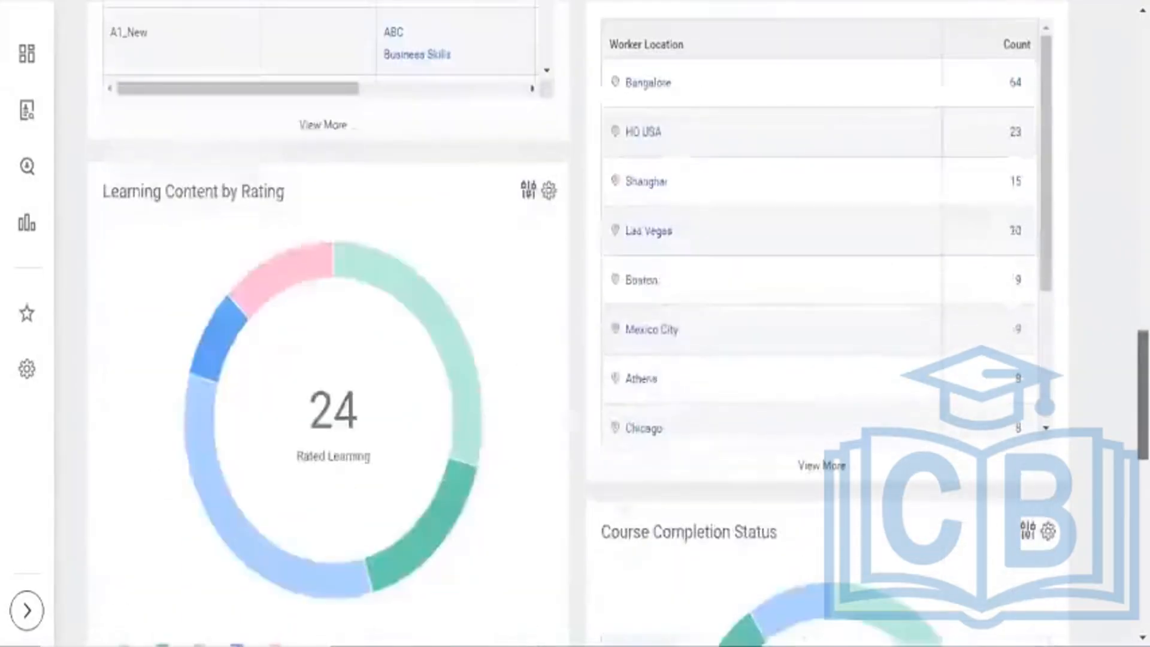
{"action": "scroll", "coordinate": [578, 324], "scroll_direction": "up", "scroll_amount": 1}
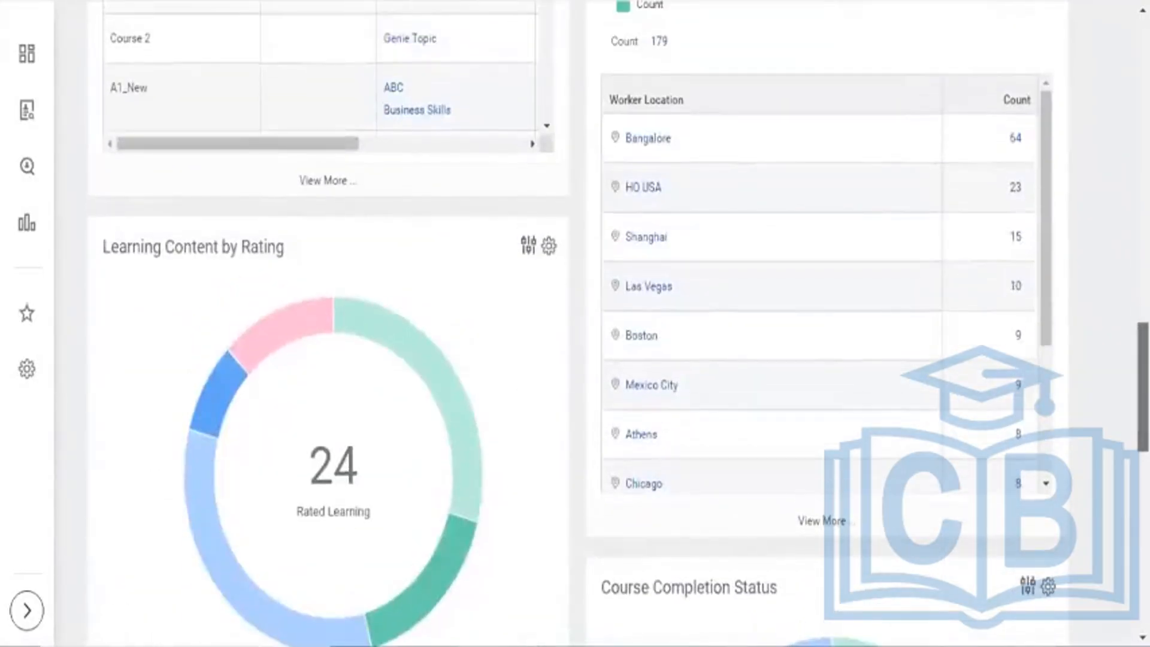
{"action": "scroll", "coordinate": [579, 323], "scroll_direction": "down", "scroll_amount": 7}
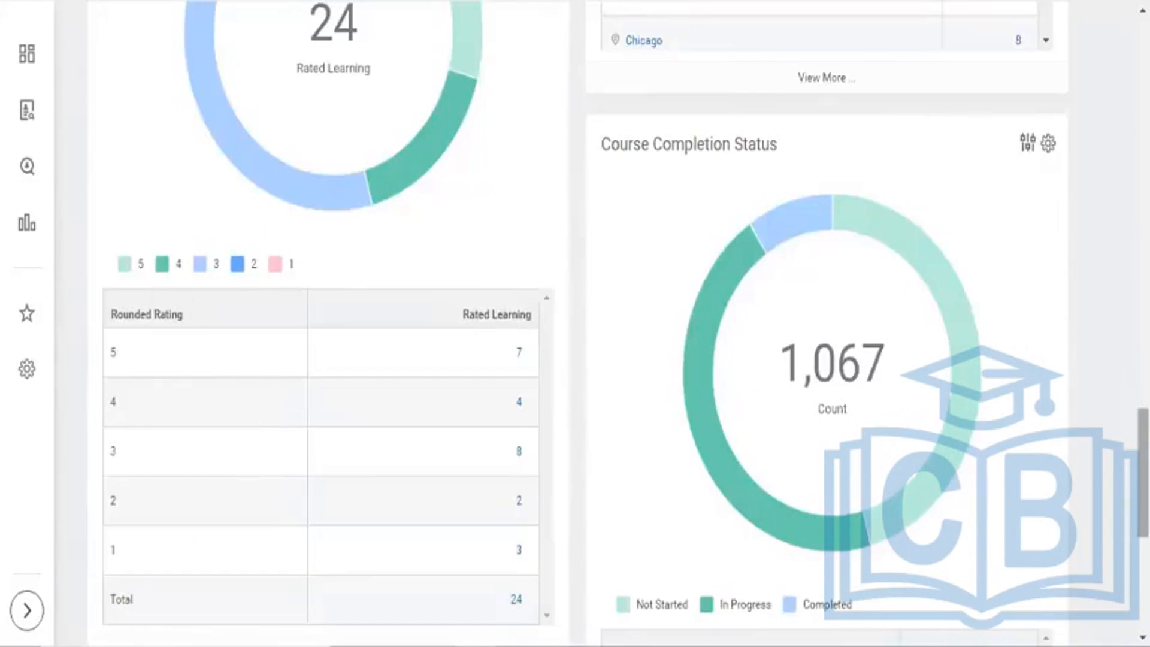
{"action": "scroll", "coordinate": [579, 324], "scroll_direction": "up", "scroll_amount": 20}
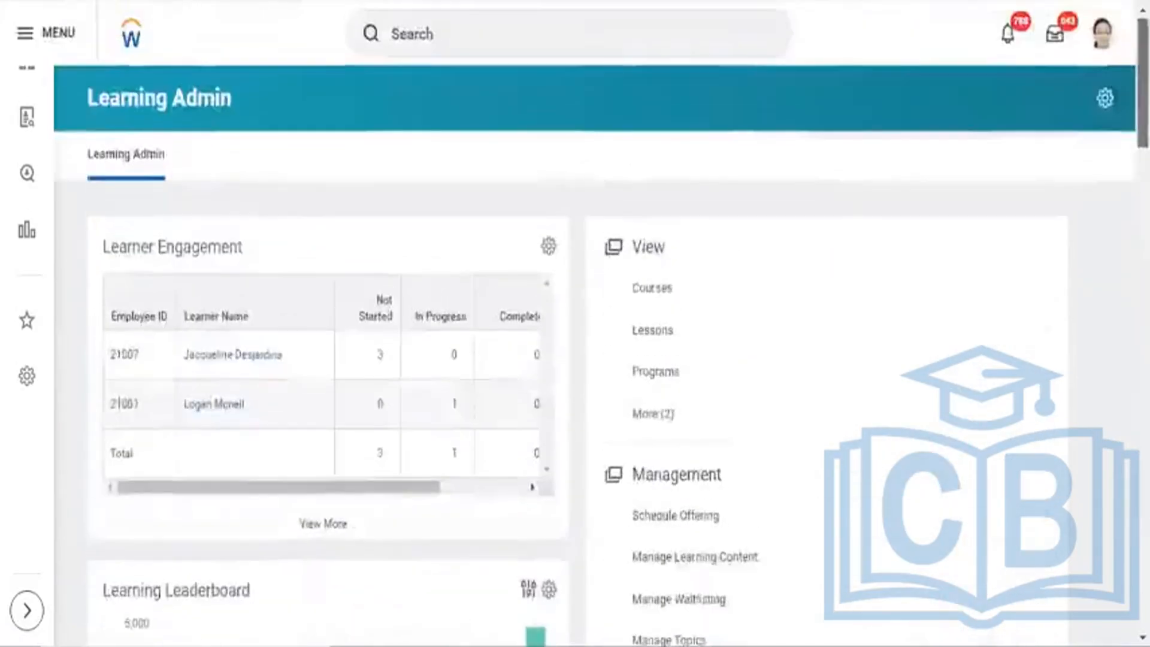
{"action": "scroll", "coordinate": [619, 324], "scroll_direction": "down", "scroll_amount": 8}
{"action": "scroll", "coordinate": [619, 324], "scroll_direction": "up", "scroll_amount": 5}
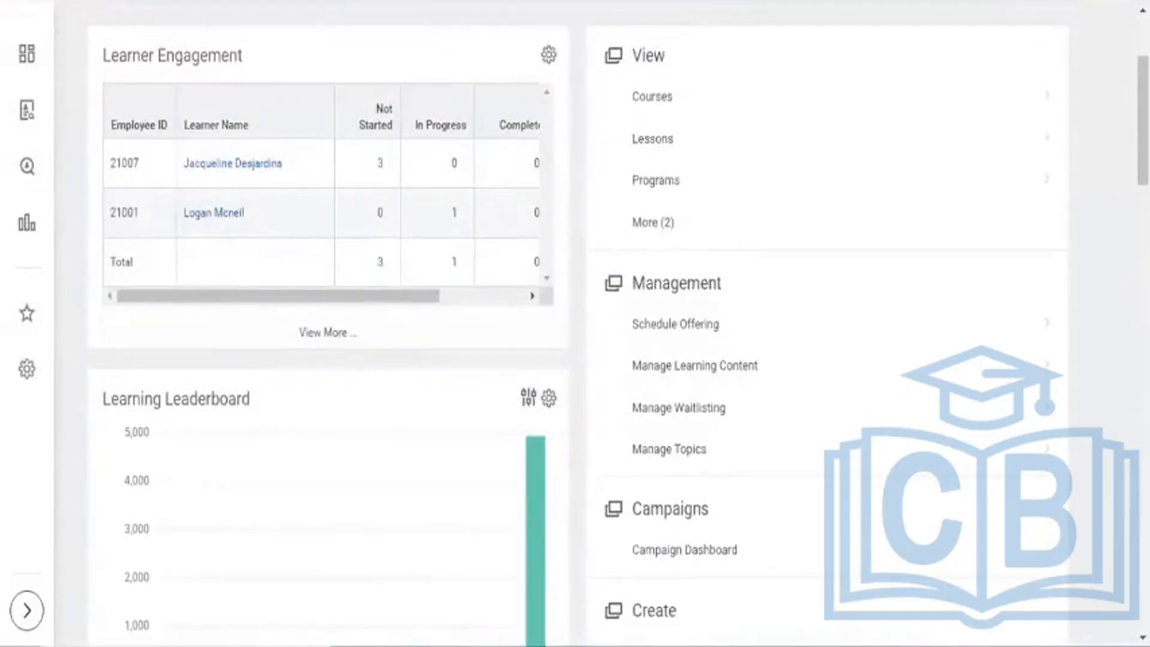
{"action": "scroll", "coordinate": [619, 324], "scroll_direction": "down", "scroll_amount": 5}
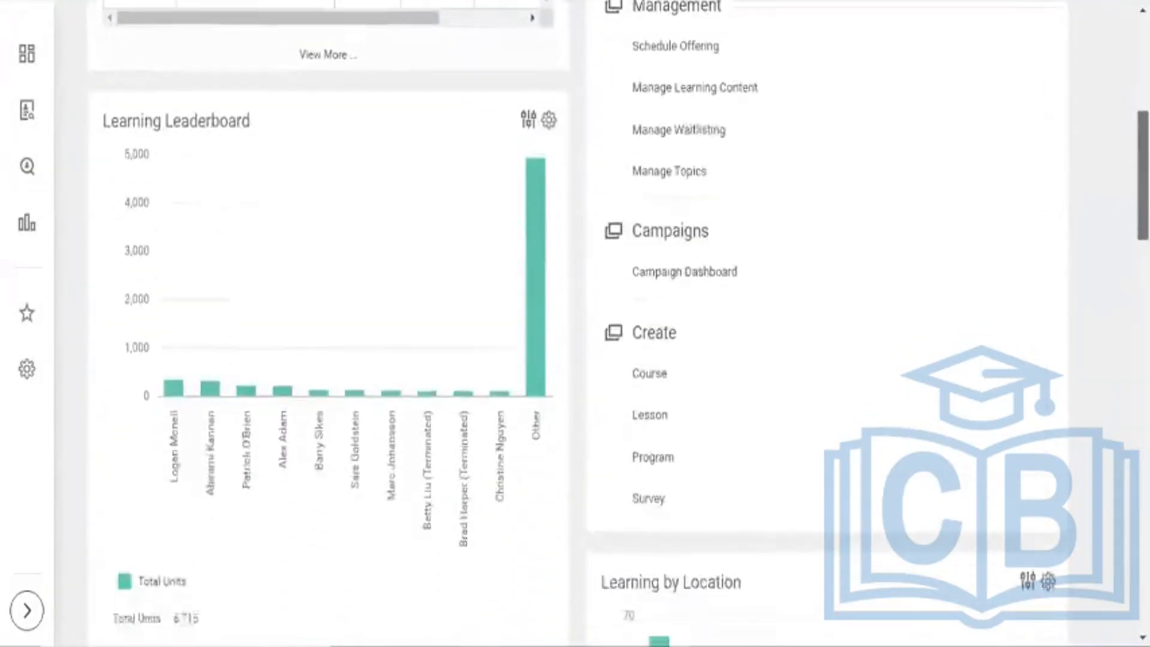
{"action": "scroll", "coordinate": [619, 323], "scroll_direction": "down", "scroll_amount": 5}
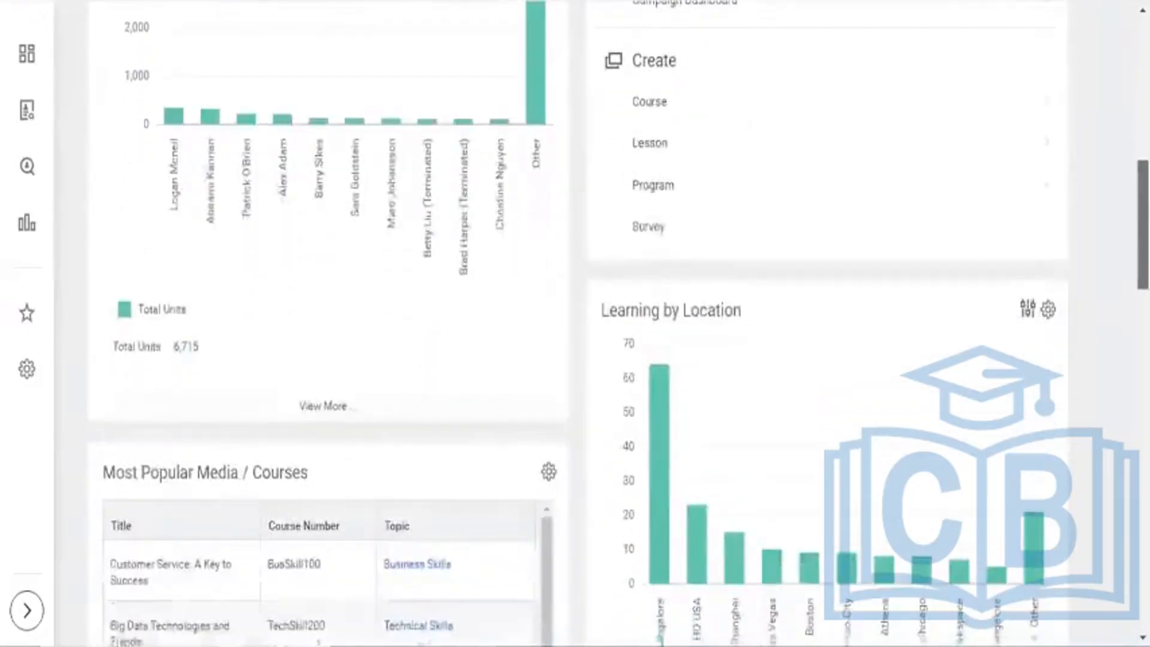
{"action": "scroll", "coordinate": [619, 324], "scroll_direction": "down", "scroll_amount": 3}
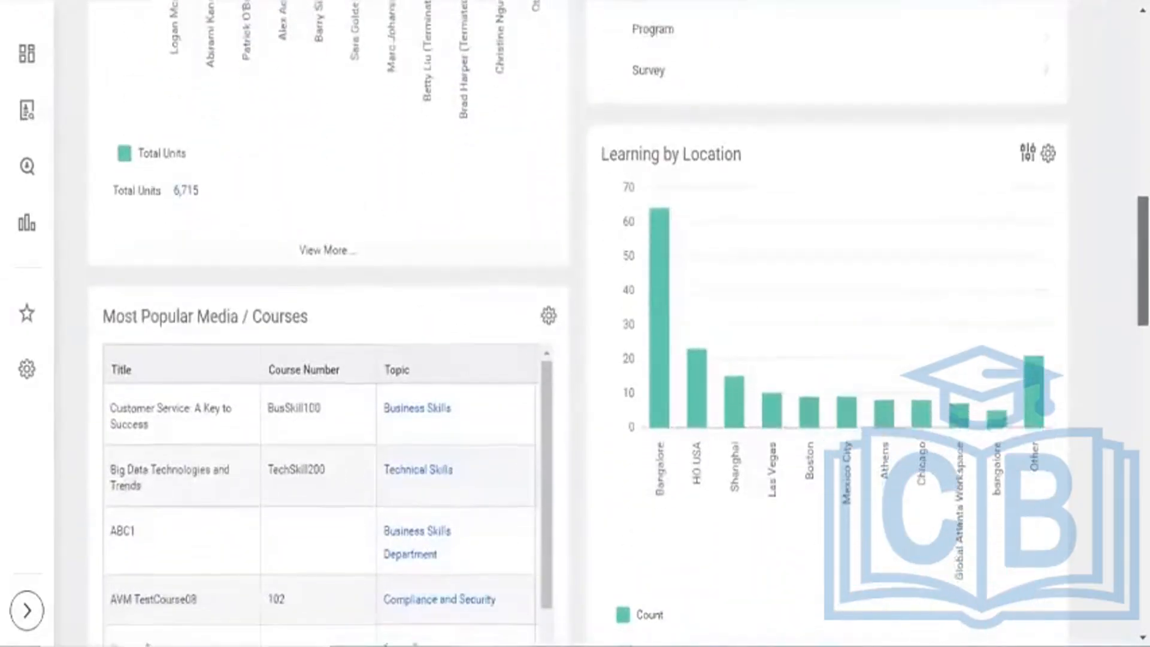
{"action": "scroll", "coordinate": [1023, 62], "scroll_direction": "up", "scroll_amount": 14}
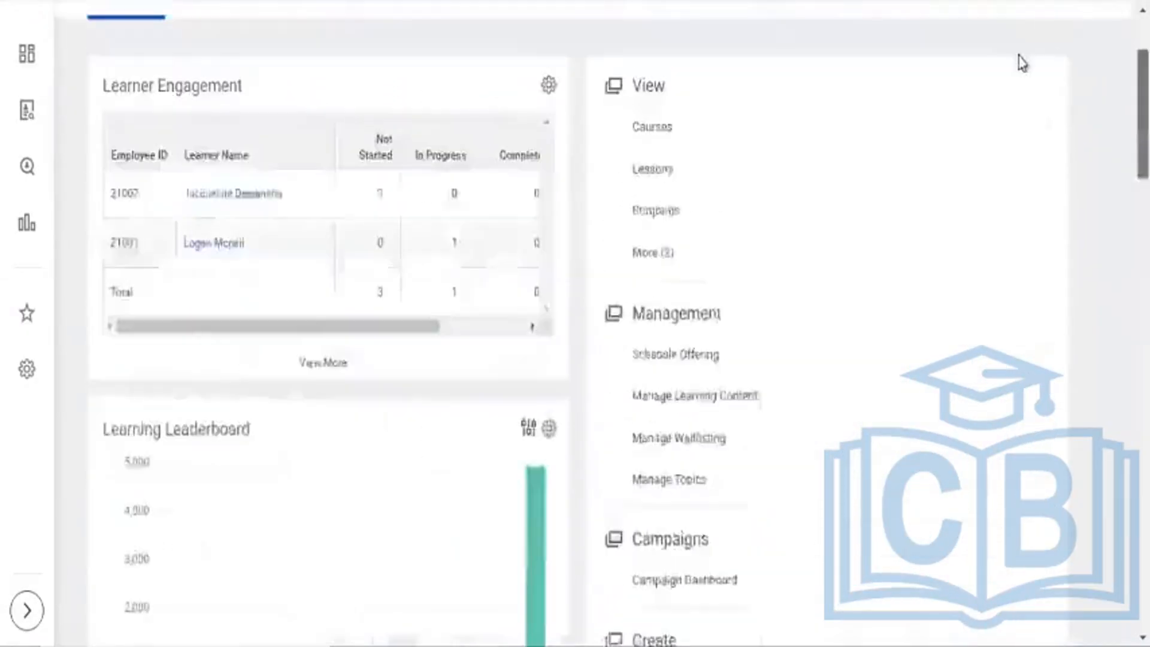
{"action": "scroll", "coordinate": [1022, 62], "scroll_direction": "up", "scroll_amount": 3}
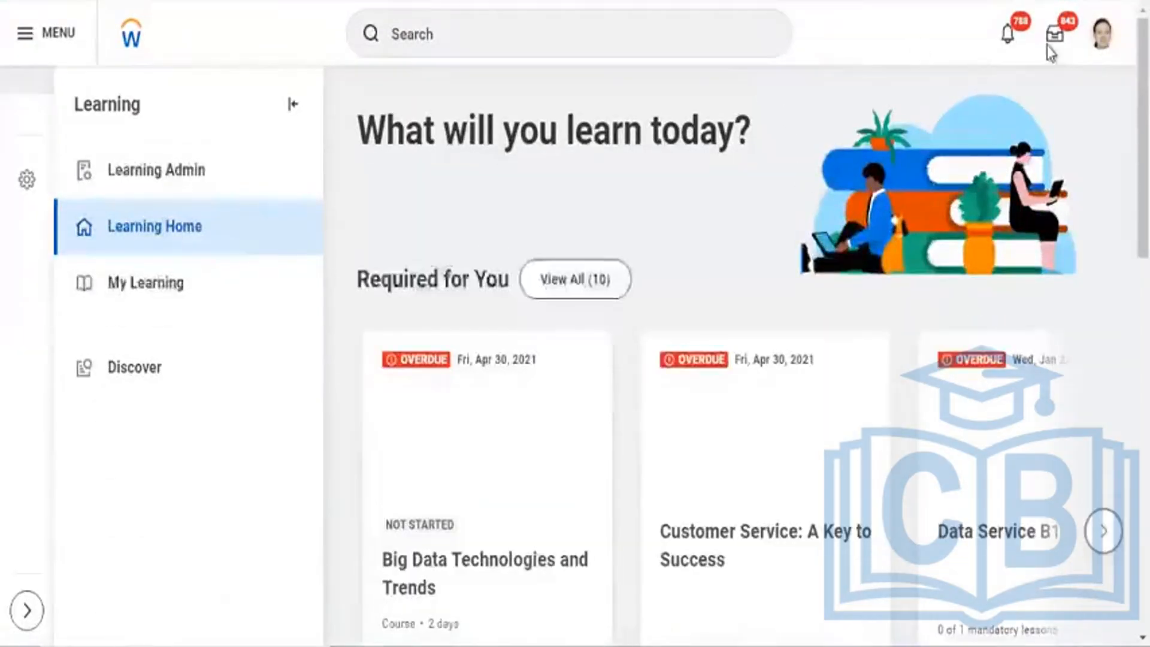
Leave the Learning pages for the Workday home page with its 'Hi There' greeting.
{"action": "left_click", "coordinate": [1107, 38]}
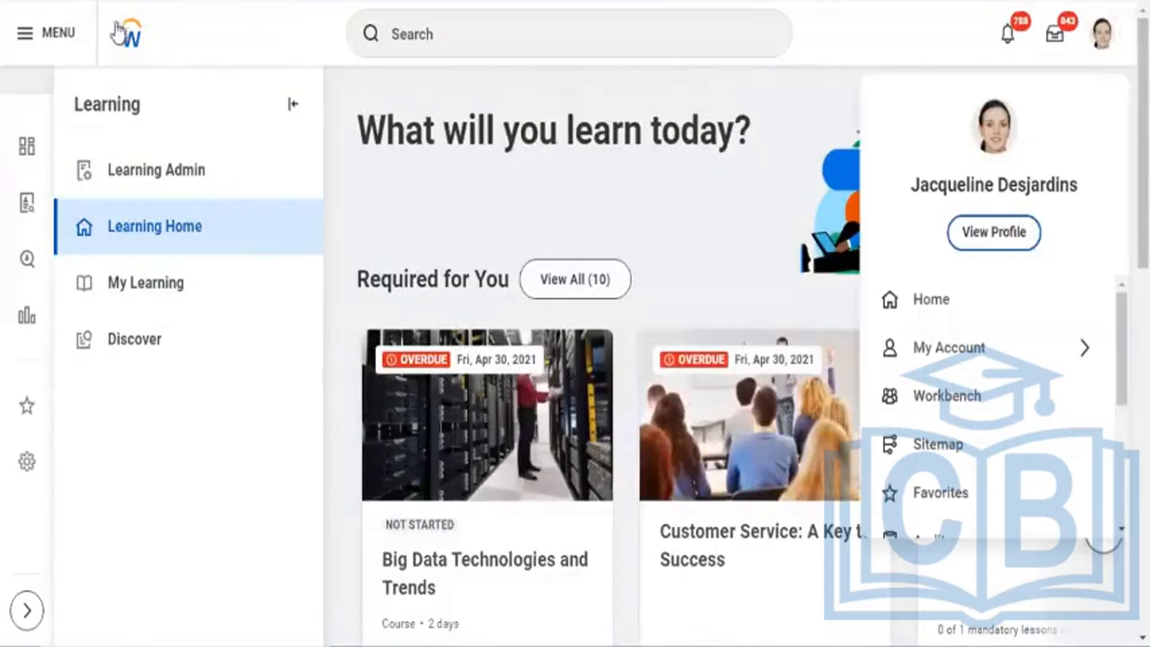
{"action": "left_click", "coordinate": [130, 37]}
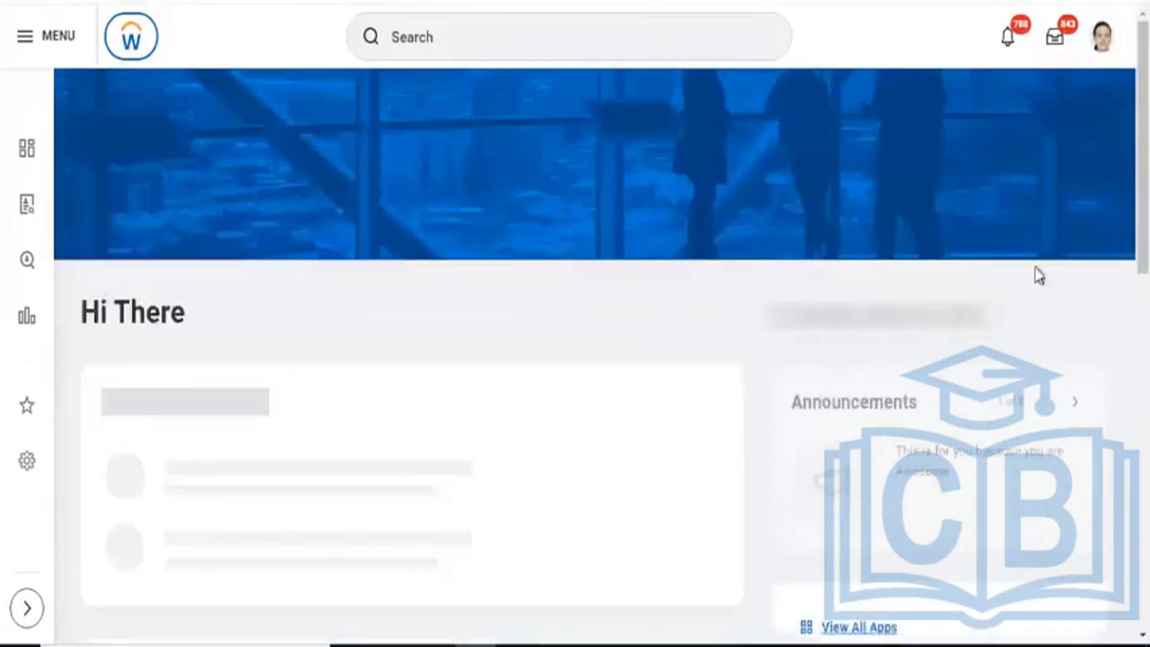
Scroll down the home page and bring up View All Apps, showing Talent and Performance, Payroll Dashboard and more.
{"action": "scroll", "coordinate": [593, 354], "scroll_direction": "down", "scroll_amount": 8}
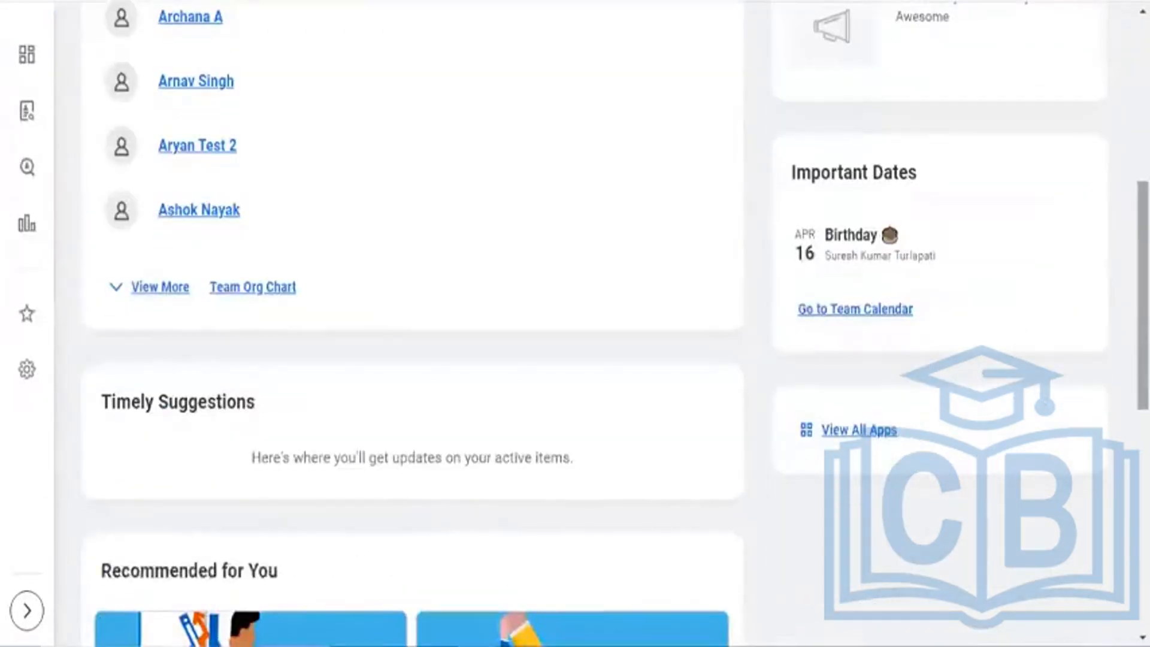
{"action": "scroll", "coordinate": [893, 267], "scroll_direction": "down", "scroll_amount": 3}
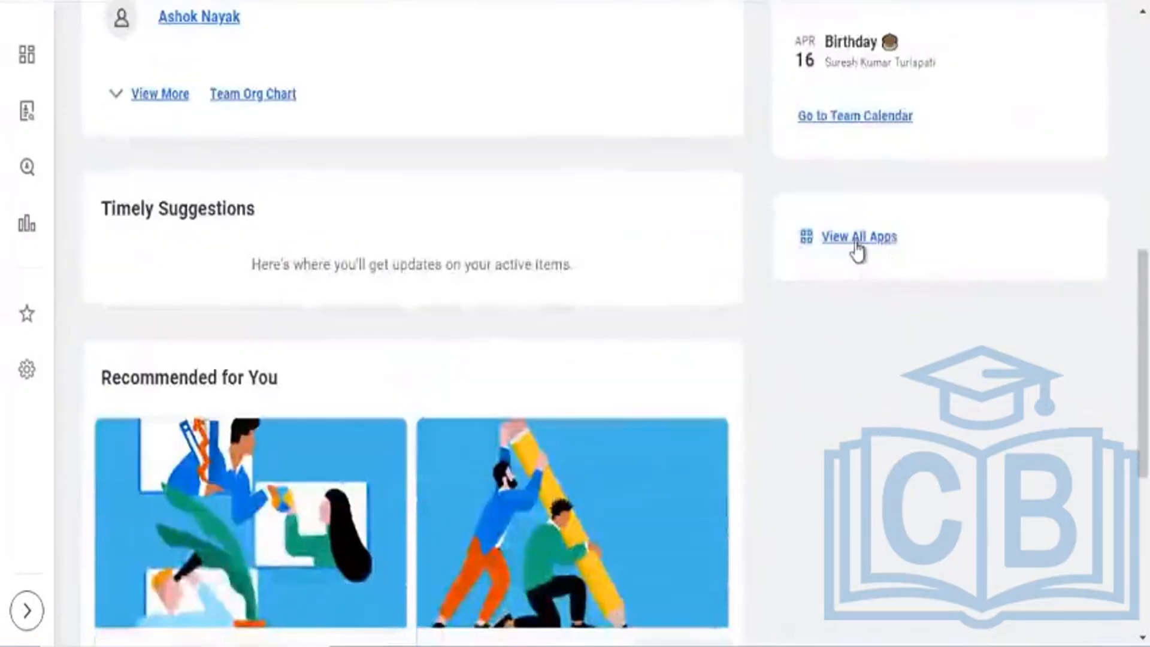
{"action": "left_click", "coordinate": [858, 248]}
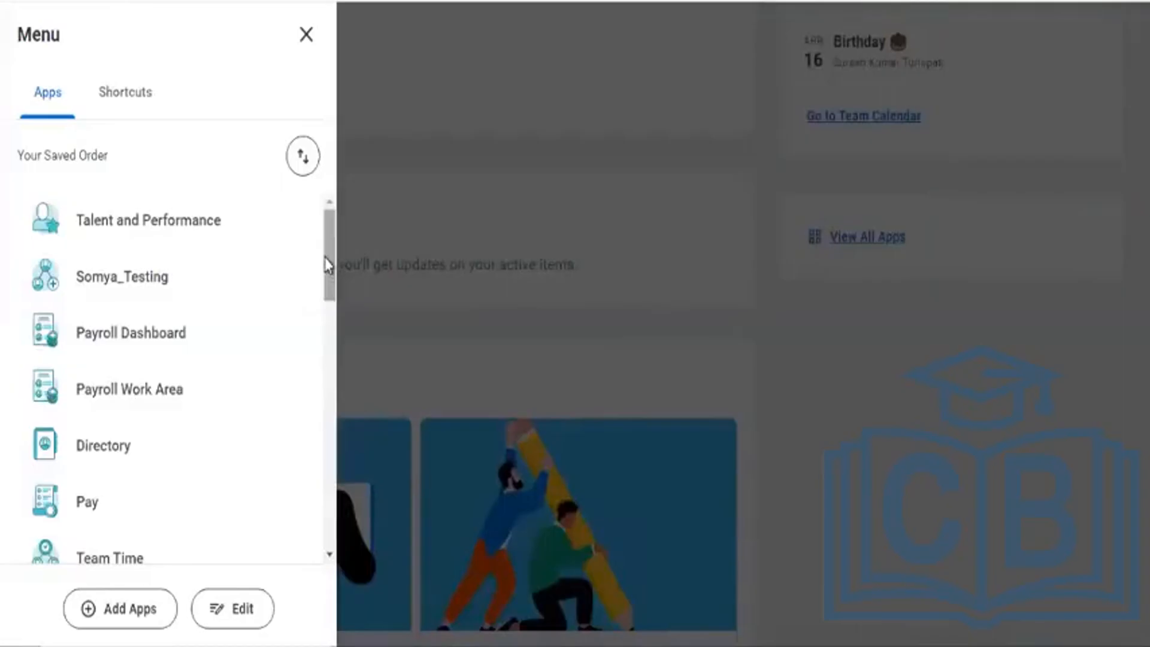
Scroll the Apps menu down until Learning Admin appears alongside Payroll, Time and Time and Absence.
{"action": "left_click_drag", "start_coordinate": [329, 286], "coordinate": [337, 399]}
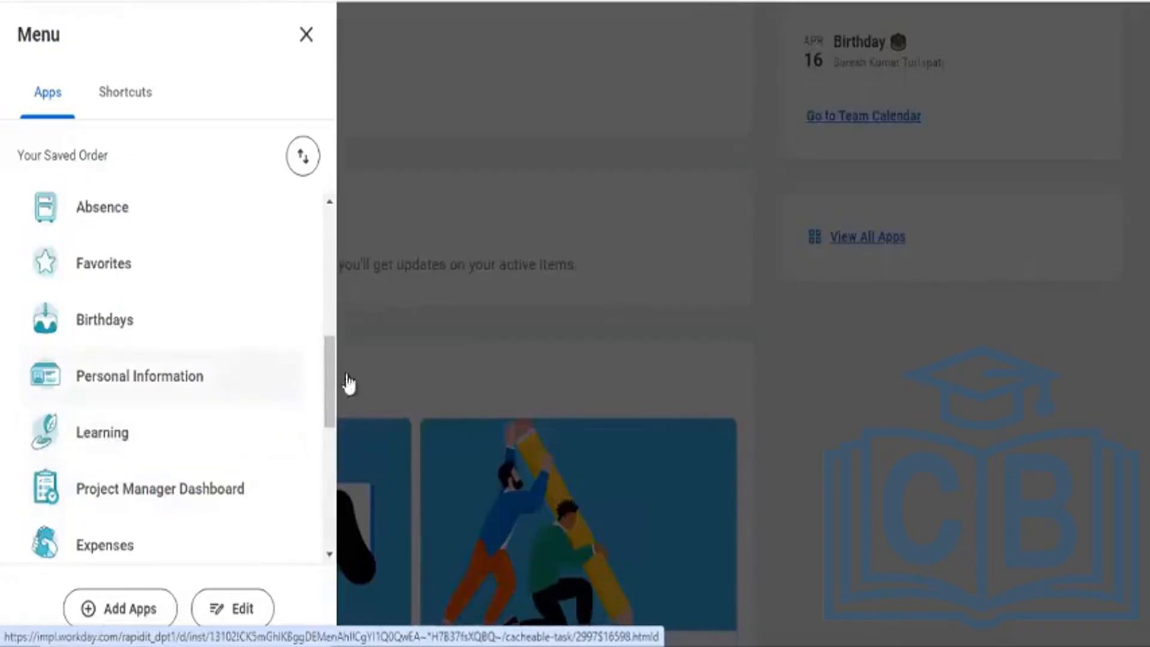
{"action": "left_click_drag", "start_coordinate": [328, 354], "coordinate": [308, 412]}
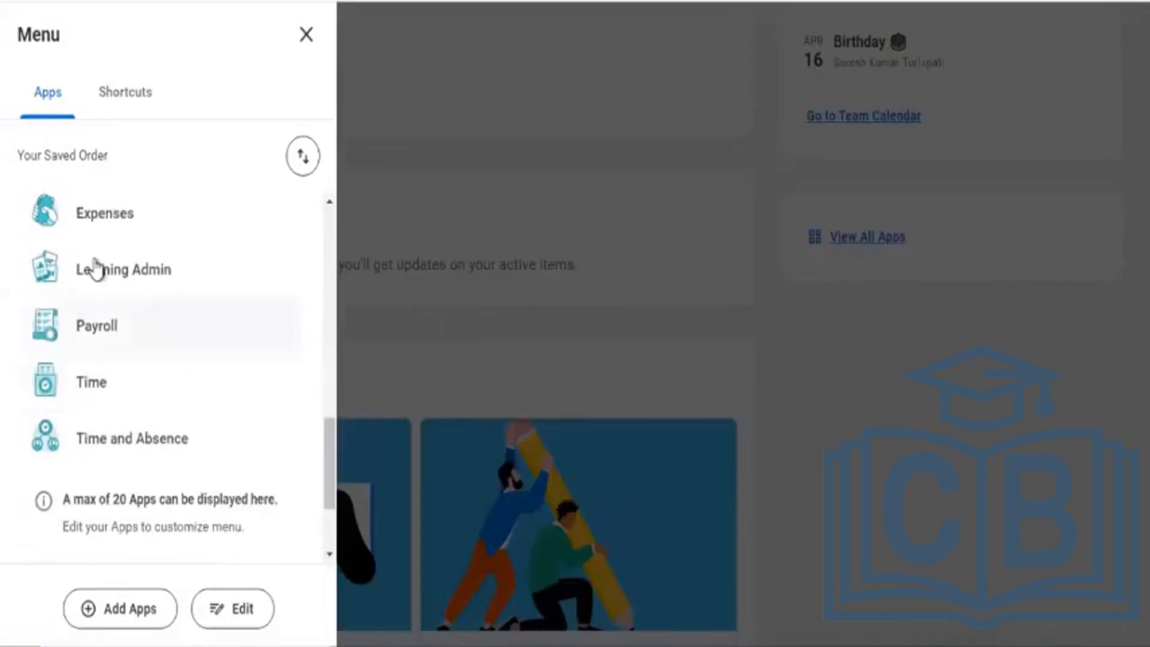
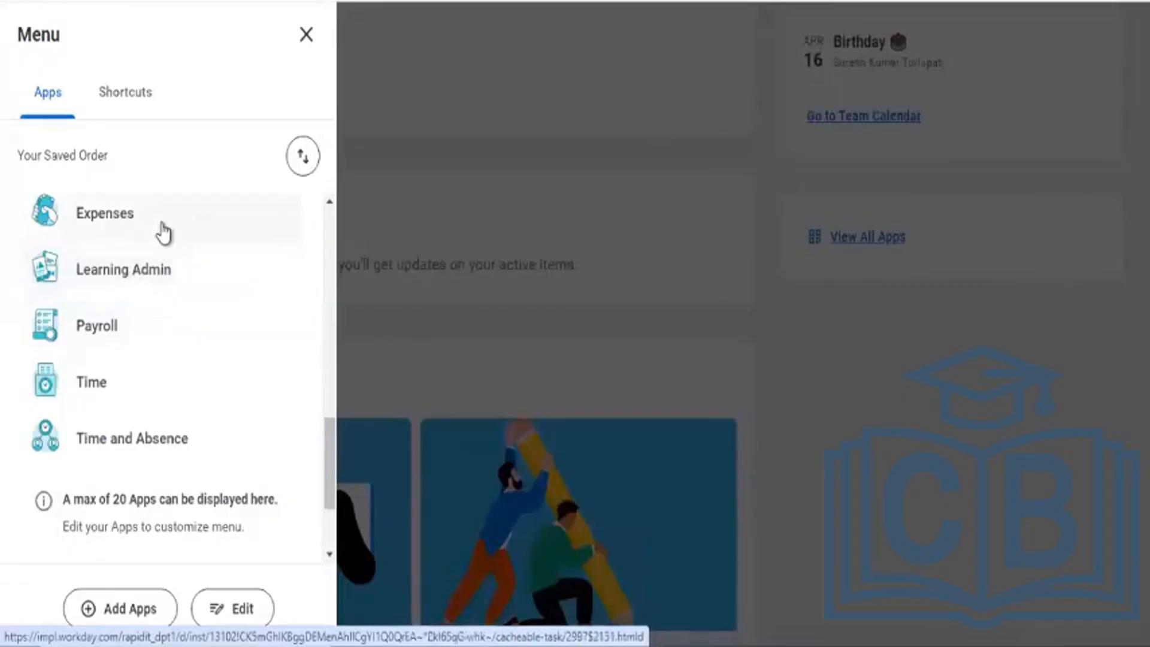
Open Learning Admin from the Menu's Apps list.
{"action": "left_click", "coordinate": [129, 286]}
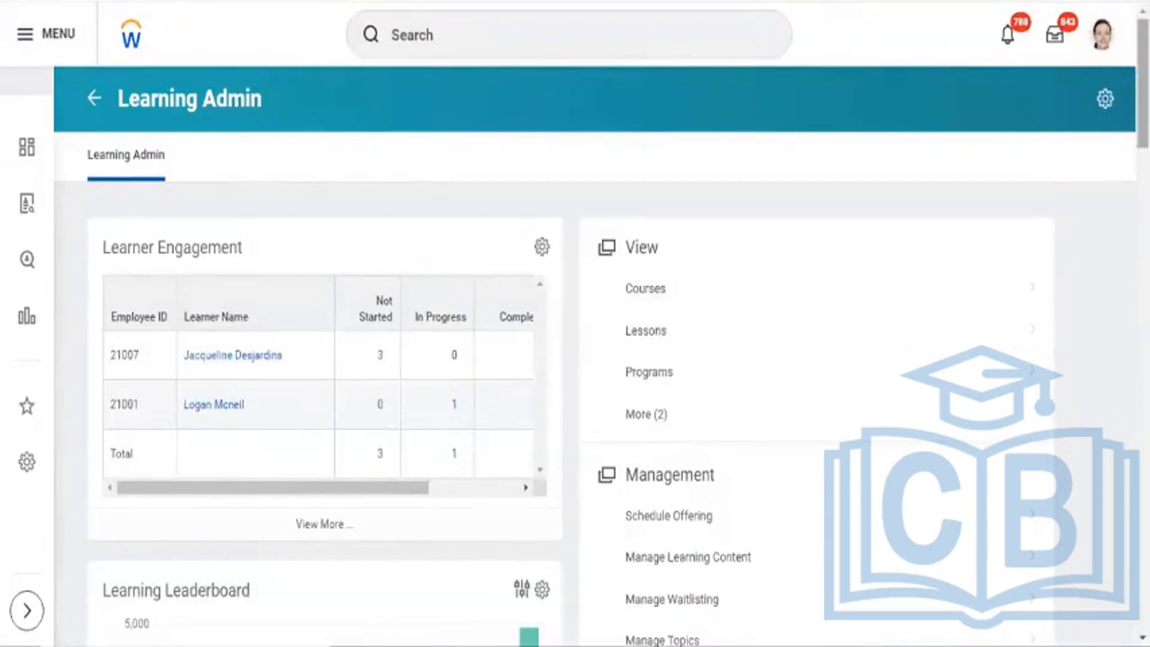
{"action": "scroll", "coordinate": [881, 70], "scroll_direction": "down", "scroll_amount": 3}
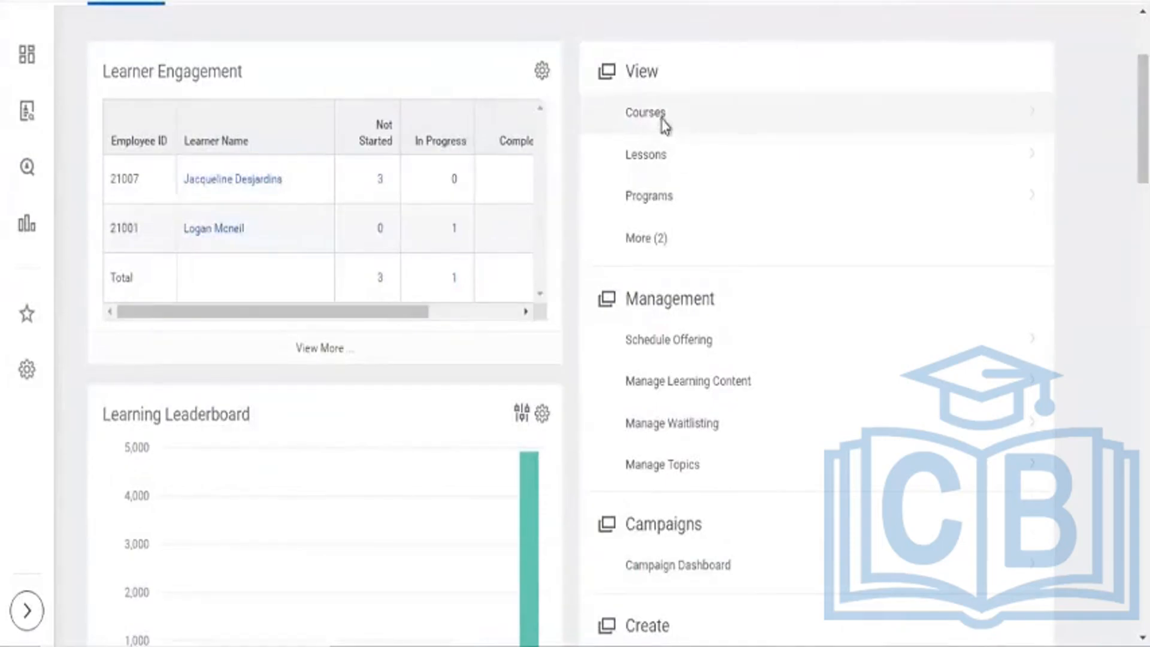
{"action": "left_click", "coordinate": [661, 119]}
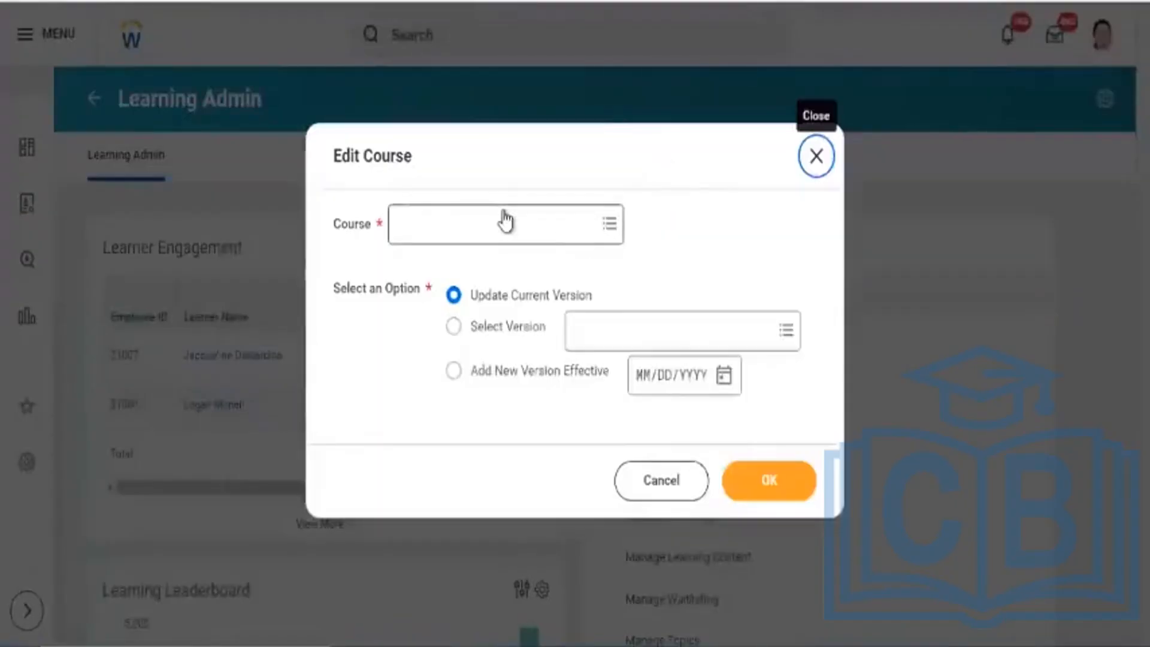
{"action": "left_click", "coordinate": [503, 211]}
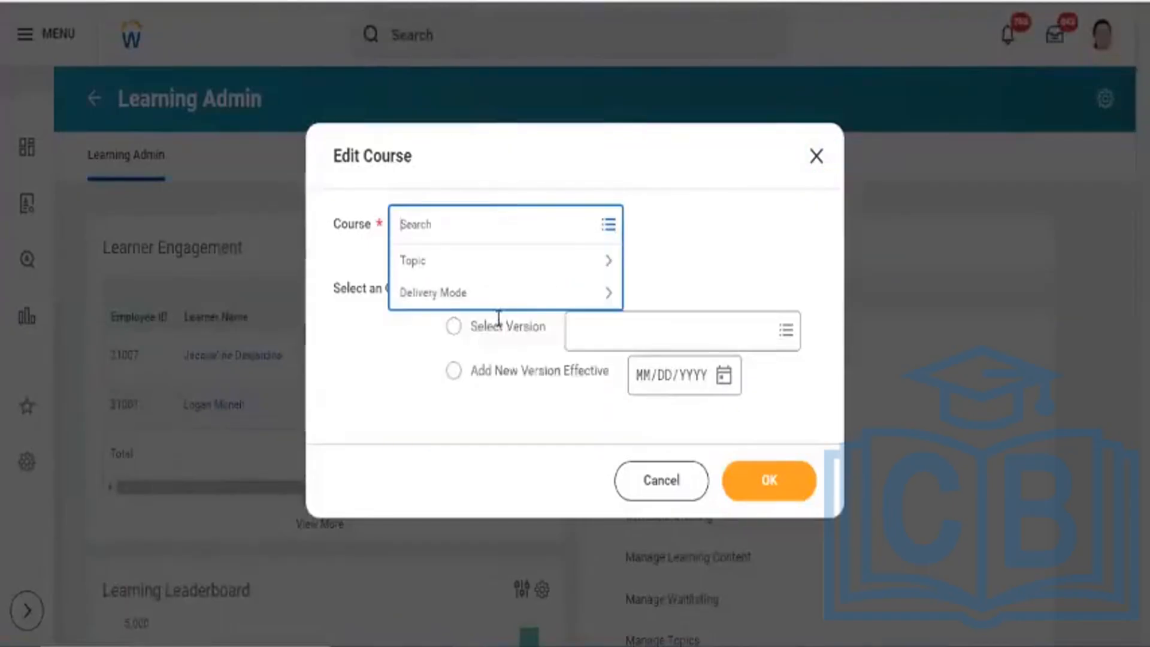
{"action": "left_click", "coordinate": [474, 263]}
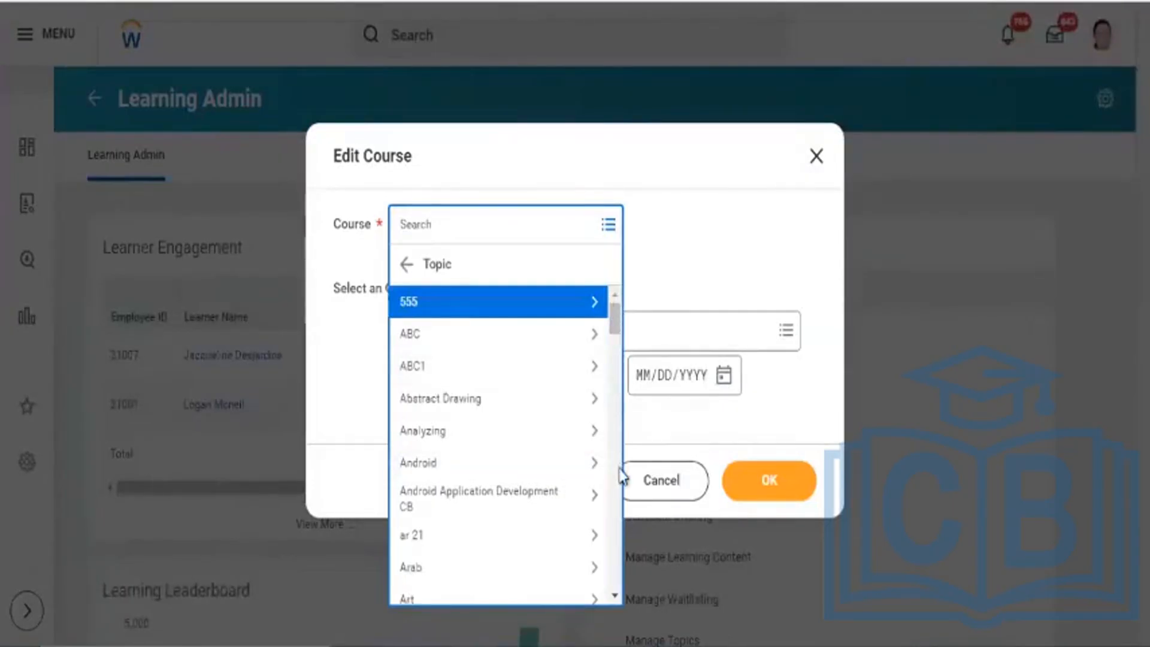
{"action": "scroll", "coordinate": [617, 479], "scroll_direction": "down", "scroll_amount": 15}
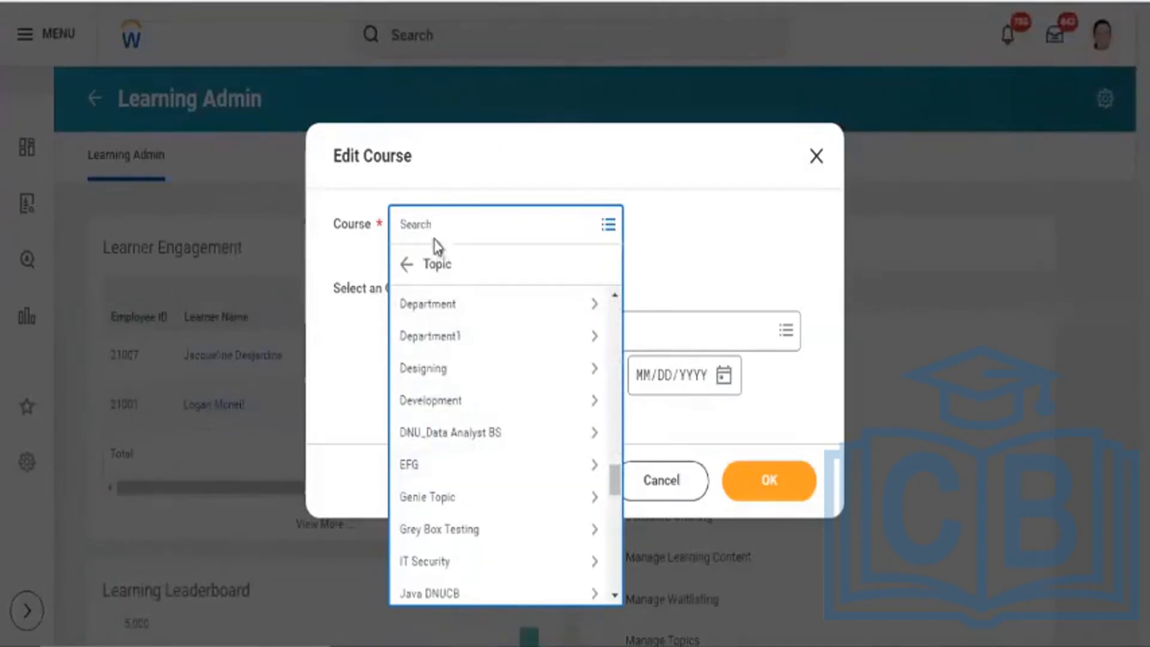
{"action": "left_click", "coordinate": [429, 221]}
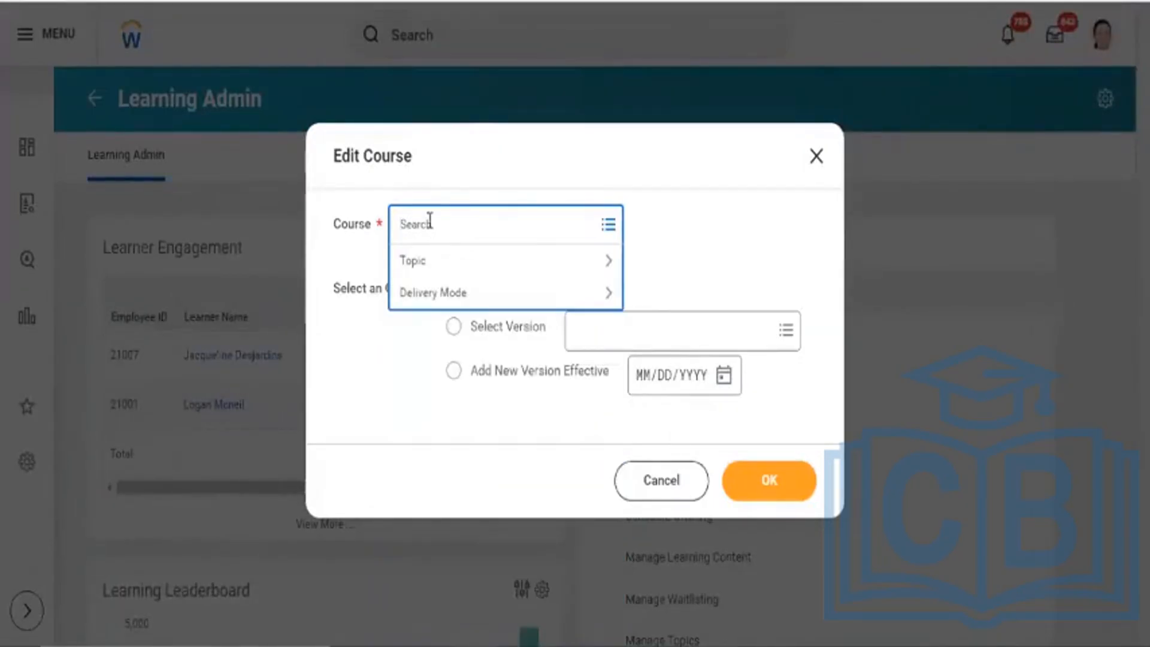
{"action": "type", "text": "workday"}
{"action": "key", "text": "Return"}
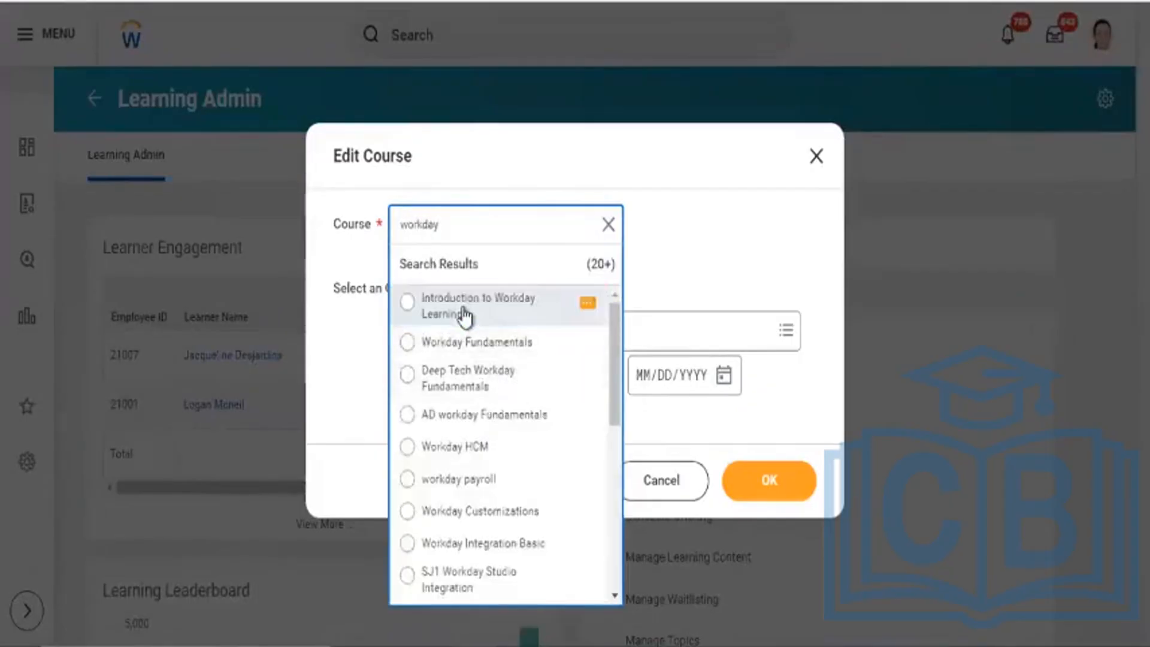
{"action": "left_click", "coordinate": [465, 315]}
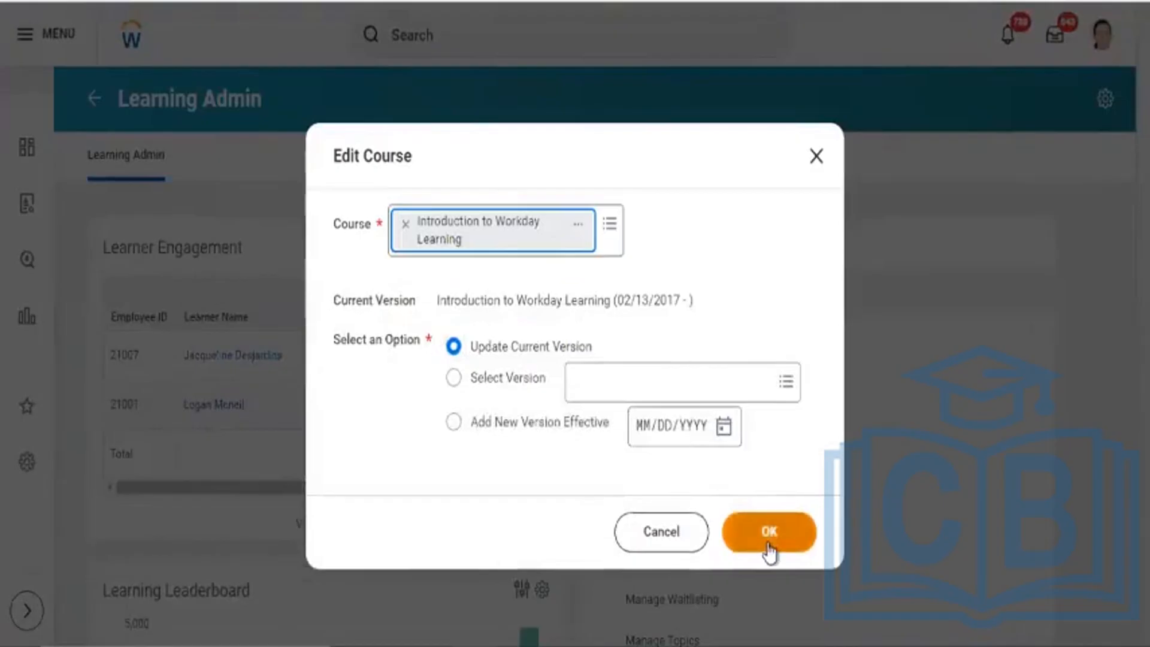
{"action": "left_click", "coordinate": [769, 550]}
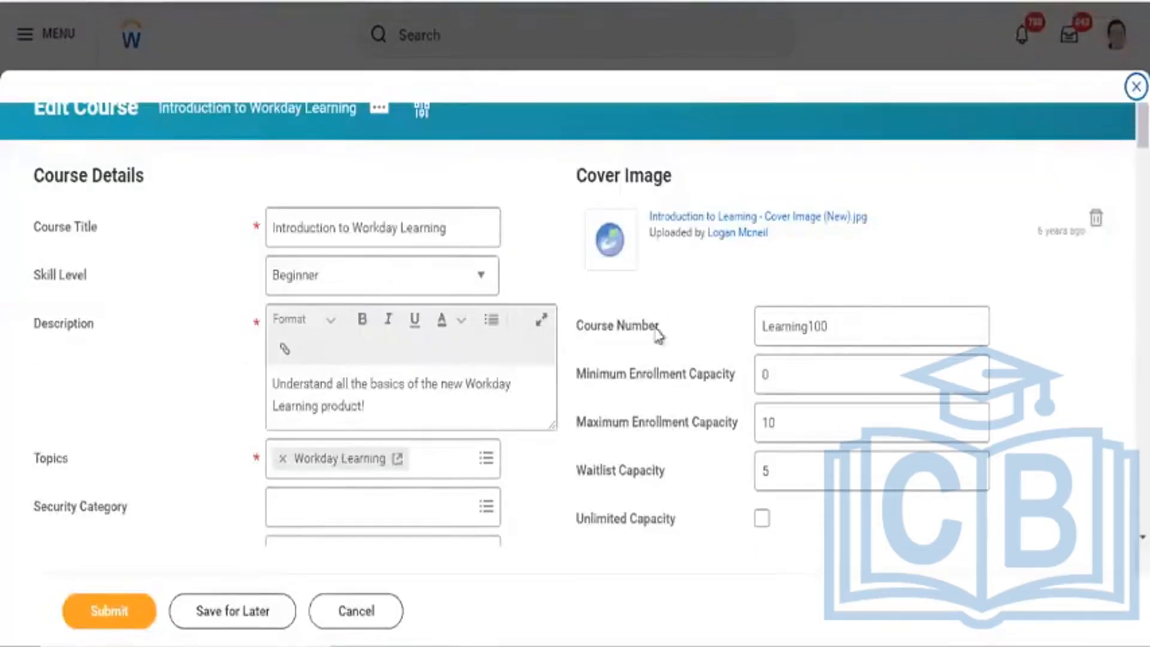
{"action": "left_click", "coordinate": [358, 607]}
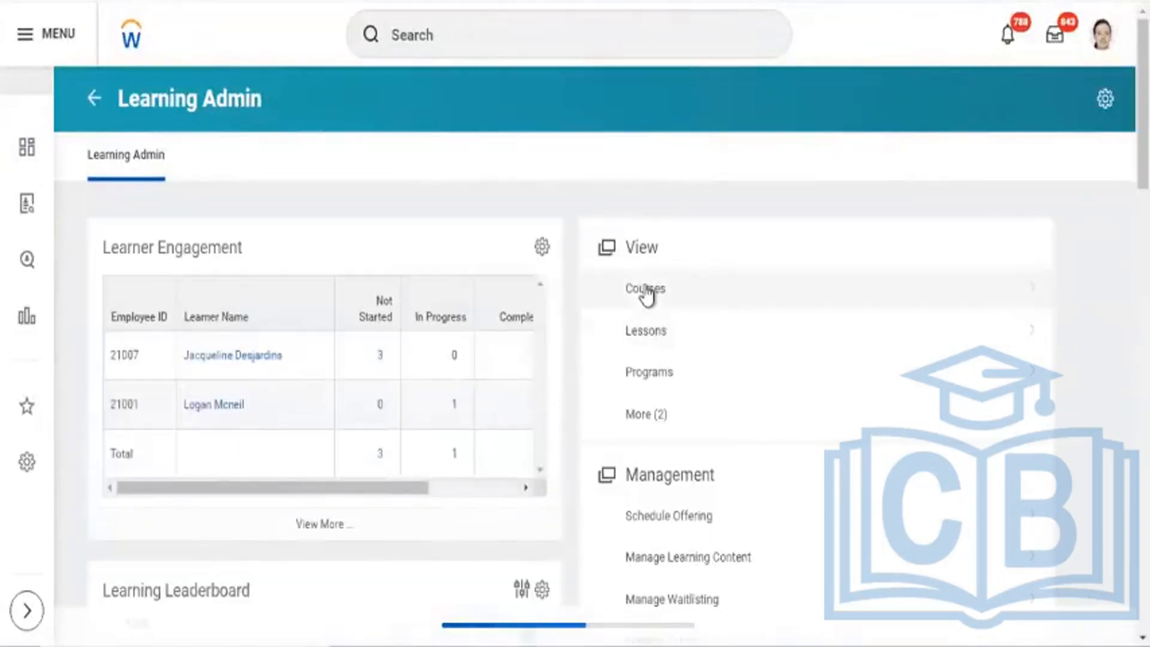
{"action": "left_click", "coordinate": [644, 289]}
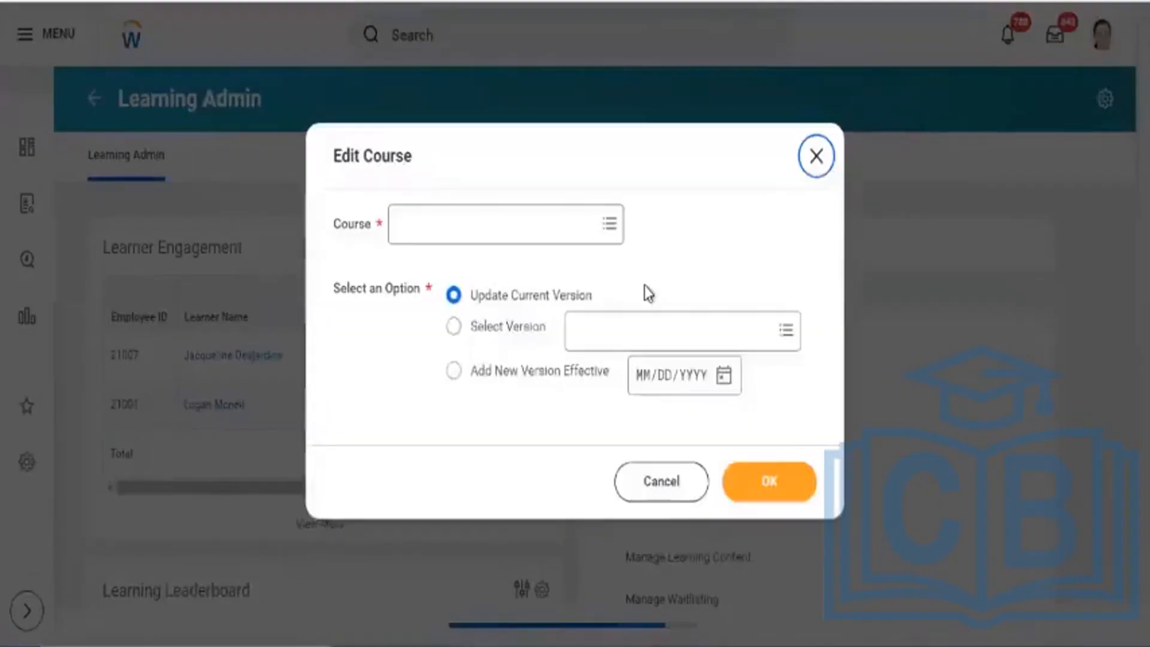
{"action": "left_click", "coordinate": [450, 193]}
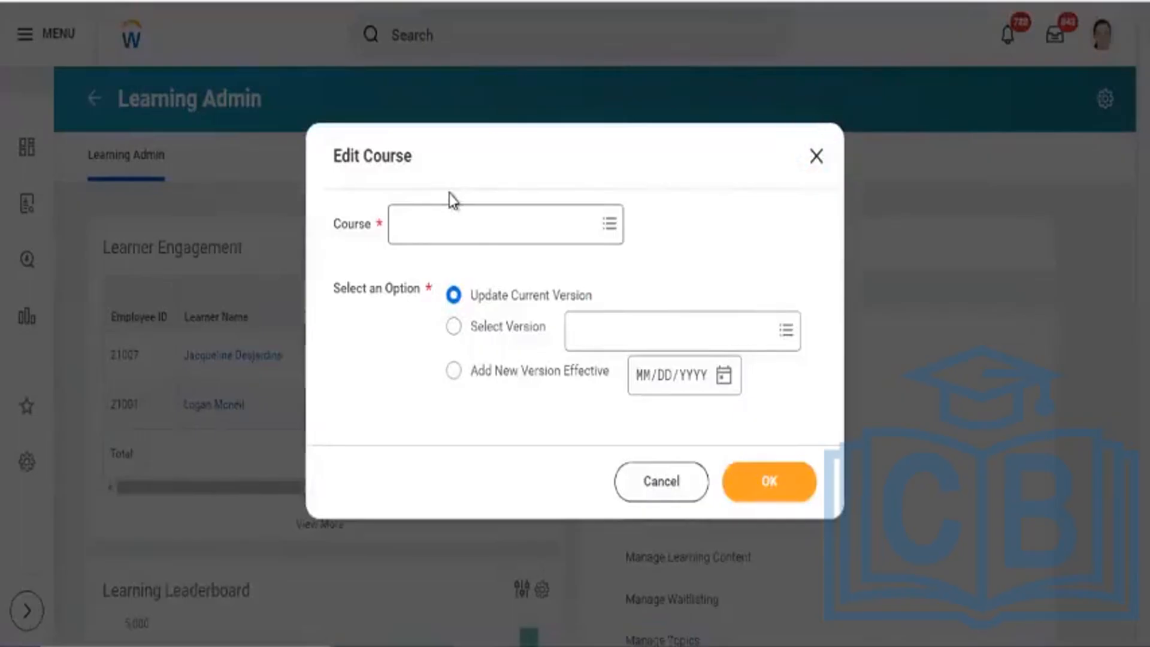
{"action": "left_click", "coordinate": [441, 223]}
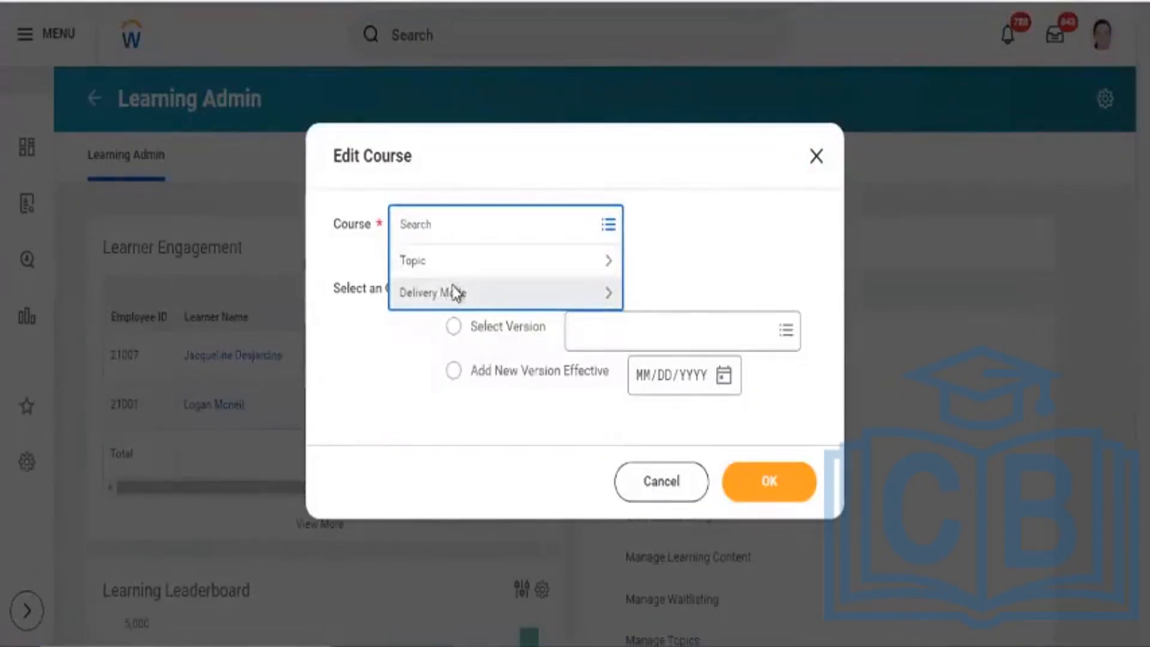
{"action": "left_click", "coordinate": [457, 293]}
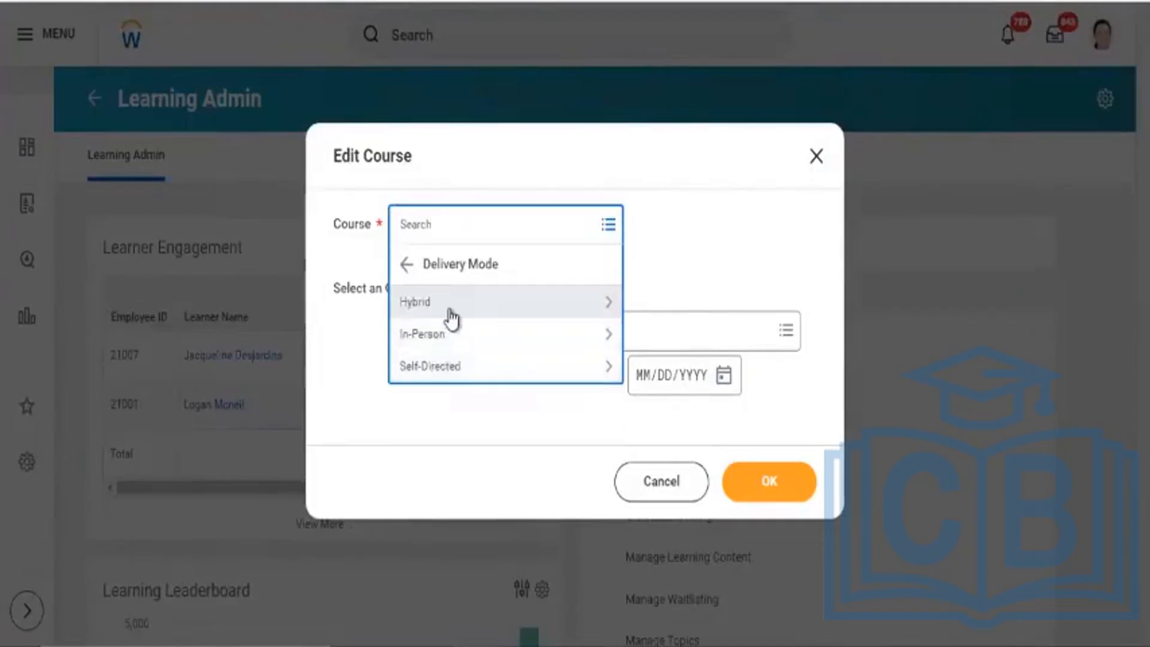
{"action": "left_click", "coordinate": [452, 317]}
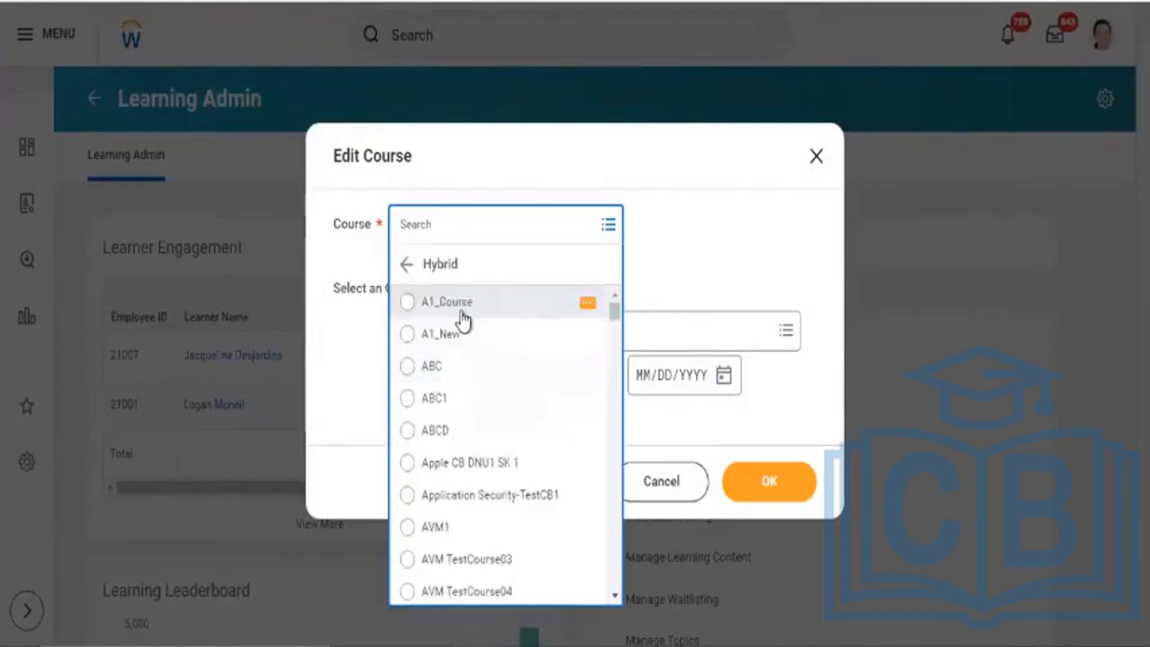
{"action": "left_click", "coordinate": [462, 313]}
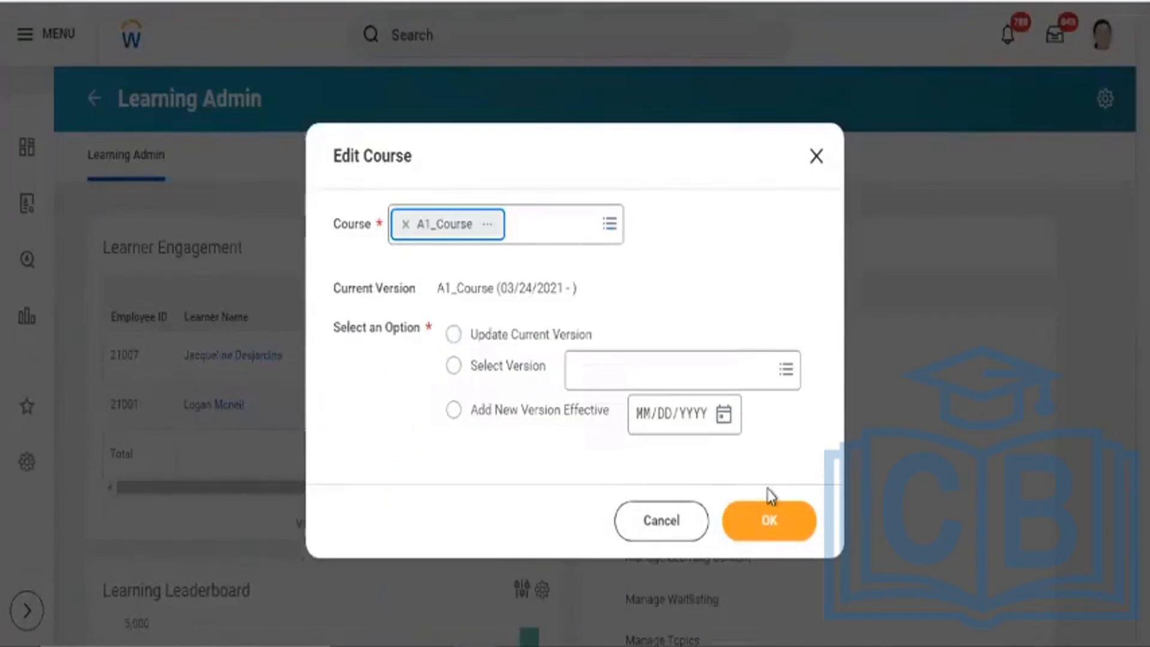
{"action": "left_click", "coordinate": [454, 334]}
{"action": "left_click", "coordinate": [767, 523]}
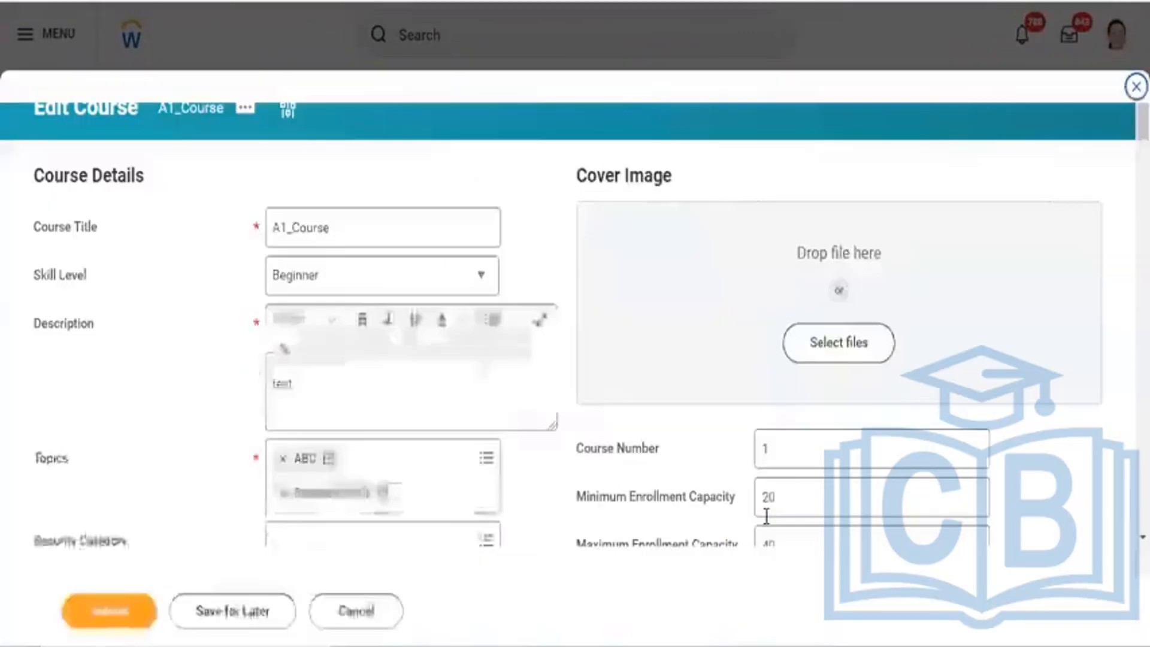
{"action": "left_click", "coordinate": [355, 614]}
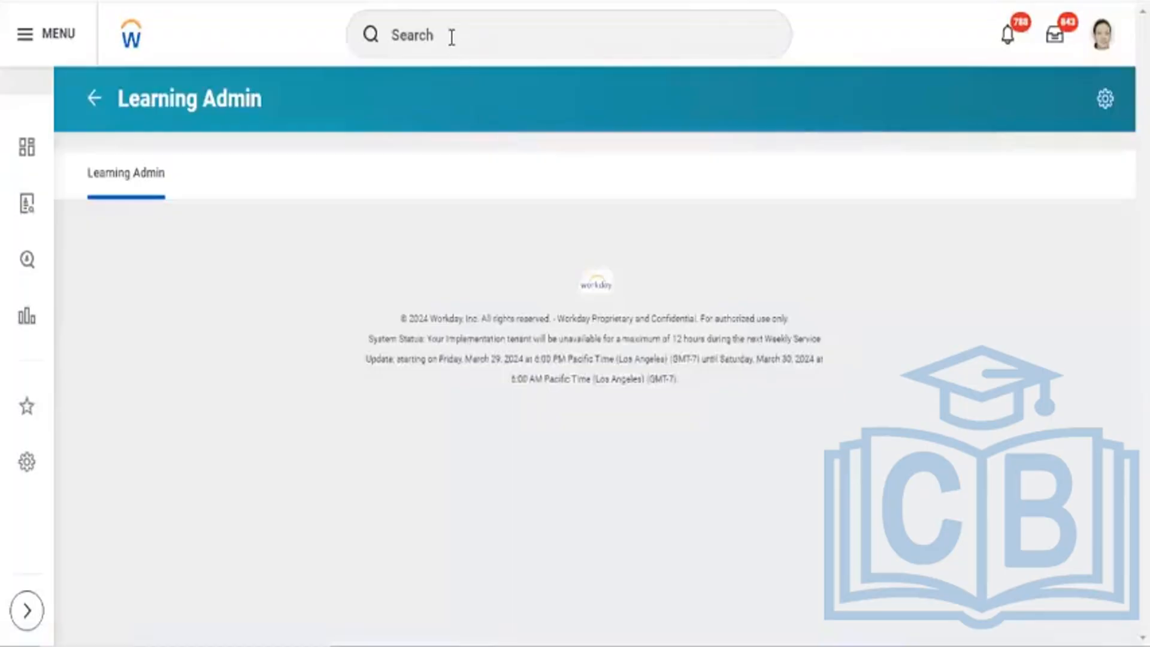
{"action": "left_click", "coordinate": [451, 37]}
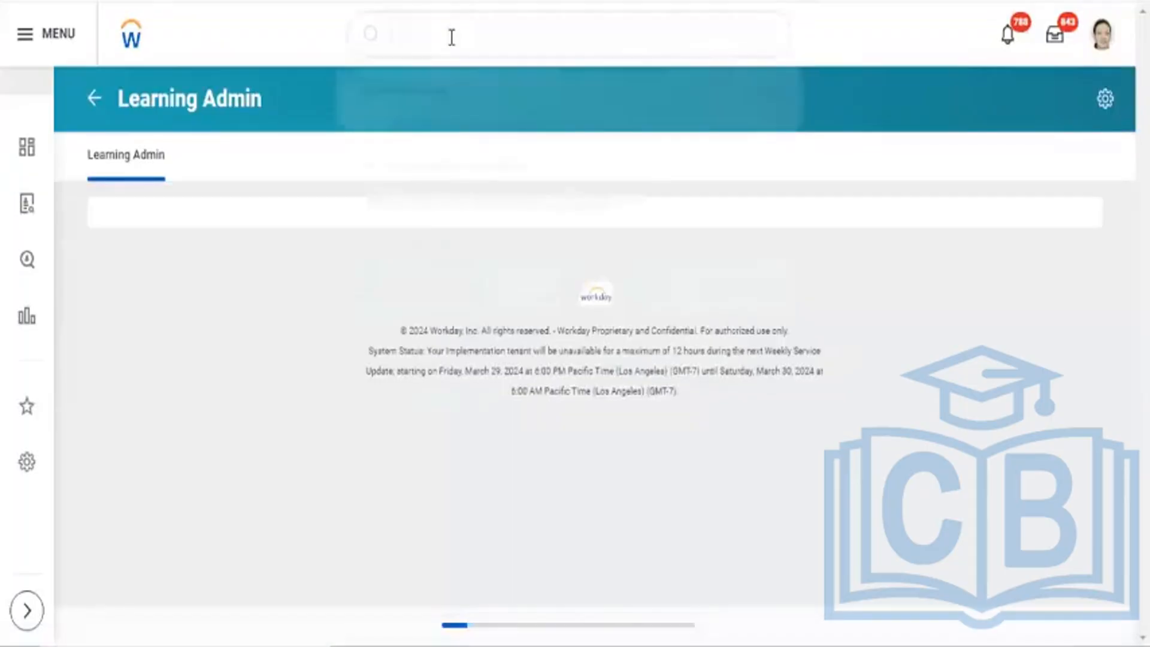
{"action": "type", "text": "mainta"}
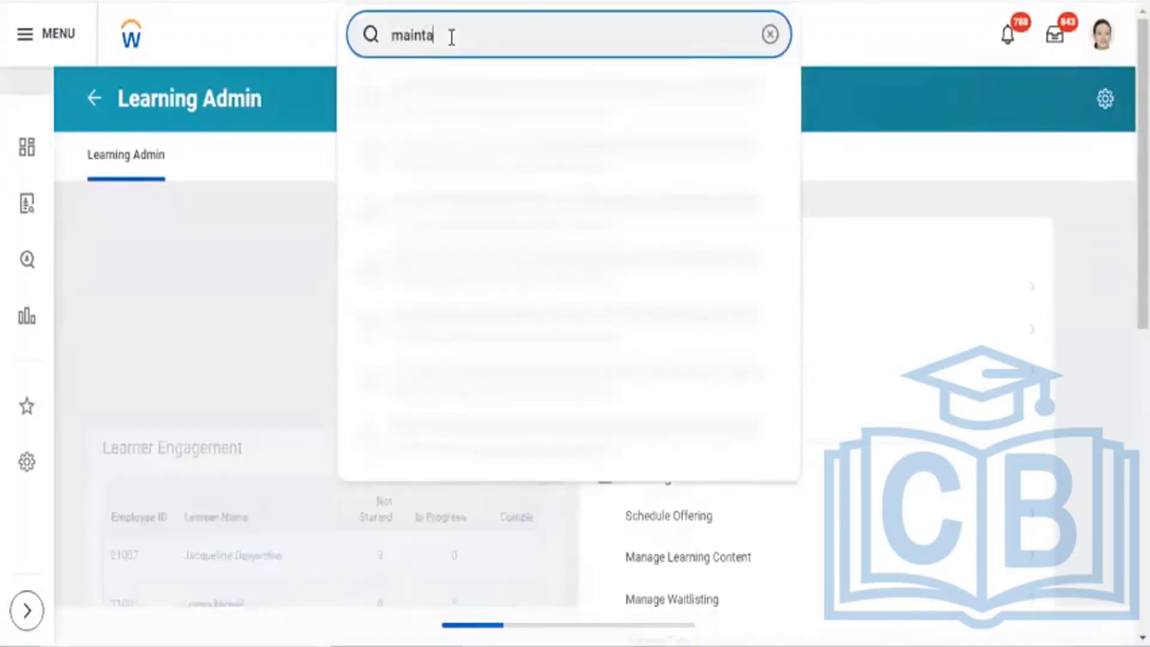
{"action": "type", "text": "in cour"}
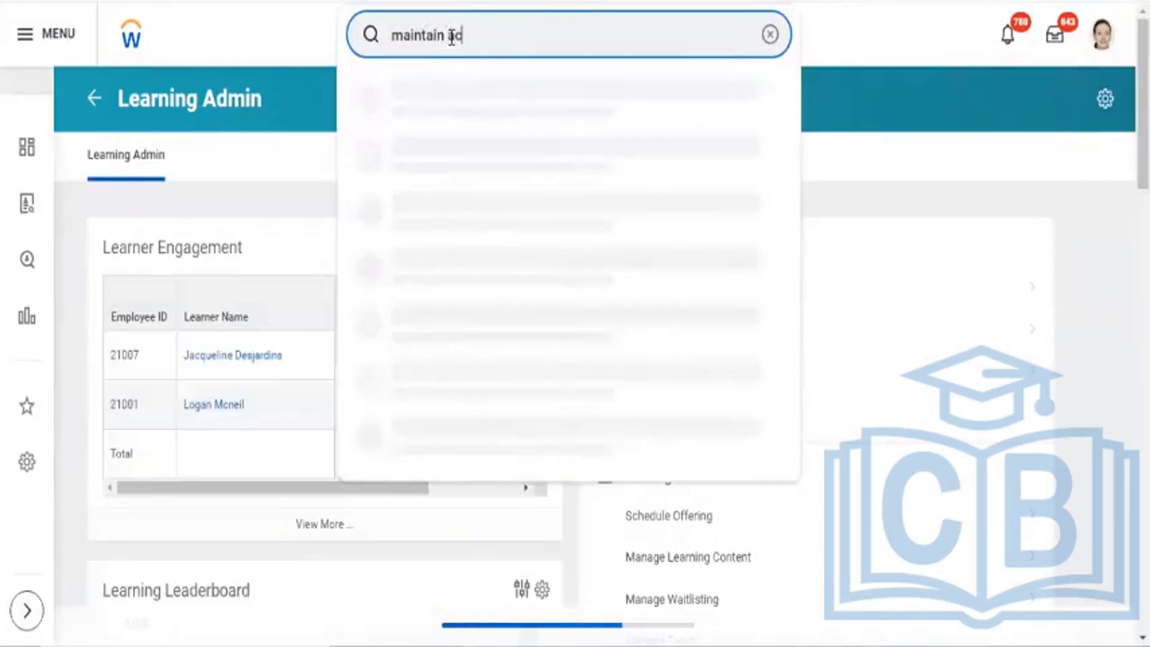
{"action": "left_click", "coordinate": [457, 36]}
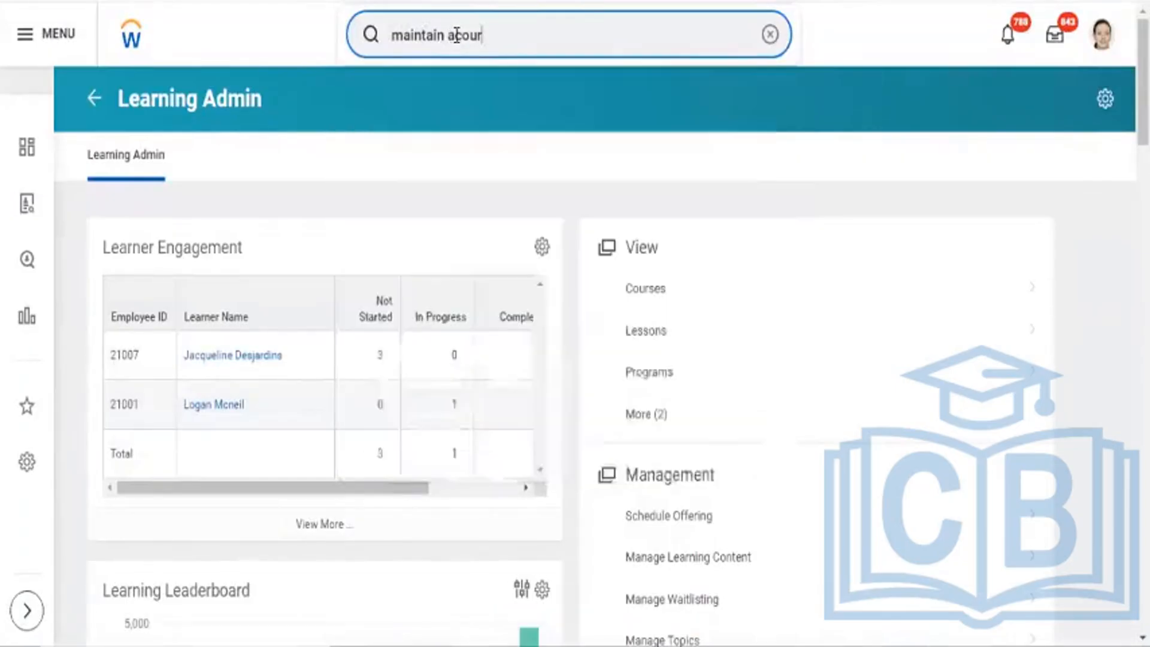
{"action": "key", "text": "BackSpace"}
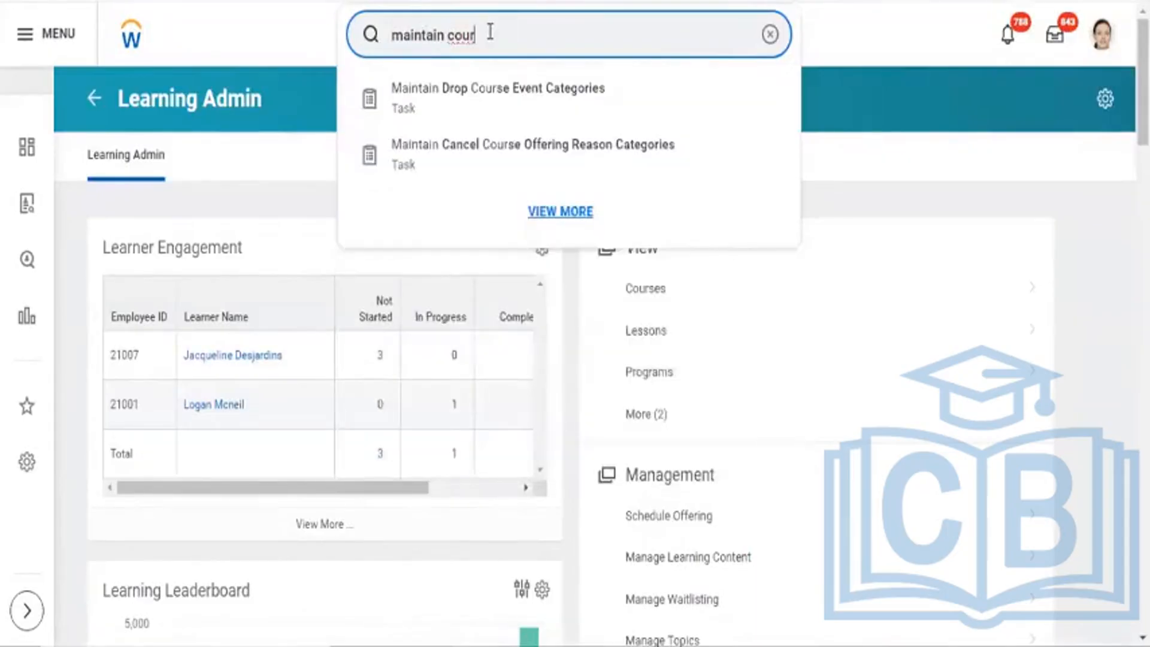
{"action": "type", "text": "se"}
{"action": "key", "text": "BackSpace"}
{"action": "key", "text": "BackSpace"}
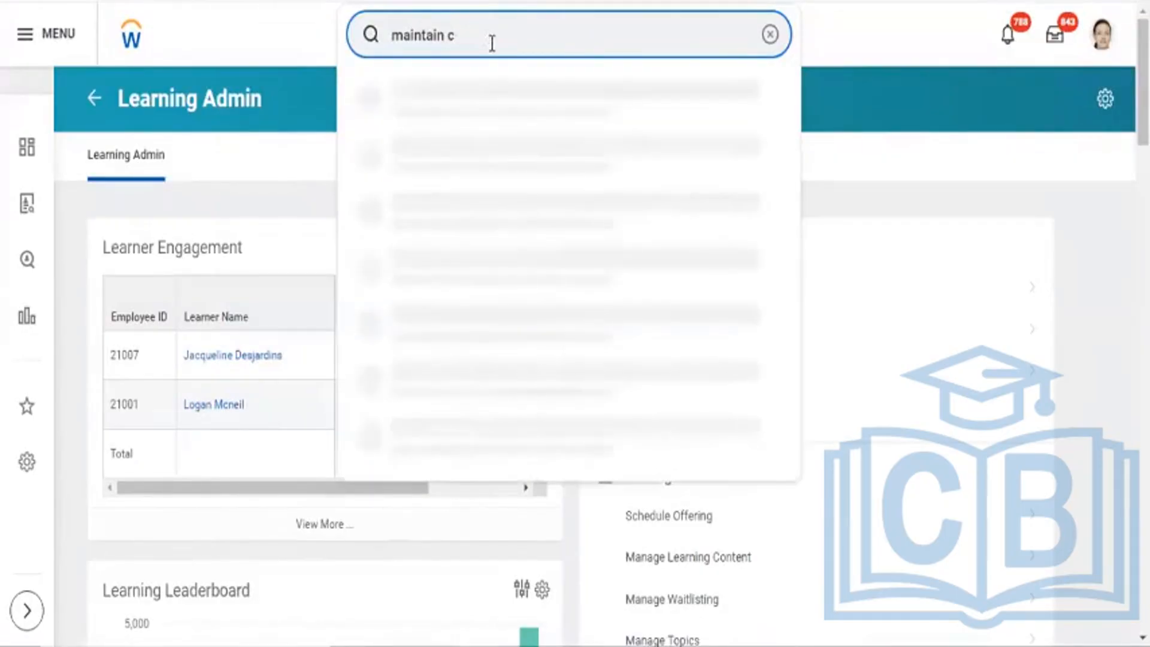
{"action": "key", "text": "BackSpace"}
{"action": "key", "text": "BackSpace"}
{"action": "key", "text": "BackSpace"}
{"action": "key", "text": "BackSpace"}
{"action": "key", "text": "BackSpace"}
{"action": "key", "text": "BackSpace"}
{"action": "key", "text": "BackSpace"}
{"action": "type", "text": "v"}
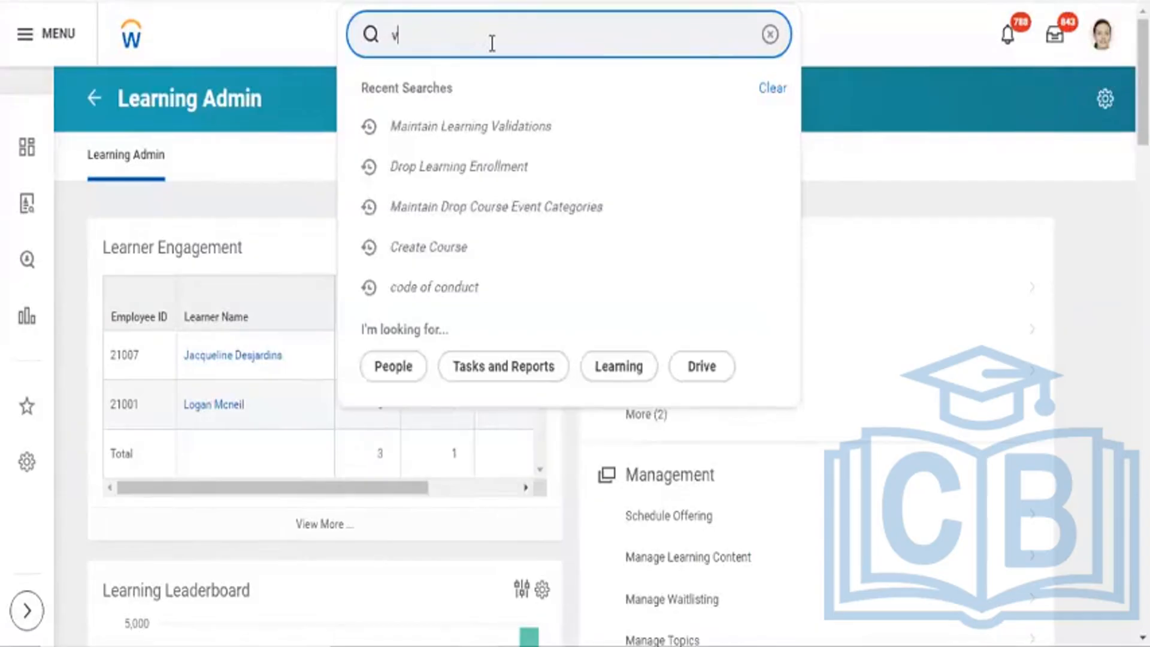
{"action": "type", "text": "iew course"}
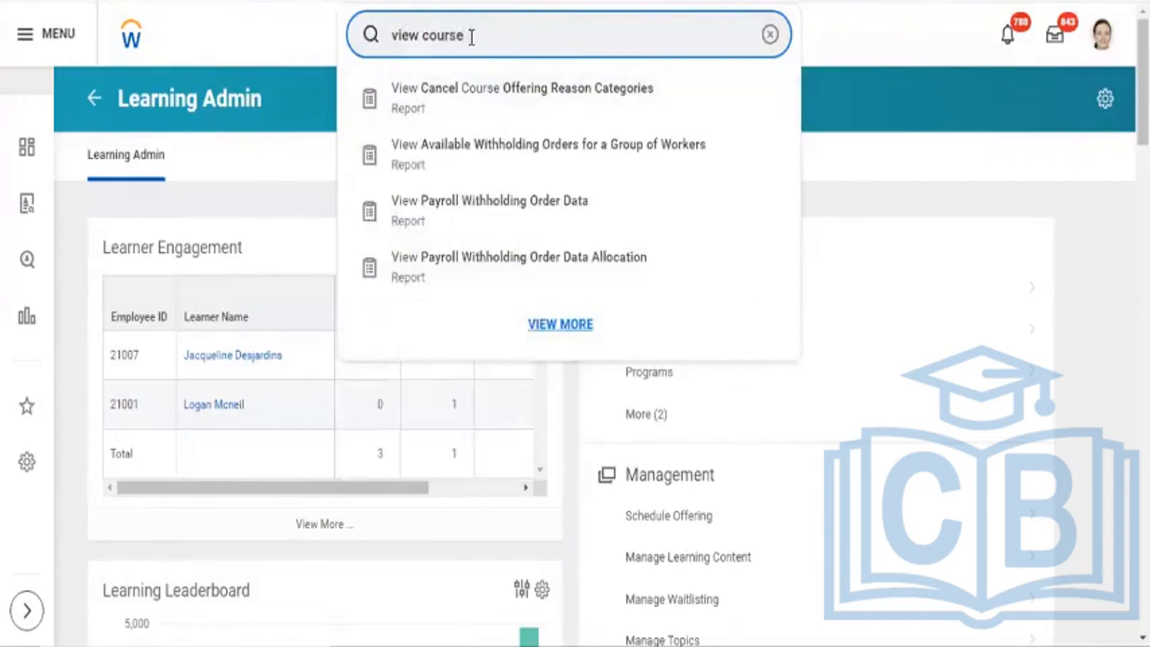
{"action": "double_click", "coordinate": [260, 165]}
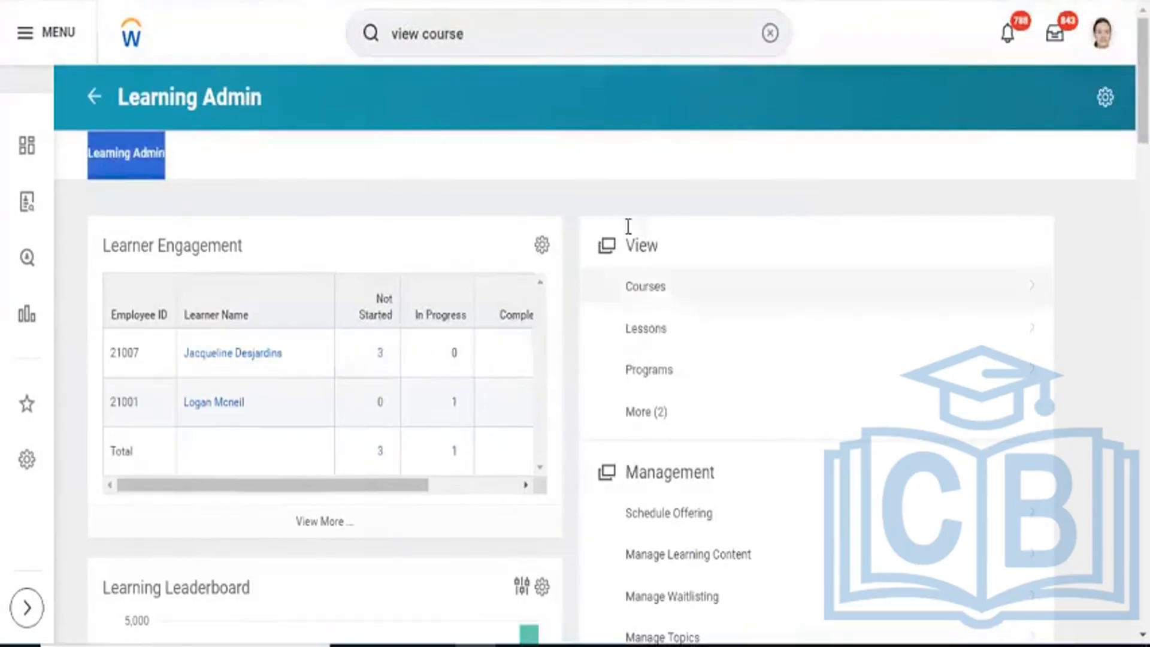
Expand the View list with More (2) and open the Campaigns prompt.
{"action": "double_click", "coordinate": [630, 246]}
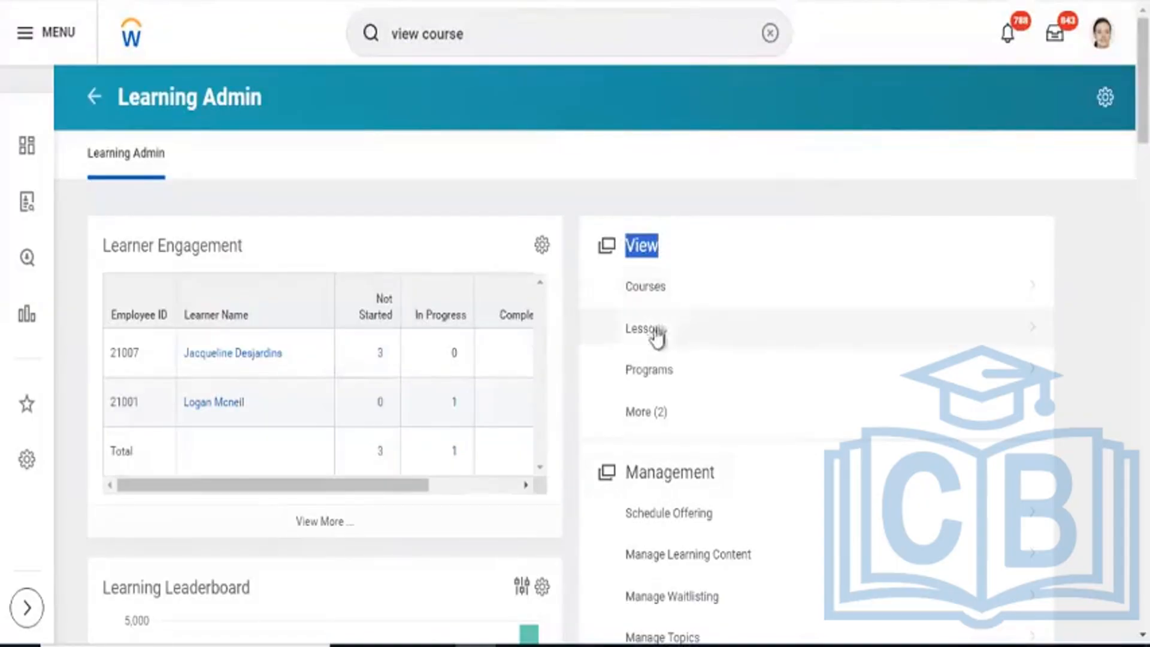
{"action": "left_click", "coordinate": [647, 412]}
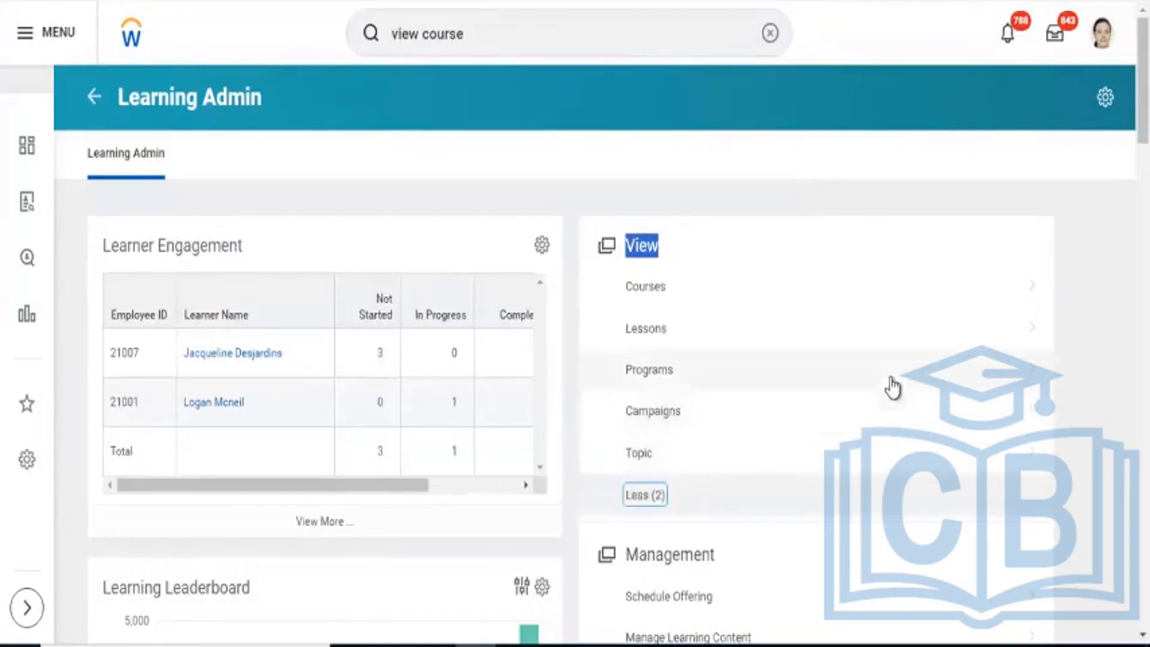
{"action": "left_click", "coordinate": [762, 432]}
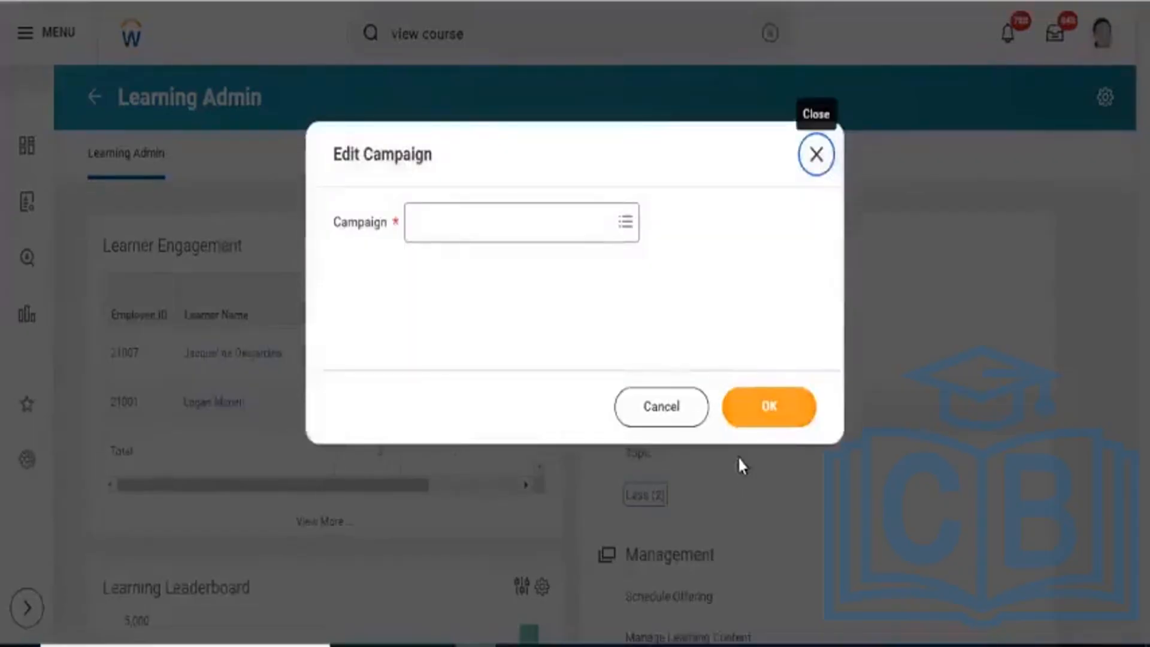
Search campaigns for 'new', review the three matches, and close the Edit Campaign dialog.
{"action": "left_click", "coordinate": [536, 226]}
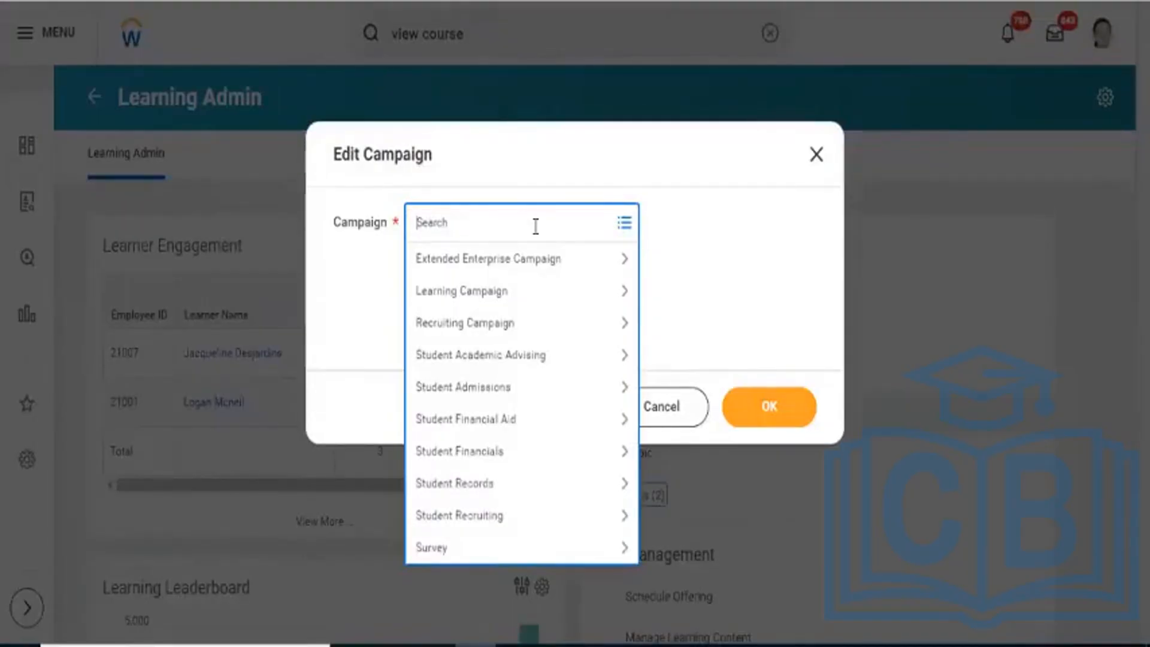
{"action": "type", "text": "new hire"}
{"action": "key", "text": "Return"}
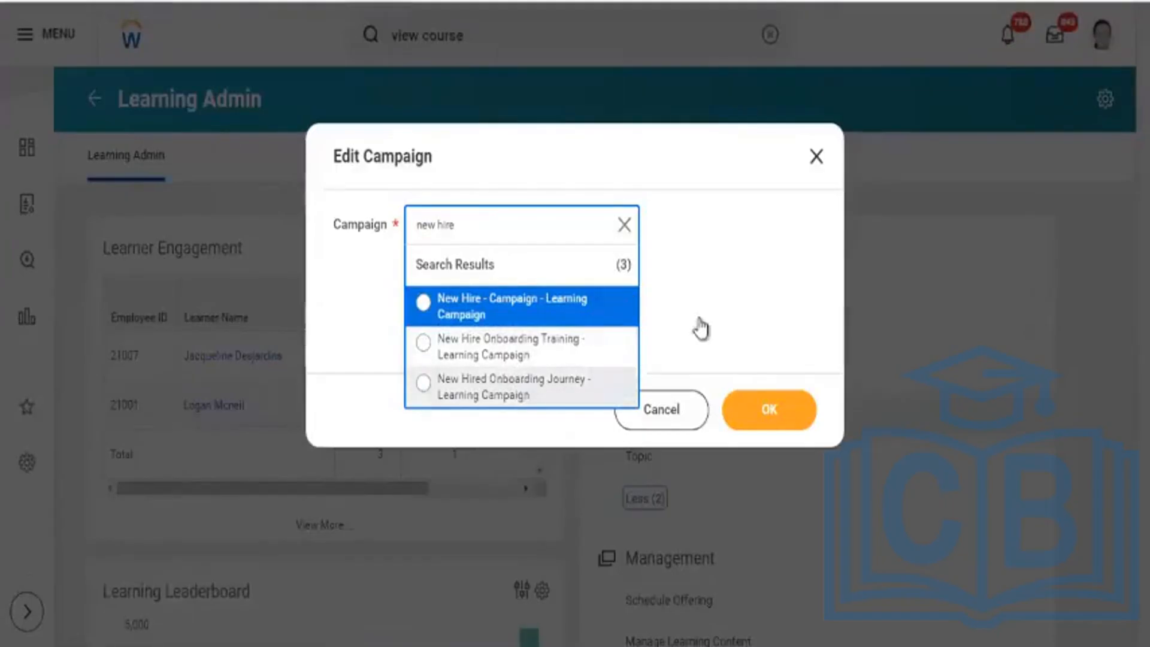
{"action": "left_click", "coordinate": [816, 157]}
{"action": "left_click", "coordinate": [676, 290]}
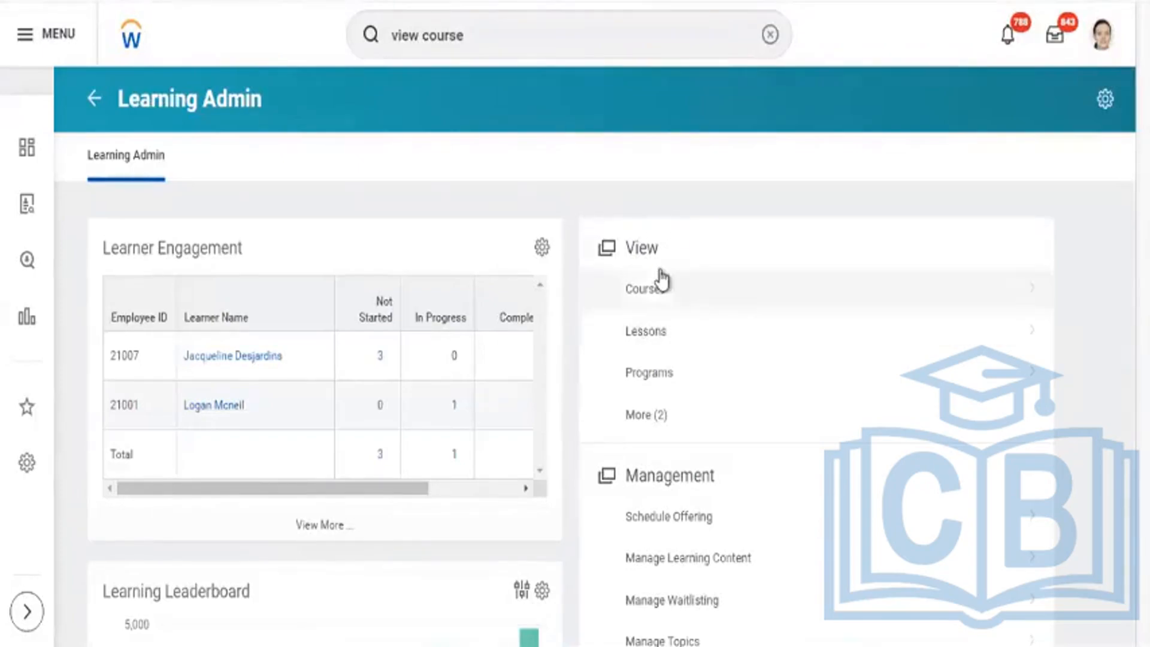
Reveal Campaigns and Topic under View and clear the old 'view course' search text.
{"action": "left_click", "coordinate": [635, 419]}
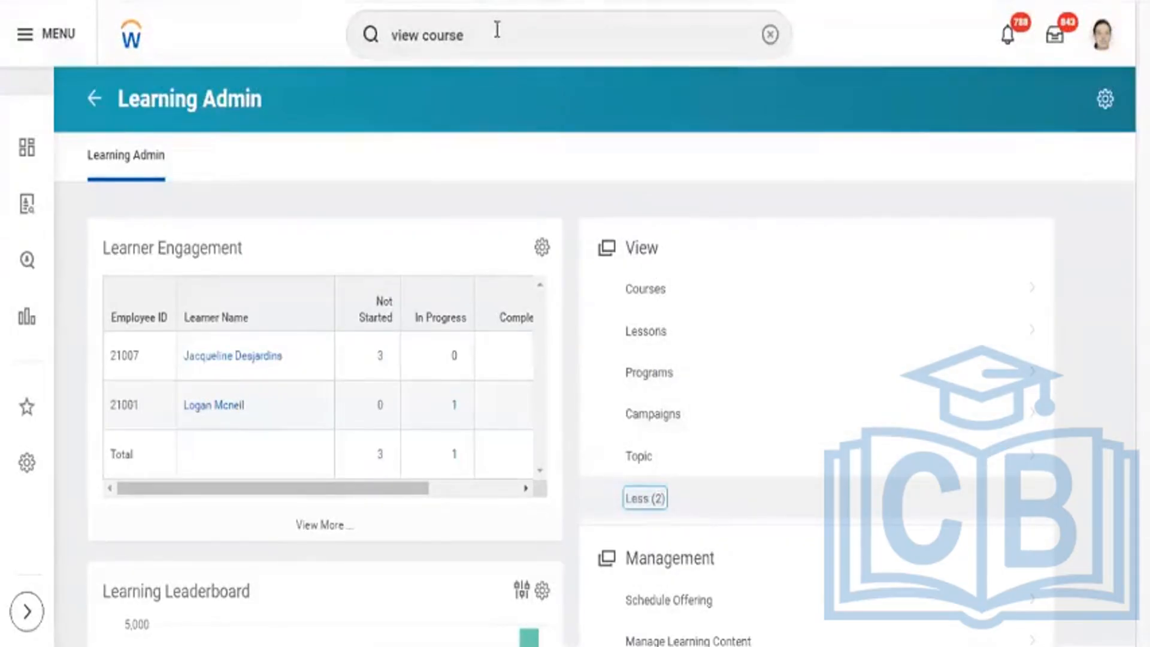
{"action": "left_click", "coordinate": [476, 28]}
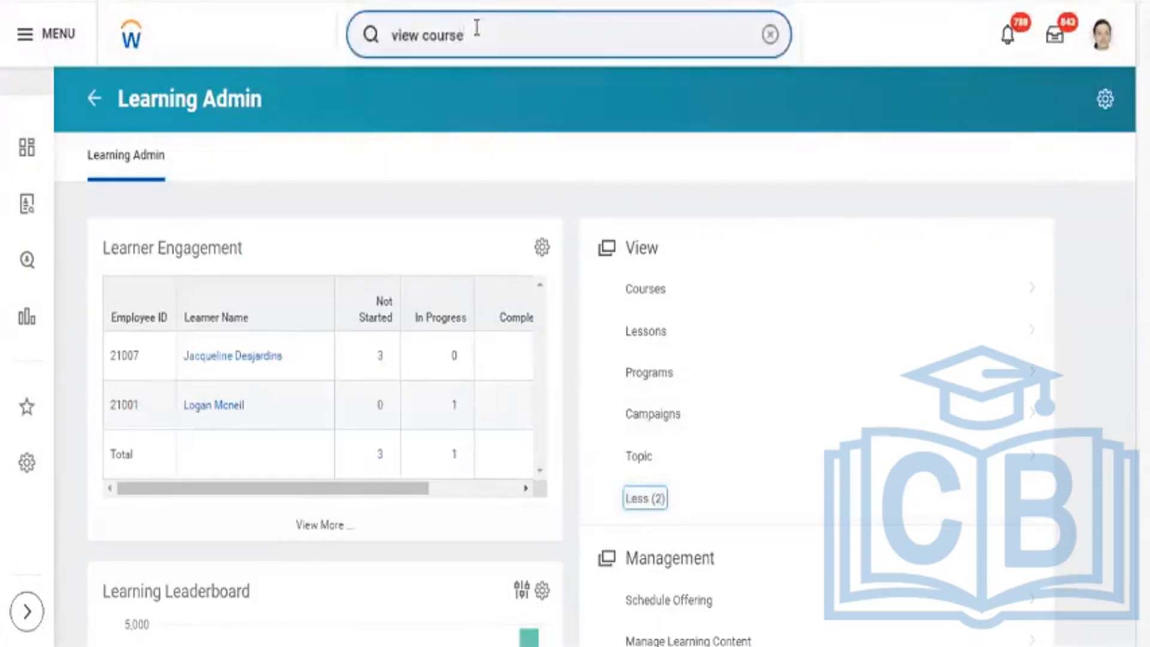
{"action": "key", "text": "BackSpace"}
{"action": "key", "text": "BackSpace"}
{"action": "key", "text": "BackSpace"}
{"action": "key", "text": "BackSpace"}
{"action": "key", "text": "BackSpace"}
{"action": "key", "text": "BackSpace"}
{"action": "key", "text": "BackSpace"}
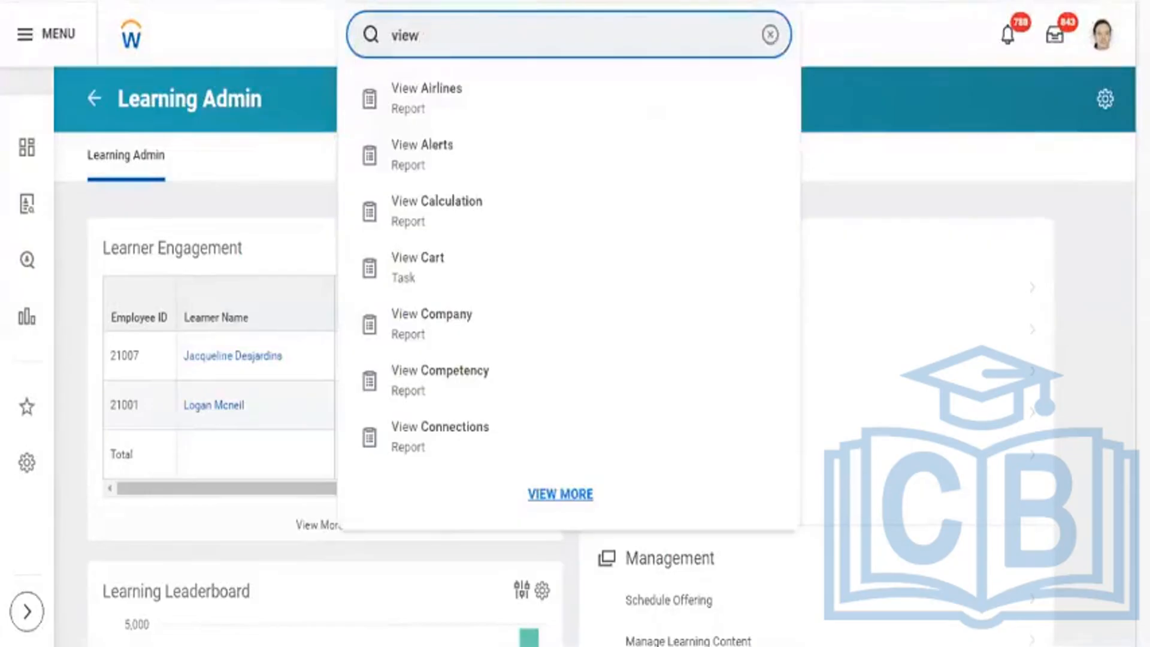
{"action": "left_click", "coordinate": [771, 36]}
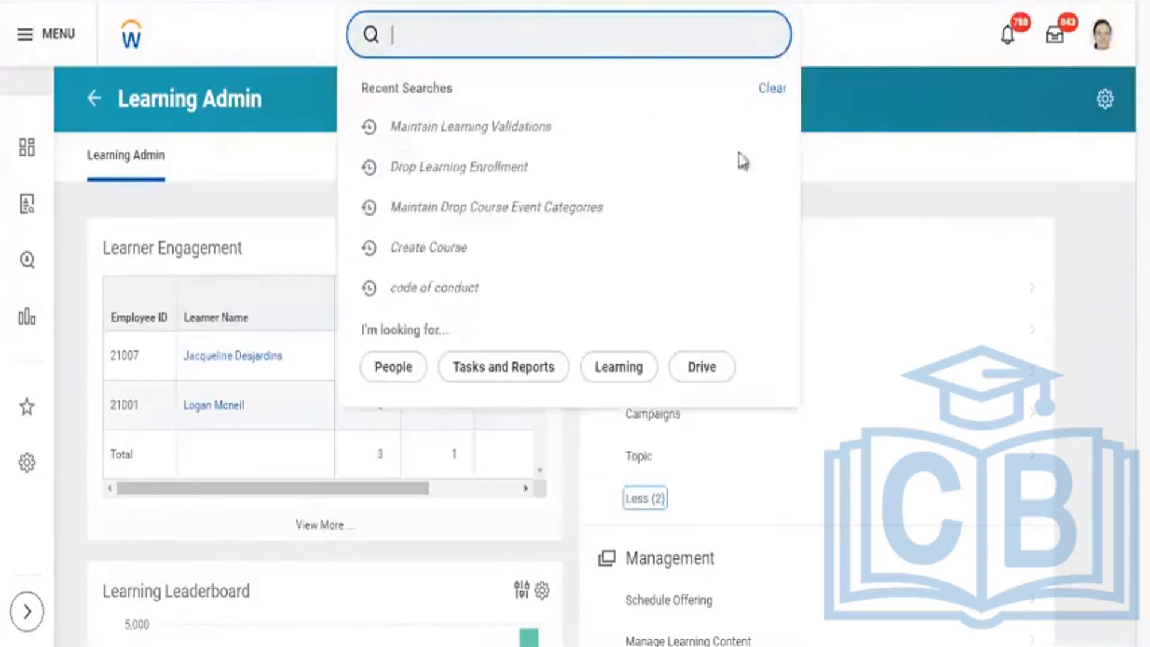
{"action": "left_click", "coordinate": [955, 221]}
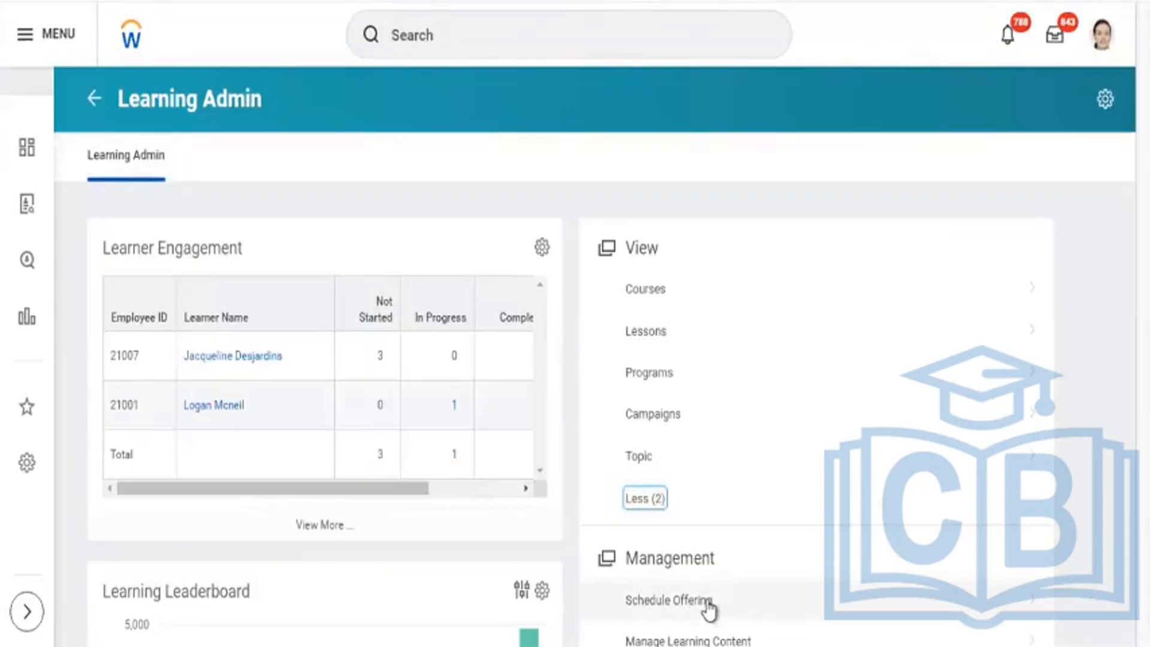
{"action": "left_click", "coordinate": [814, 610]}
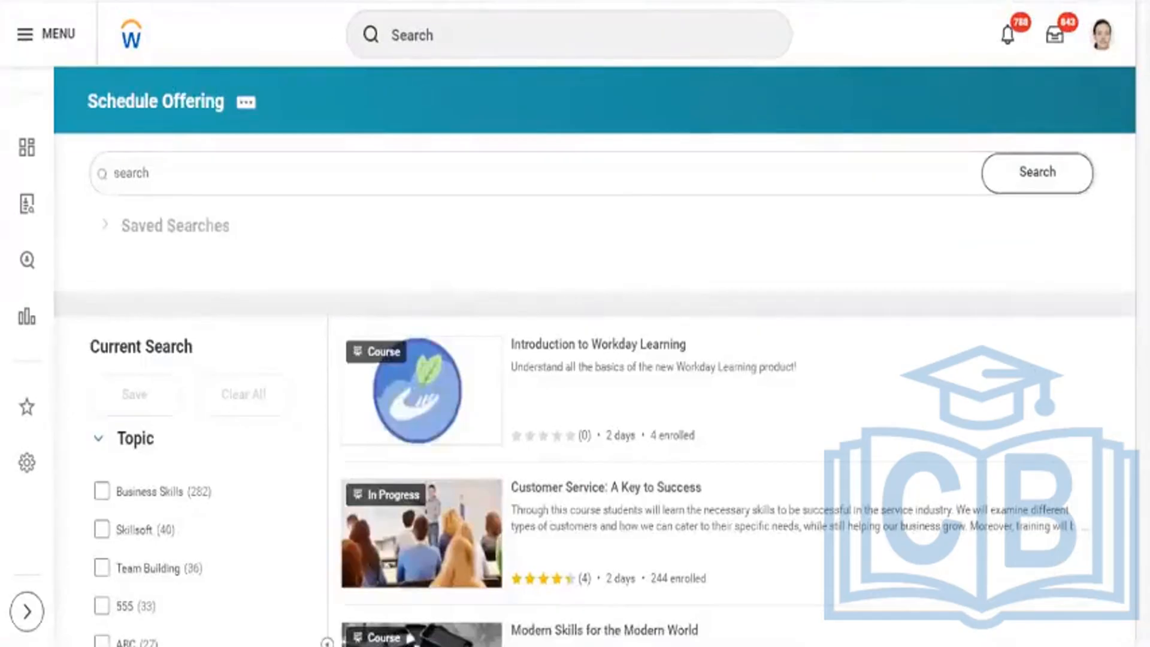
{"action": "key", "text": "alt+Left"}
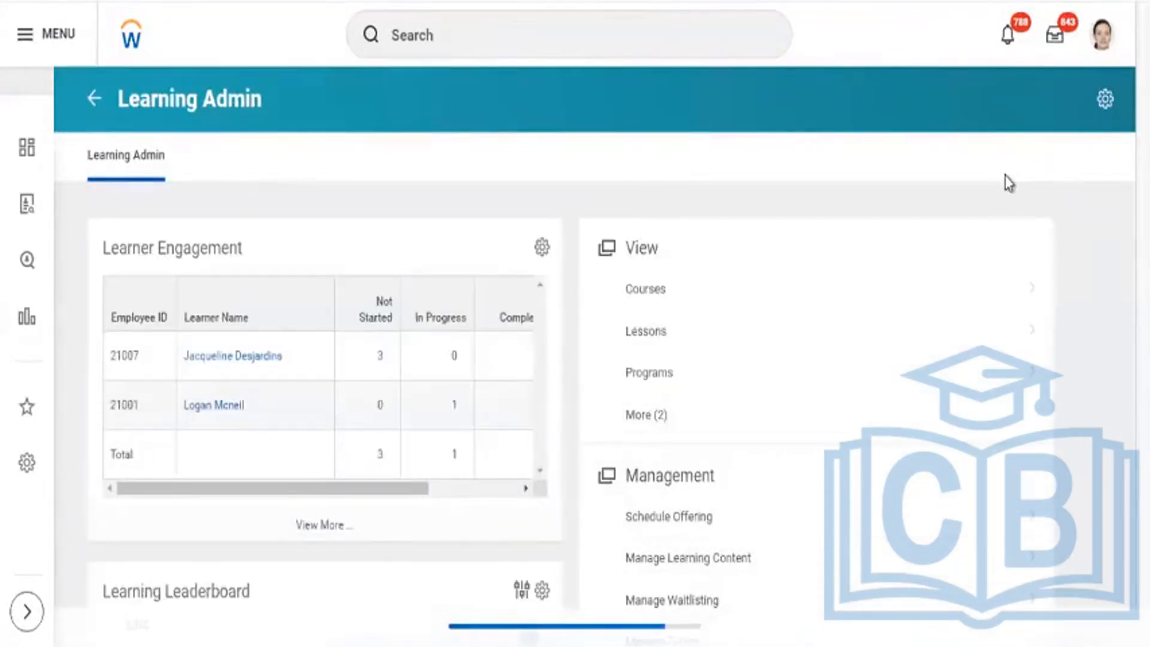
Open the 'Opportunity Graph with Learning' lesson from Manage Learning Content.
{"action": "left_click", "coordinate": [732, 560]}
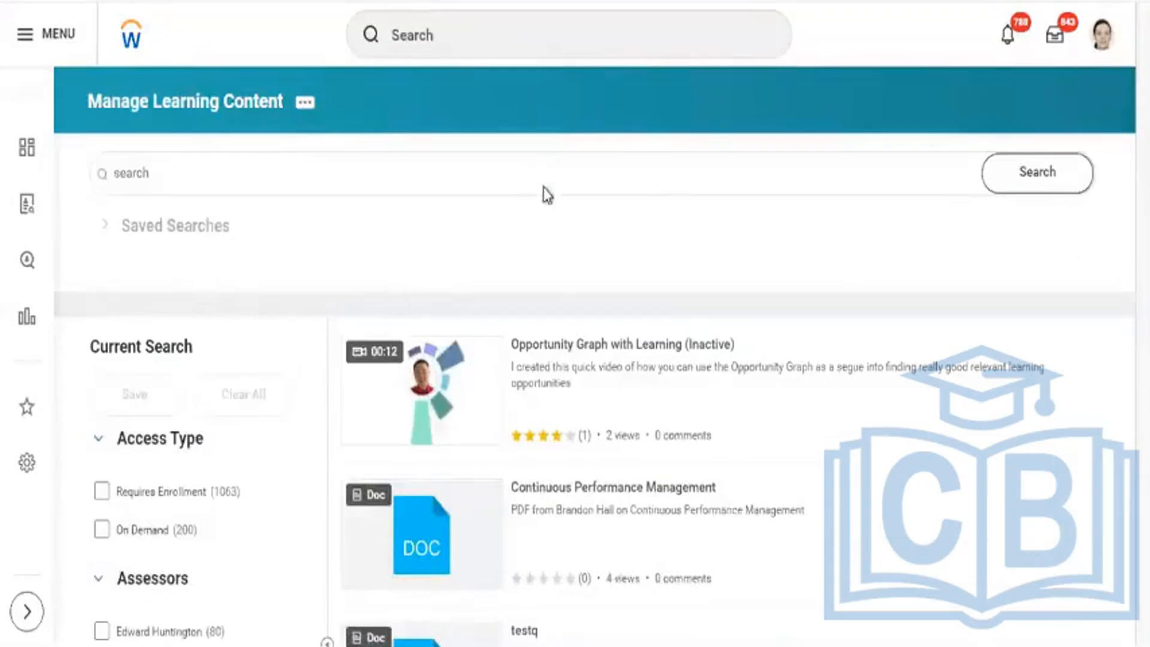
{"action": "left_click", "coordinate": [593, 346]}
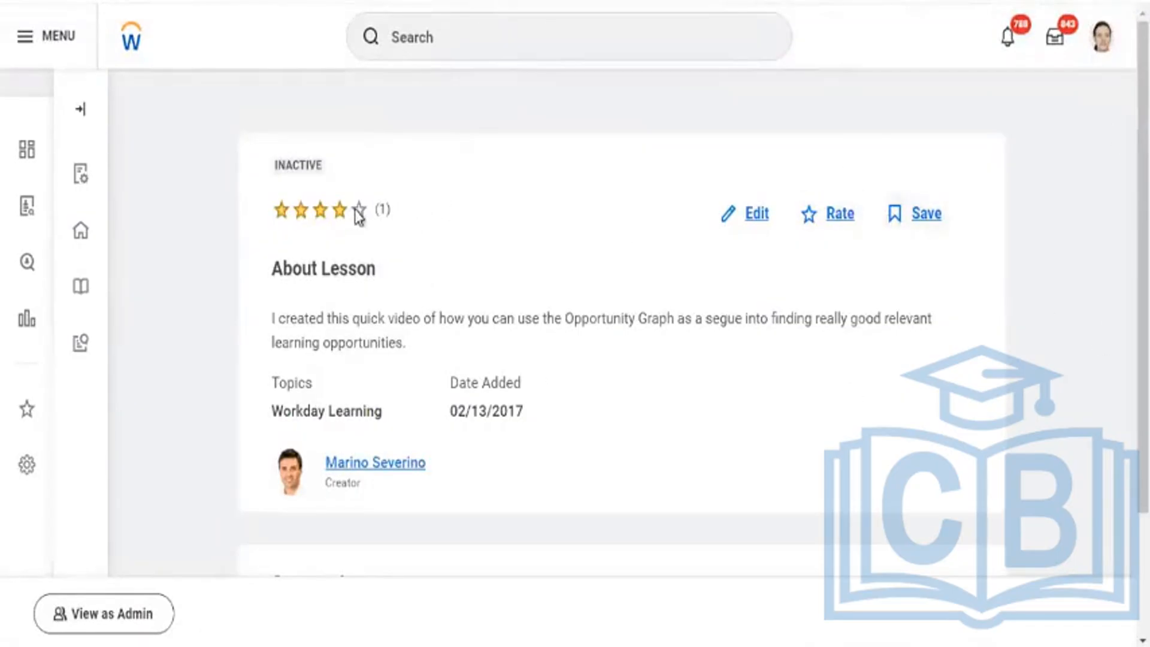
{"action": "left_click", "coordinate": [758, 217]}
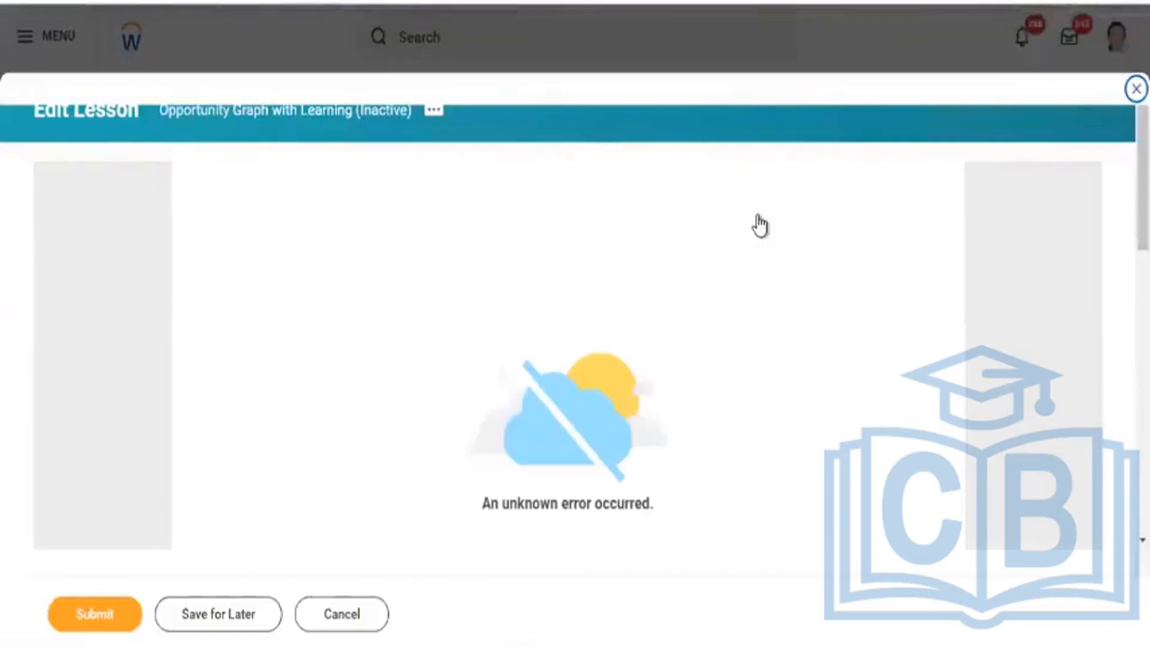
{"action": "scroll", "coordinate": [760, 226], "scroll_direction": "down", "scroll_amount": 5}
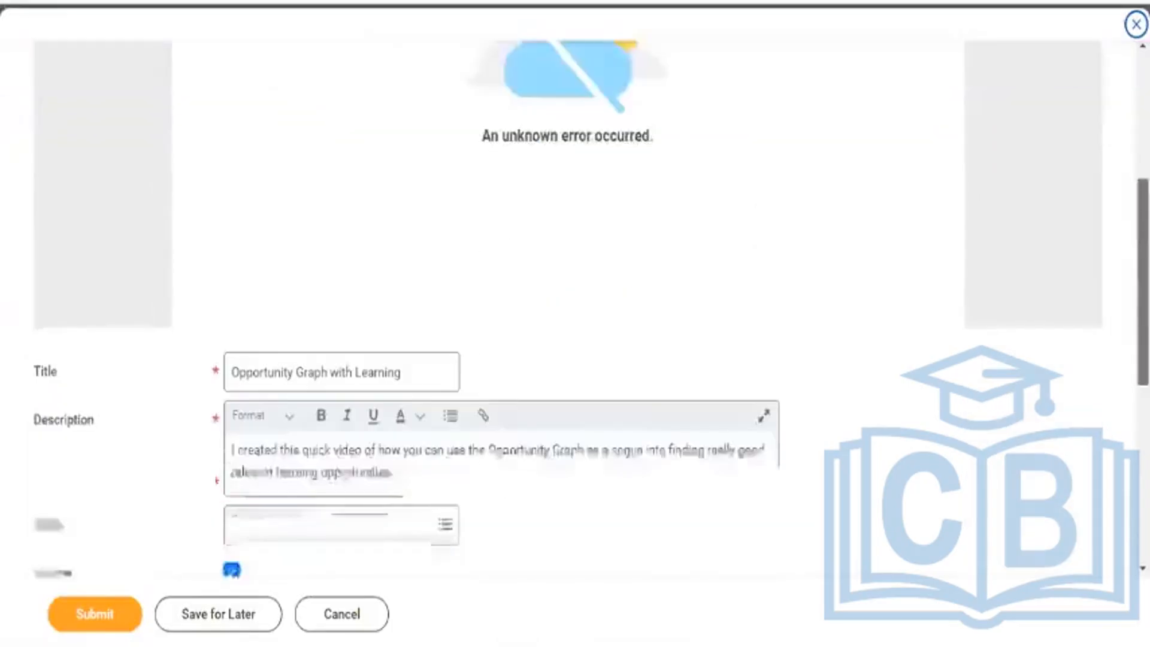
{"action": "scroll", "coordinate": [575, 300], "scroll_direction": "down", "scroll_amount": 6}
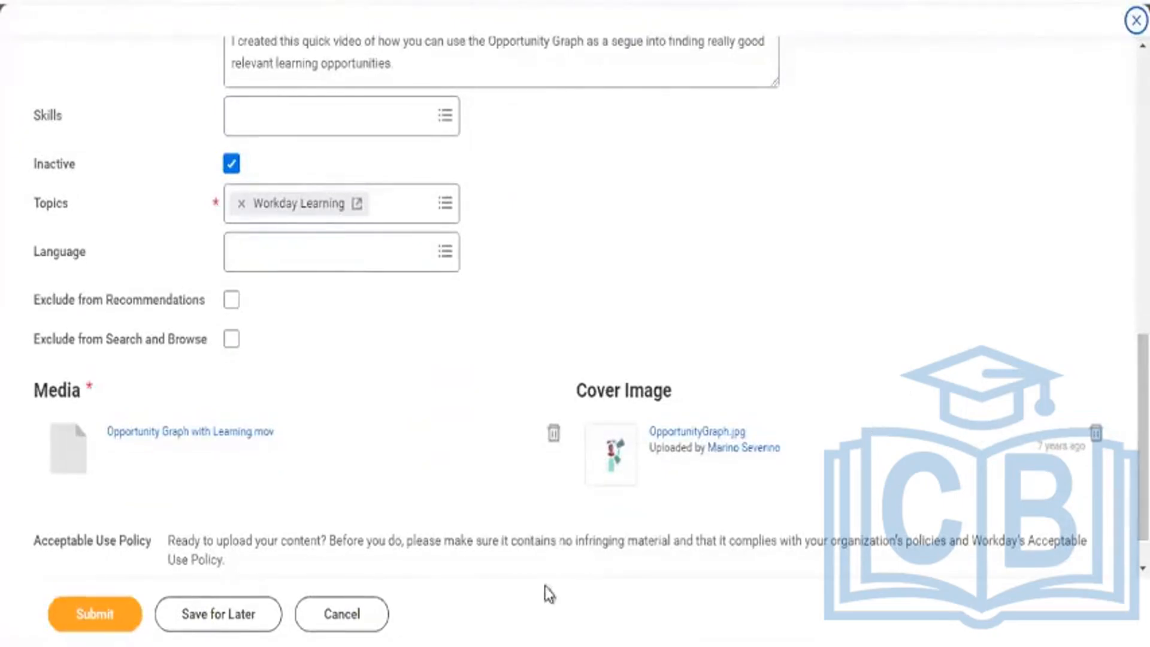
{"action": "left_click", "coordinate": [380, 624]}
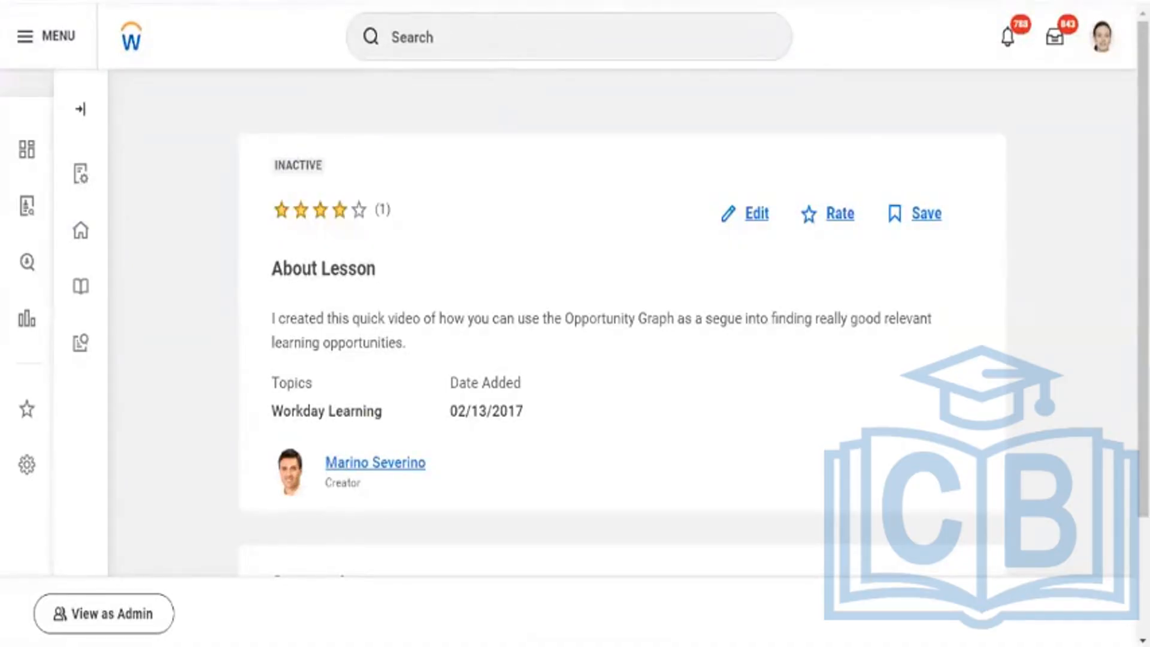
Cancel and close the failed Edit Lesson form, landing on the Workday home page.
{"action": "key", "text": "alt+Left"}
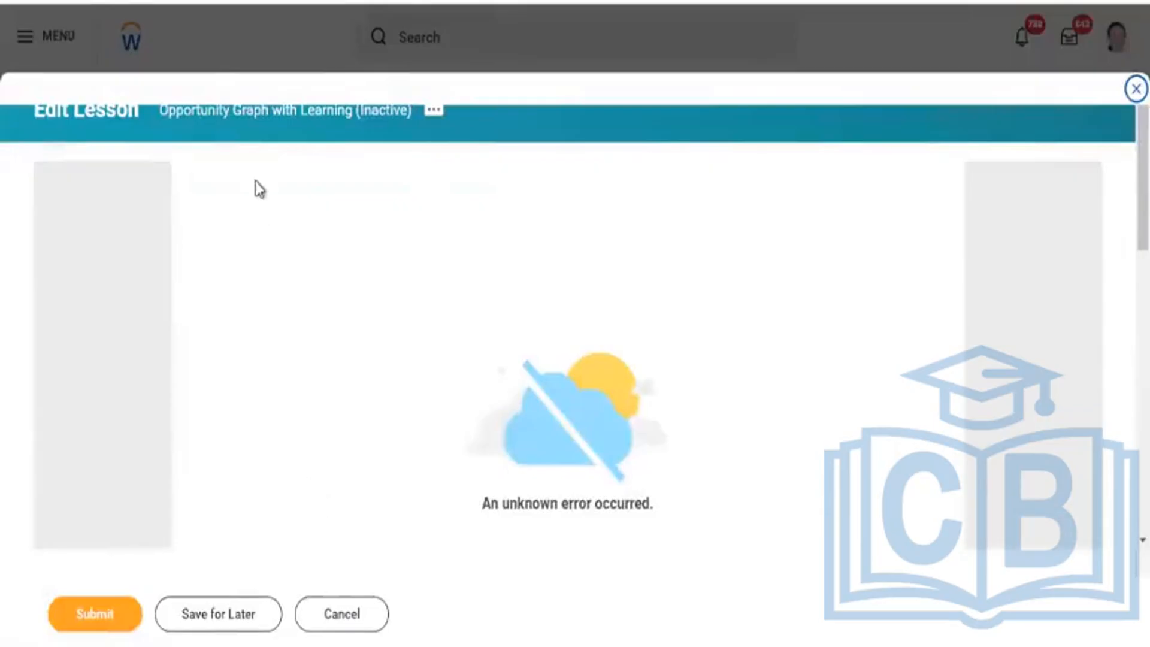
{"action": "left_click", "coordinate": [337, 620]}
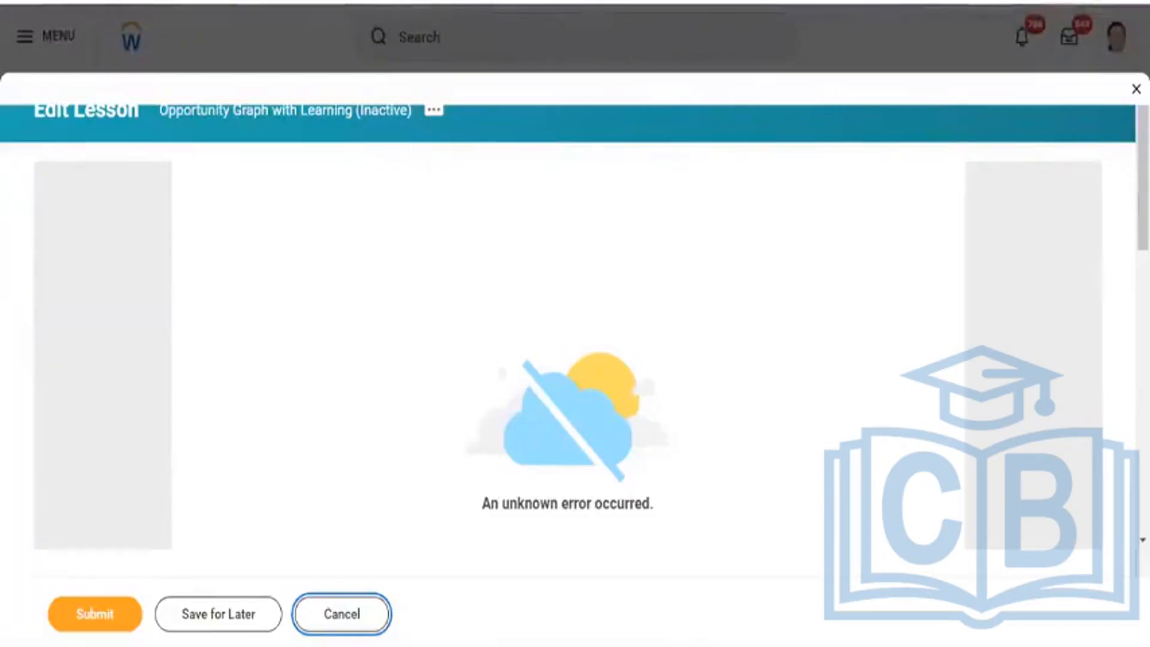
{"action": "key", "text": "Tab"}
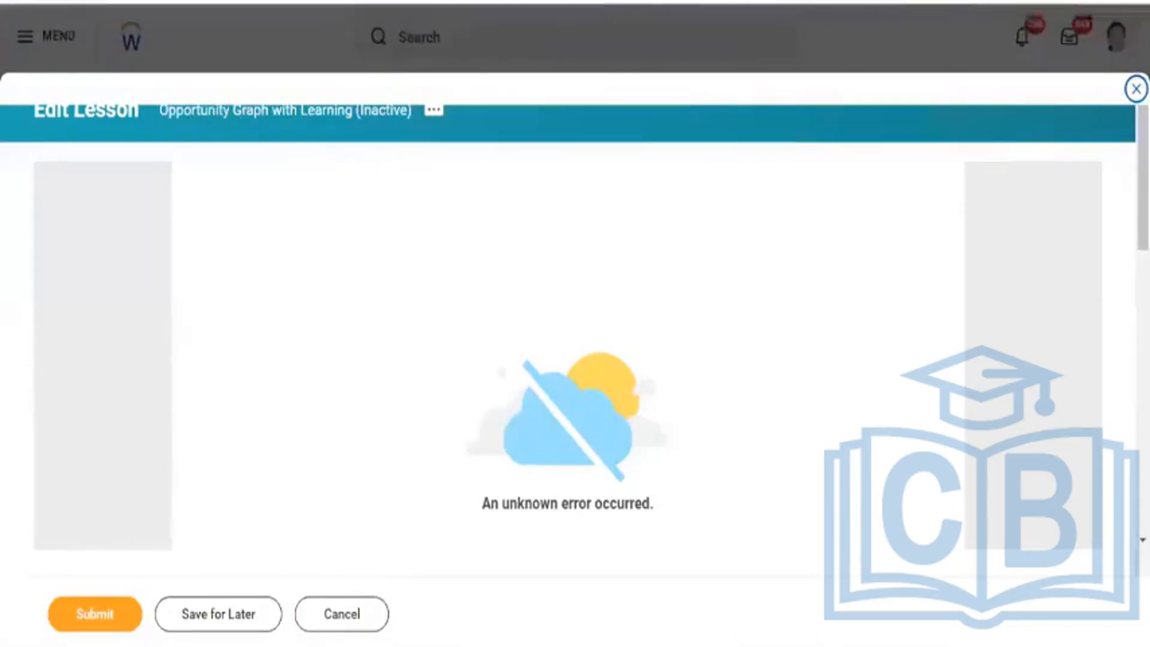
{"action": "left_click", "coordinate": [87, 1]}
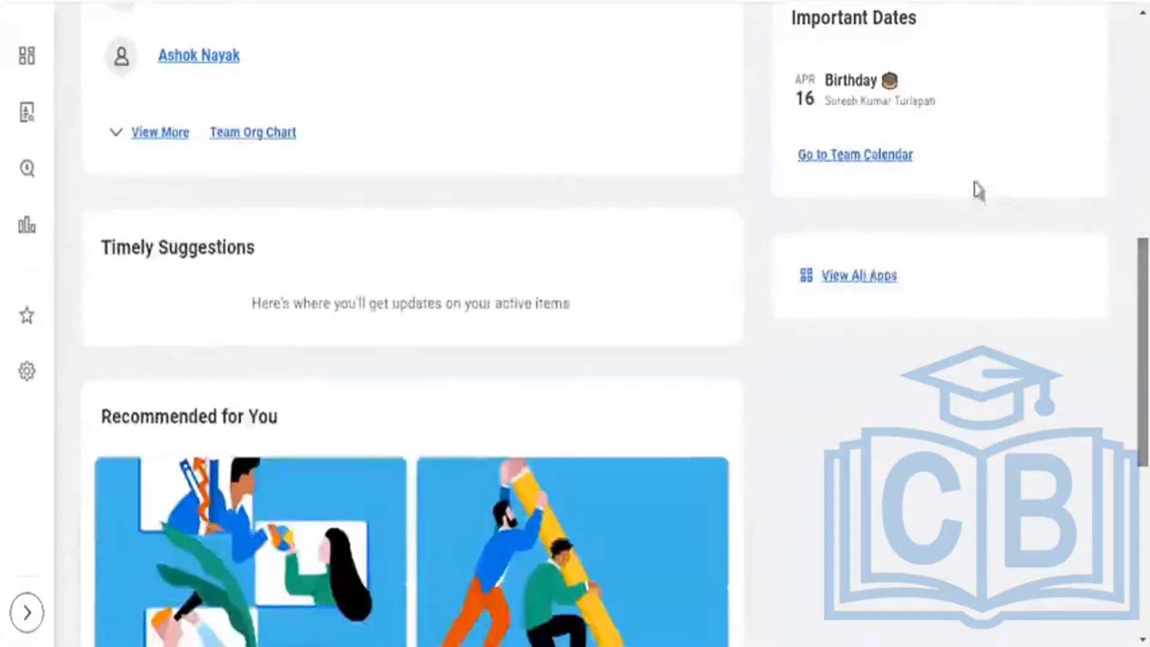
Return to Learning Admin through View All Apps, scrolling the app list to find it.
{"action": "left_click", "coordinate": [866, 271]}
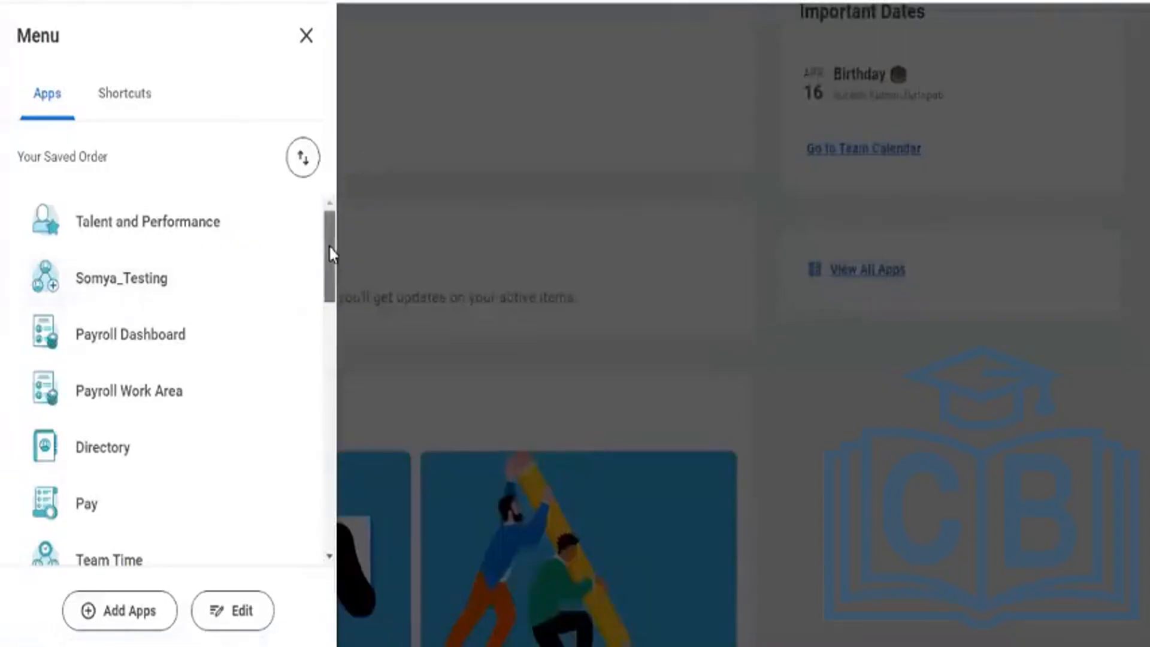
{"action": "left_click_drag", "start_coordinate": [330, 247], "coordinate": [326, 475]}
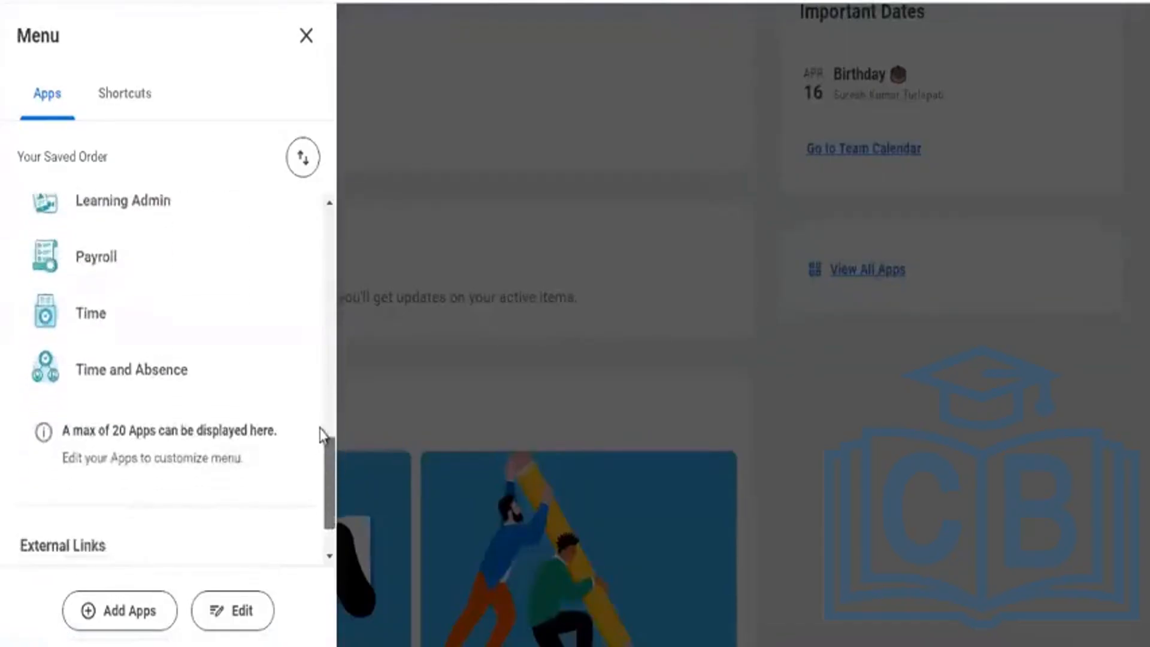
{"action": "scroll", "coordinate": [320, 431], "scroll_direction": "up", "scroll_amount": 4}
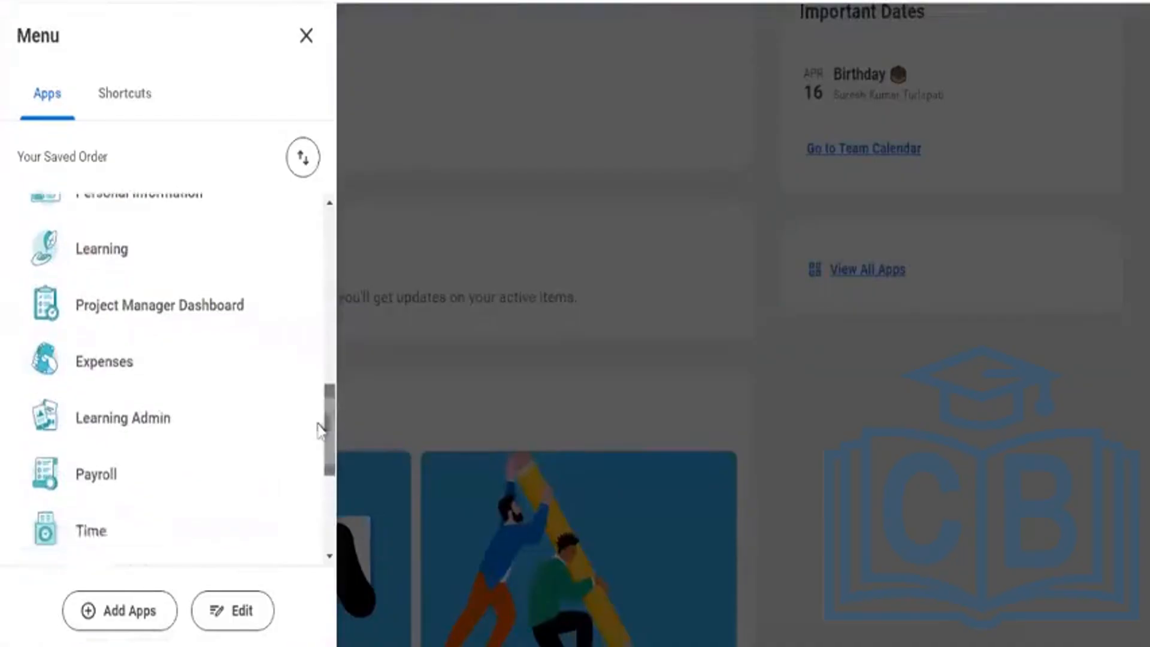
{"action": "left_click_drag", "start_coordinate": [319, 425], "coordinate": [318, 429]}
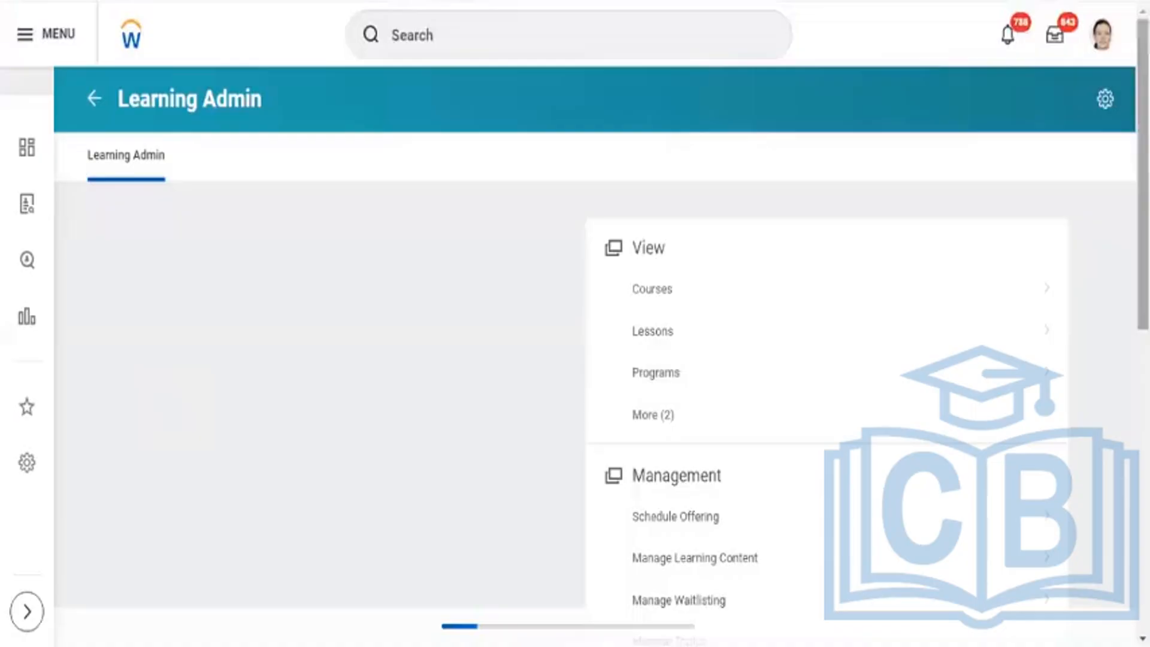
Expand View with More (2) to show Campaigns and Topic, then open Manage Waitlists.
{"action": "scroll", "coordinate": [576, 323], "scroll_direction": "down", "scroll_amount": 5}
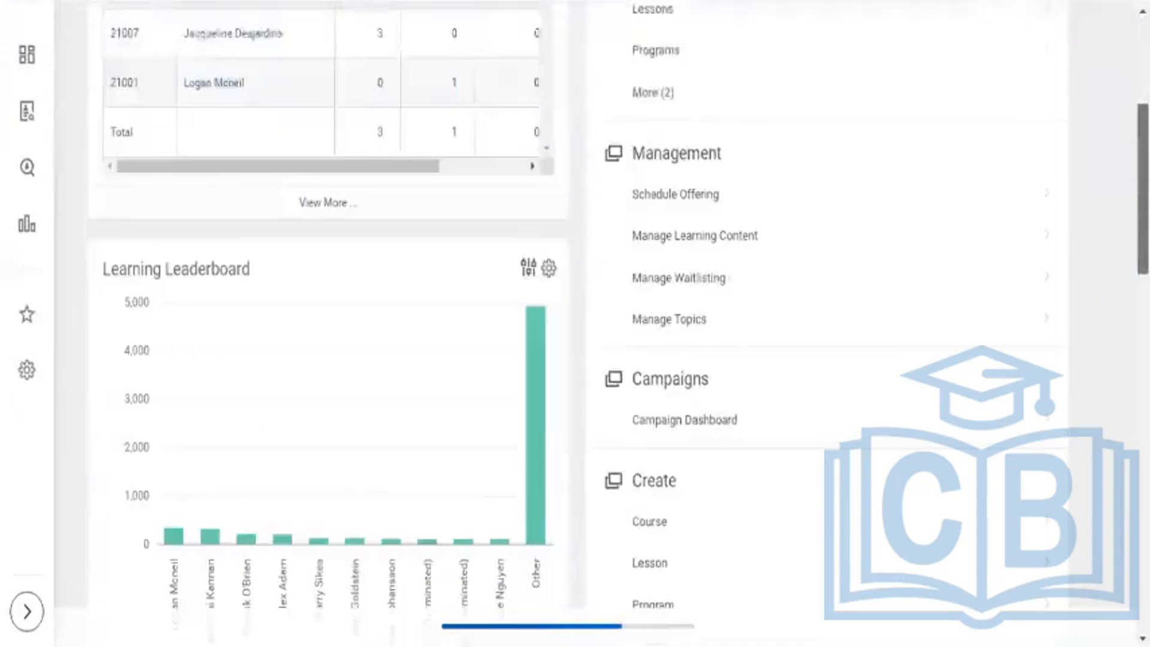
{"action": "scroll", "coordinate": [575, 323], "scroll_direction": "up", "scroll_amount": 6}
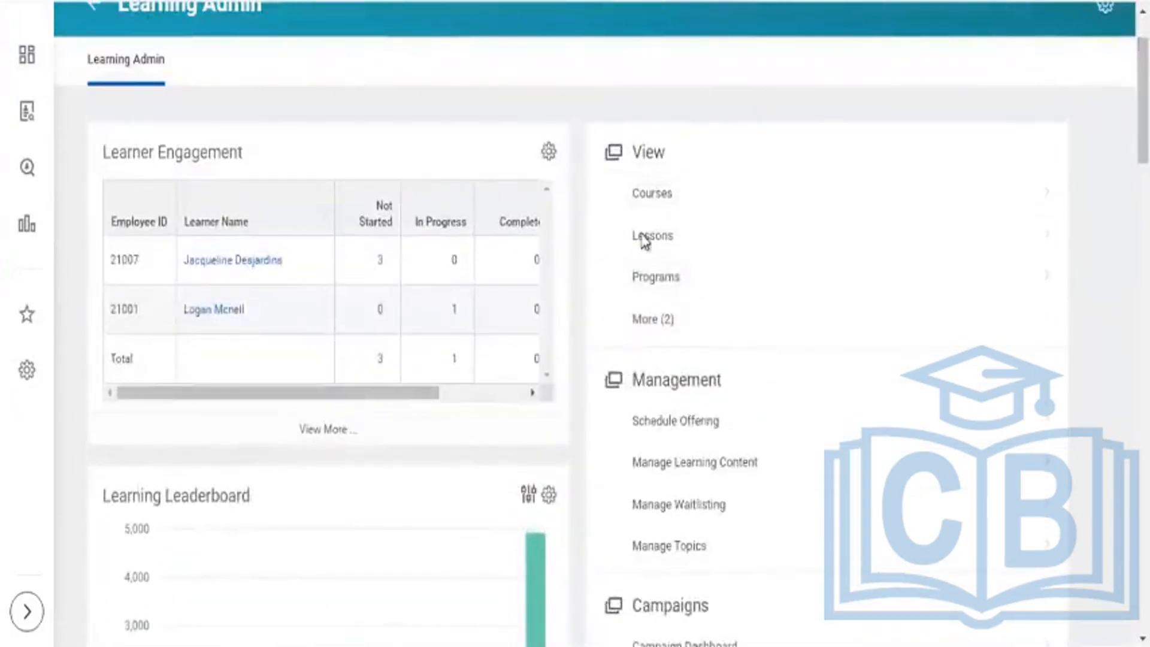
{"action": "left_click", "coordinate": [659, 322]}
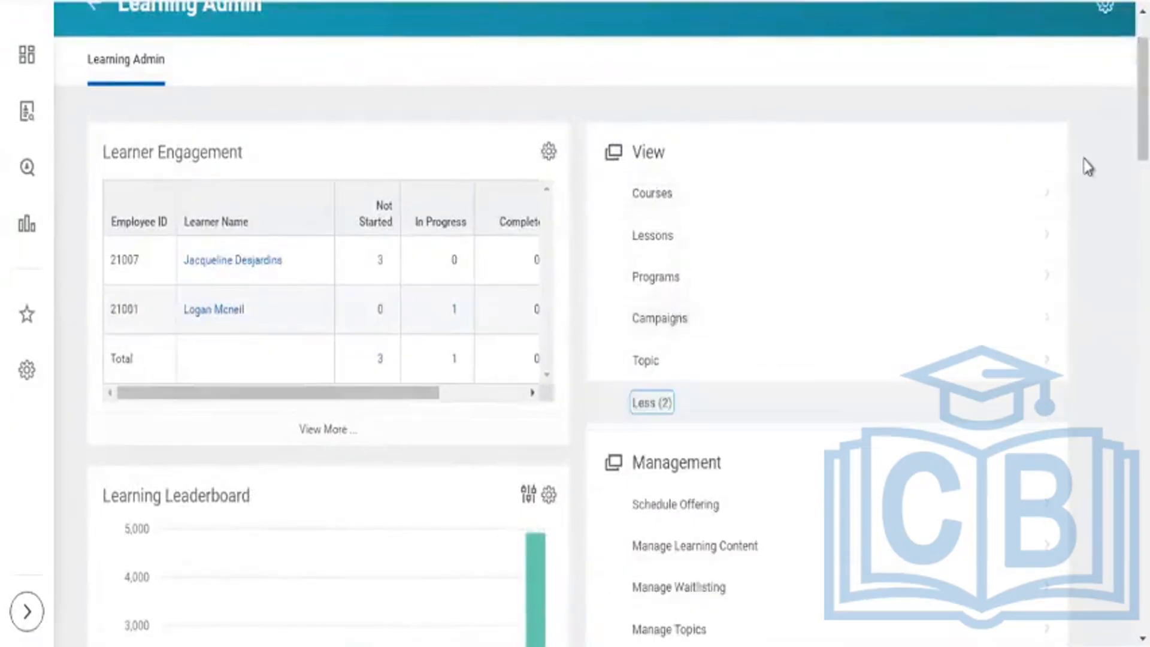
{"action": "scroll", "coordinate": [1089, 167], "scroll_direction": "down", "scroll_amount": 2}
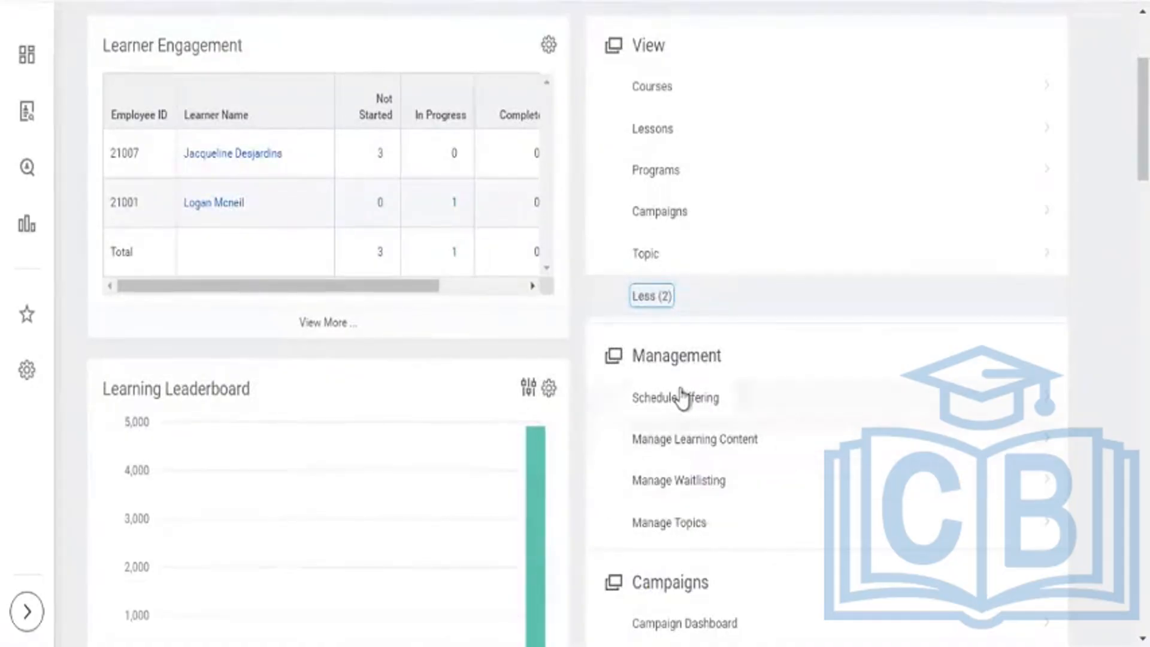
{"action": "left_click", "coordinate": [709, 495]}
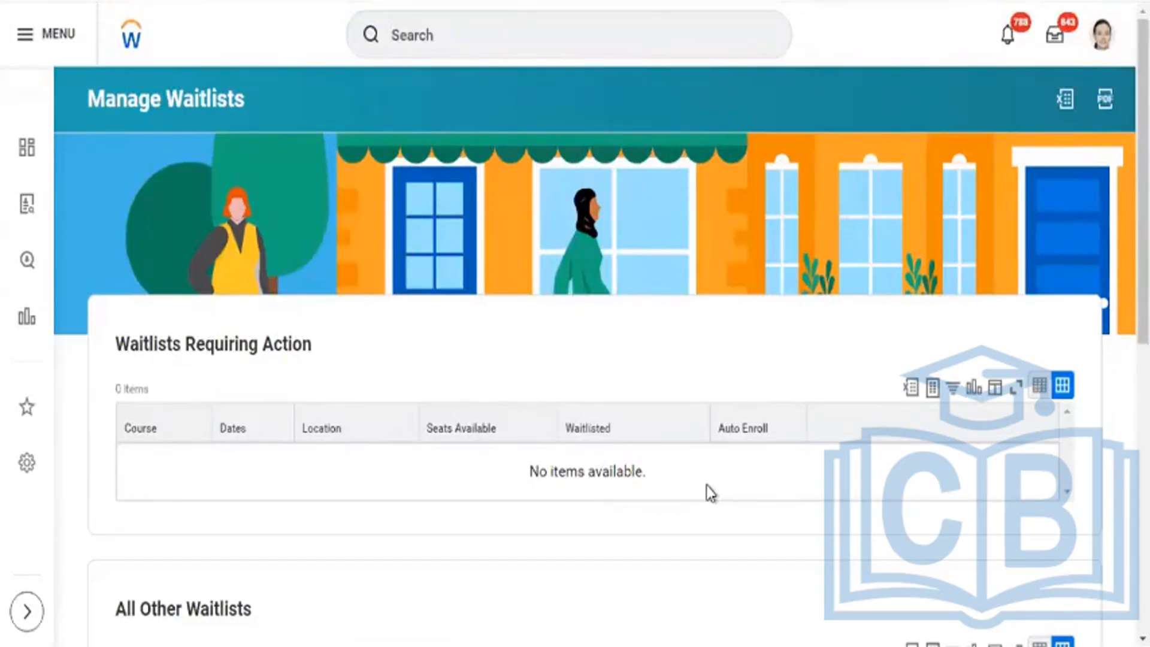
Return to Learning Admin via the Workday logo and scroll through its widgets and back up.
{"action": "left_click", "coordinate": [151, 46]}
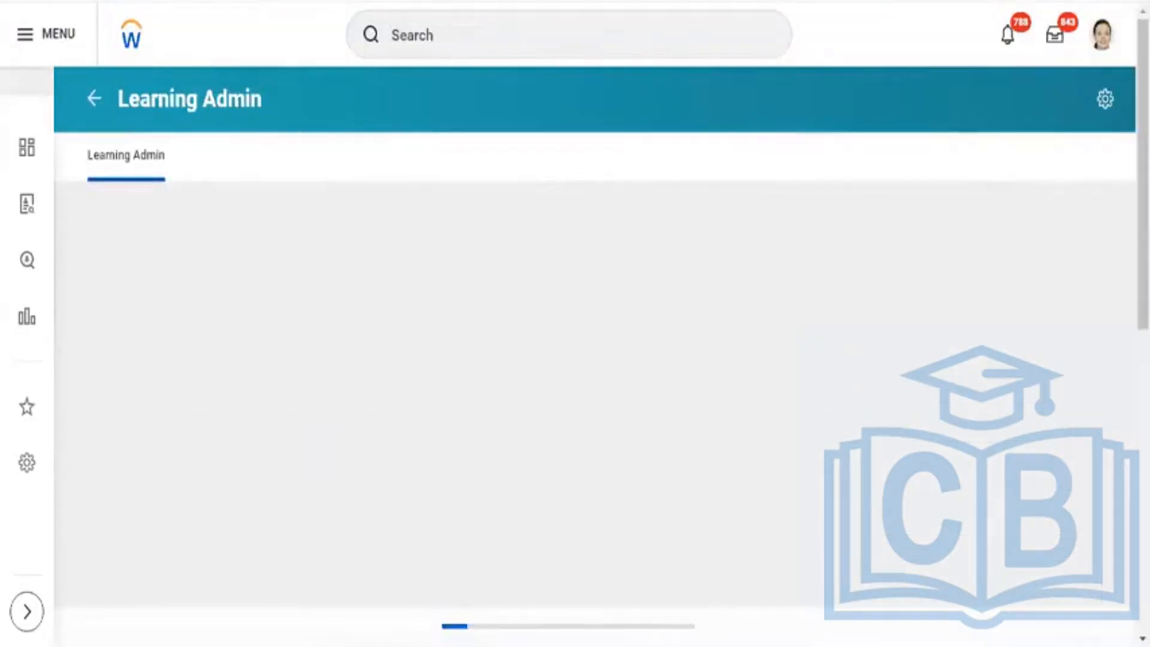
{"action": "scroll", "coordinate": [599, 324], "scroll_direction": "down", "scroll_amount": 4}
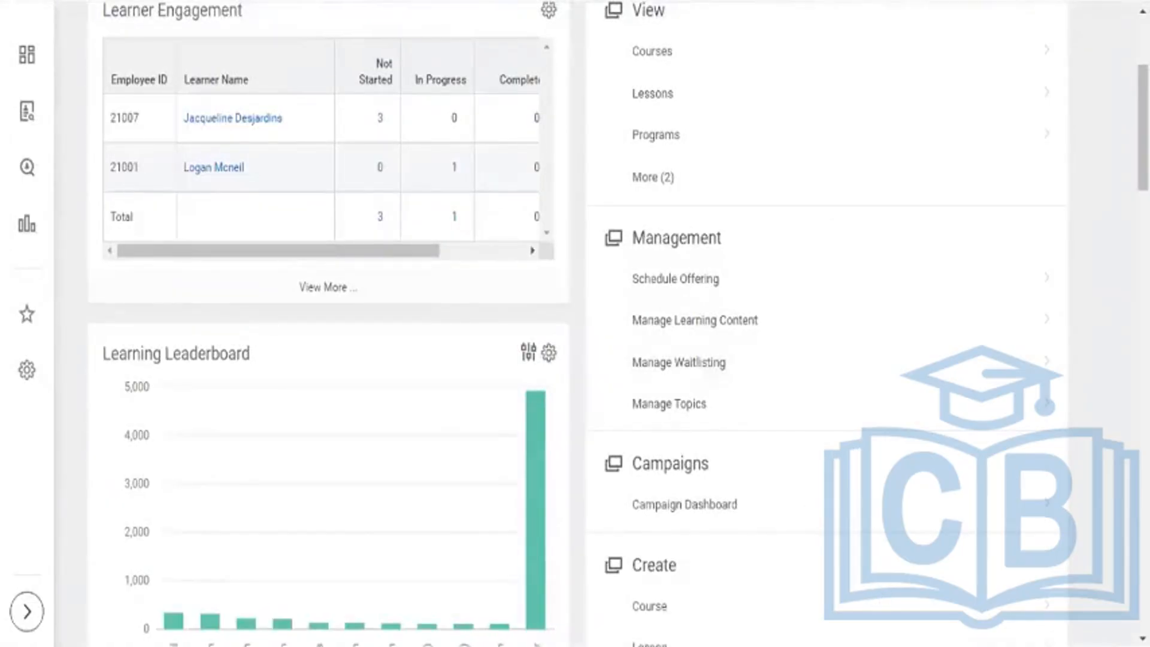
{"action": "scroll", "coordinate": [599, 324], "scroll_direction": "down", "scroll_amount": 3}
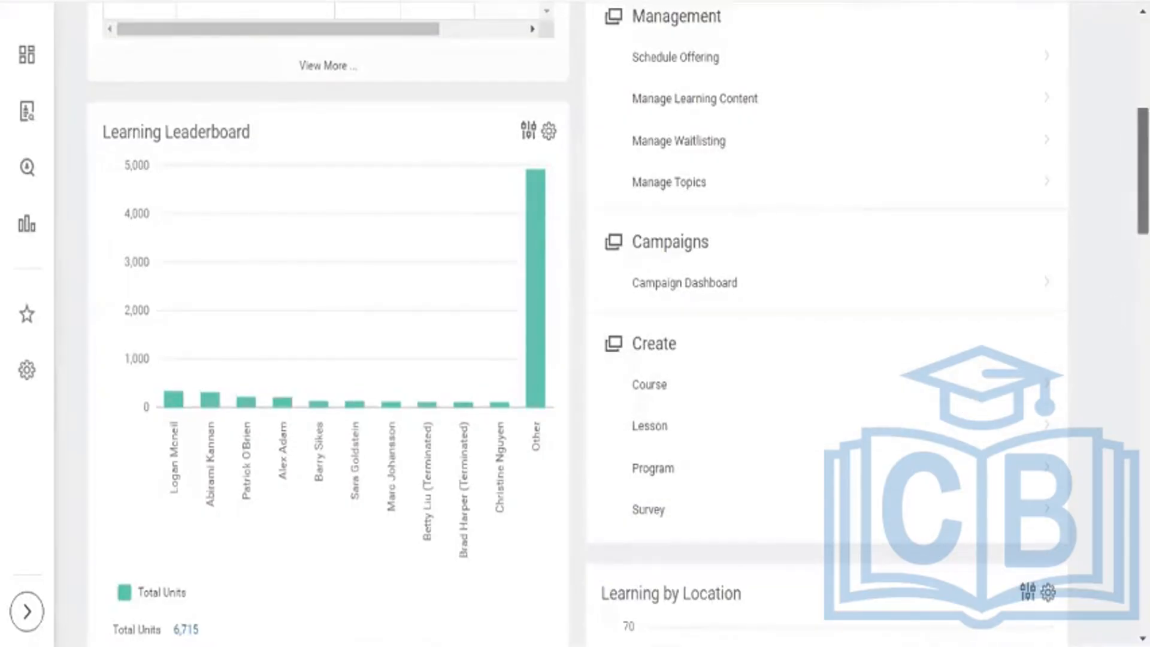
{"action": "scroll", "coordinate": [575, 324], "scroll_direction": "down", "scroll_amount": 3}
{"action": "scroll", "coordinate": [575, 323], "scroll_direction": "down", "scroll_amount": 7}
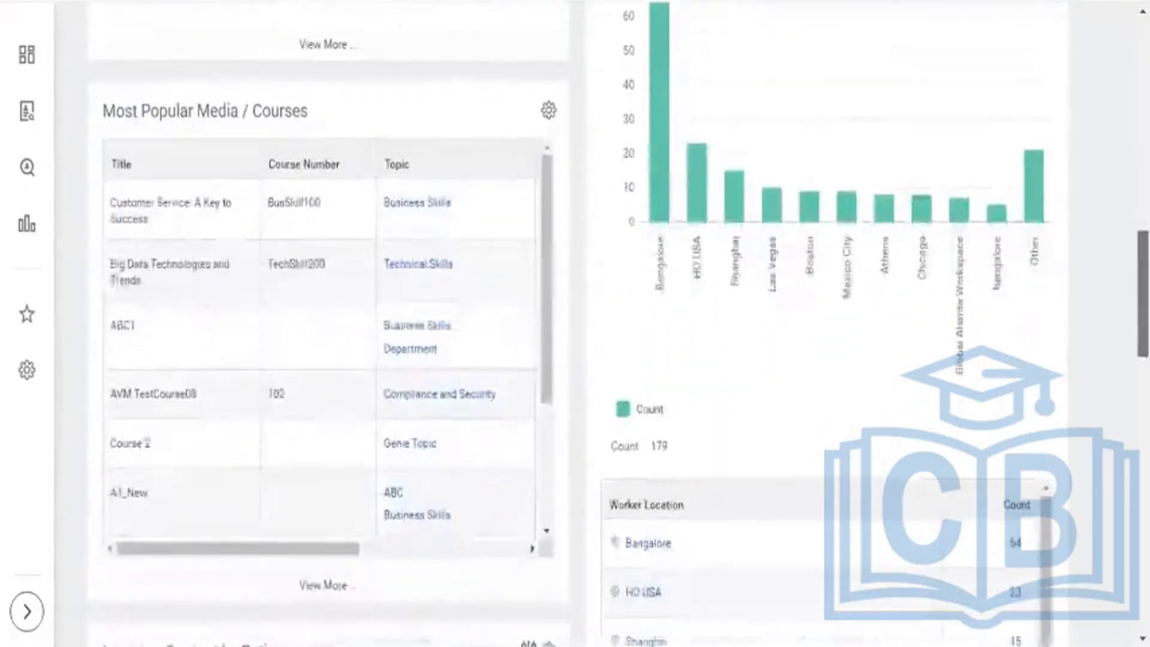
{"action": "scroll", "coordinate": [575, 323], "scroll_direction": "down", "scroll_amount": 3}
{"action": "scroll", "coordinate": [575, 324], "scroll_direction": "down", "scroll_amount": 1}
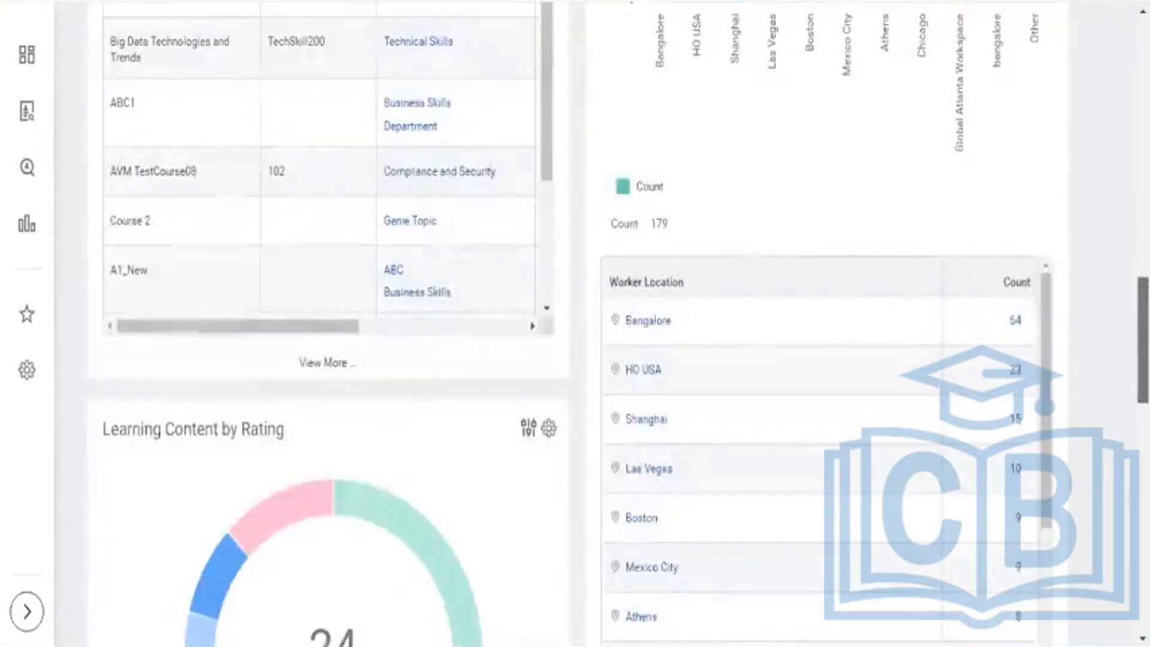
{"action": "scroll", "coordinate": [575, 324], "scroll_direction": "down", "scroll_amount": 2}
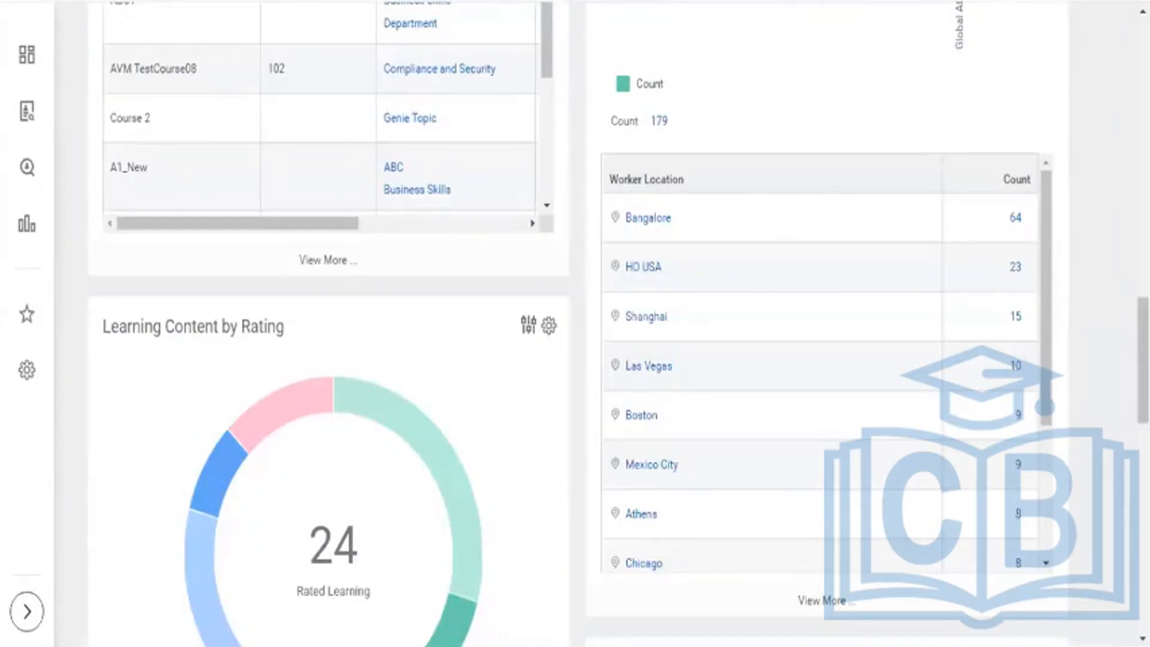
{"action": "scroll", "coordinate": [1142, 359], "scroll_direction": "down", "scroll_amount": 1}
{"action": "scroll", "coordinate": [575, 359], "scroll_direction": "down", "scroll_amount": 10}
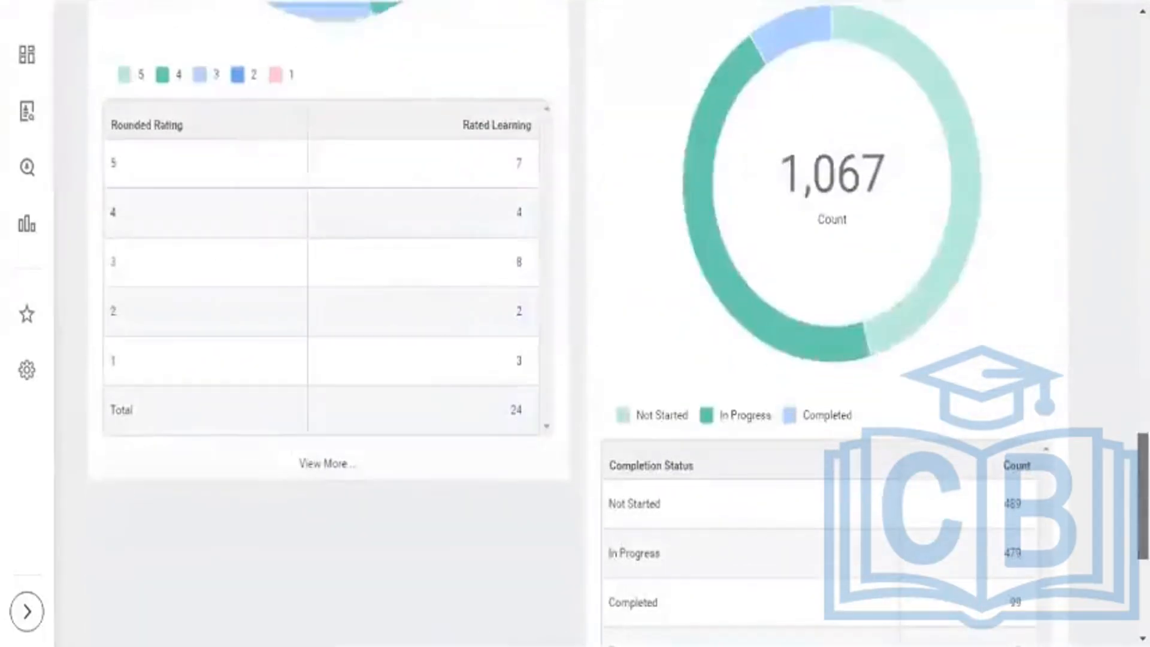
{"action": "scroll", "coordinate": [575, 359], "scroll_direction": "up", "scroll_amount": 15}
{"action": "scroll", "coordinate": [575, 359], "scroll_direction": "up", "scroll_amount": 7}
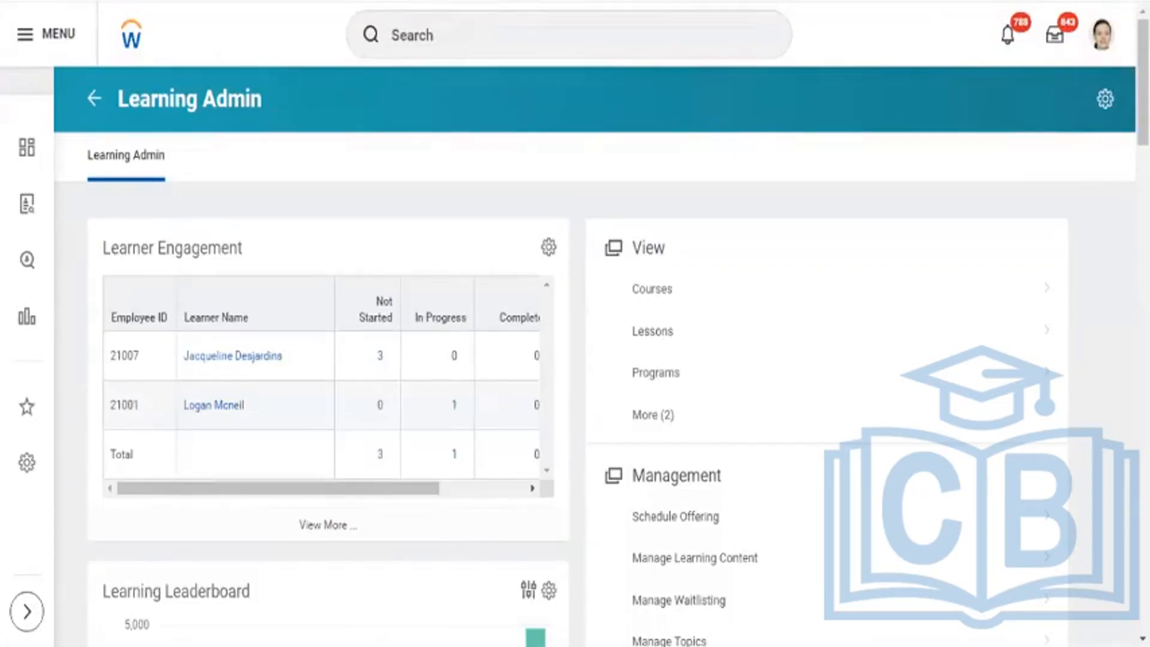
Search 'rd:learning' and open the My Learning Courses report definition.
{"action": "left_click", "coordinate": [593, 30]}
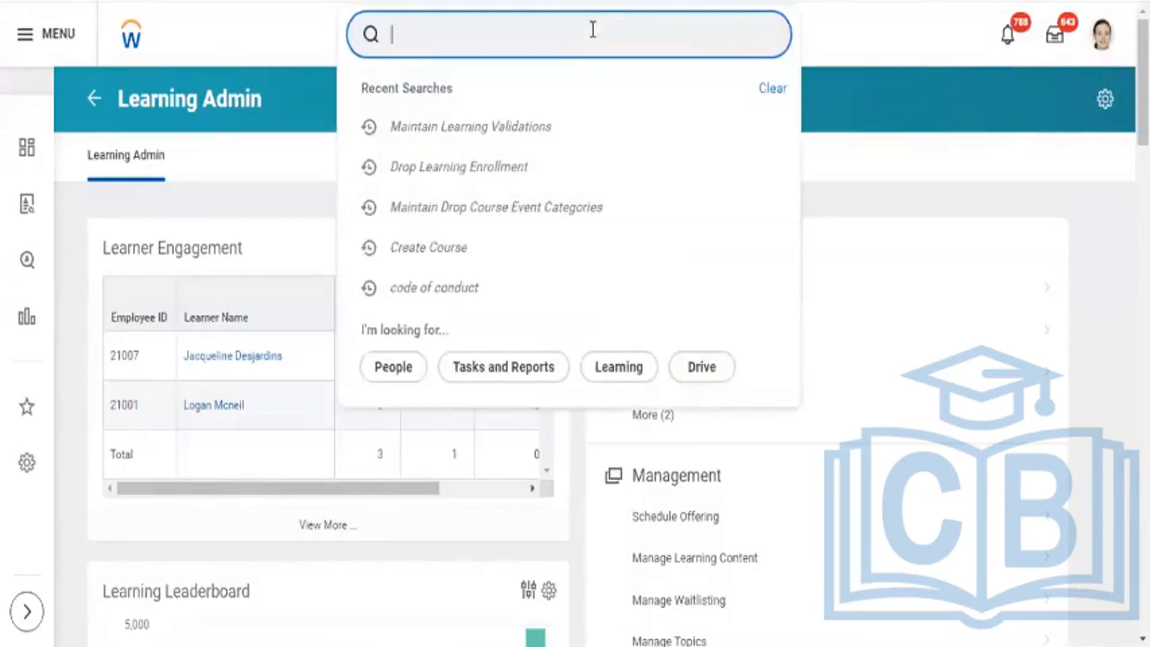
{"action": "type", "text": "rd"}
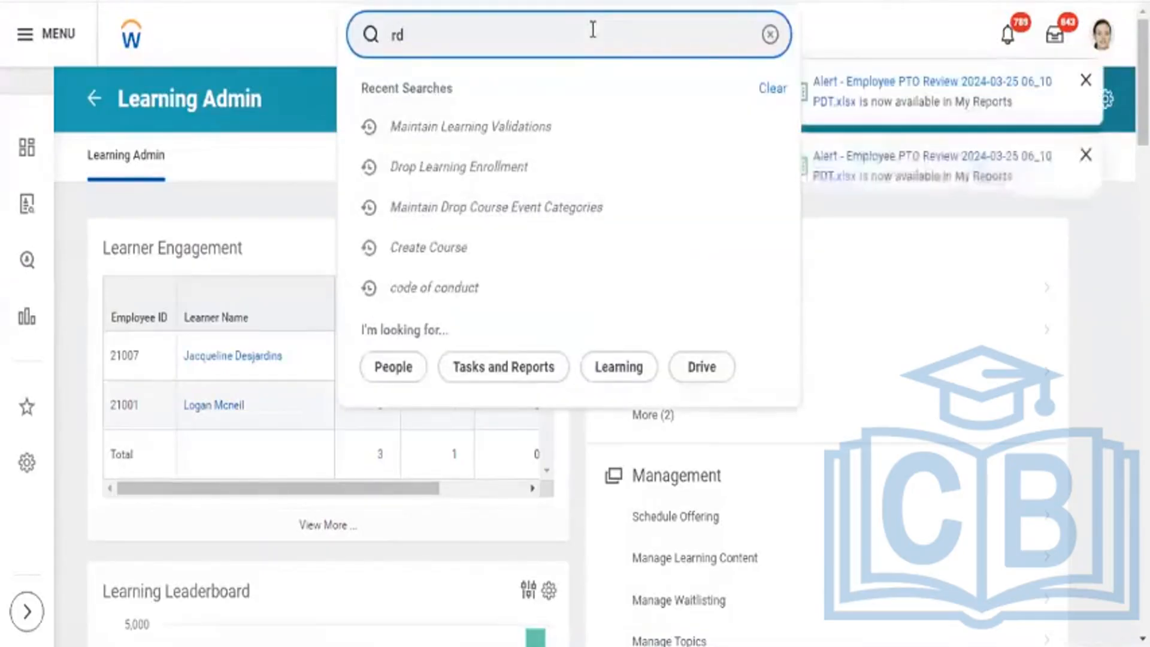
{"action": "type", "text": ":lea"}
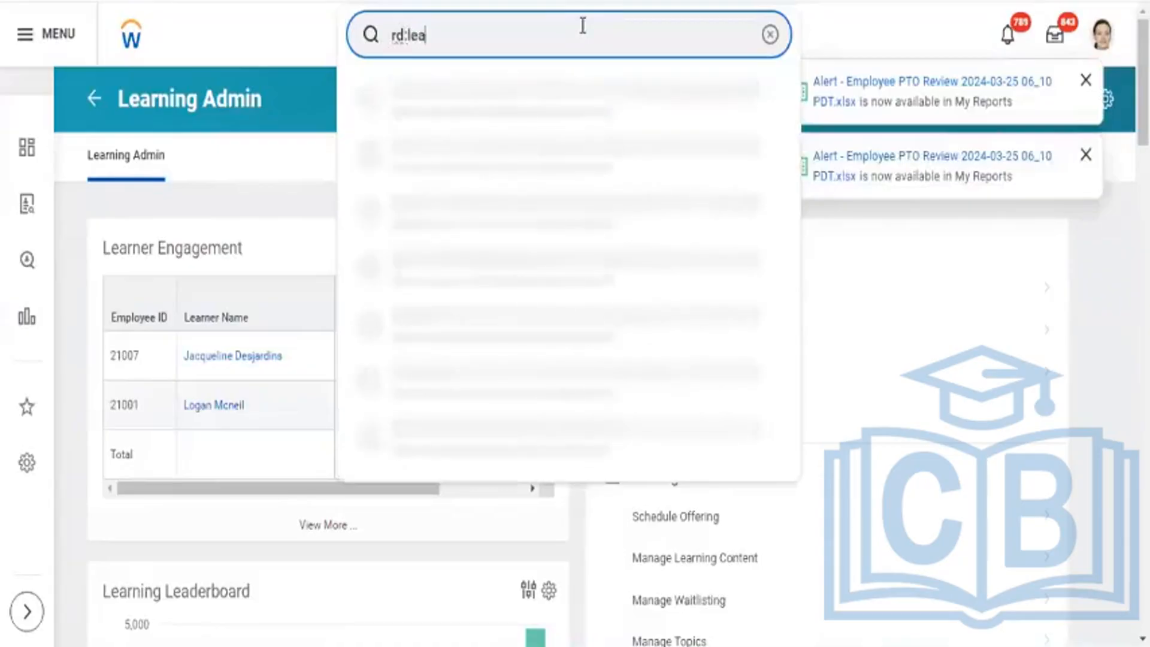
{"action": "type", "text": "rn"}
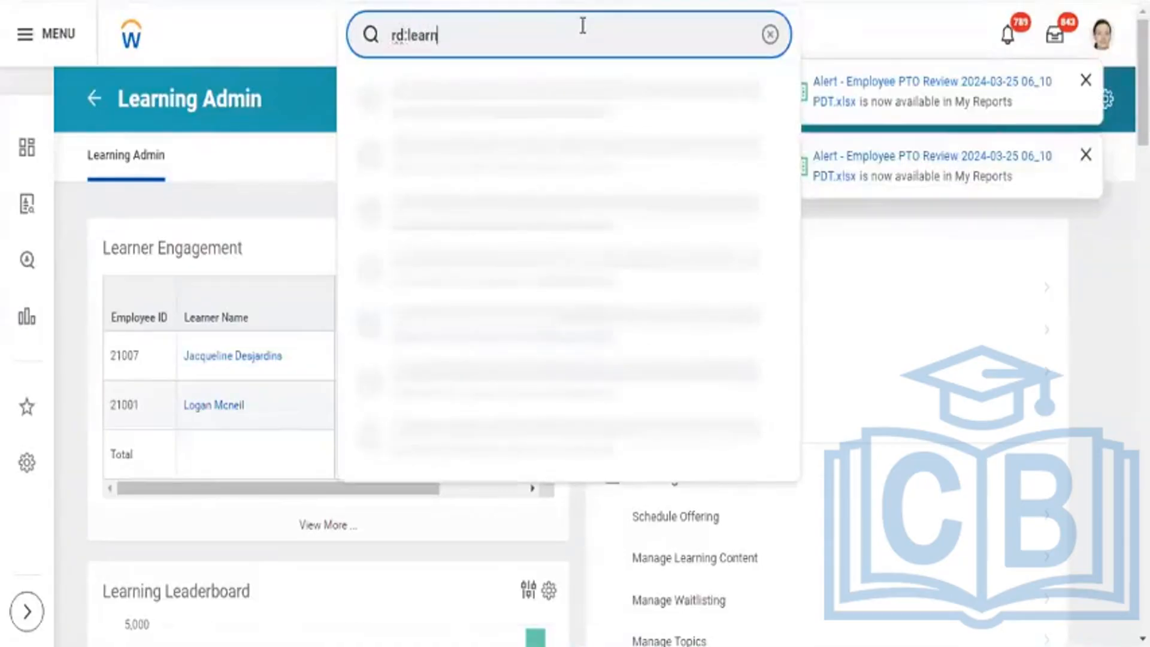
{"action": "type", "text": "ing"}
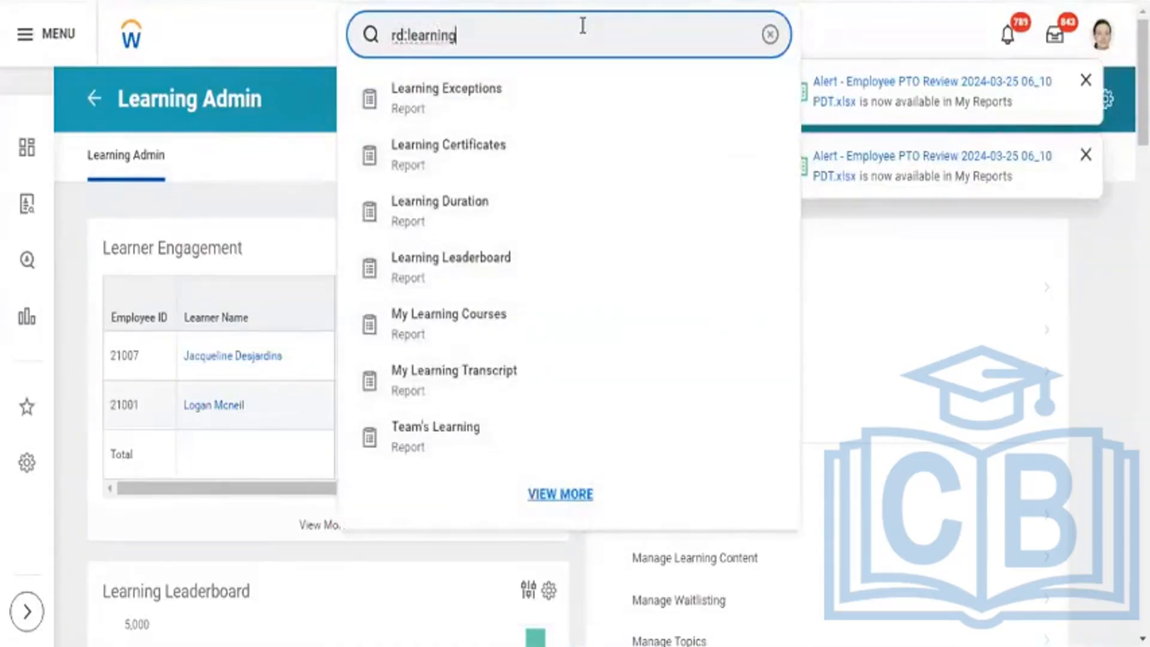
{"action": "left_click", "coordinate": [464, 321]}
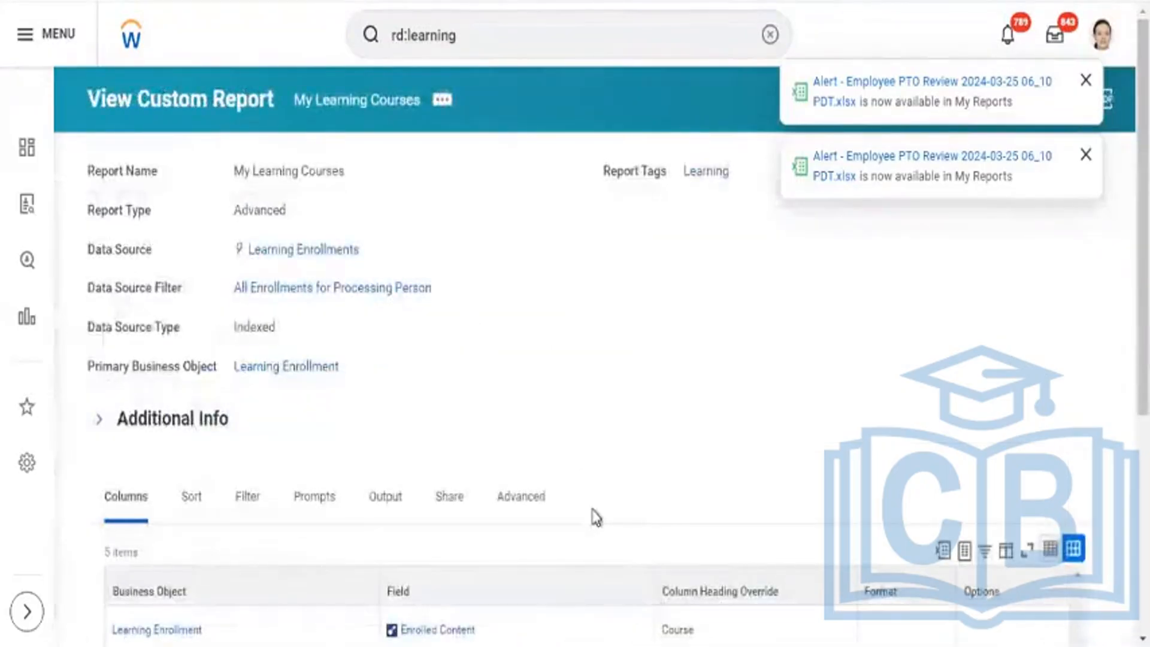
Dismiss both PTO Review alerts and review the report's five columns.
{"action": "left_click", "coordinate": [1086, 157]}
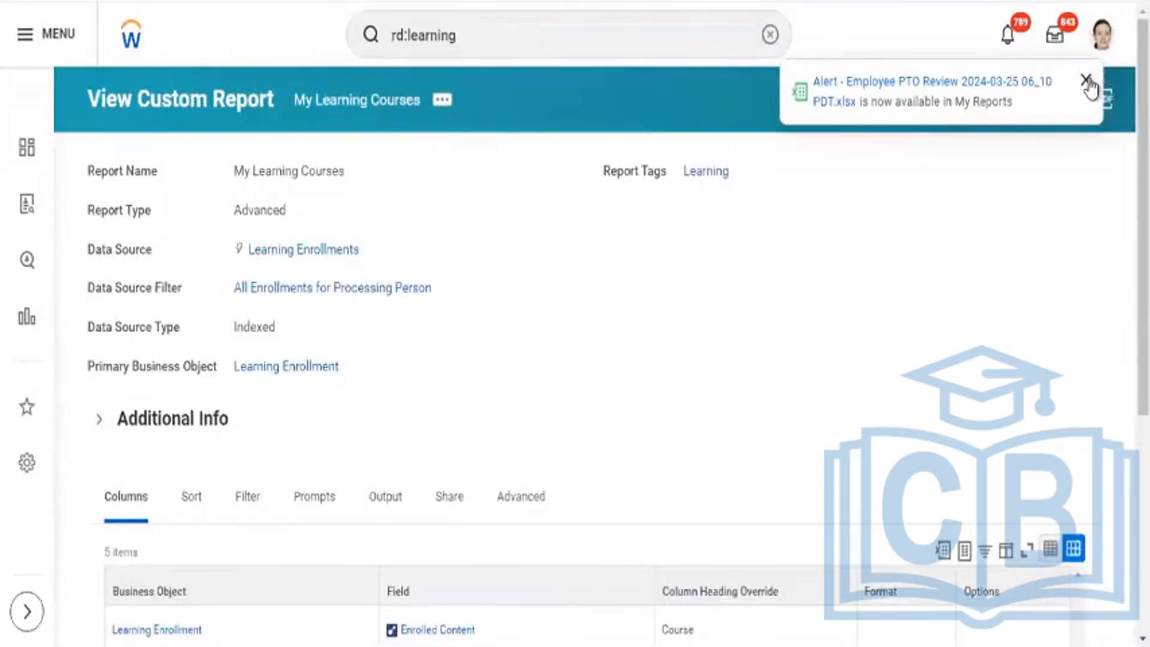
{"action": "left_click", "coordinate": [1087, 80]}
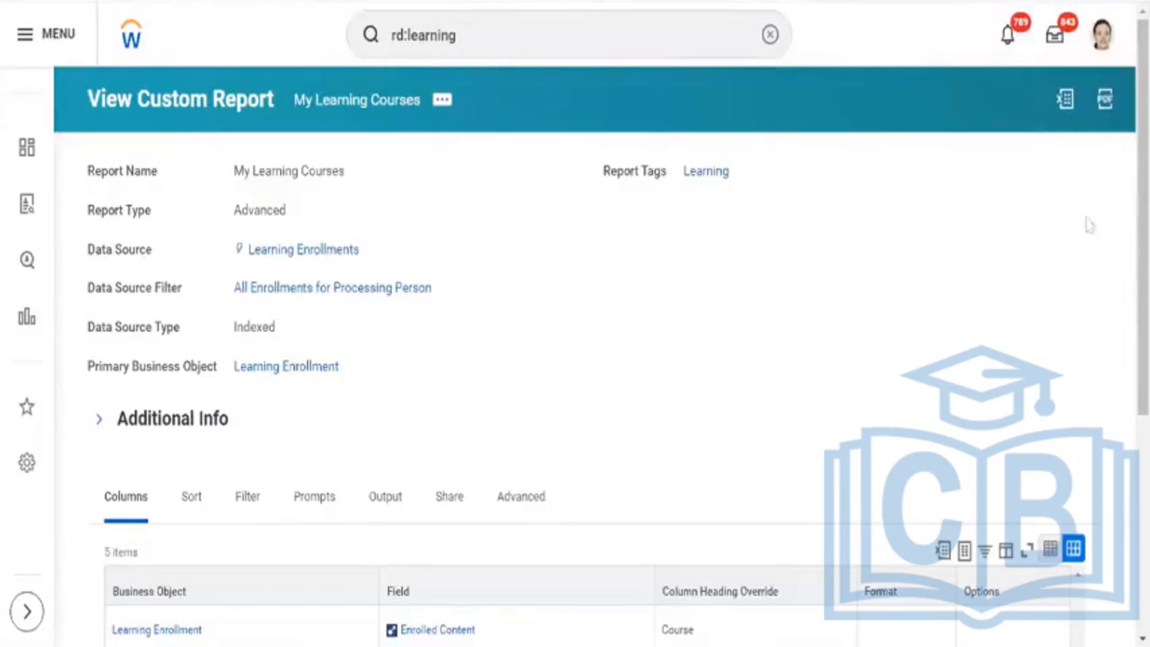
{"action": "scroll", "coordinate": [1143, 240], "scroll_direction": "down", "scroll_amount": 5}
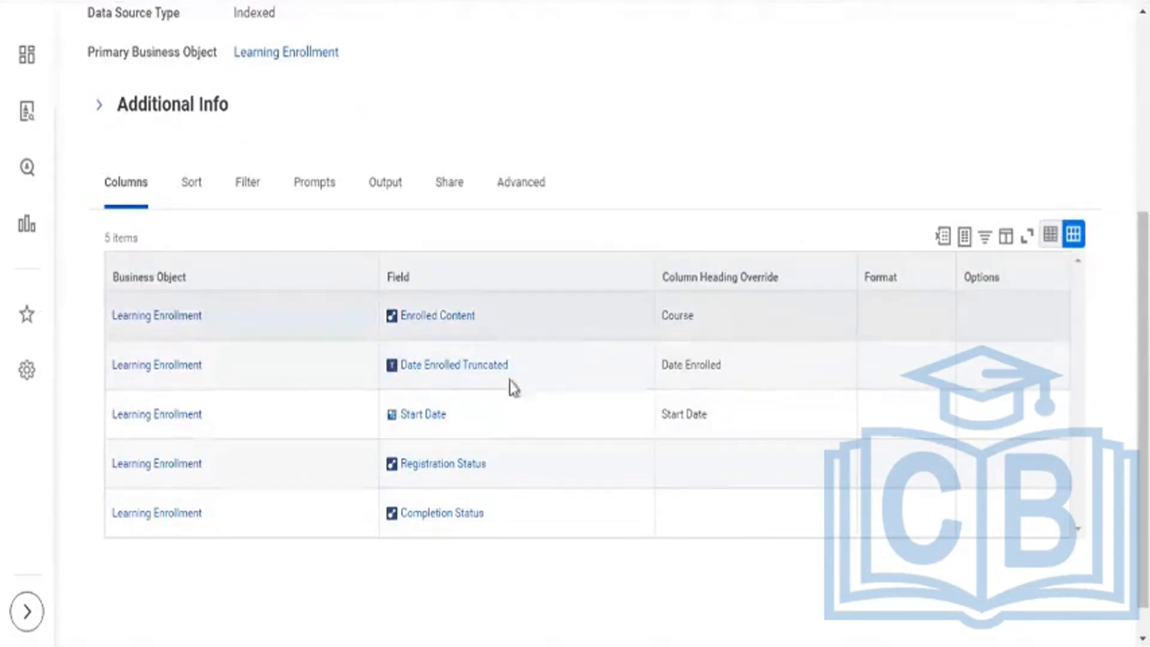
{"action": "mouse_move", "coordinate": [497, 467]}
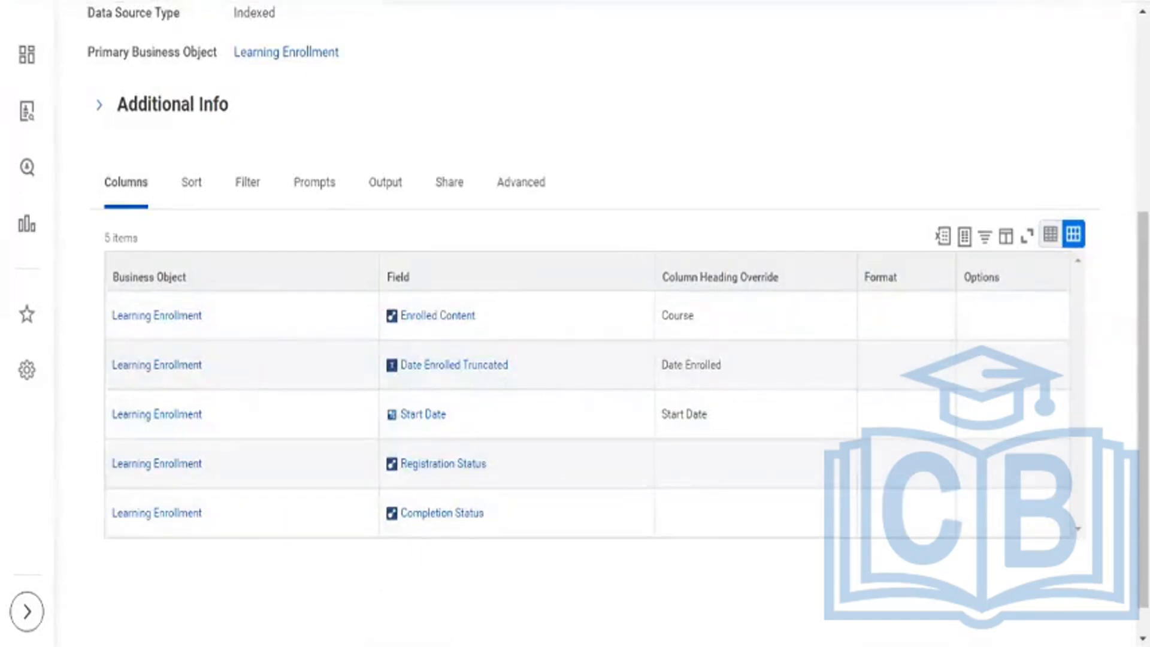
{"action": "scroll", "coordinate": [835, 174], "scroll_direction": "up", "scroll_amount": 5}
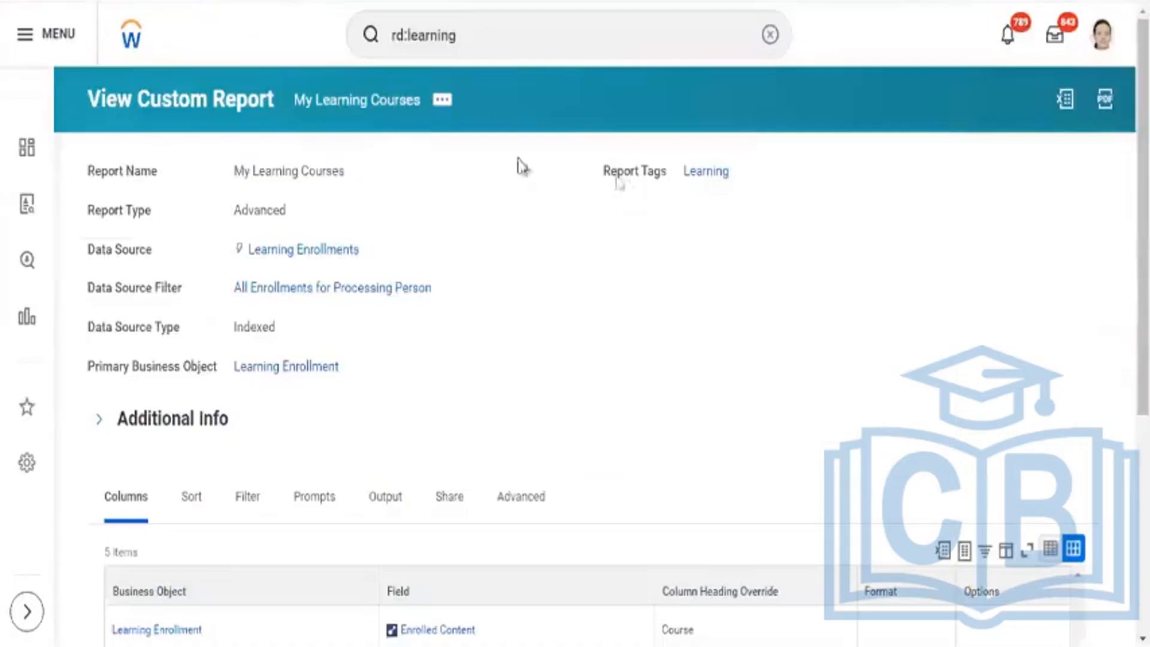
Run the My Learning Courses report from its Custom Report actions.
{"action": "left_click", "coordinate": [444, 101]}
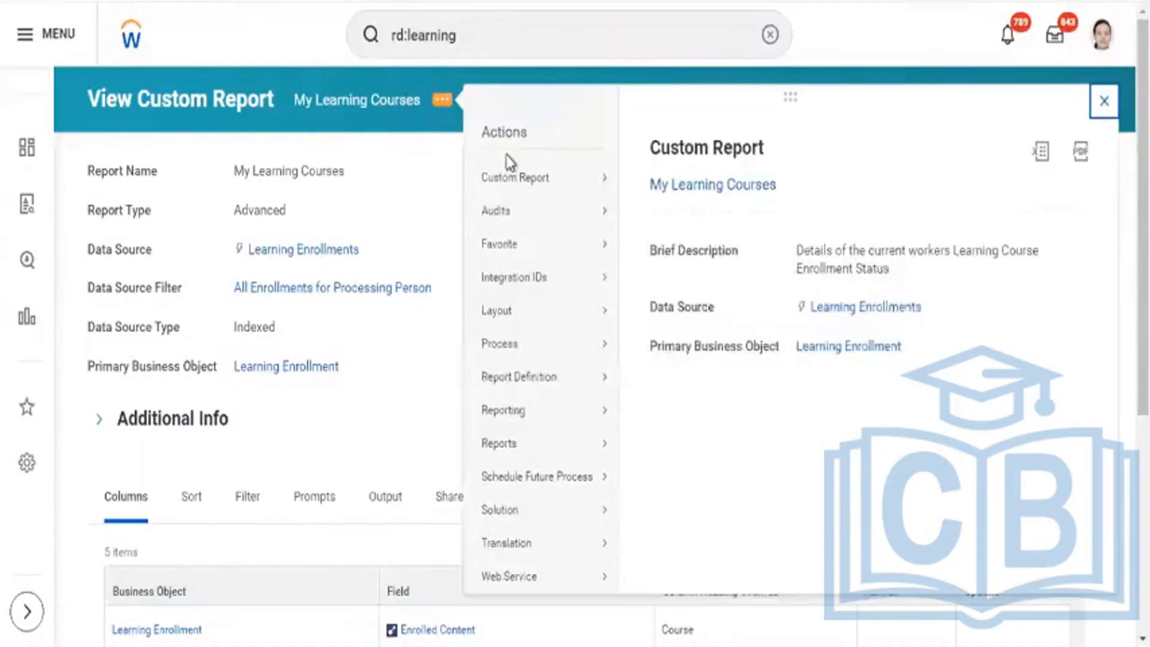
{"action": "mouse_move", "coordinate": [608, 174]}
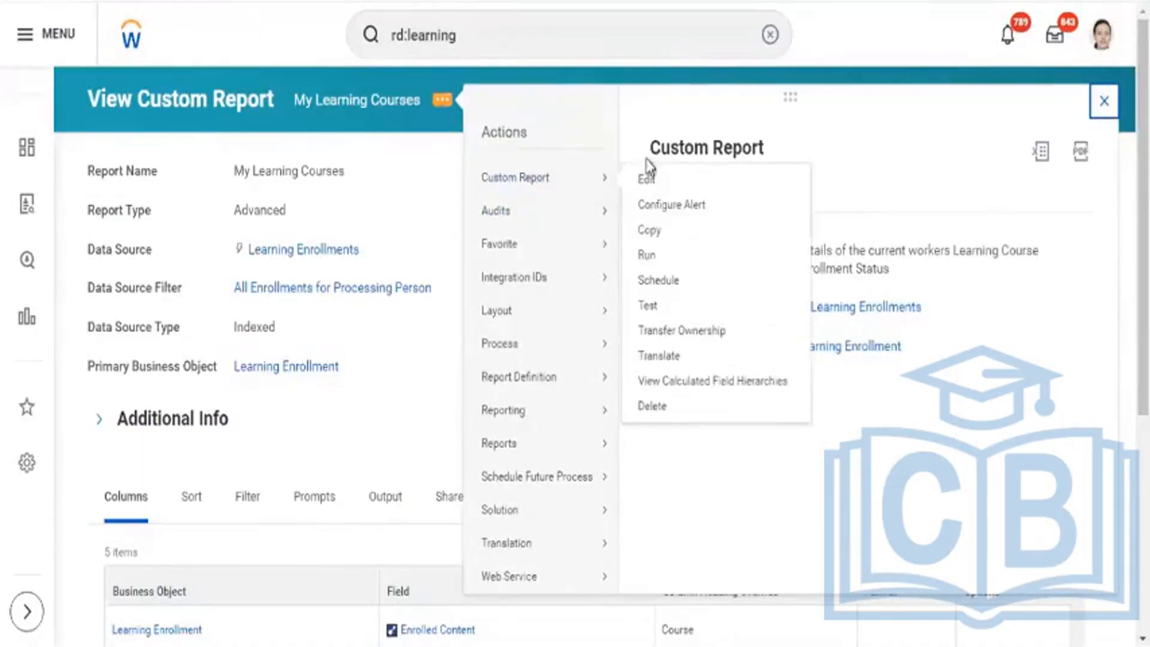
{"action": "left_click", "coordinate": [648, 254]}
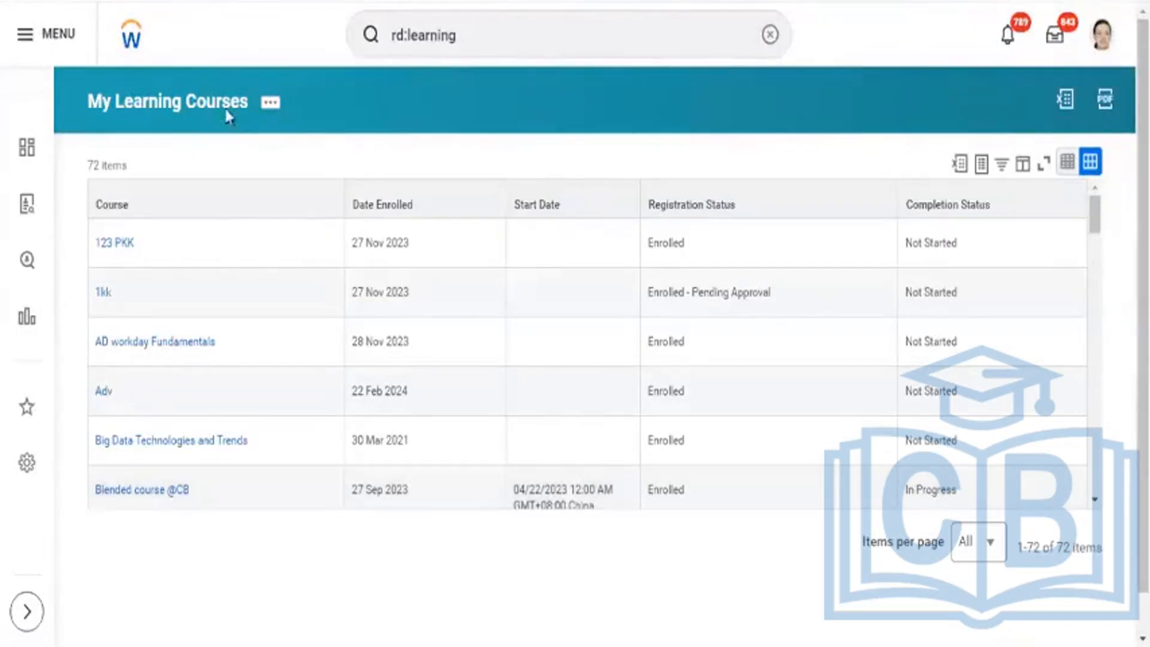
{"action": "left_click", "coordinate": [961, 165]}
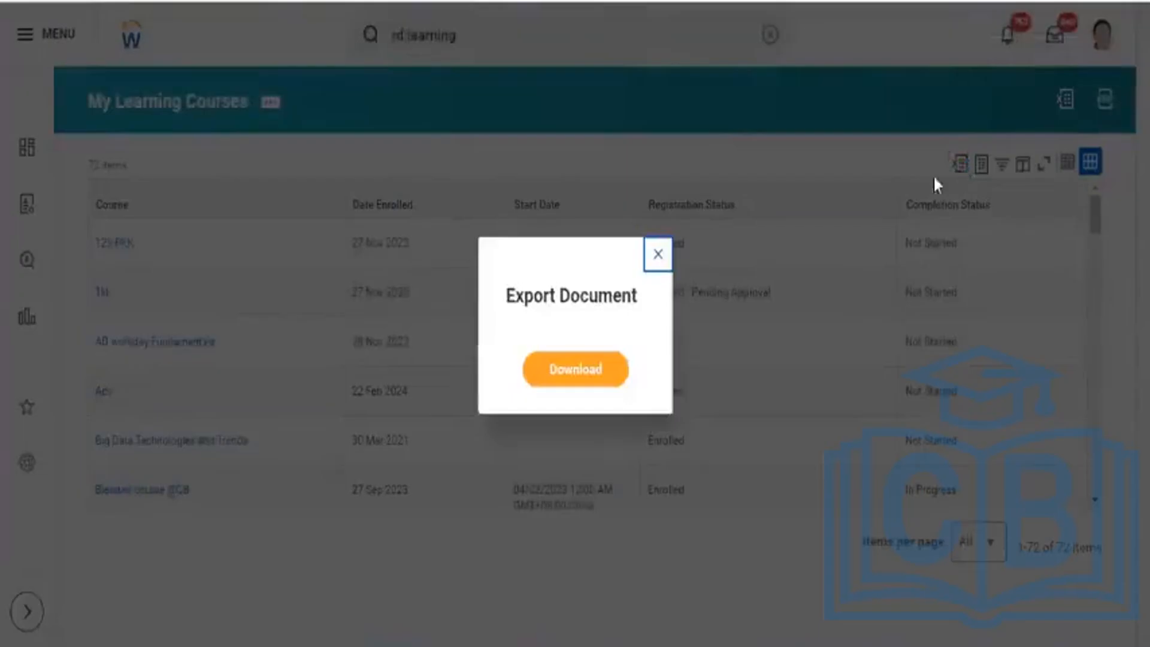
{"action": "left_click", "coordinate": [575, 373]}
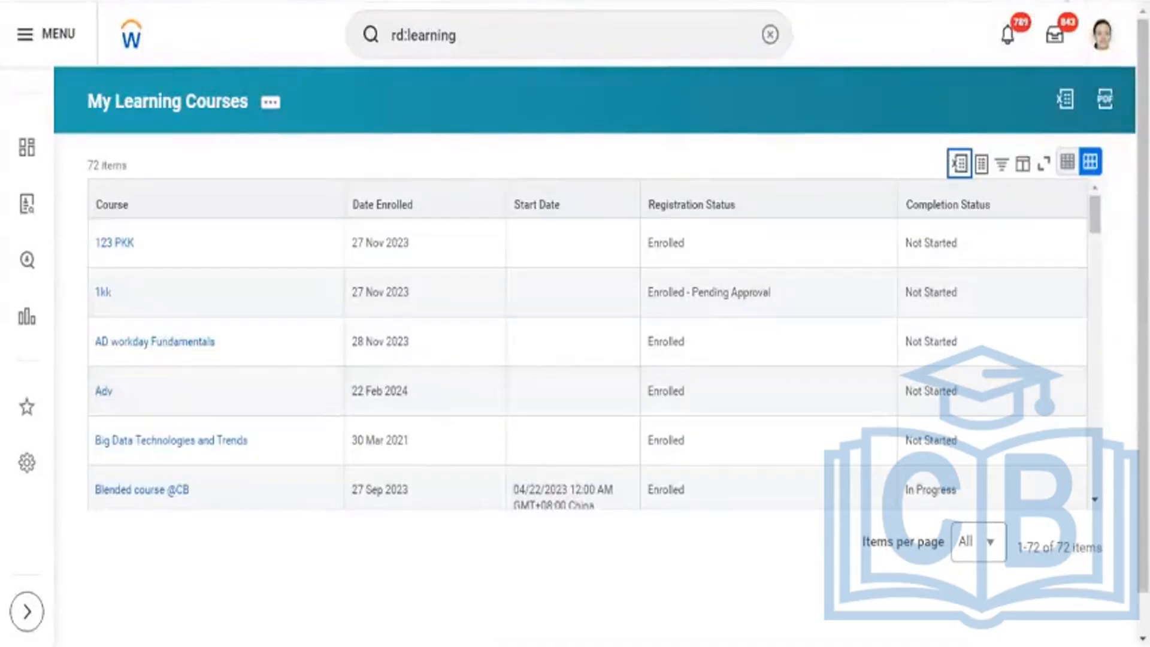
{"action": "left_click", "coordinate": [1070, 1]}
{"action": "mouse_move", "coordinate": [894, 74]}
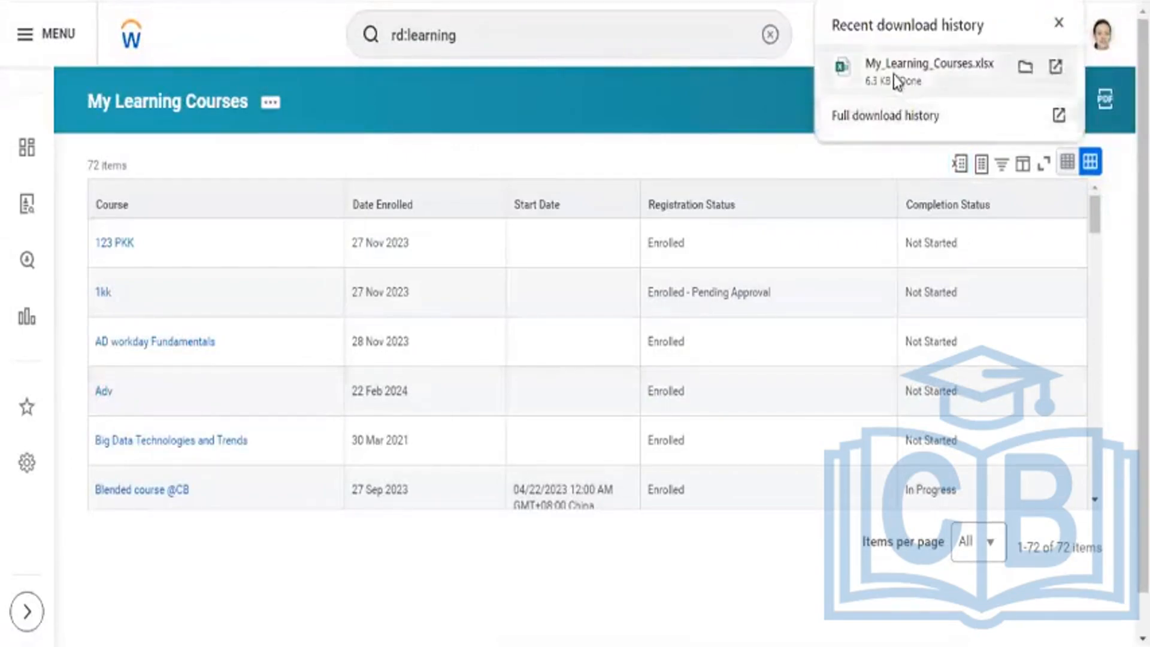
{"action": "left_click", "coordinate": [894, 74]}
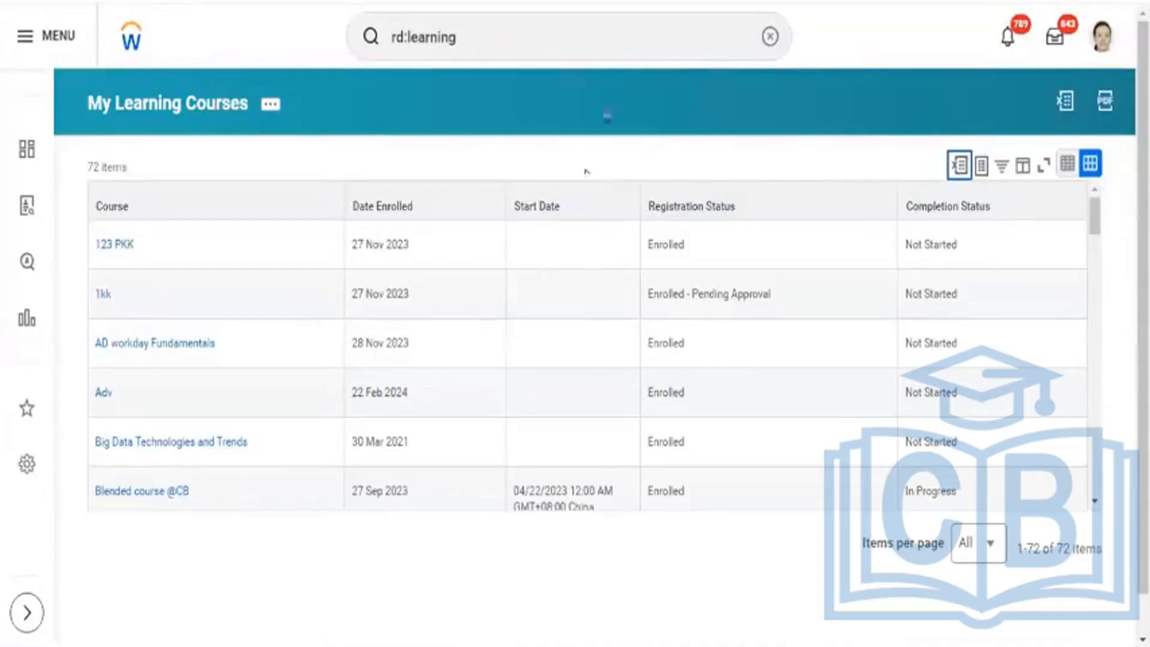
Replace the 'rd:learning' search with 'create custom report' in the Workday search bar.
{"action": "left_click", "coordinate": [509, 41]}
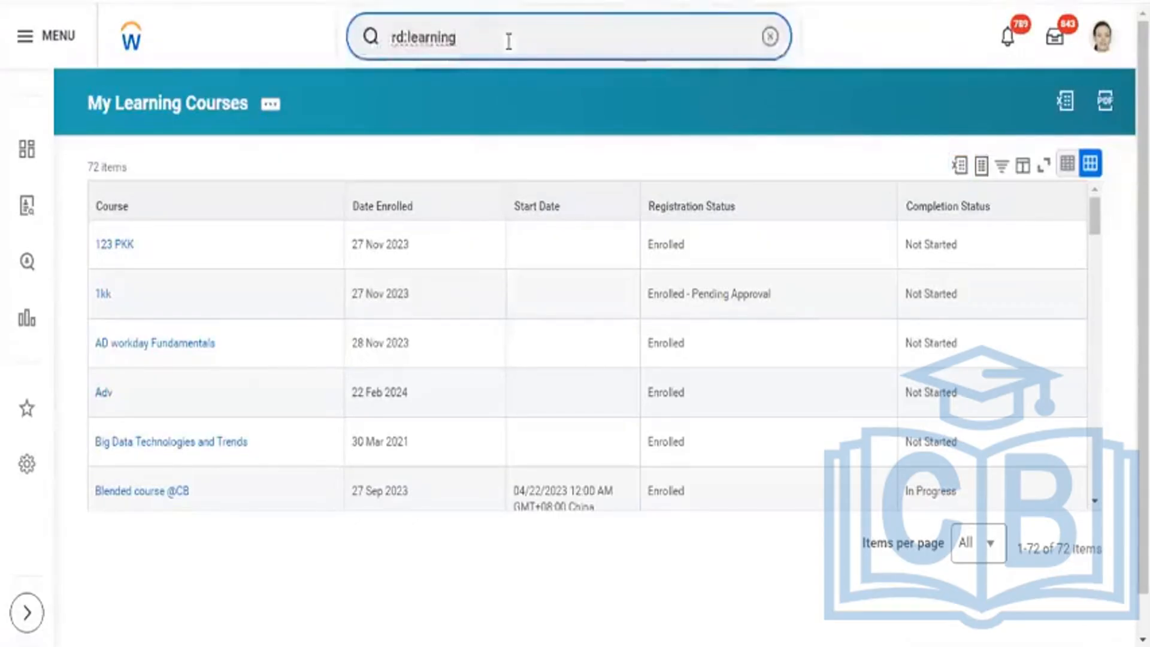
{"action": "key", "text": "BackSpace"}
{"action": "key", "text": "BackSpace"}
{"action": "key", "text": "BackSpace"}
{"action": "key", "text": "BackSpace"}
{"action": "key", "text": "BackSpace"}
{"action": "key", "text": "BackSpace"}
{"action": "key", "text": "BackSpace"}
{"action": "key", "text": "BackSpace"}
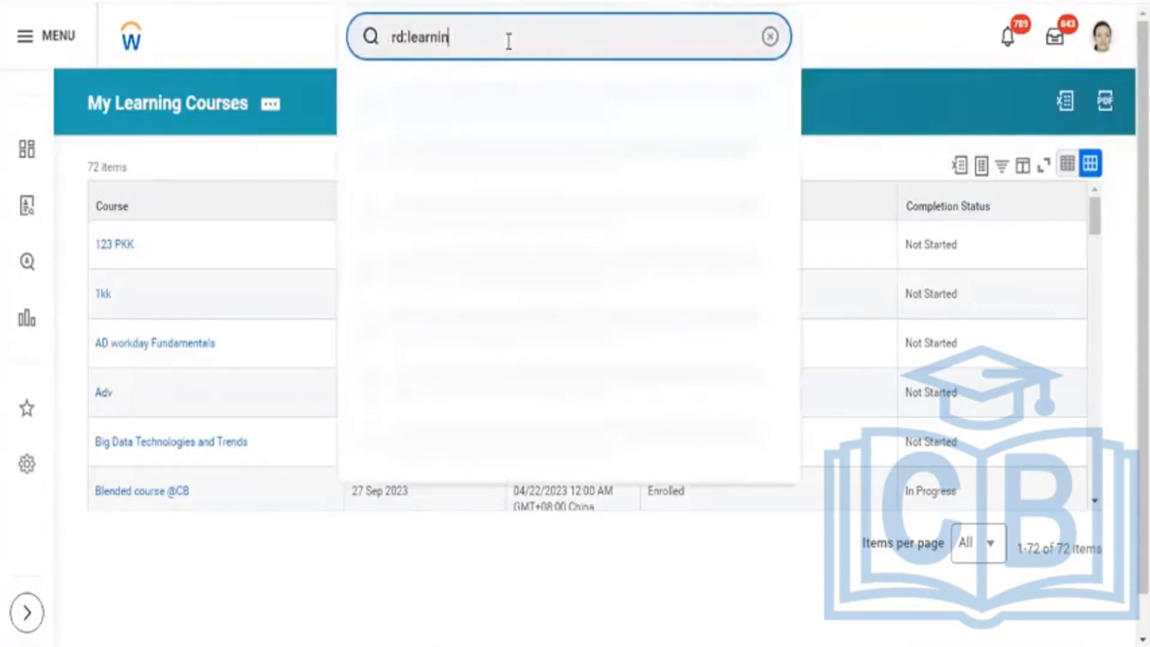
{"action": "key", "text": "BackSpace"}
{"action": "key", "text": "BackSpace"}
{"action": "key", "text": "BackSpace"}
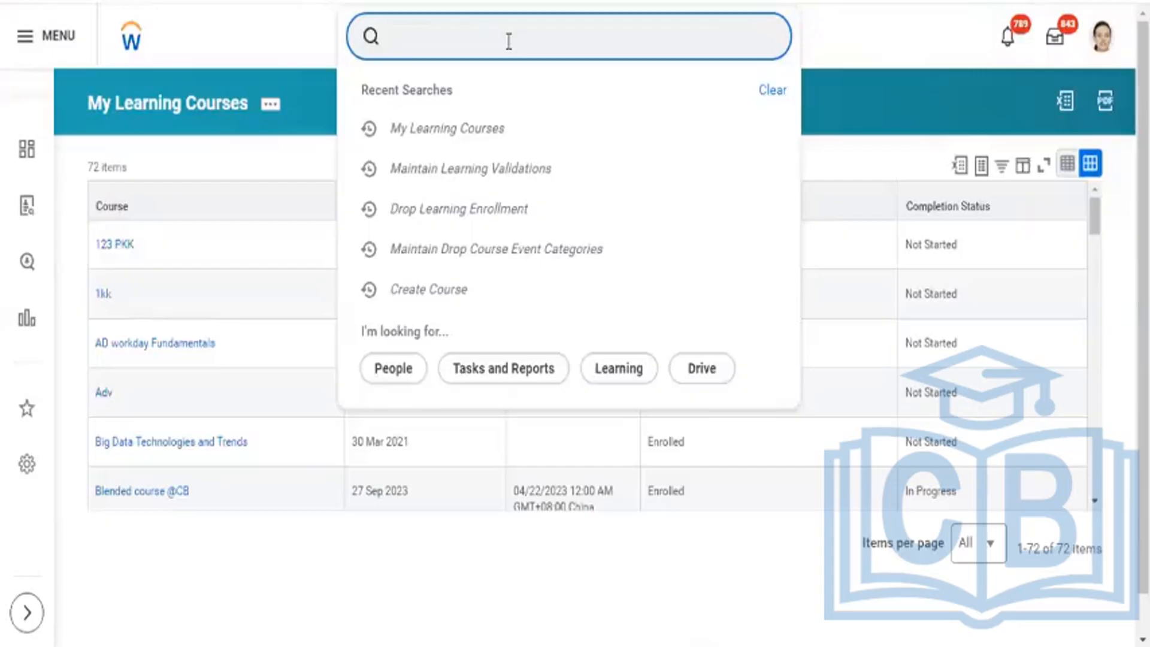
{"action": "type", "text": "creaate"}
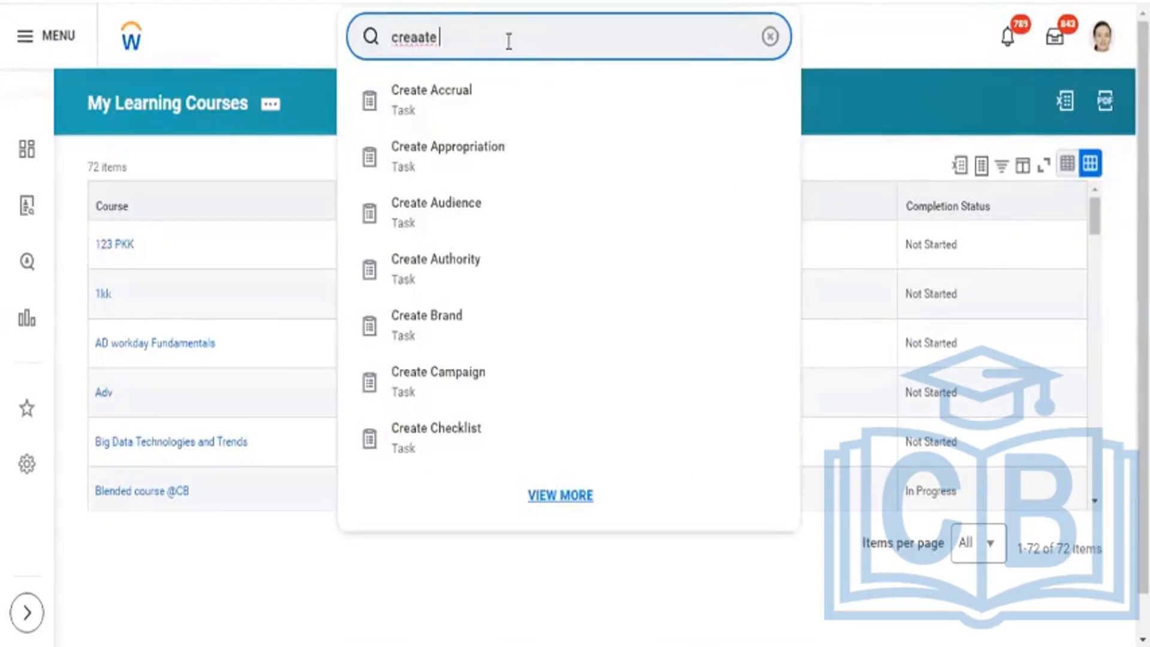
{"action": "key", "text": "BackSpace"}
{"action": "key", "text": "BackSpace"}
{"action": "key", "text": "BackSpace"}
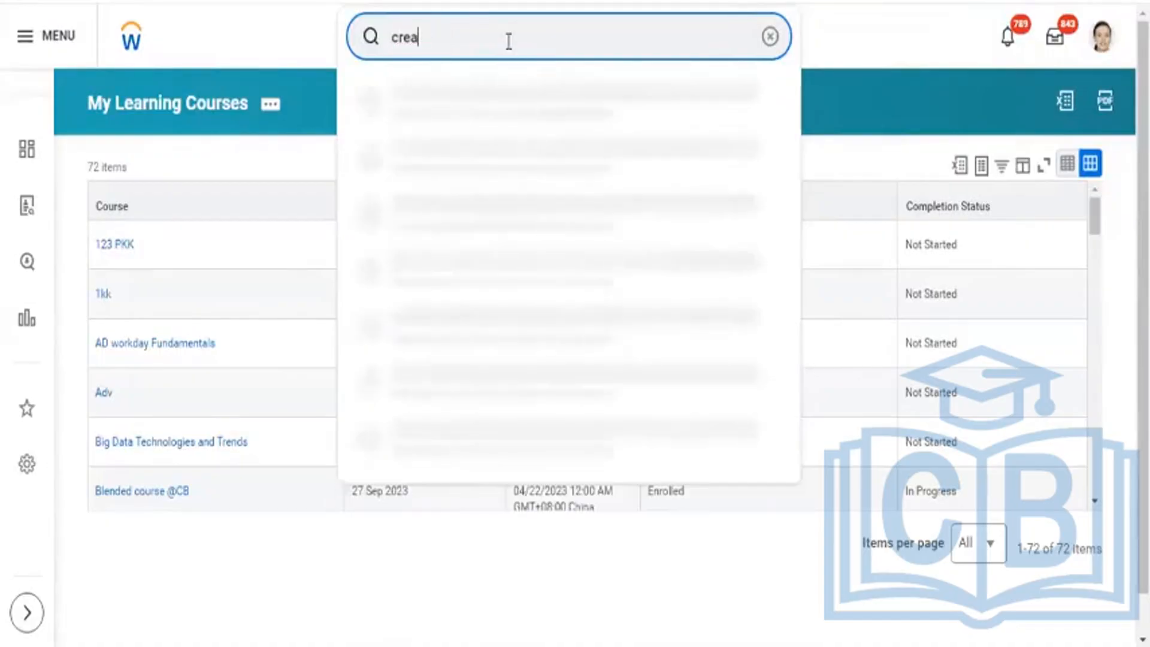
{"action": "type", "text": "te"}
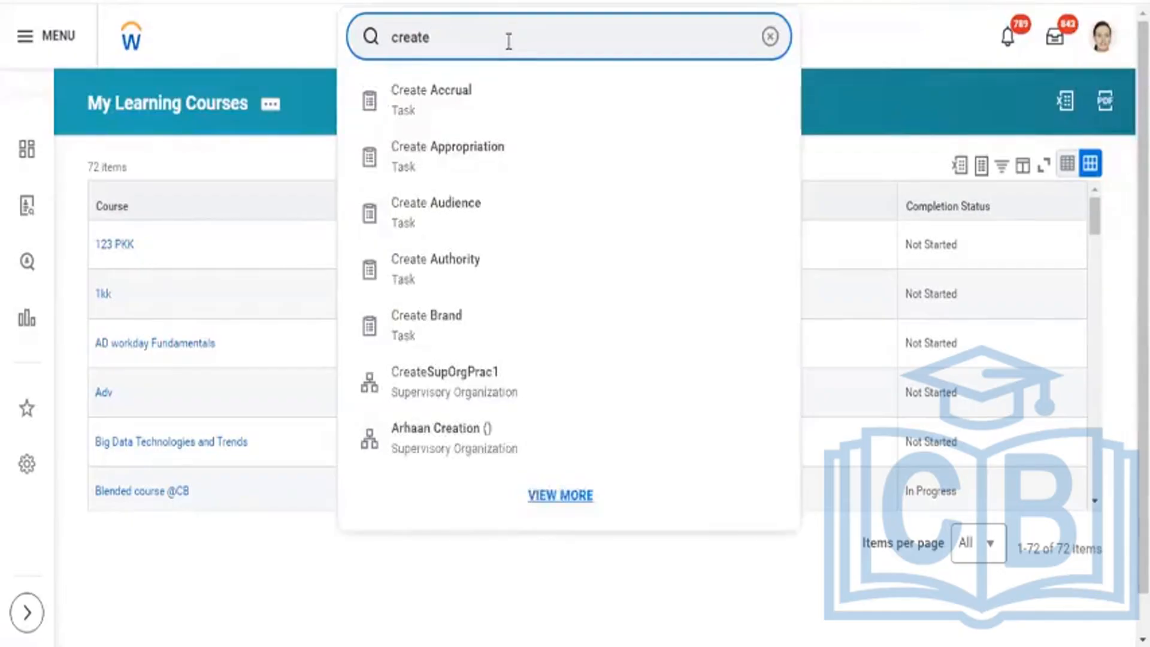
{"action": "type", "text": " custom "}
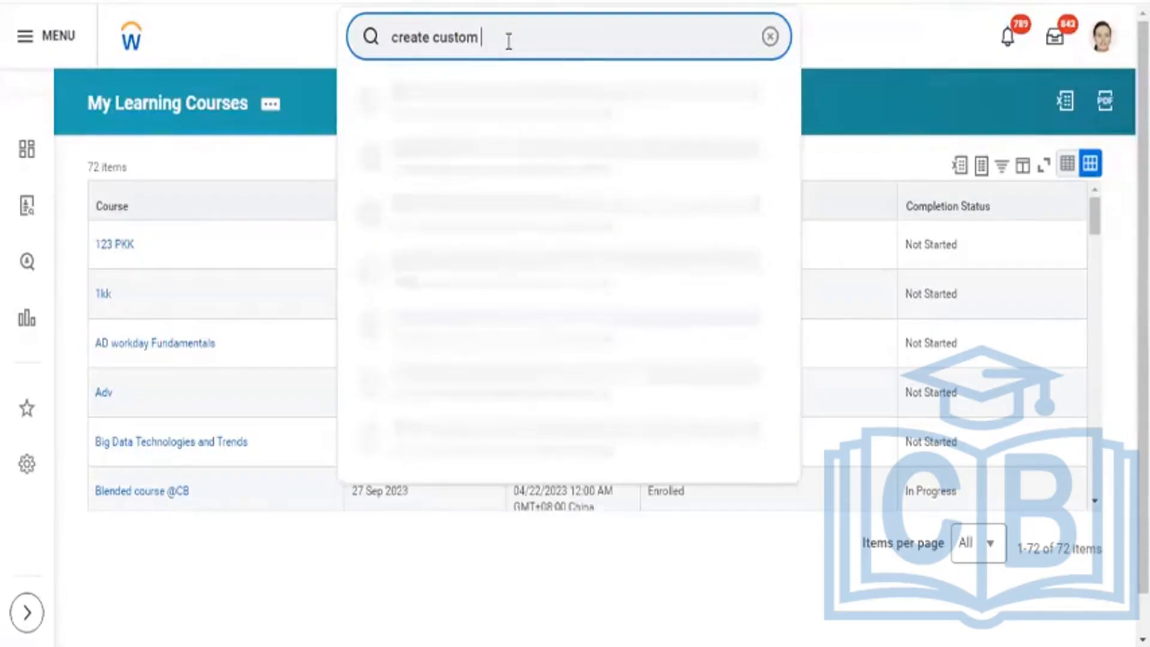
{"action": "type", "text": "report"}
Start an Advanced custom report named 'All Learning Enrollments' with Optimized for Performance unchecked.
{"action": "left_click", "coordinate": [459, 102]}
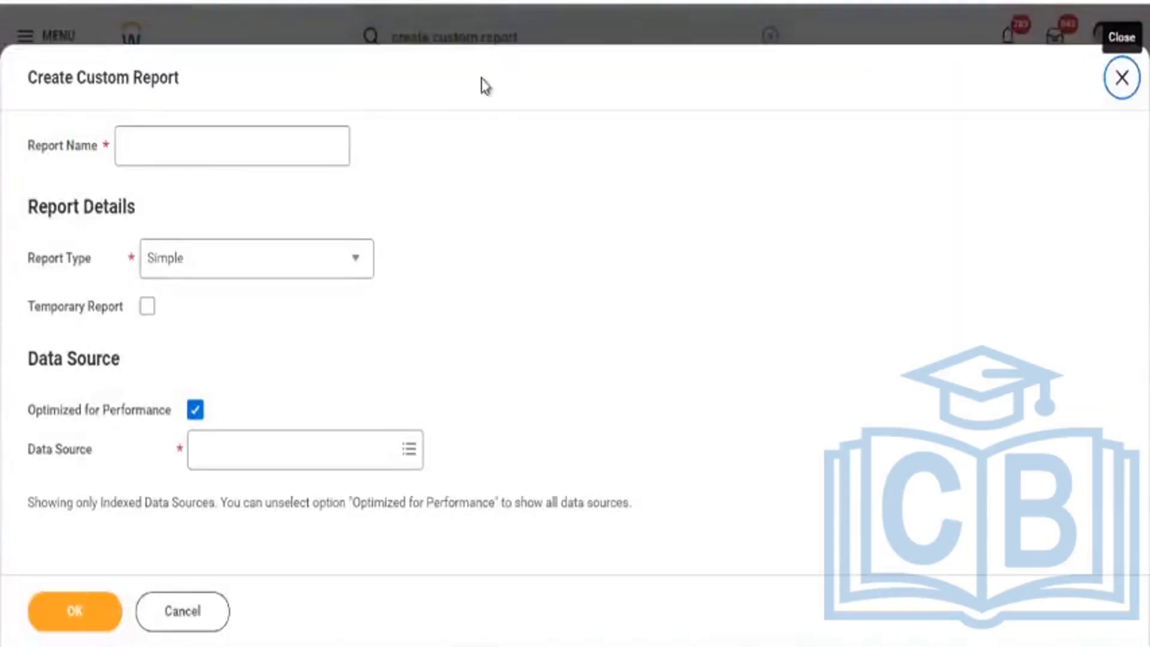
{"action": "left_click", "coordinate": [197, 138]}
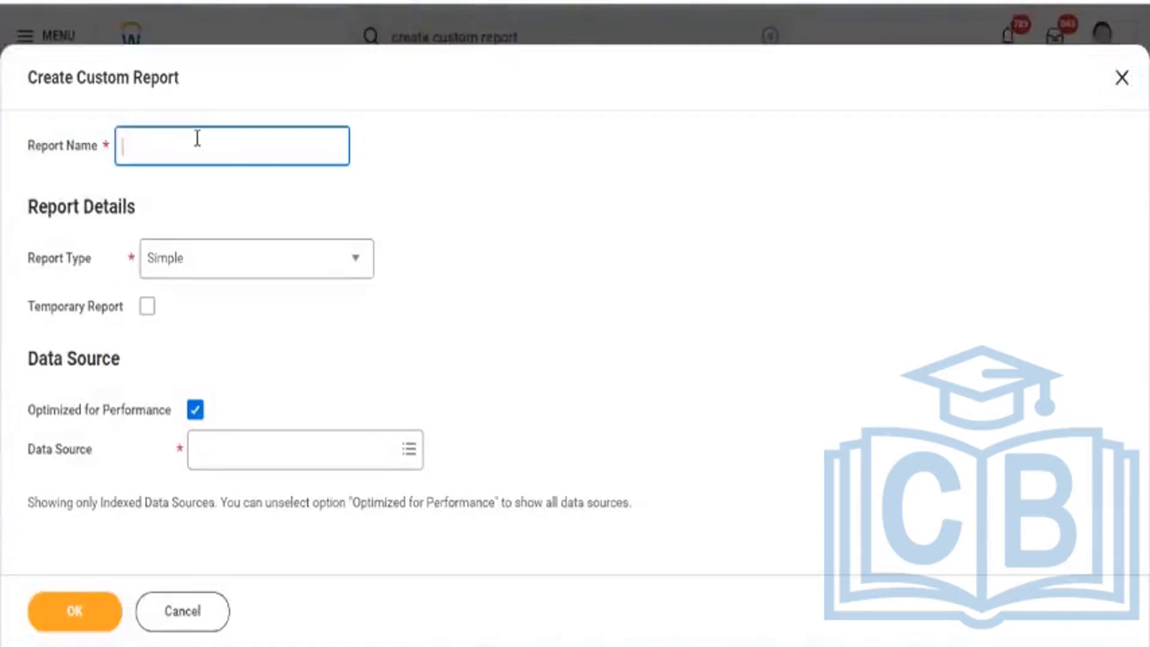
{"action": "type", "text": "All"}
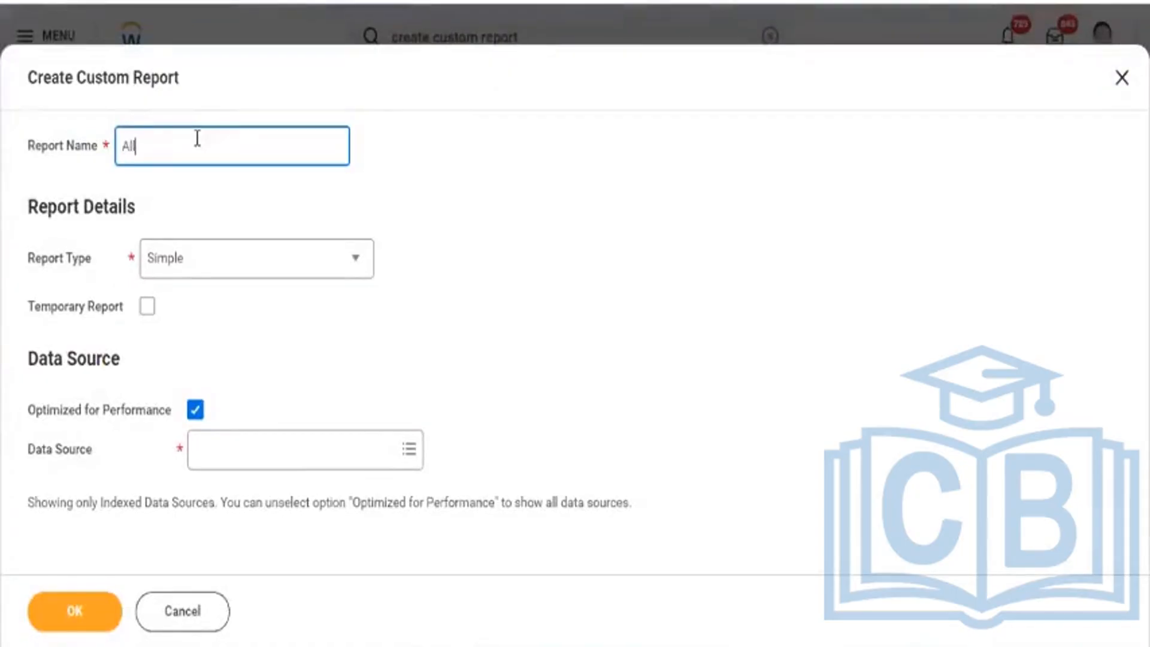
{"action": "type", "text": " Learning Enrollments"}
{"action": "left_click", "coordinate": [203, 275]}
{"action": "left_click", "coordinate": [205, 268]}
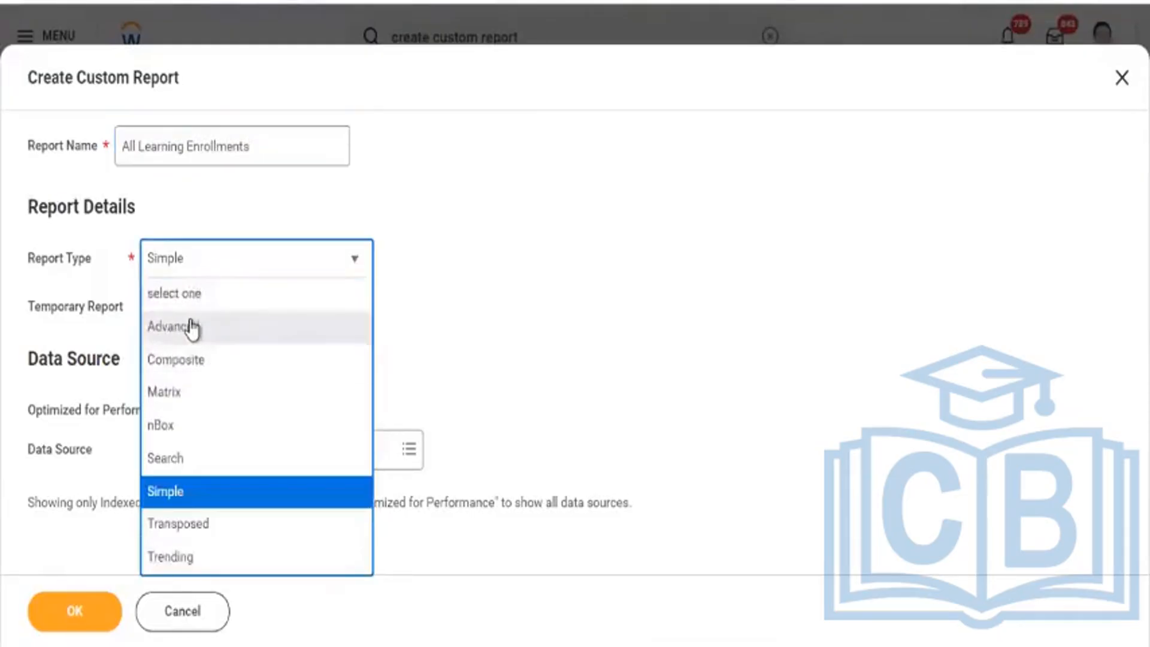
{"action": "left_click", "coordinate": [193, 327]}
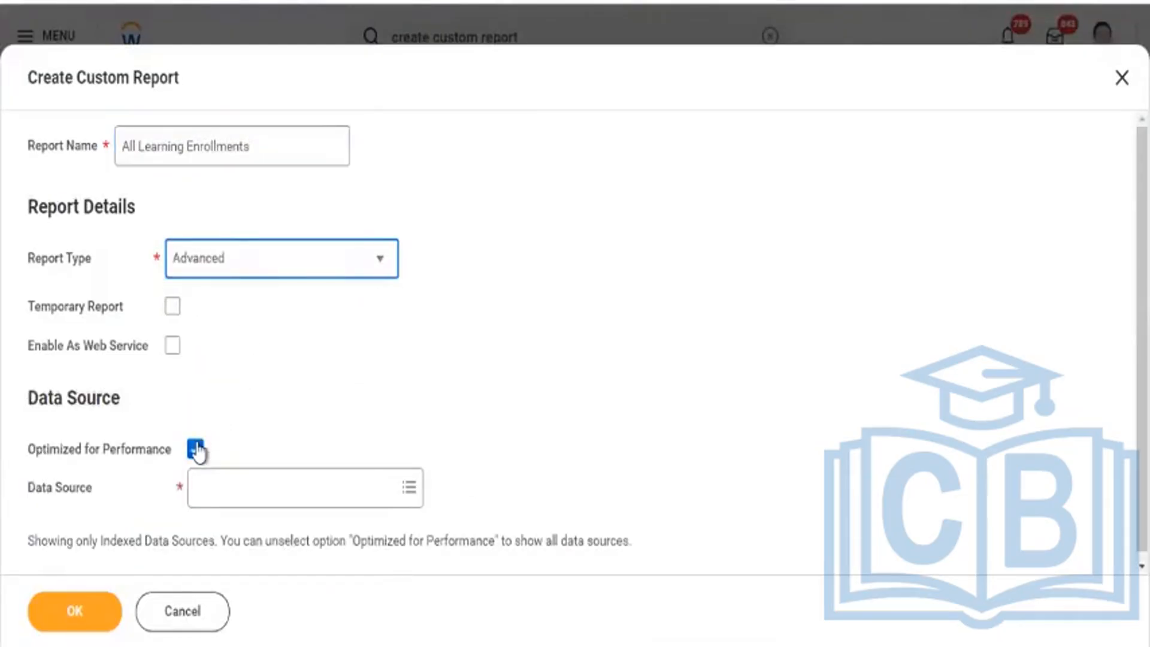
{"action": "left_click", "coordinate": [196, 449]}
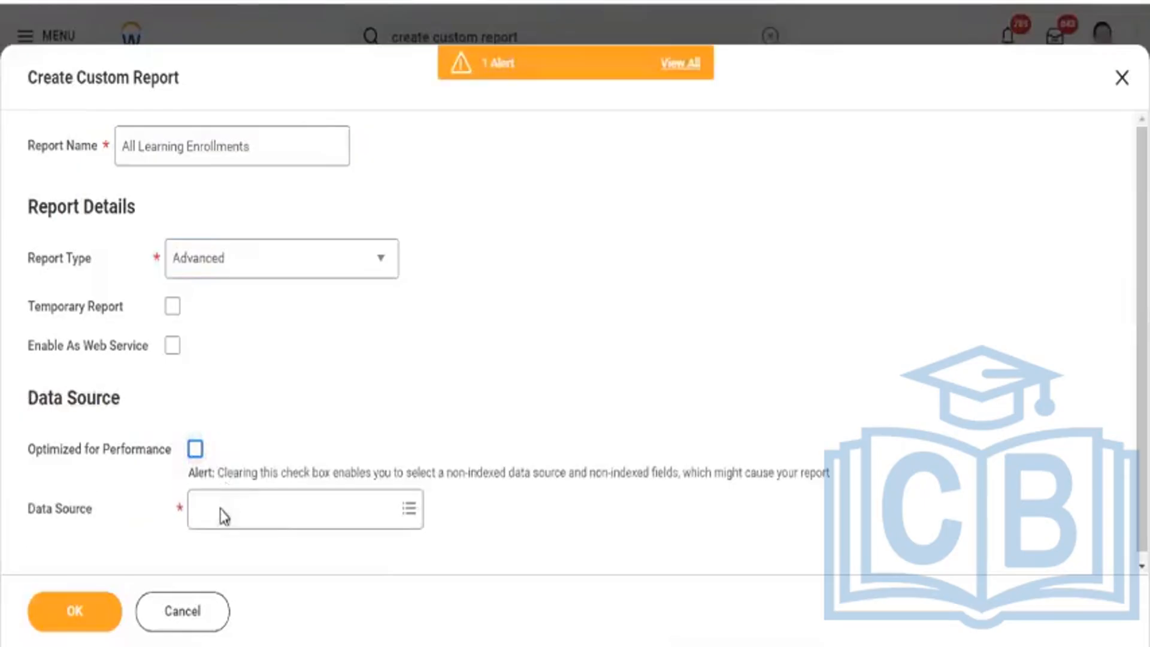
Choose Learning Enrollments as the report's data source.
{"action": "left_click", "coordinate": [222, 508]}
{"action": "type", "text": "Le"}
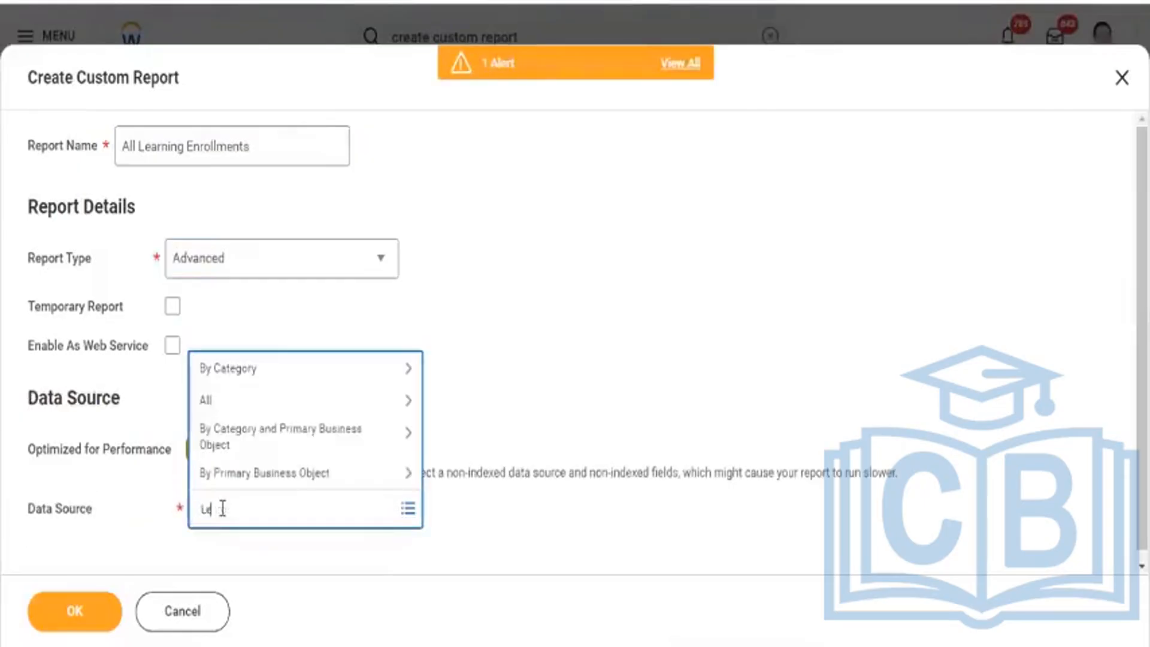
{"action": "type", "text": "arning en"}
{"action": "key", "text": "Return"}
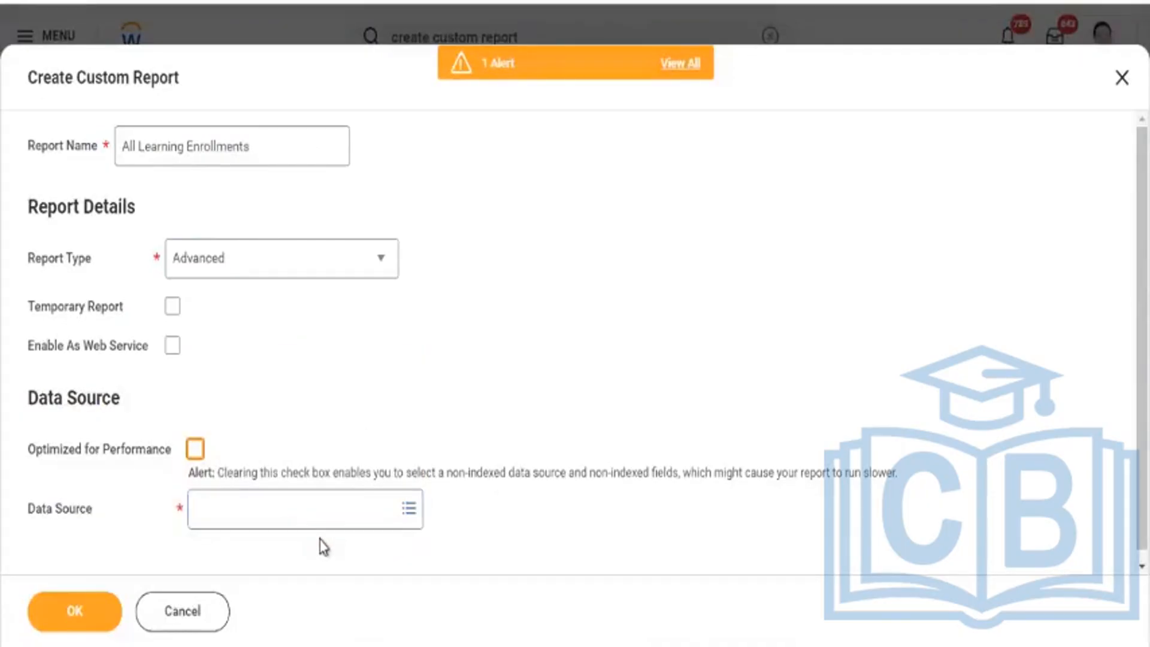
{"action": "left_click", "coordinate": [287, 506]}
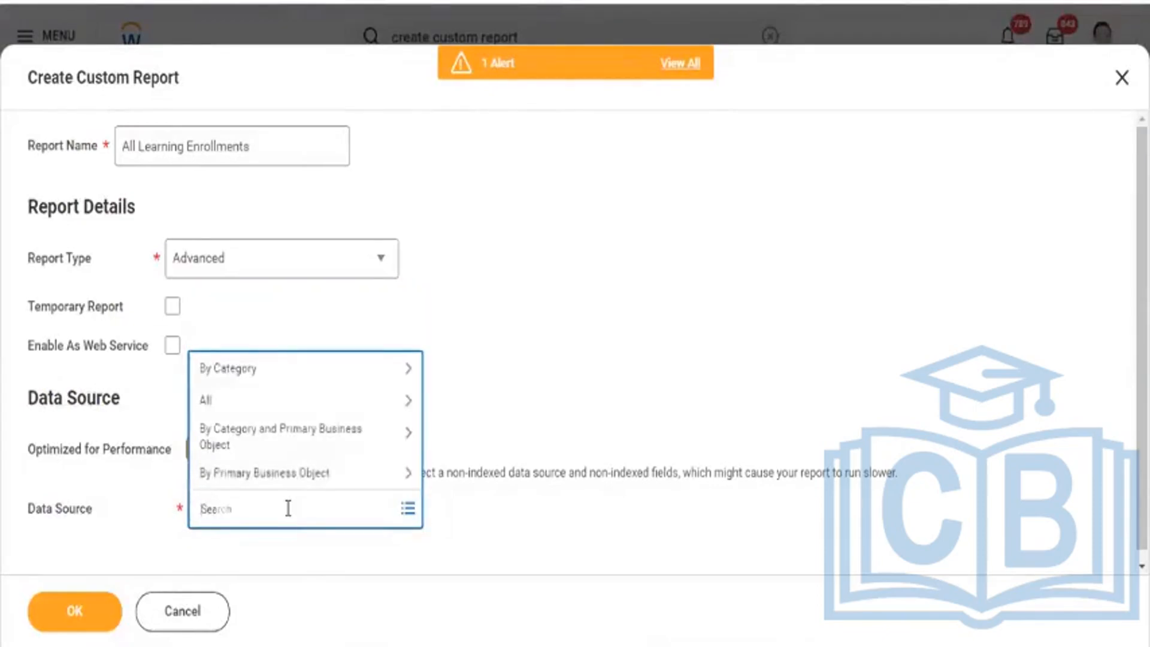
{"action": "type", "text": "Learning"}
{"action": "key", "text": "BackSpace"}
{"action": "key", "text": "BackSpace"}
{"action": "key", "text": "BackSpace"}
{"action": "type", "text": "rning"}
{"action": "type", "text": "nrollmen"}
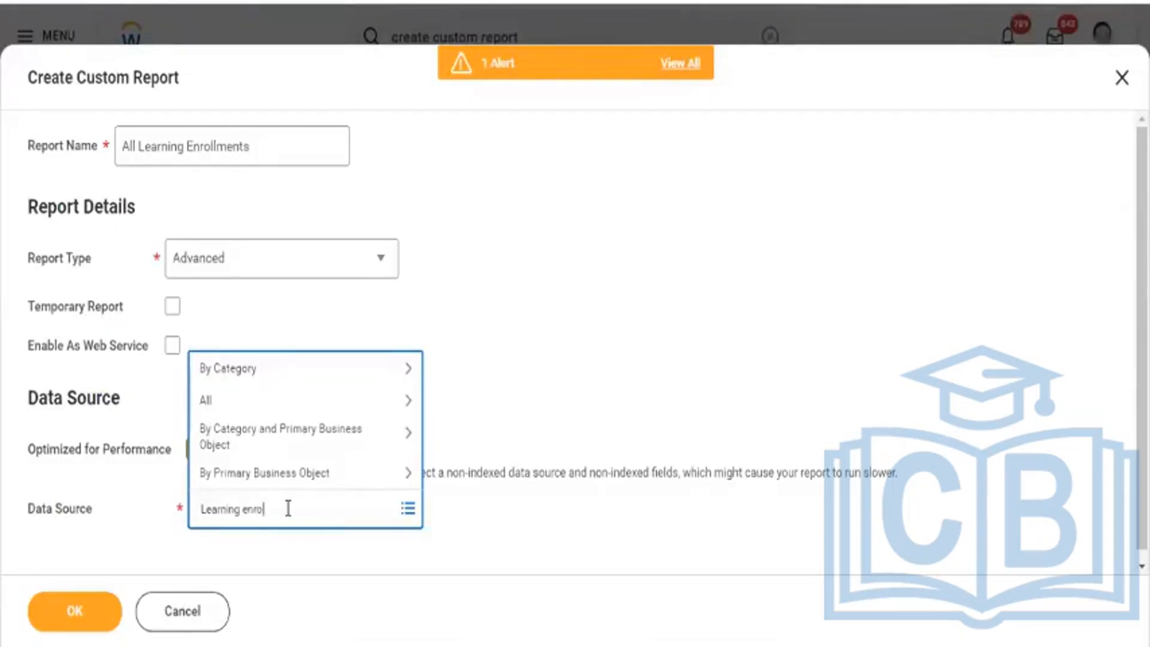
{"action": "type", "text": "t"}
{"action": "key", "text": "Return"}
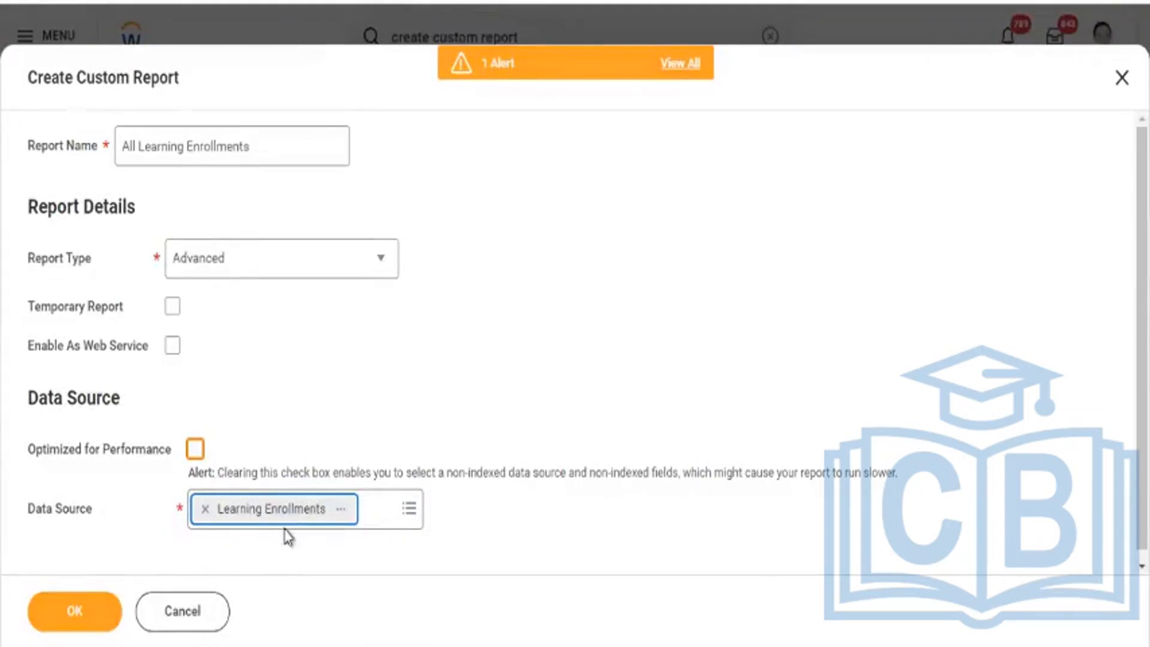
Create the report and set its first column's field to Learning Content Title.
{"action": "mouse_move", "coordinate": [286, 539]}
{"action": "left_click", "coordinate": [87, 623]}
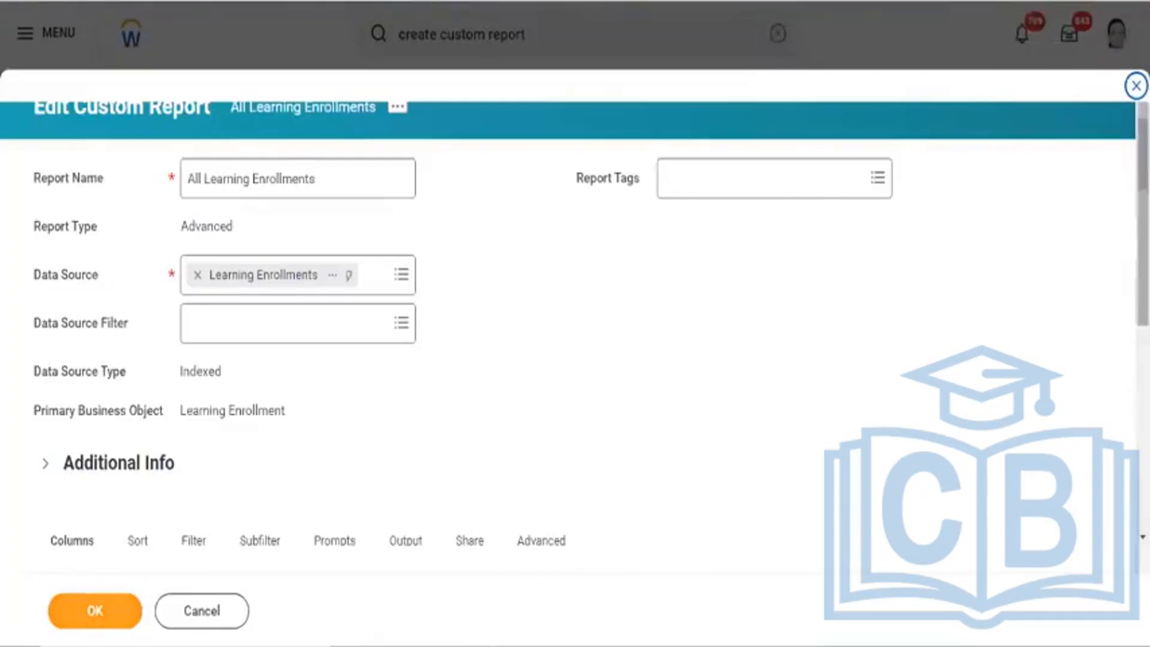
{"action": "scroll", "coordinate": [763, 320], "scroll_direction": "down", "scroll_amount": 6}
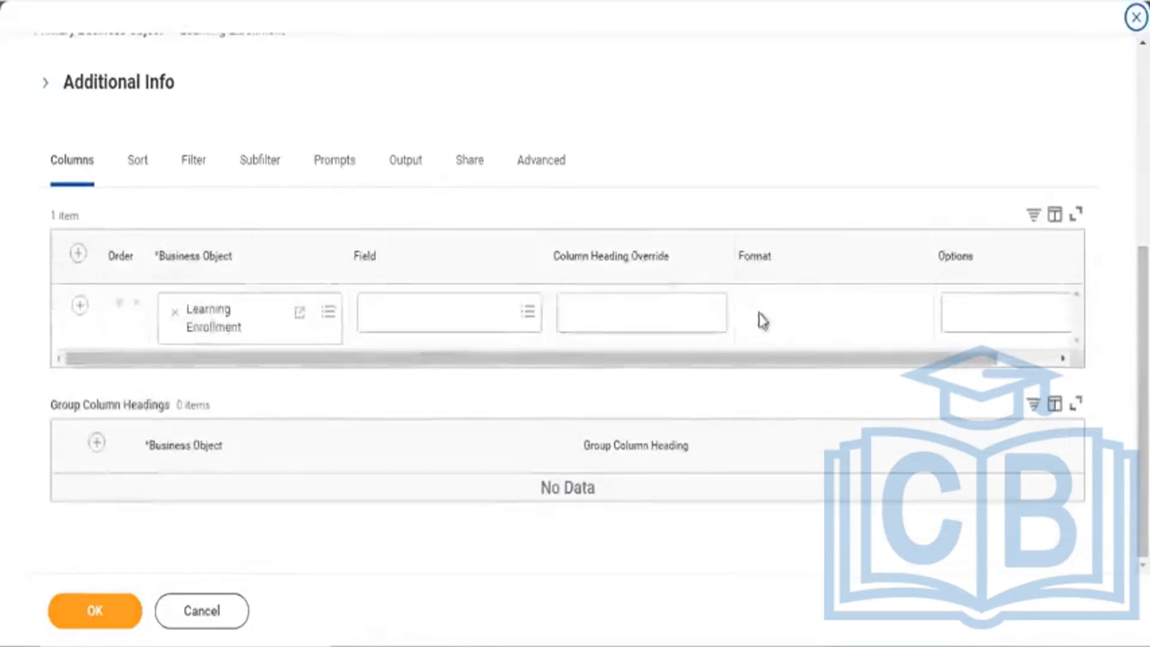
{"action": "left_click", "coordinate": [433, 323]}
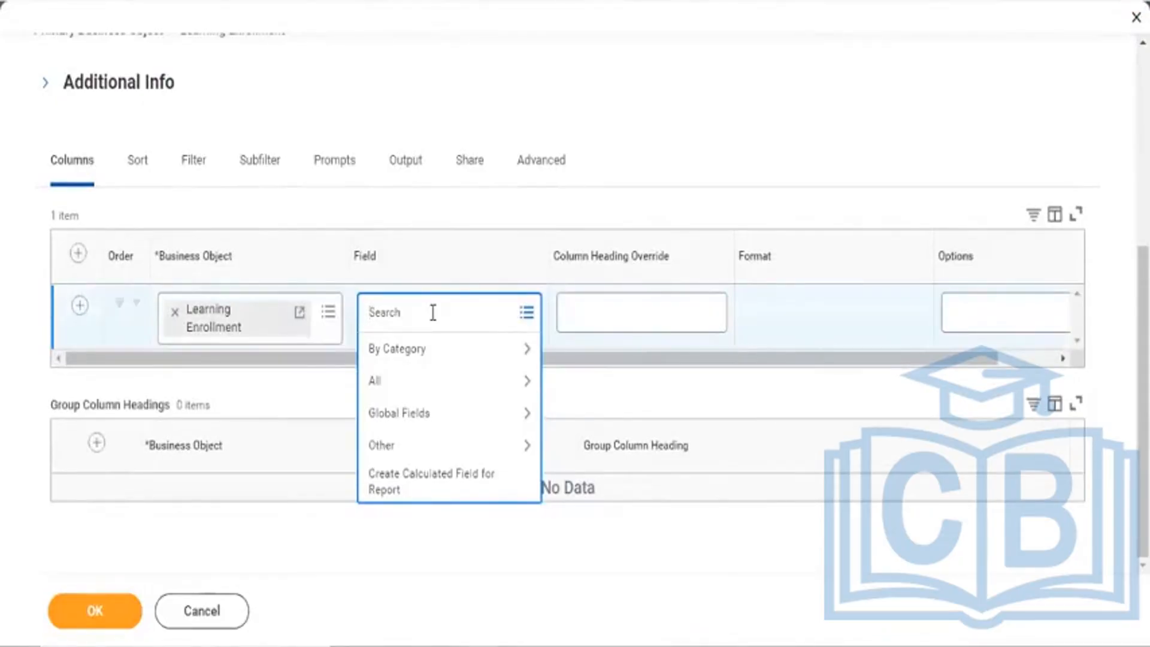
{"action": "type", "text": "Learning Content"}
{"action": "double_click", "coordinate": [433, 312]}
{"action": "key", "text": "Return"}
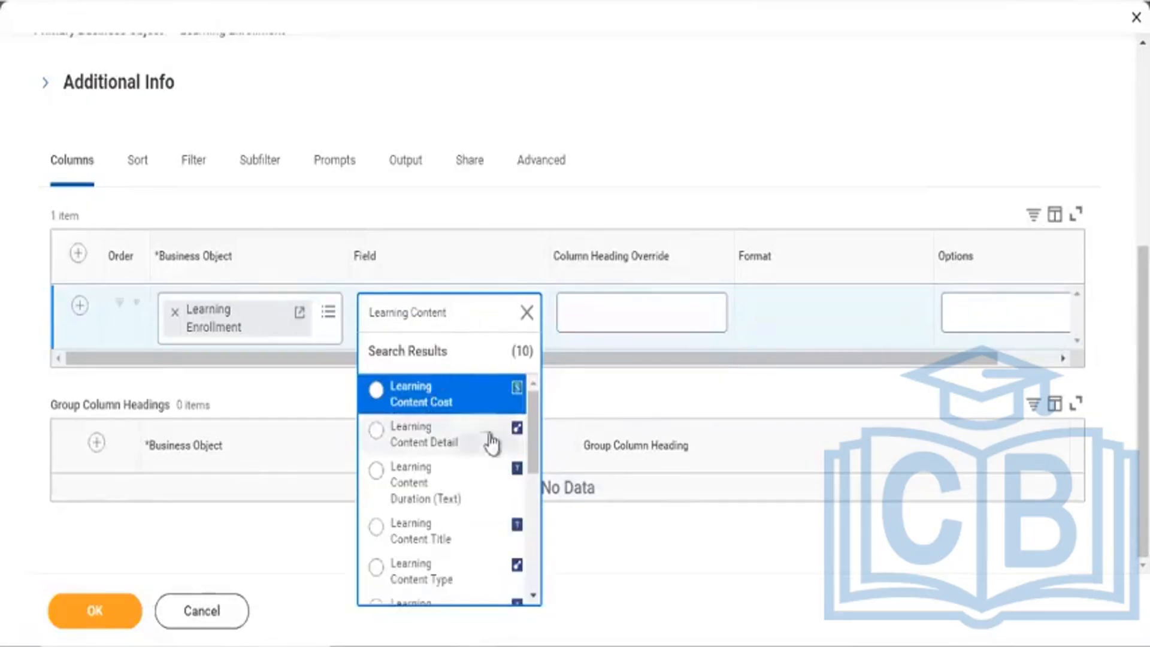
{"action": "left_click", "coordinate": [449, 539]}
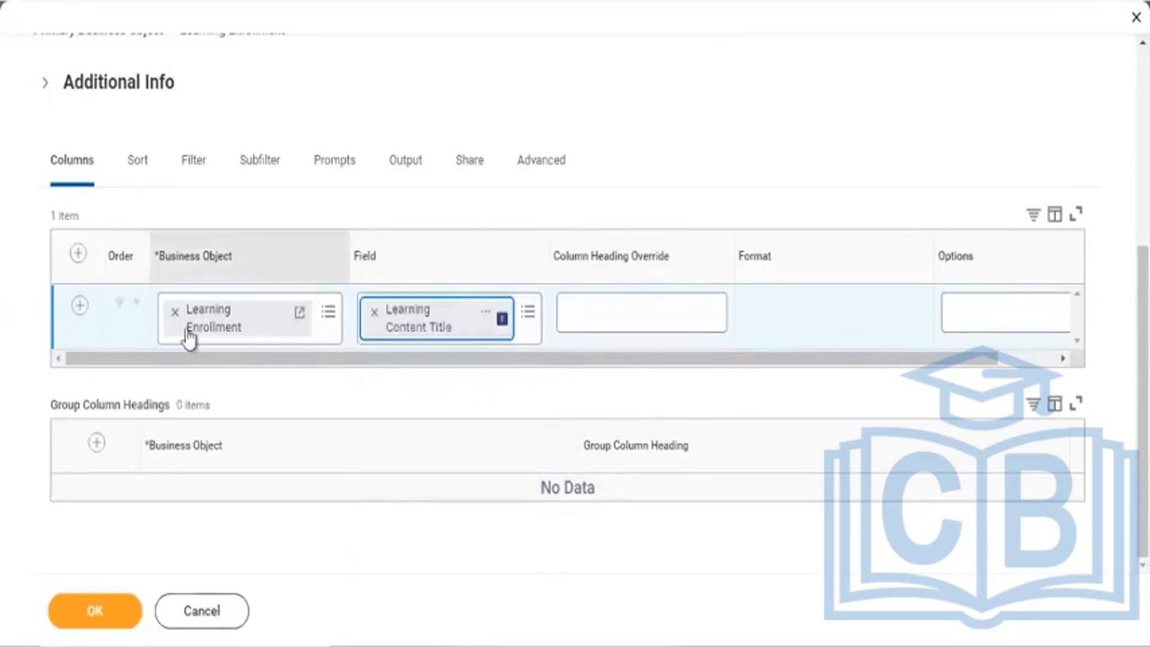
Add a second column row and search for a learning title field.
{"action": "left_click", "coordinate": [80, 306]}
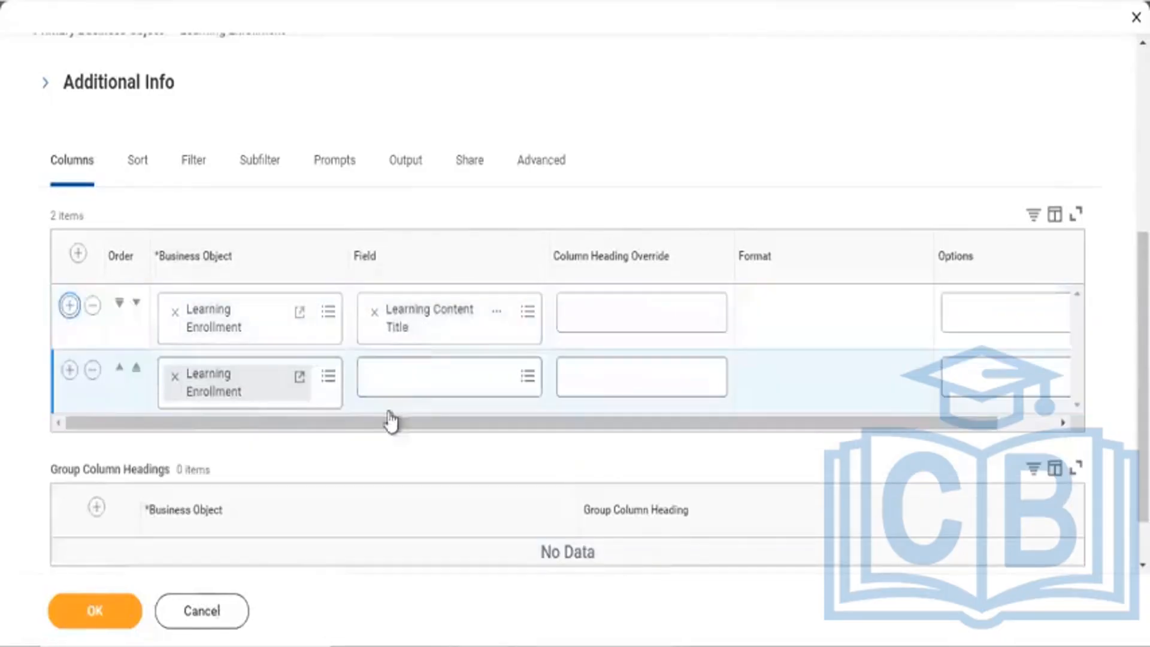
{"action": "left_click", "coordinate": [393, 386]}
{"action": "type", "text": "Learning c"}
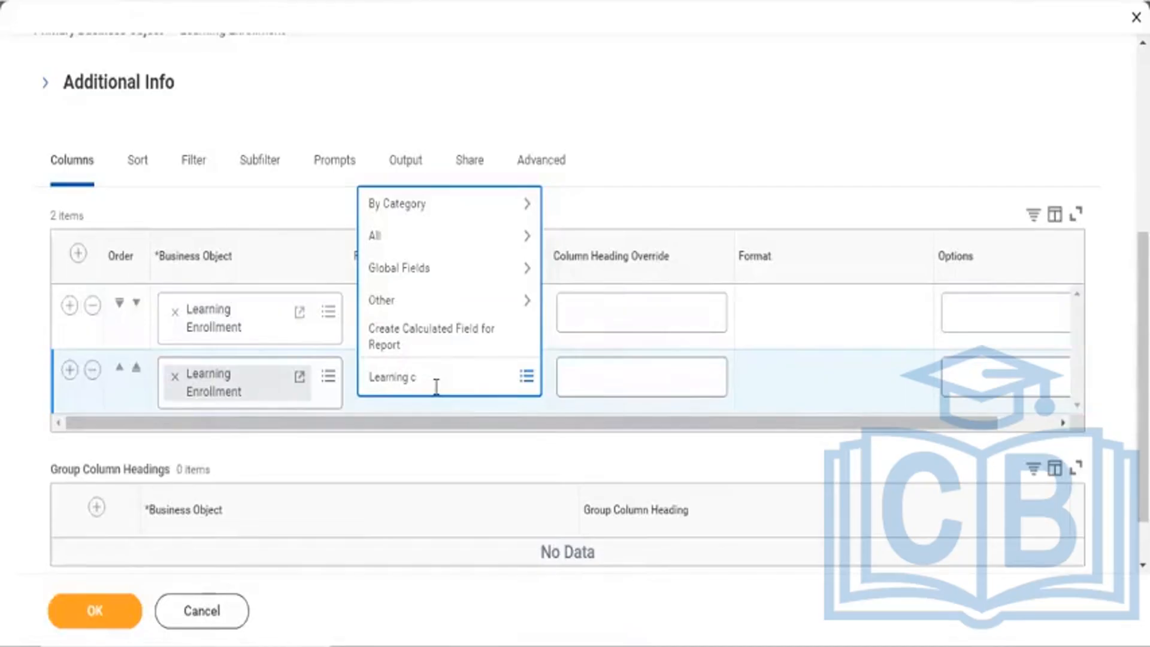
{"action": "type", "text": "ourse"}
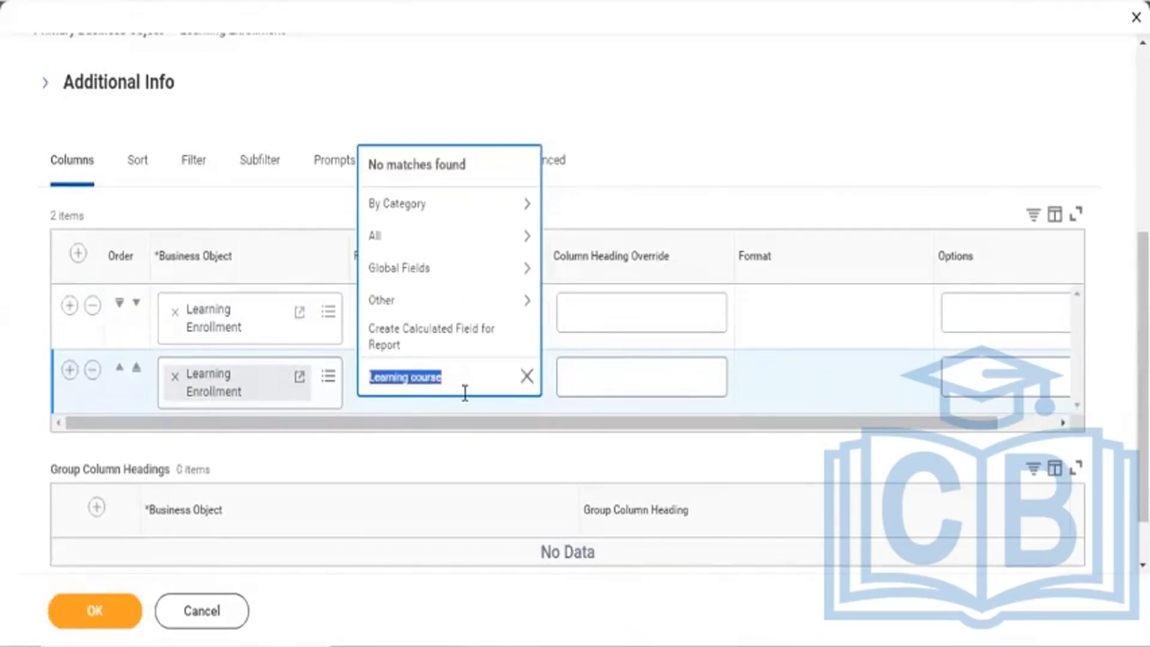
{"action": "type", "text": "Learnin"}
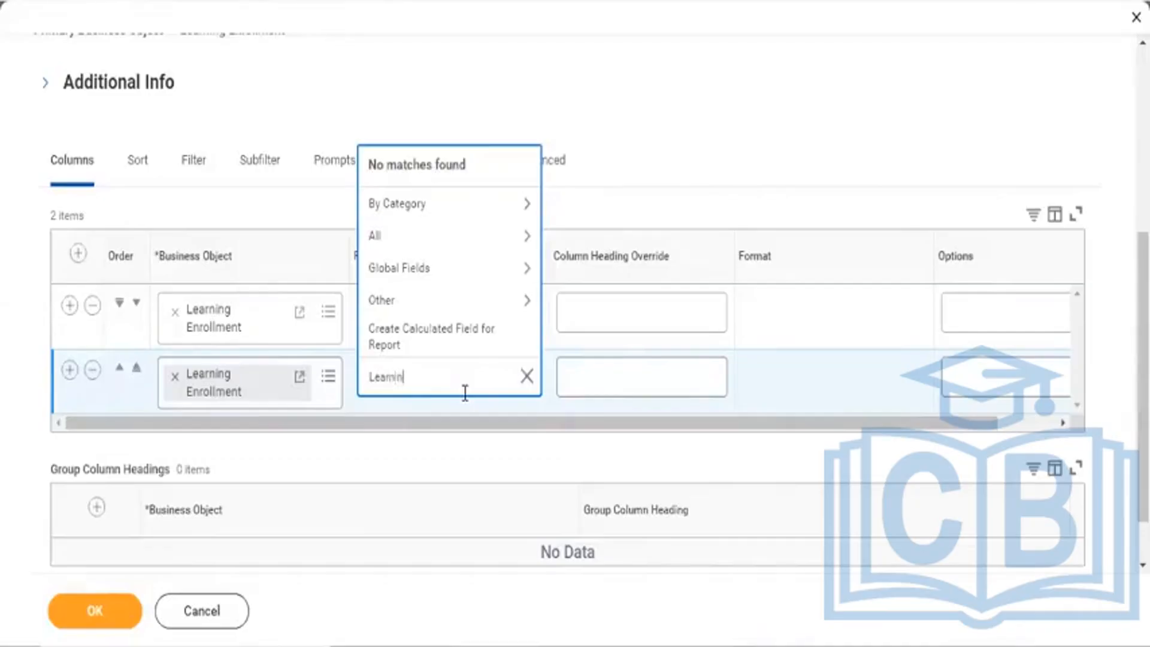
{"action": "type", "text": "g title"}
{"action": "key", "text": "Return"}
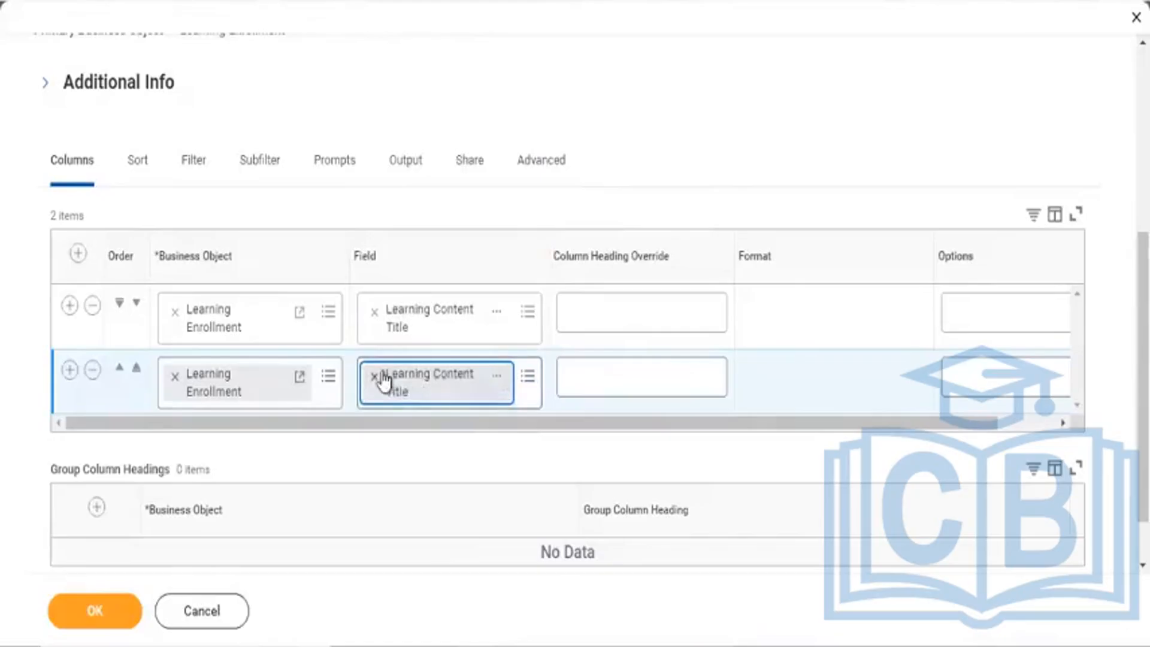
Replace the second column's field with the Learning Enrollment Date field.
{"action": "left_click", "coordinate": [373, 375]}
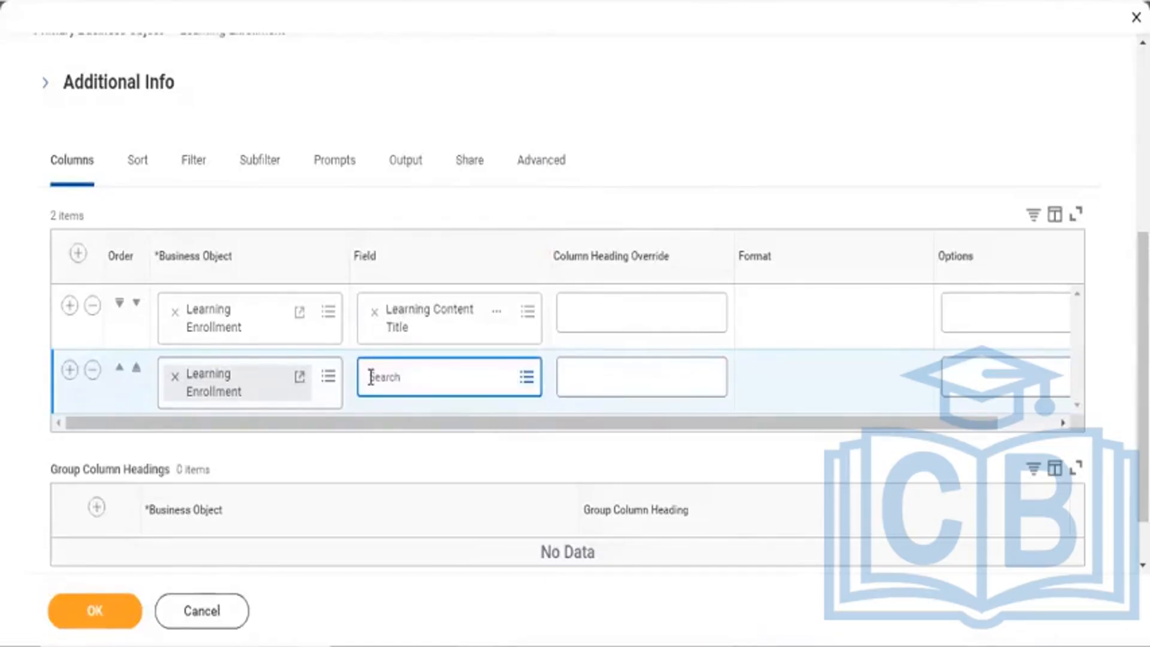
{"action": "type", "text": "enrollment"}
{"action": "left_click", "coordinate": [371, 376]}
{"action": "type", "text": "date"}
{"action": "key", "text": "BackSpace"}
{"action": "key", "text": "BackSpace"}
{"action": "key", "text": "BackSpace"}
{"action": "key", "text": "BackSpace"}
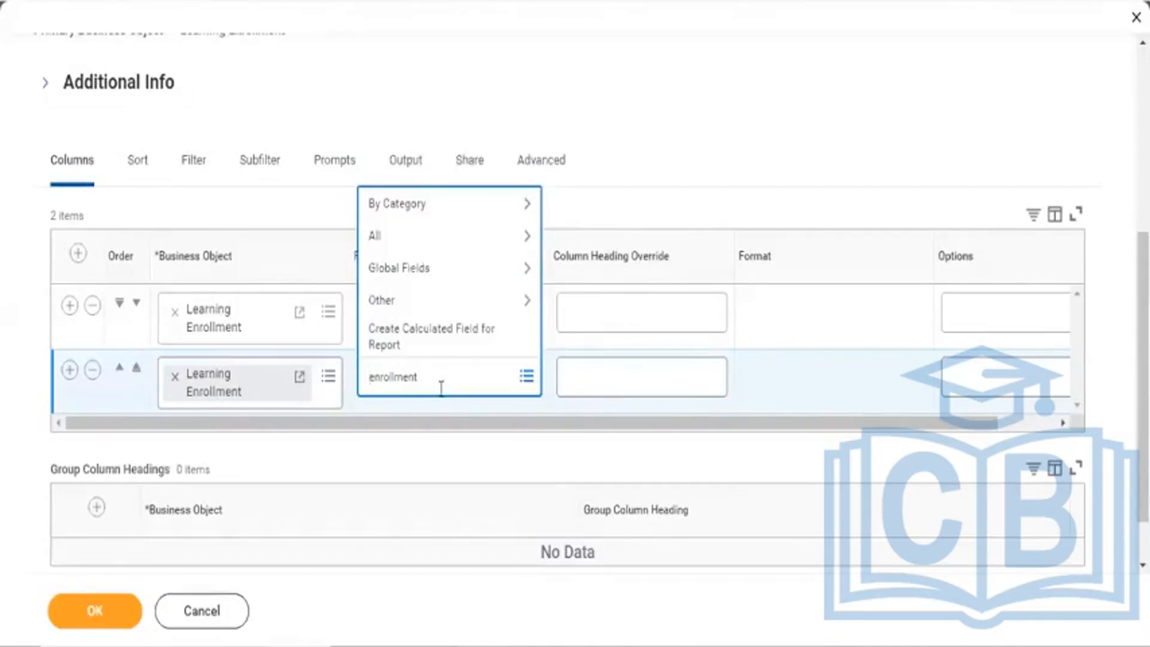
{"action": "type", "text": "date"}
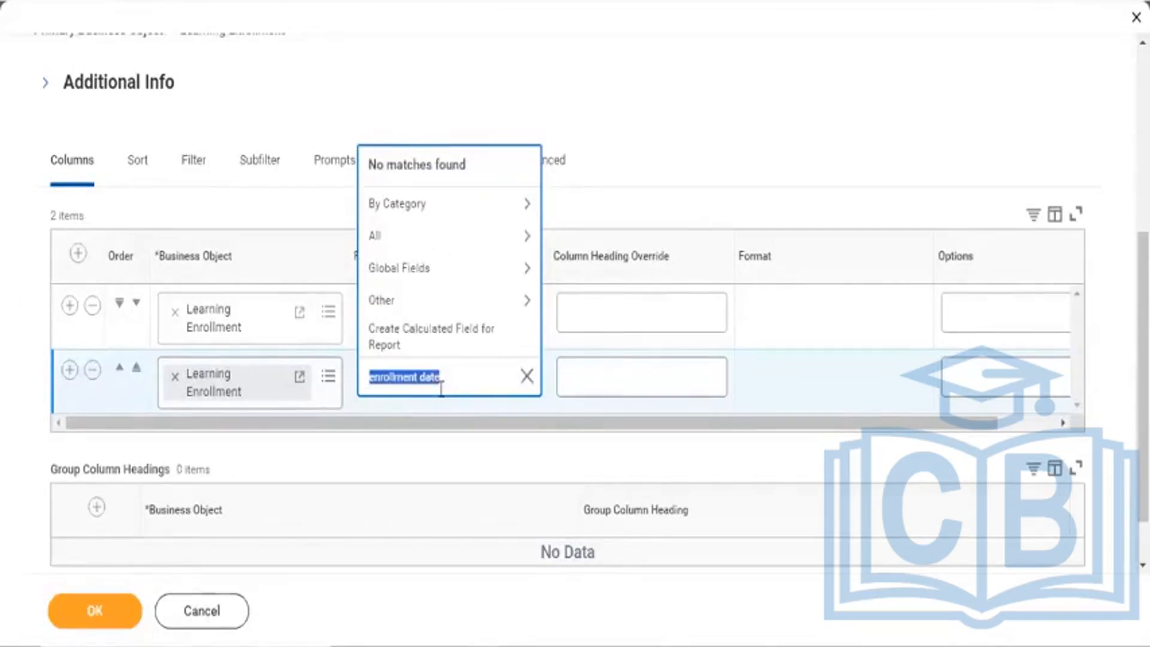
{"action": "left_click", "coordinate": [458, 386]}
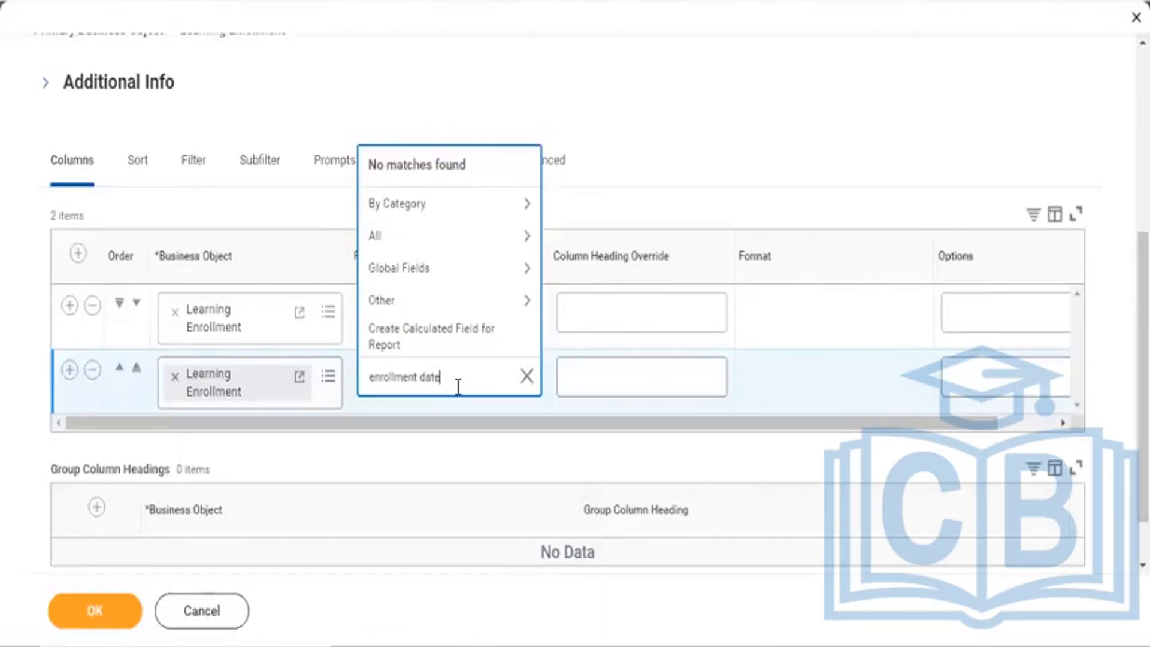
{"action": "key", "text": "BackSpace"}
{"action": "key", "text": "BackSpace"}
{"action": "key", "text": "BackSpace"}
{"action": "key", "text": "BackSpace"}
{"action": "key", "text": "BackSpace"}
{"action": "key", "text": "BackSpace"}
{"action": "key", "text": "BackSpace"}
{"action": "key", "text": "BackSpace"}
{"action": "key", "text": "BackSpace"}
{"action": "key", "text": "BackSpace"}
{"action": "key", "text": "BackSpace"}
{"action": "key", "text": "BackSpace"}
{"action": "key", "text": "BackSpace"}
{"action": "key", "text": "BackSpace"}
{"action": "key", "text": "BackSpace"}
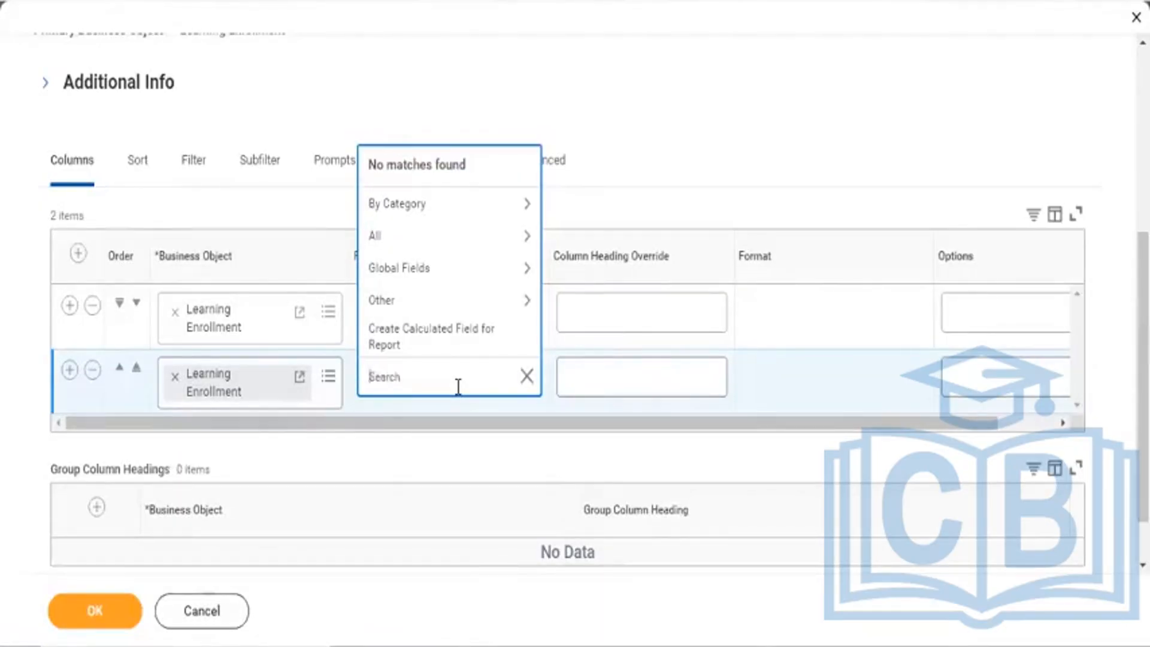
{"action": "type", "text": "date"}
{"action": "key", "text": "Return"}
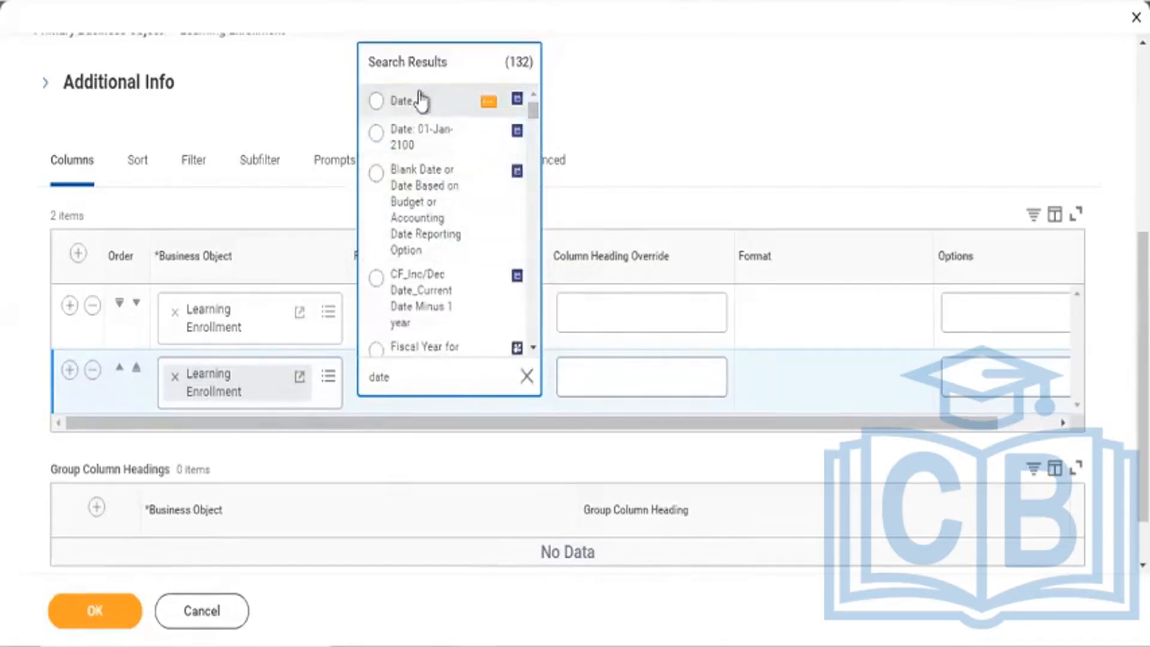
{"action": "left_click", "coordinate": [419, 101]}
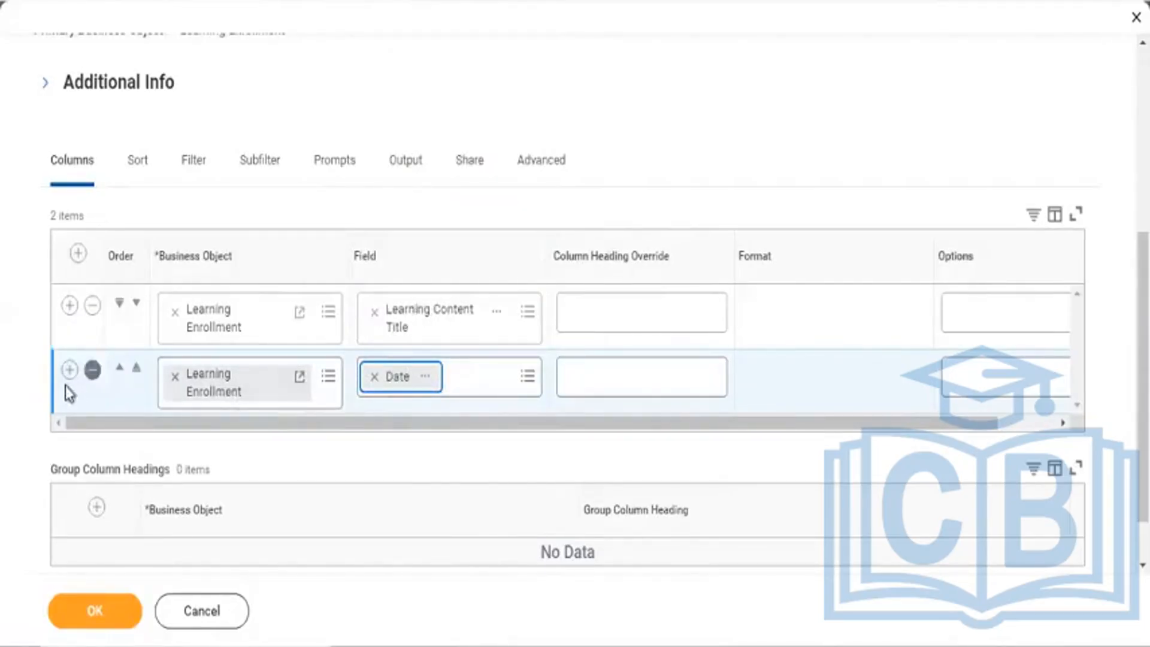
Add a third column using the Completion Status field.
{"action": "left_click", "coordinate": [69, 370]}
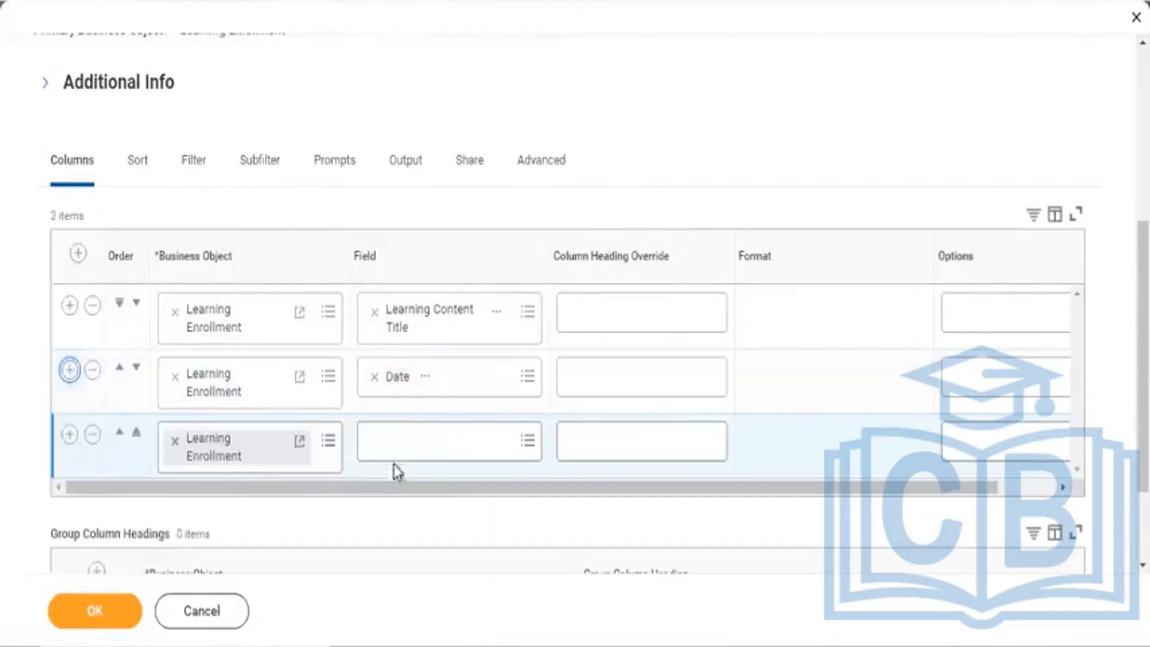
{"action": "left_click", "coordinate": [390, 447]}
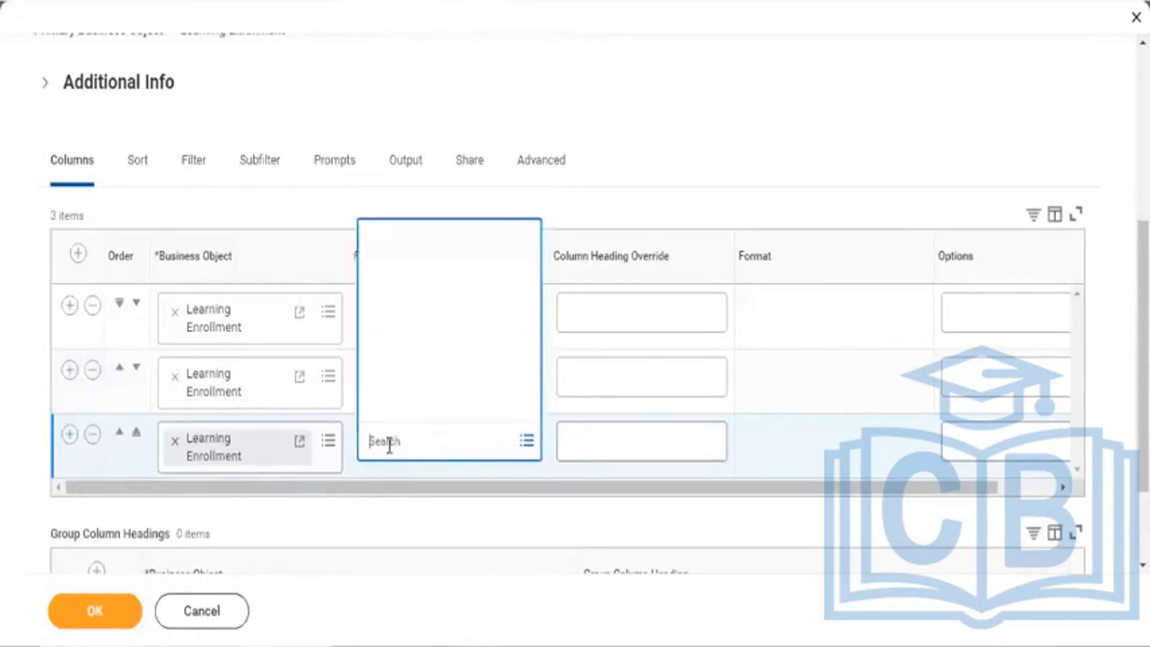
{"action": "type", "text": "status"}
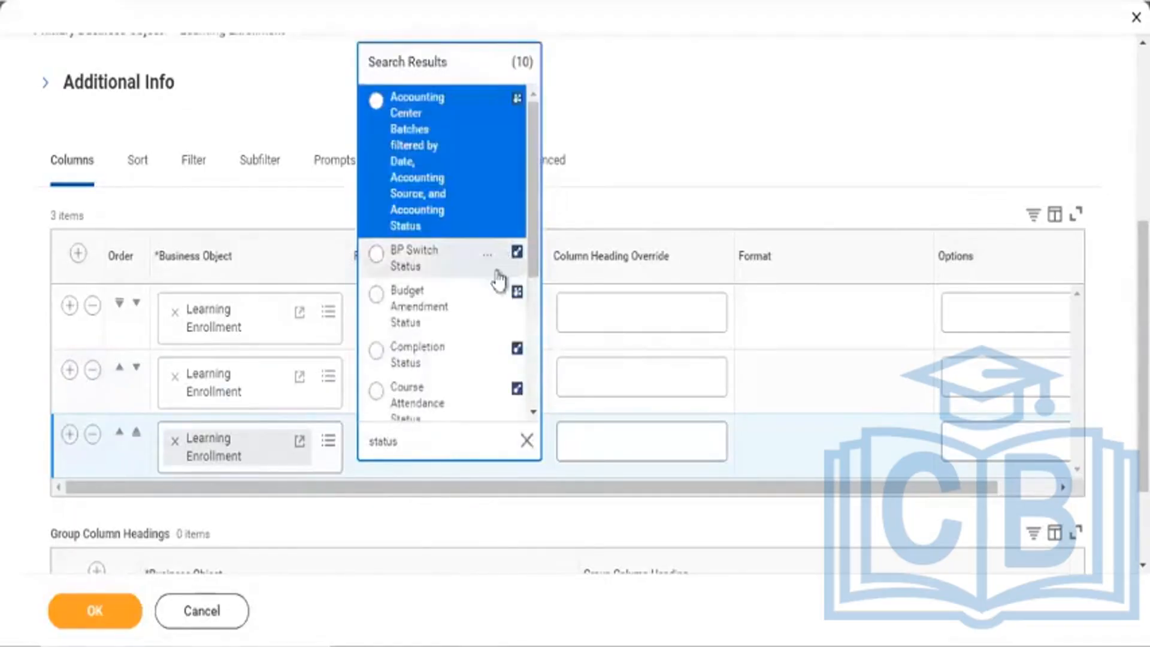
{"action": "left_click", "coordinate": [415, 365]}
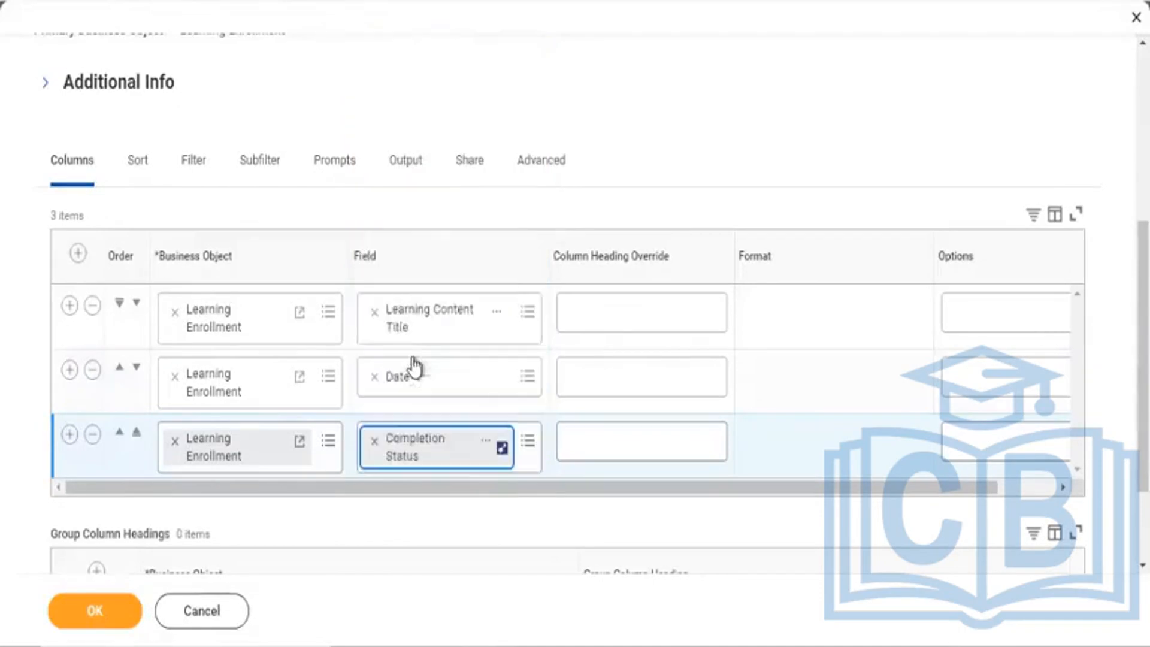
Add a fourth column using Completion Date, chosen from the full Learning Enrollment field list.
{"action": "left_click", "coordinate": [70, 434]}
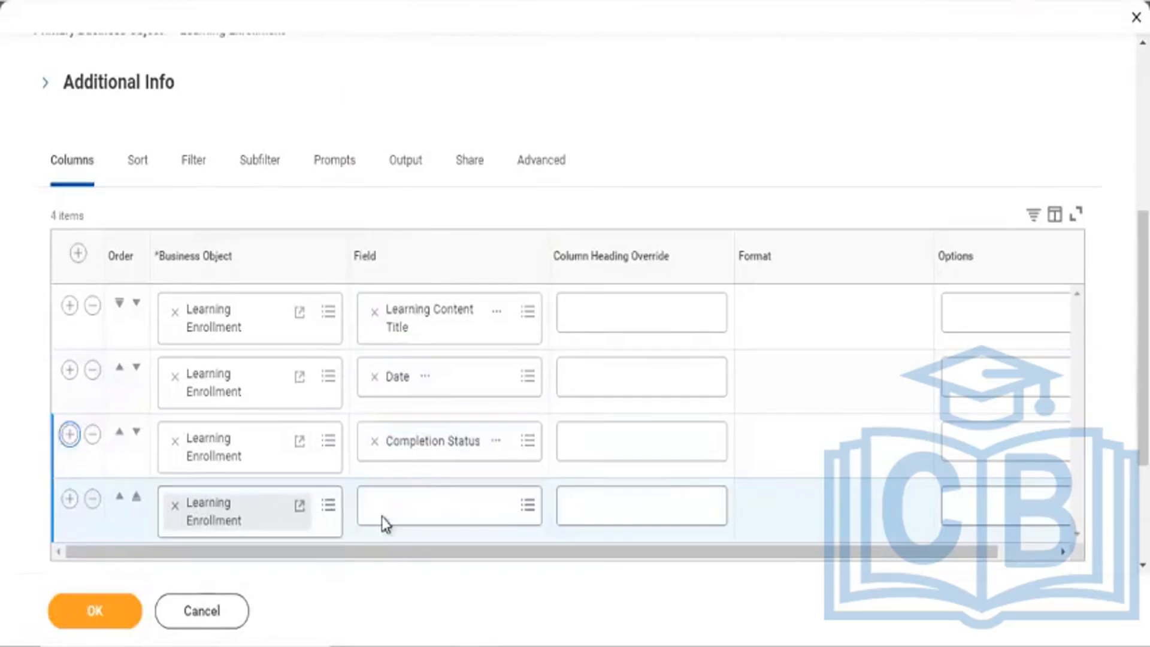
{"action": "left_click", "coordinate": [382, 520]}
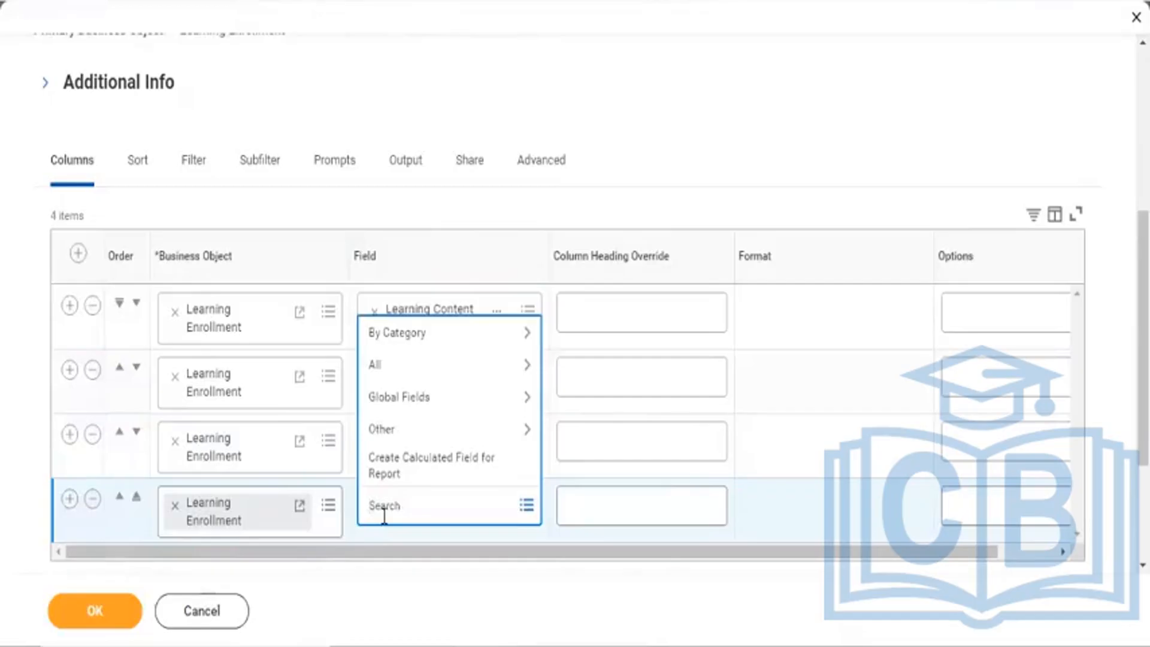
{"action": "type", "text": "t T"}
{"action": "type", "text": "itle"}
{"action": "key", "text": "Return"}
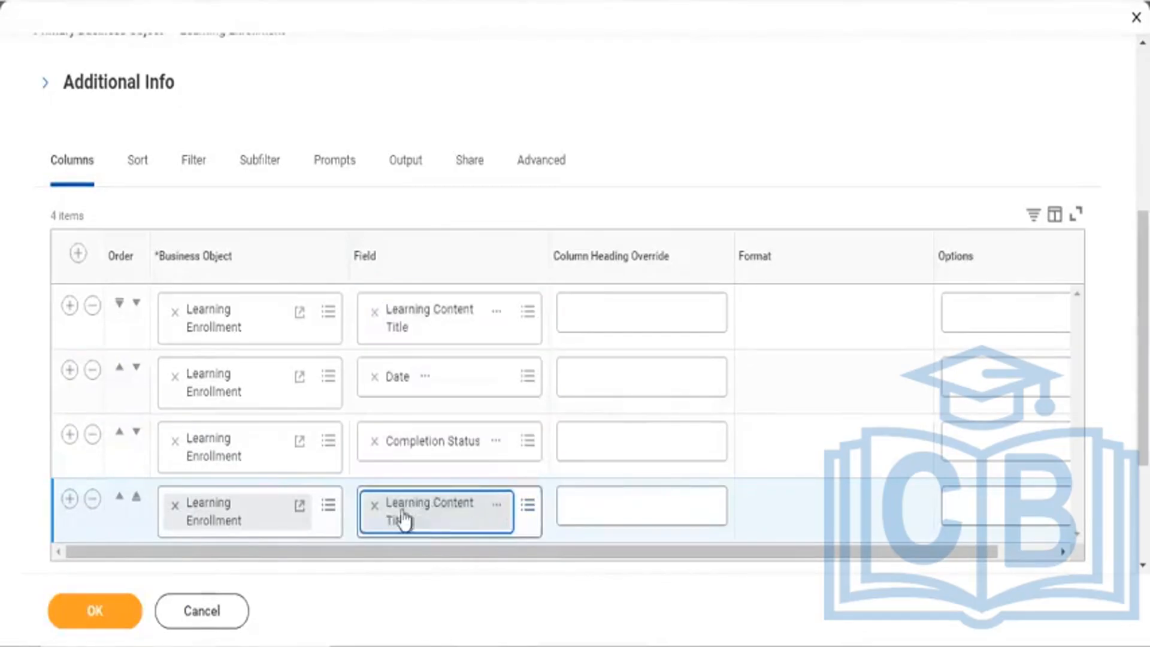
{"action": "left_click", "coordinate": [373, 507]}
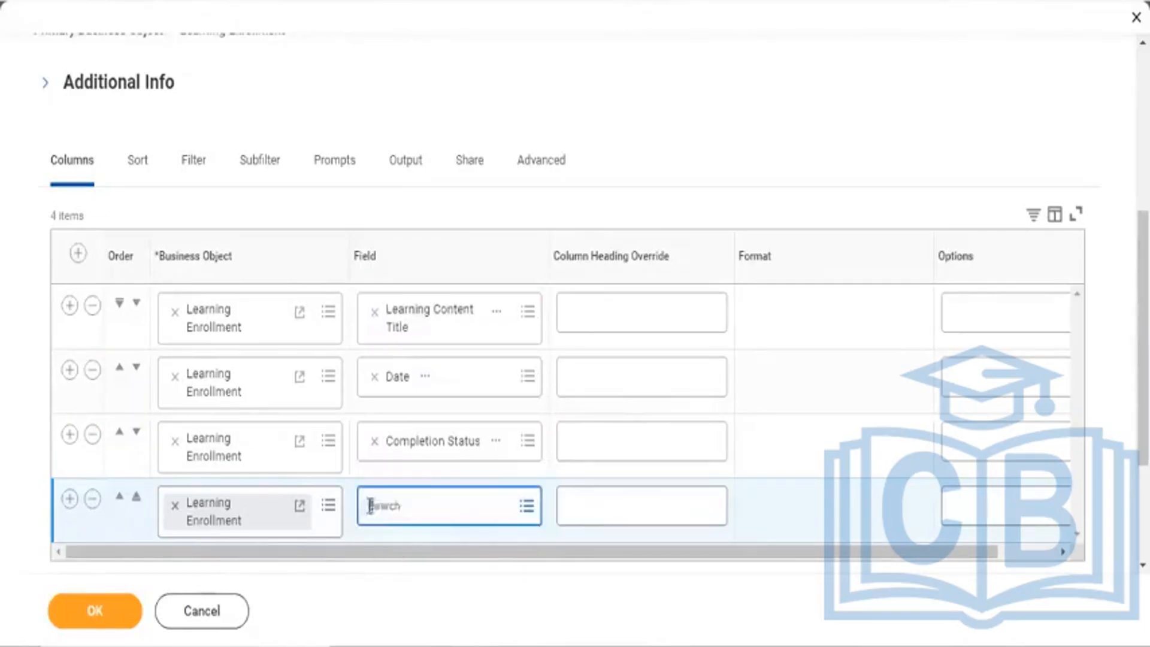
{"action": "left_click", "coordinate": [442, 507]}
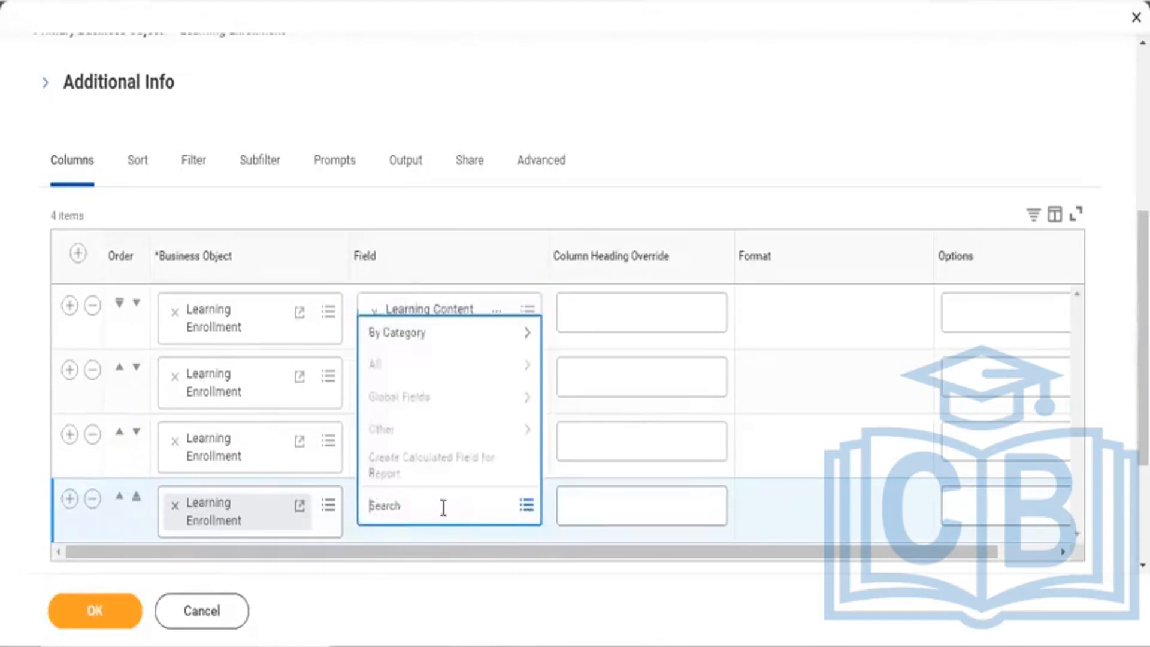
{"action": "left_click", "coordinate": [413, 365]}
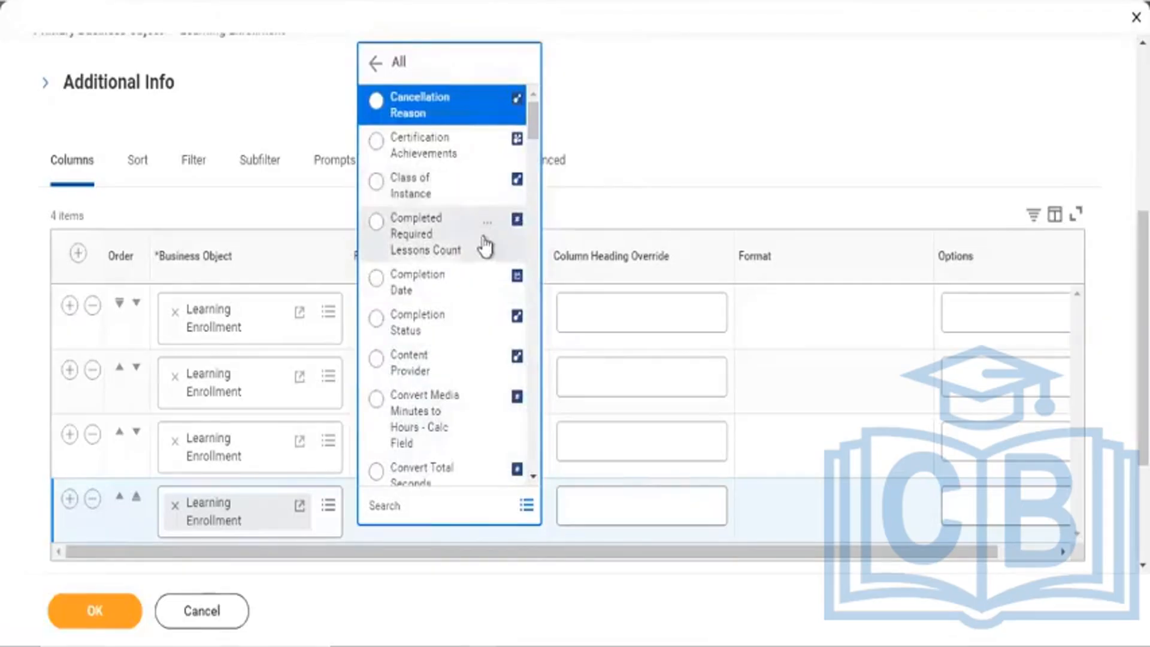
{"action": "left_click", "coordinate": [443, 287]}
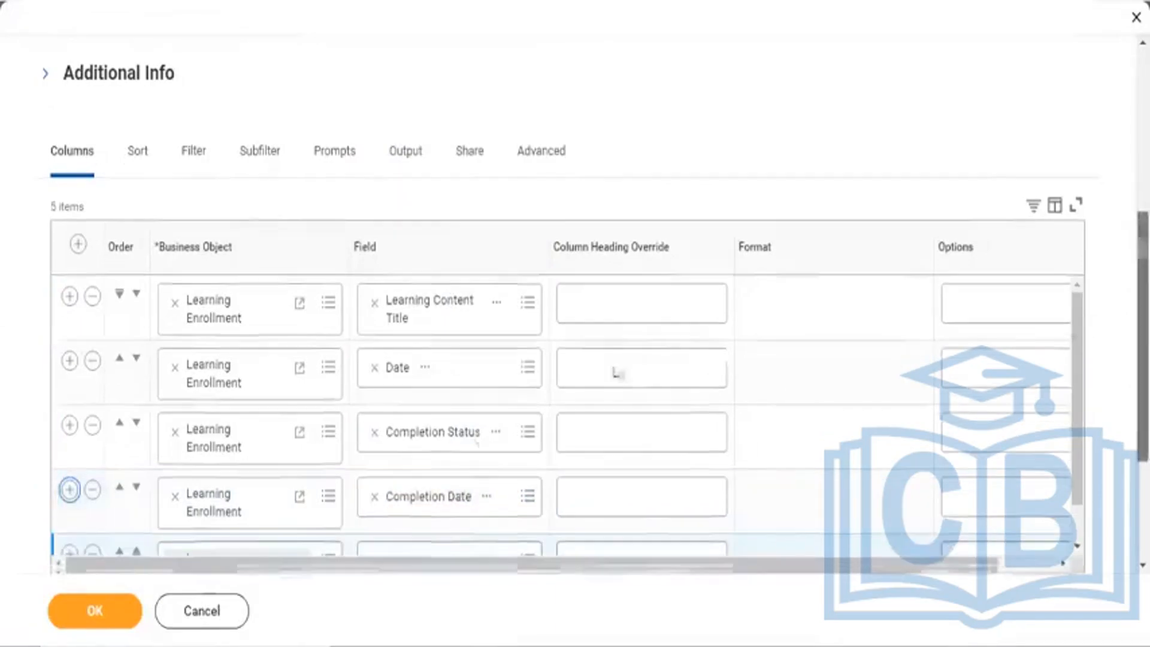
Set the fifth column's field to Approval by Manager.
{"action": "scroll", "coordinate": [569, 368], "scroll_direction": "down", "scroll_amount": 3}
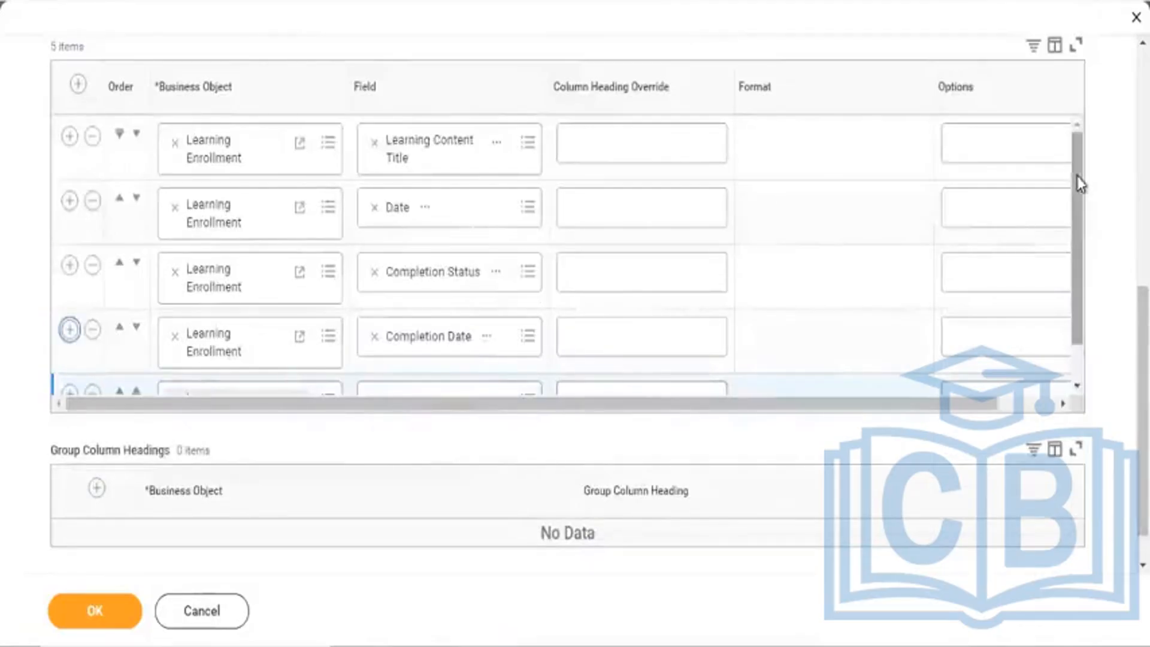
{"action": "scroll", "coordinate": [1076, 257], "scroll_direction": "down", "scroll_amount": 1}
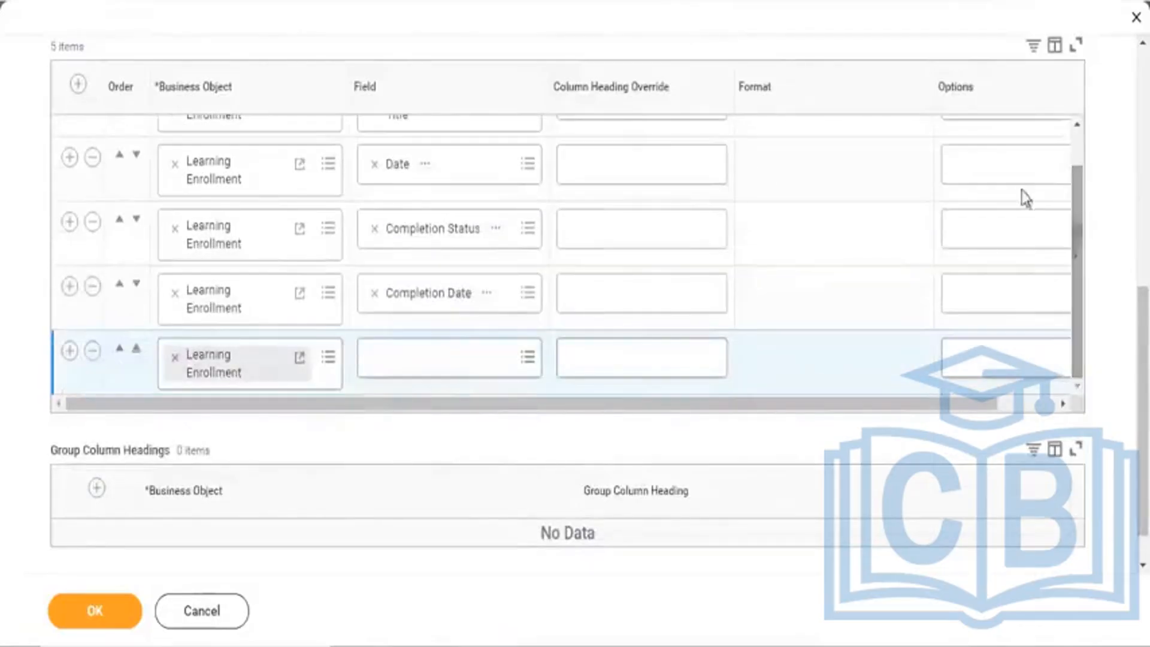
{"action": "left_click", "coordinate": [417, 359]}
{"action": "type", "text": "in"}
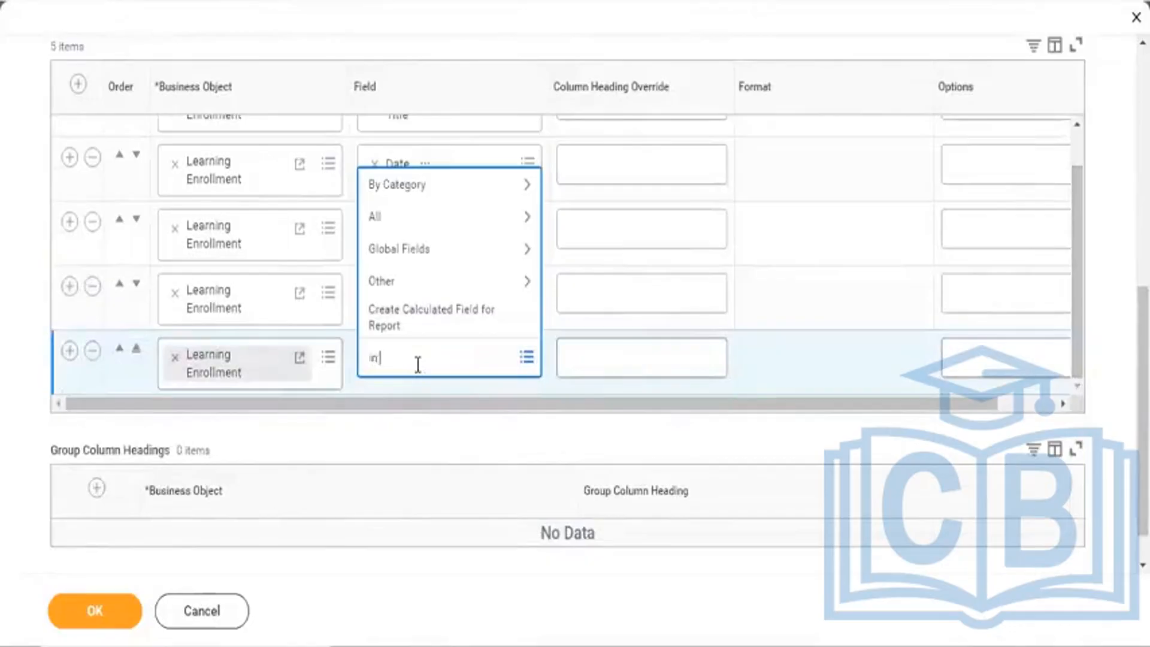
{"action": "type", "text": " progress"}
{"action": "key", "text": "Return"}
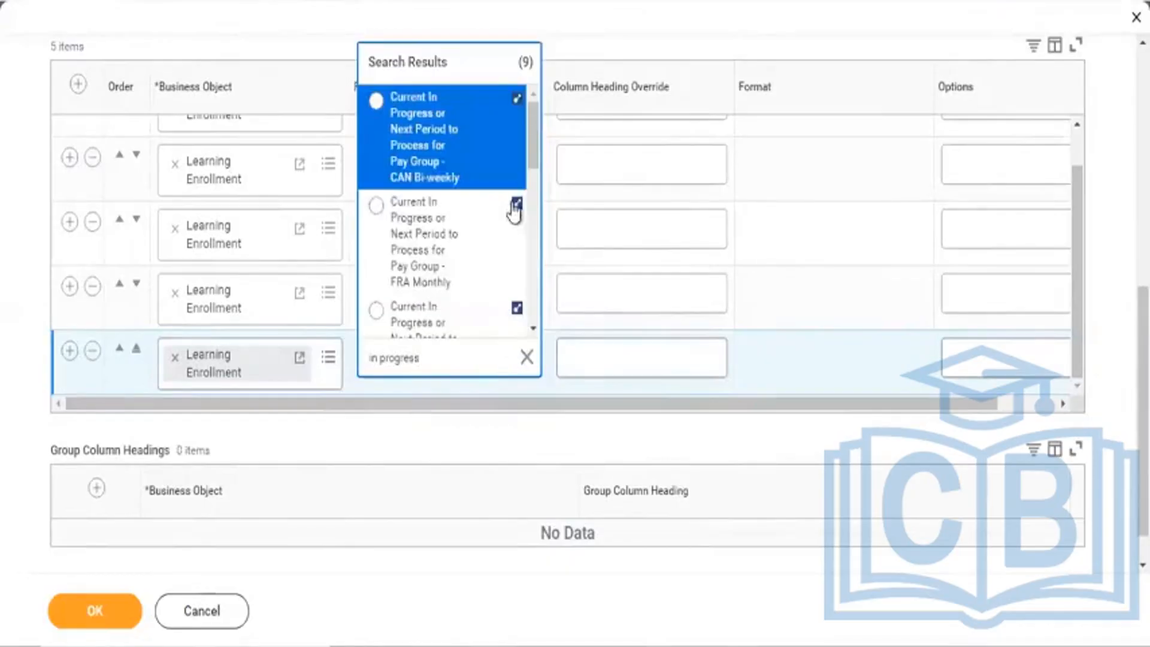
{"action": "left_click_drag", "start_coordinate": [535, 127], "coordinate": [529, 331]}
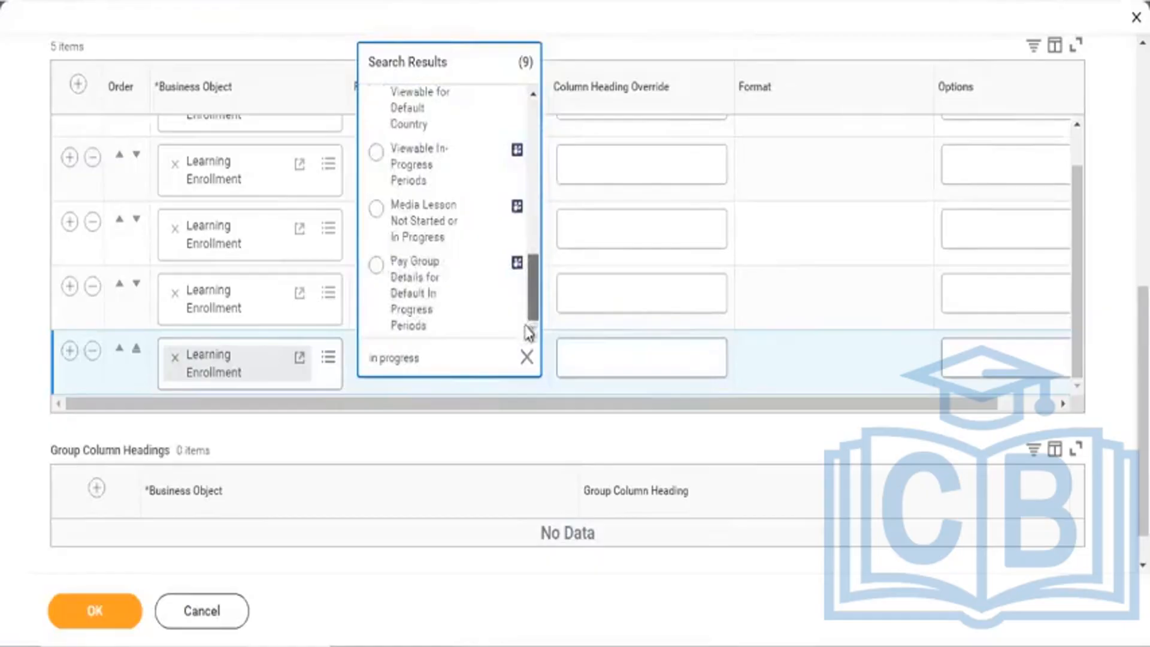
{"action": "triple_click", "coordinate": [438, 358]}
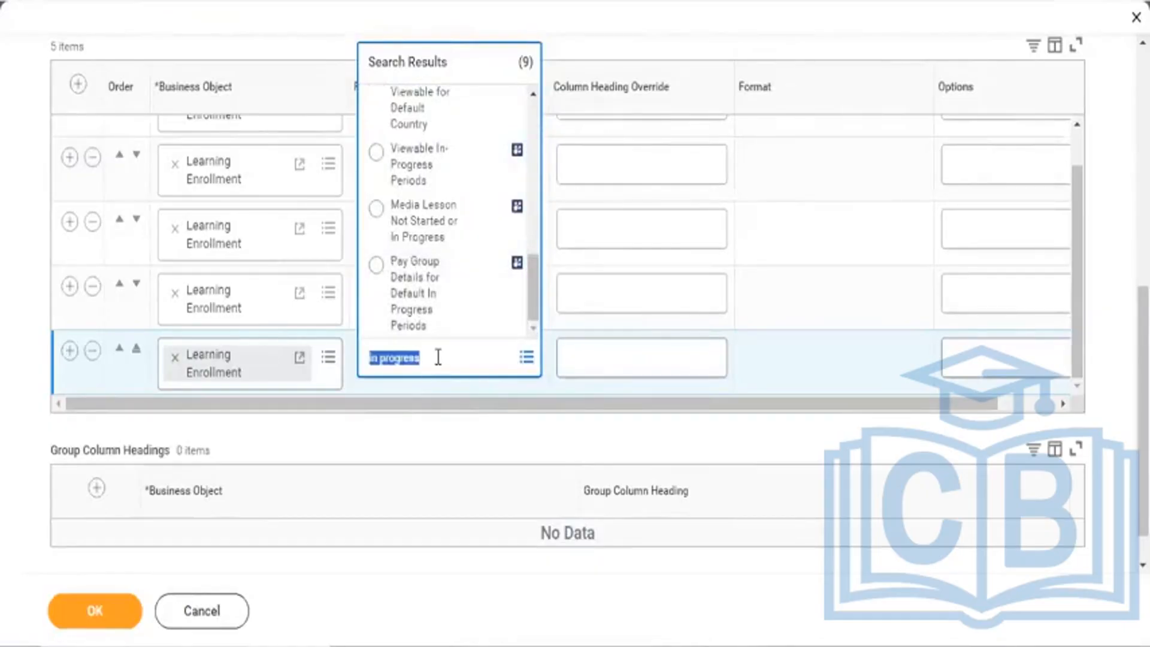
{"action": "key", "text": "BackSpace"}
{"action": "type", "text": "appro"}
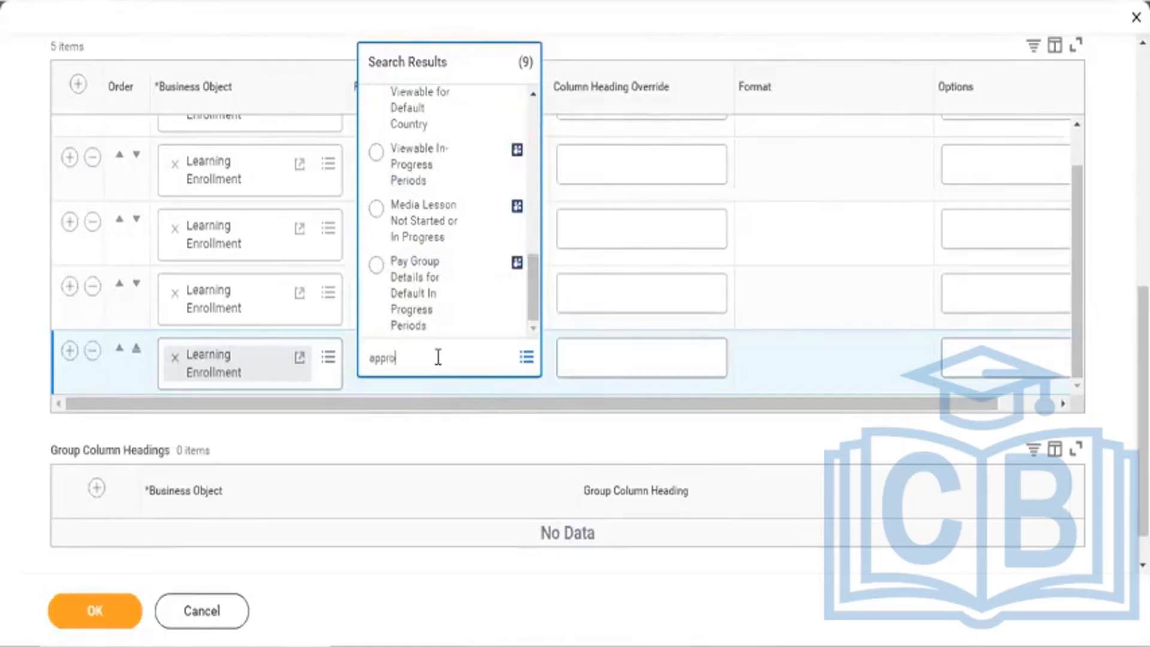
{"action": "type", "text": "v"}
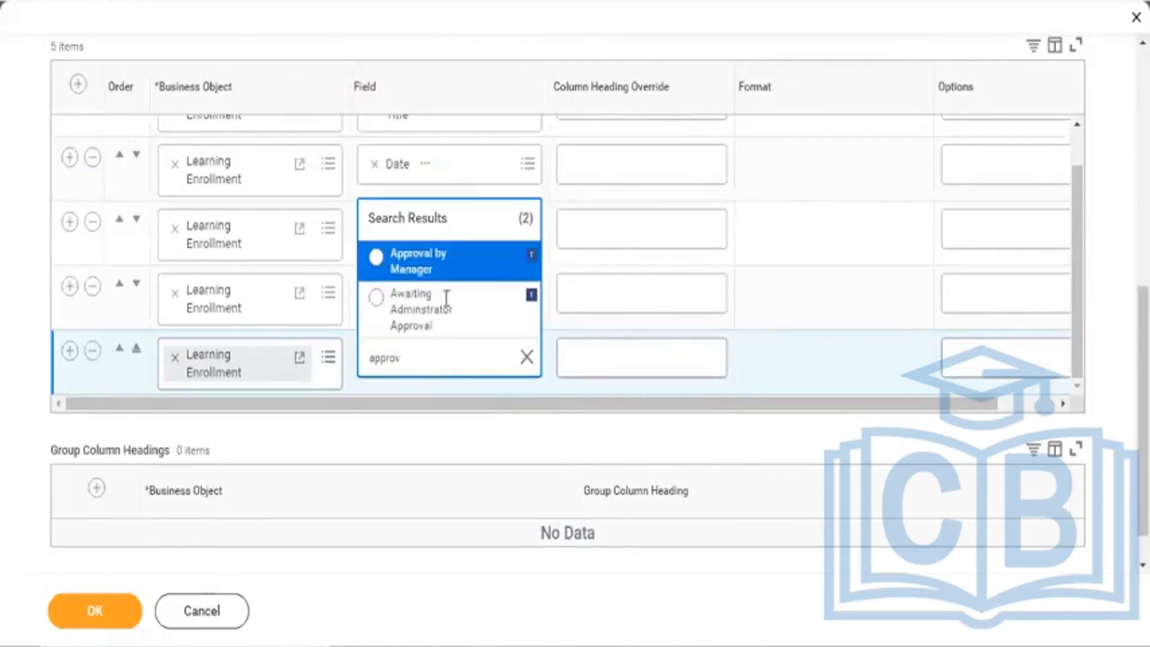
{"action": "left_click", "coordinate": [440, 263]}
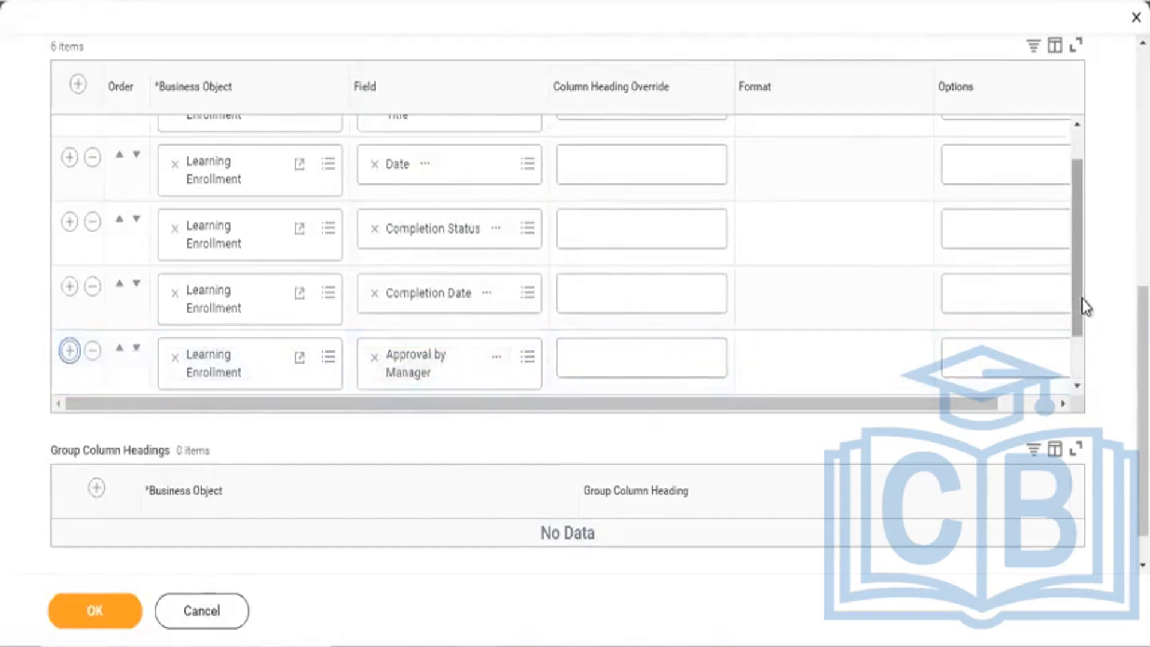
Add Learning Content Cost as the sixth column.
{"action": "left_click_drag", "start_coordinate": [1080, 301], "coordinate": [1079, 398]}
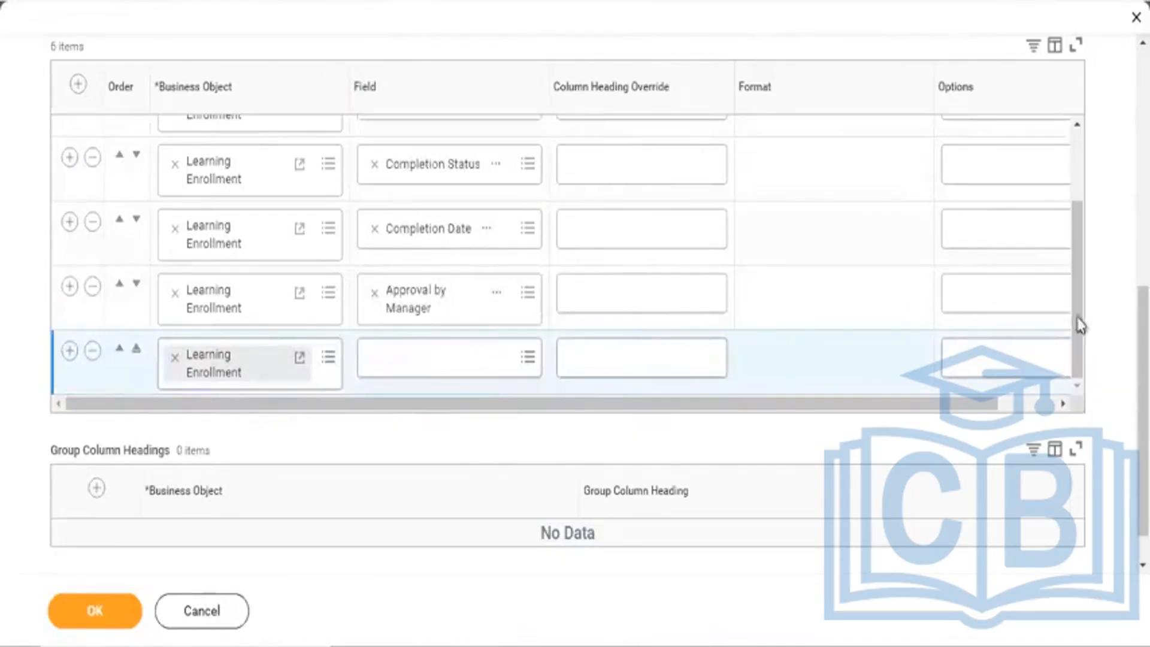
{"action": "left_click", "coordinate": [441, 363]}
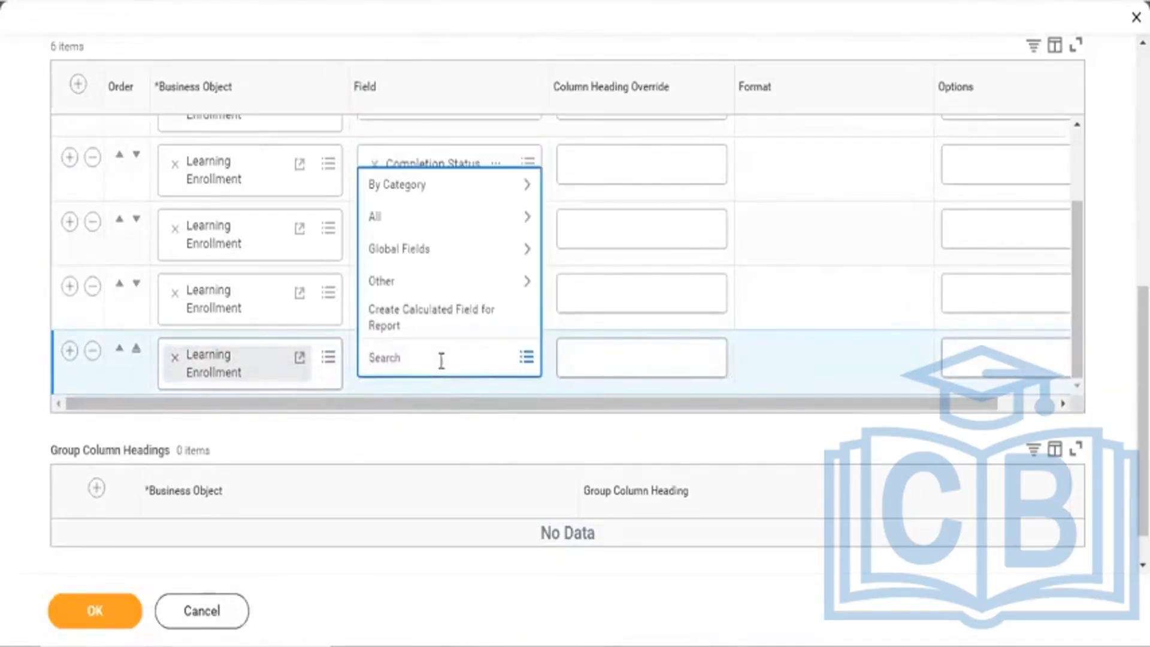
{"action": "type", "text": "learning"}
{"action": "key", "text": "Return"}
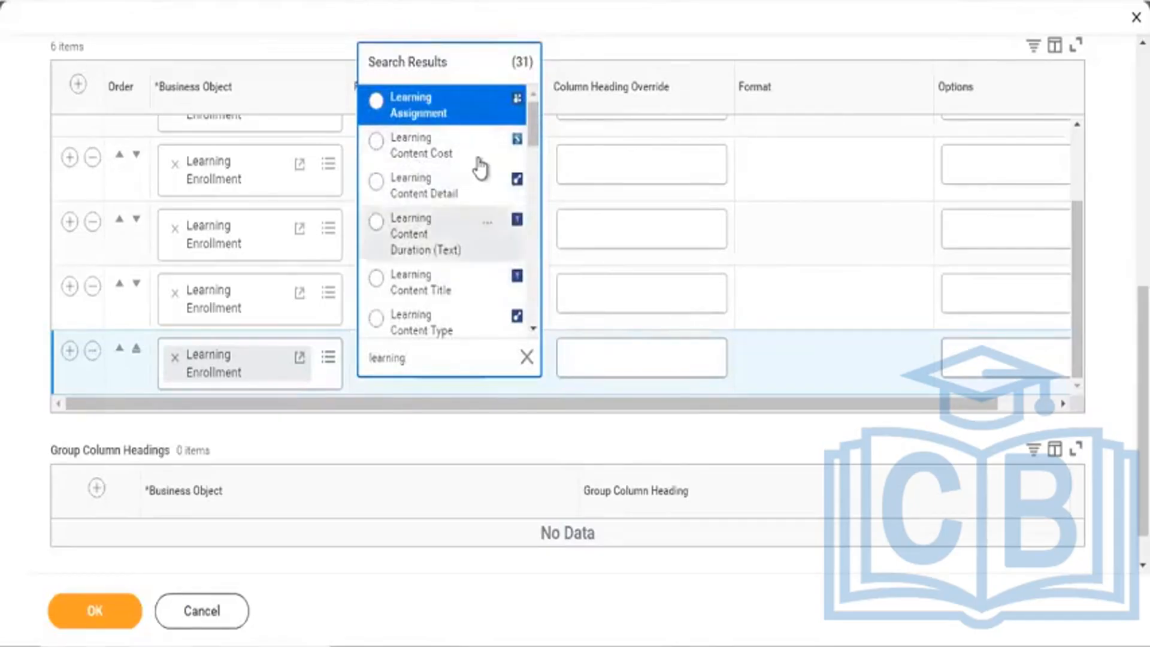
{"action": "left_click", "coordinate": [429, 153]}
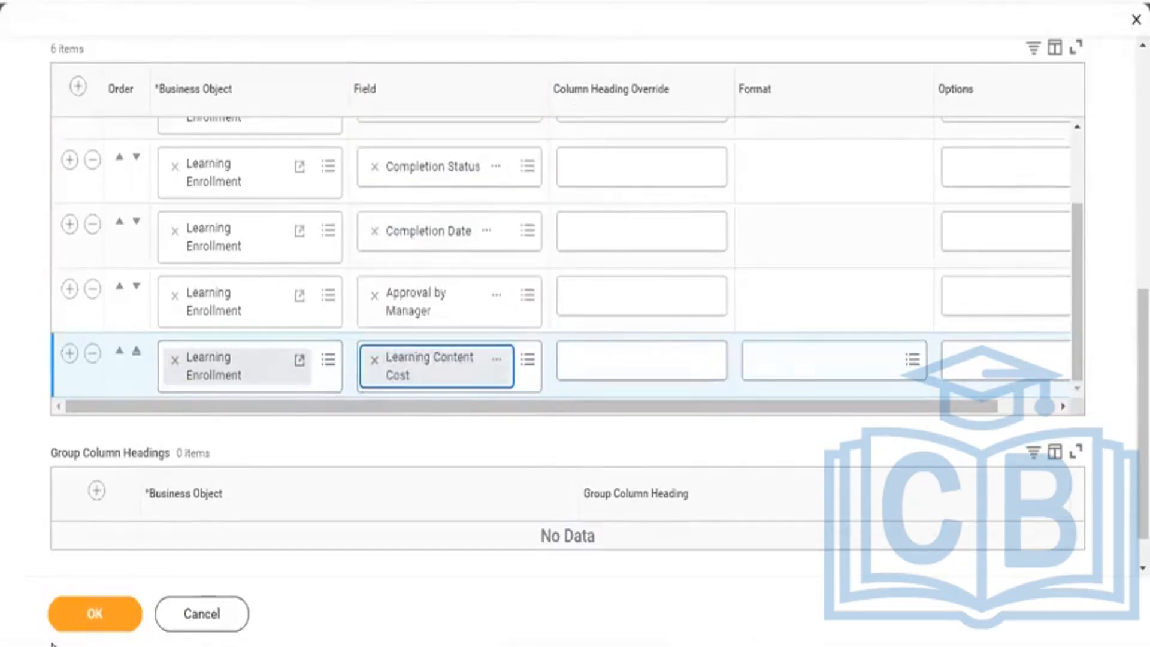
Save the columns and run the report for 03/25/2024, returning 1147 enrollments.
{"action": "left_click", "coordinate": [81, 627]}
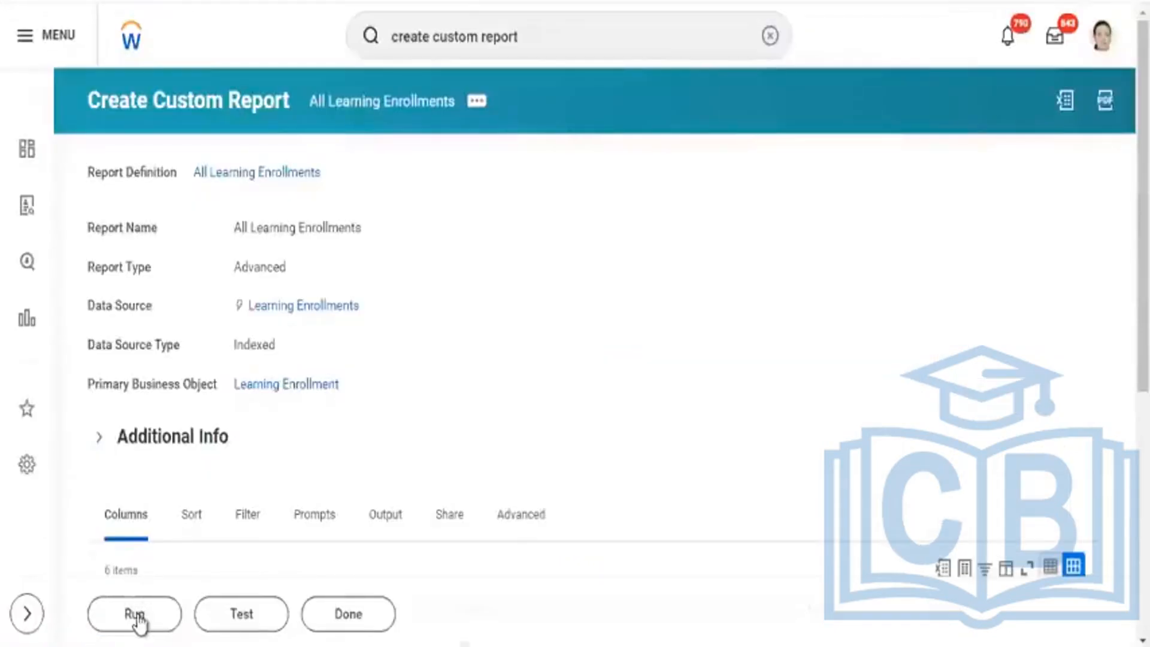
{"action": "left_click", "coordinate": [138, 618]}
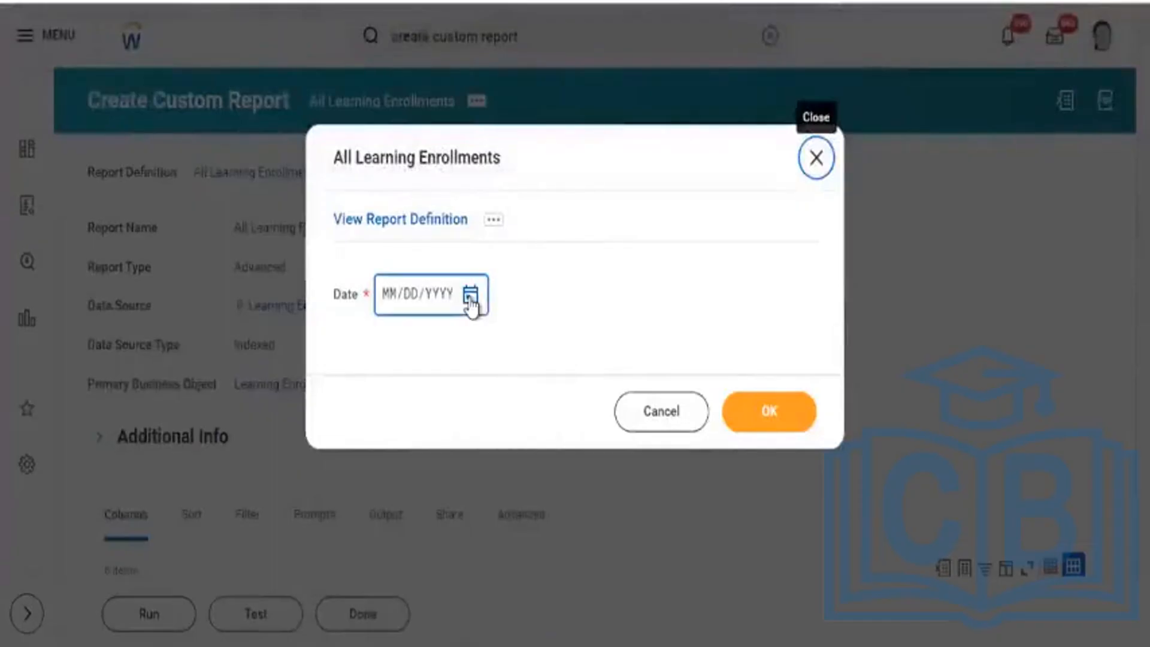
{"action": "left_click", "coordinate": [471, 296]}
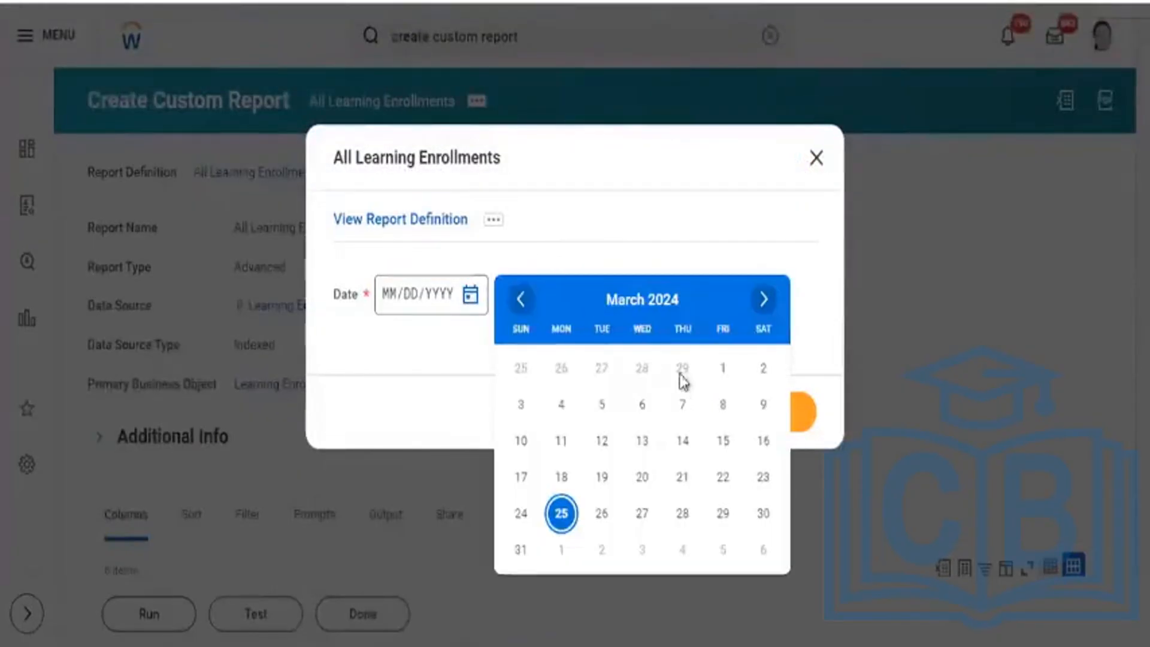
{"action": "left_click", "coordinate": [560, 514]}
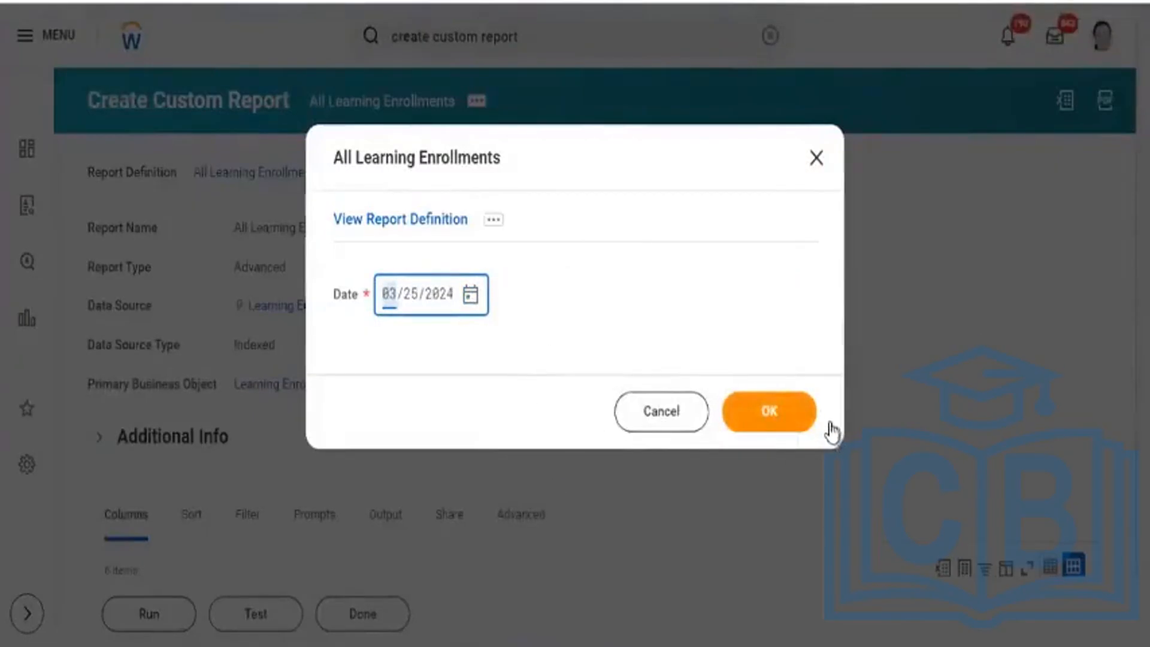
{"action": "left_click", "coordinate": [775, 410]}
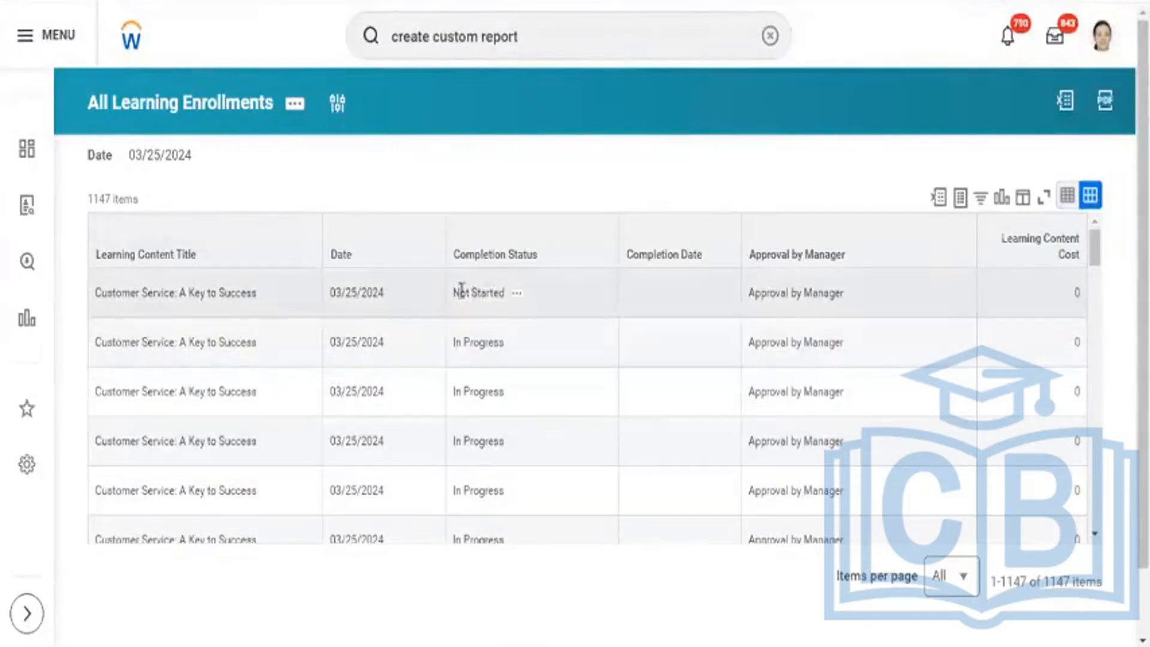
{"action": "left_click_drag", "start_coordinate": [453, 305], "coordinate": [488, 362]}
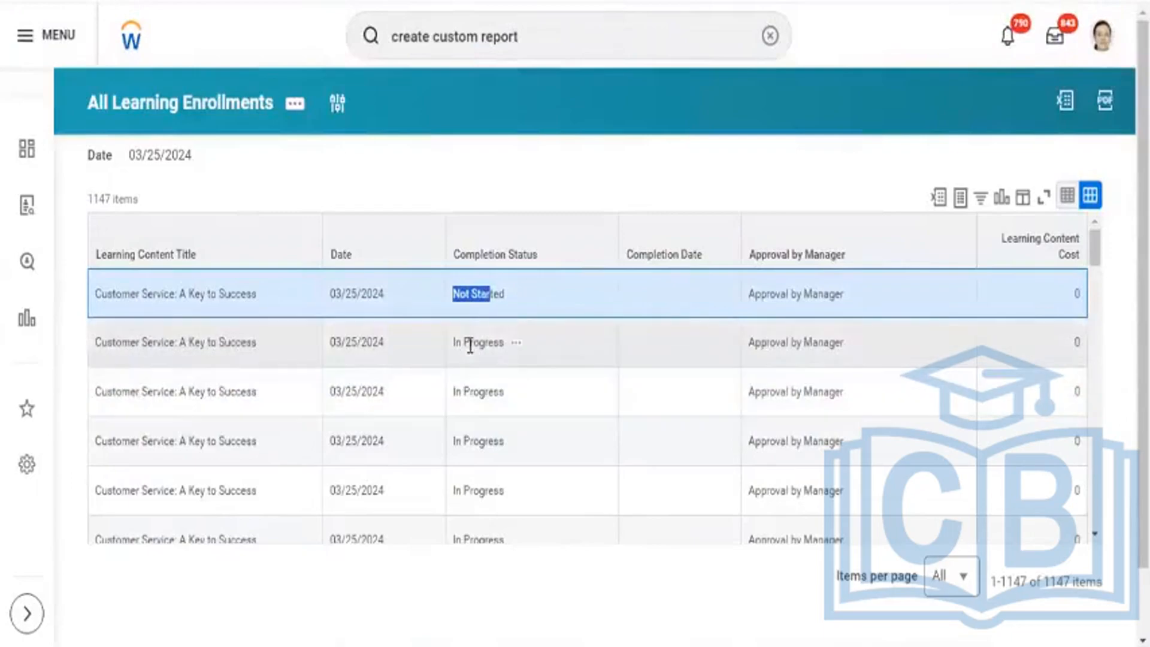
{"action": "left_click", "coordinate": [470, 343]}
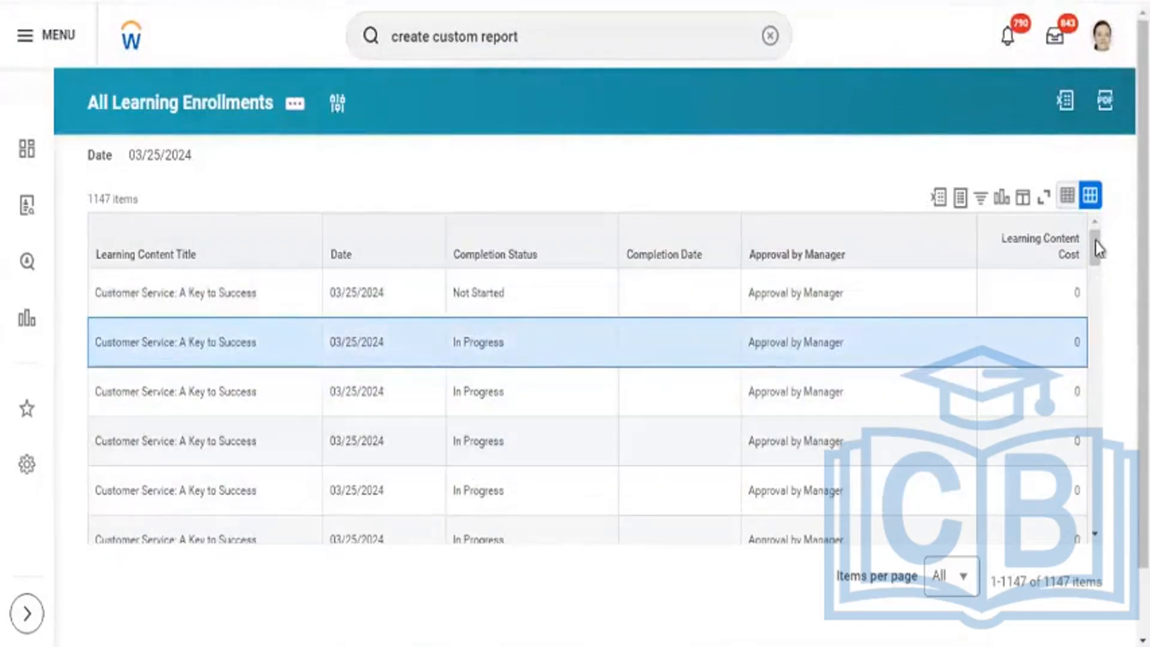
{"action": "left_click_drag", "start_coordinate": [1095, 247], "coordinate": [1086, 507]}
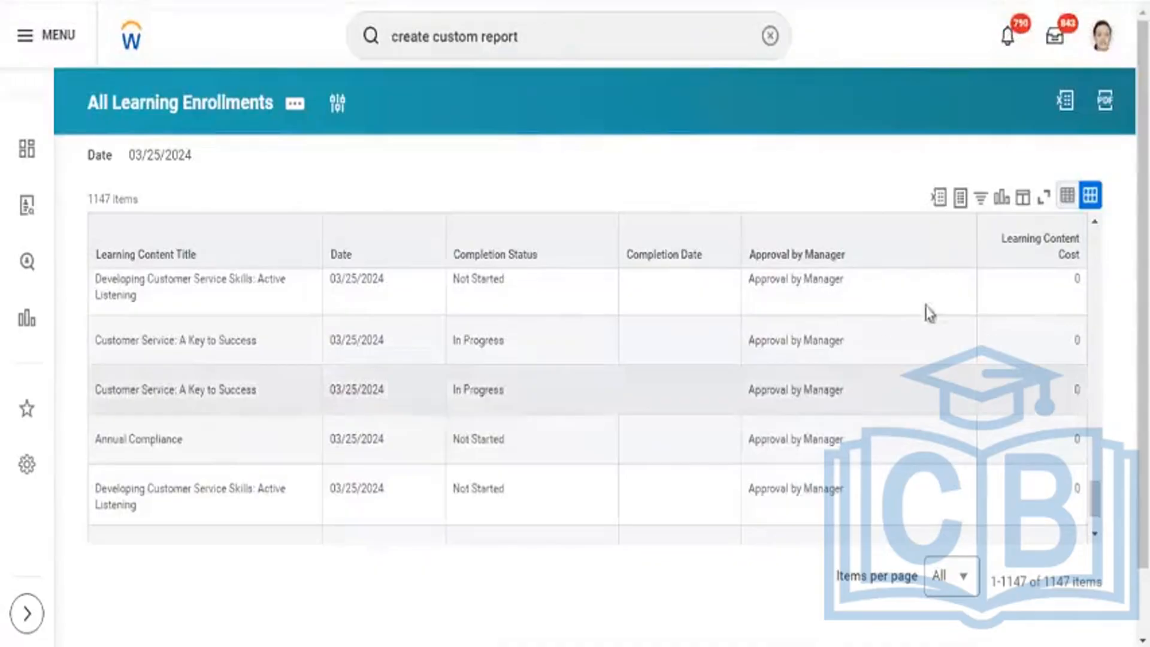
{"action": "scroll", "coordinate": [709, 317], "scroll_direction": "down", "scroll_amount": 5}
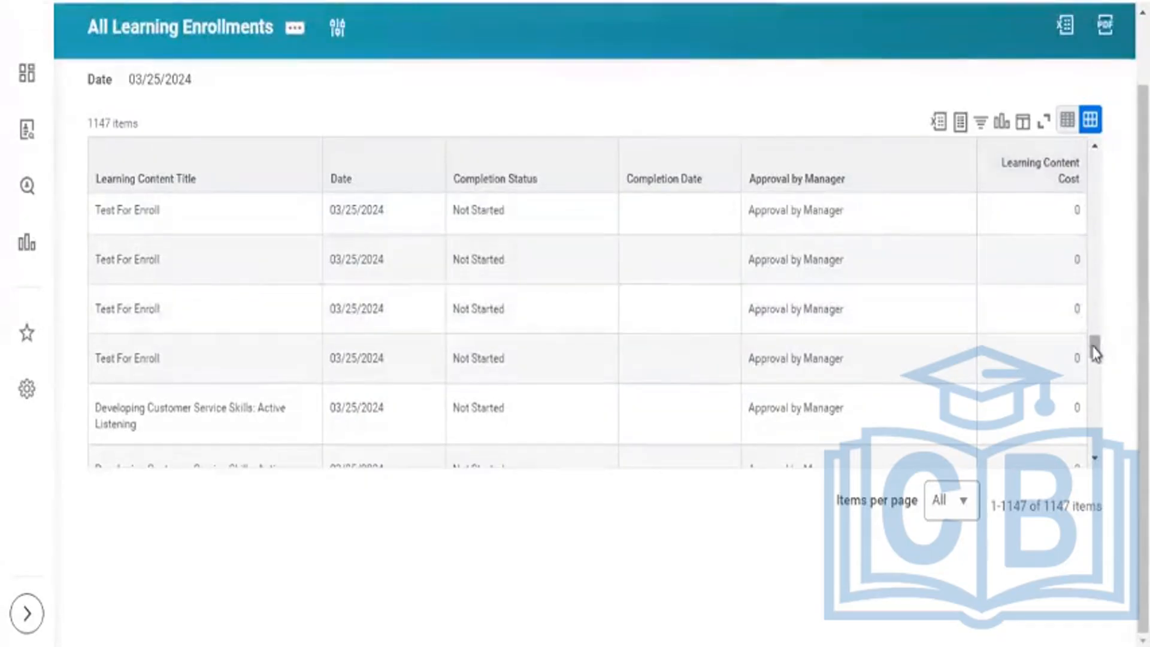
{"action": "left_click_drag", "start_coordinate": [1095, 354], "coordinate": [1080, 179]}
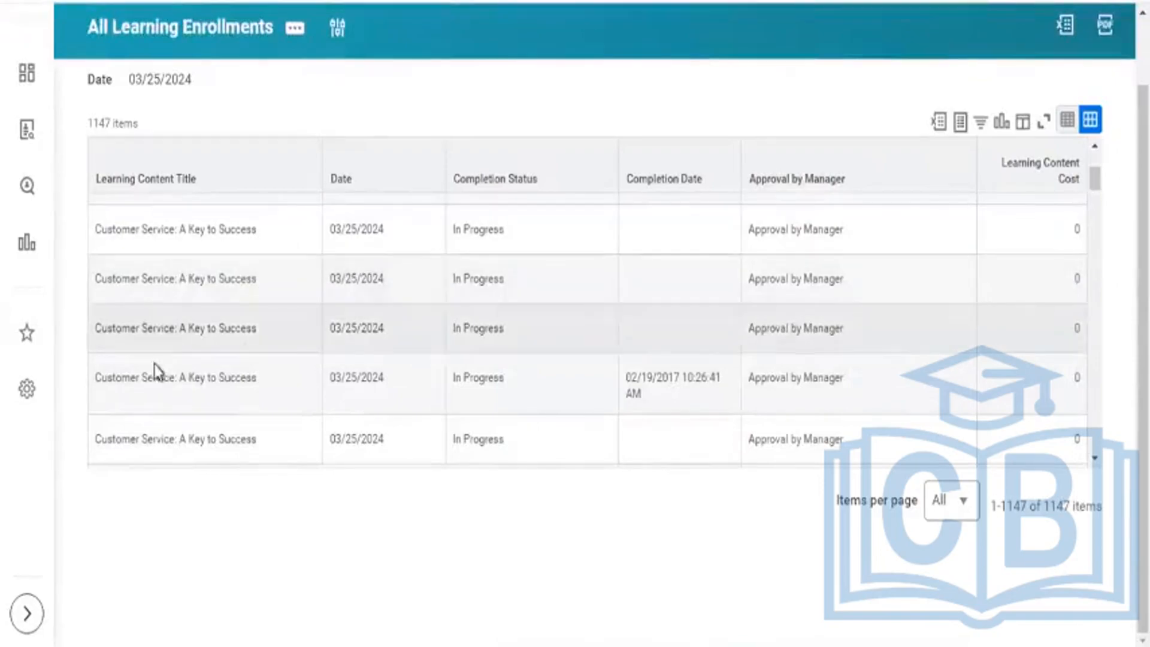
{"action": "left_click_drag", "start_coordinate": [93, 377], "coordinate": [129, 383]}
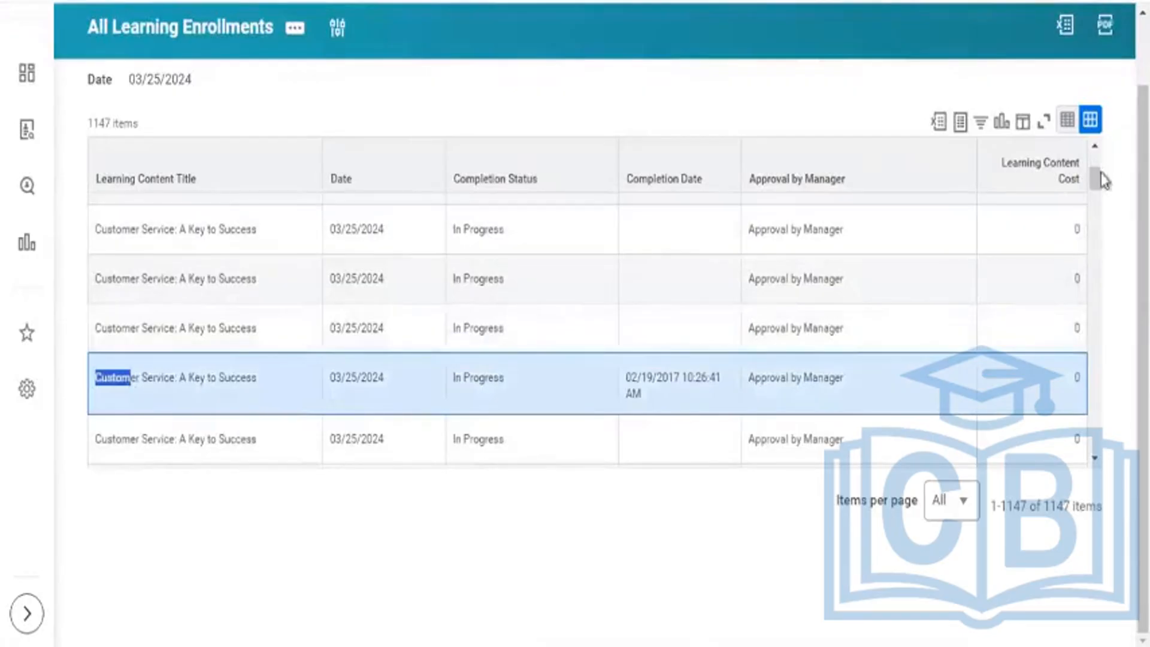
{"action": "left_click_drag", "start_coordinate": [1099, 172], "coordinate": [1096, 157]}
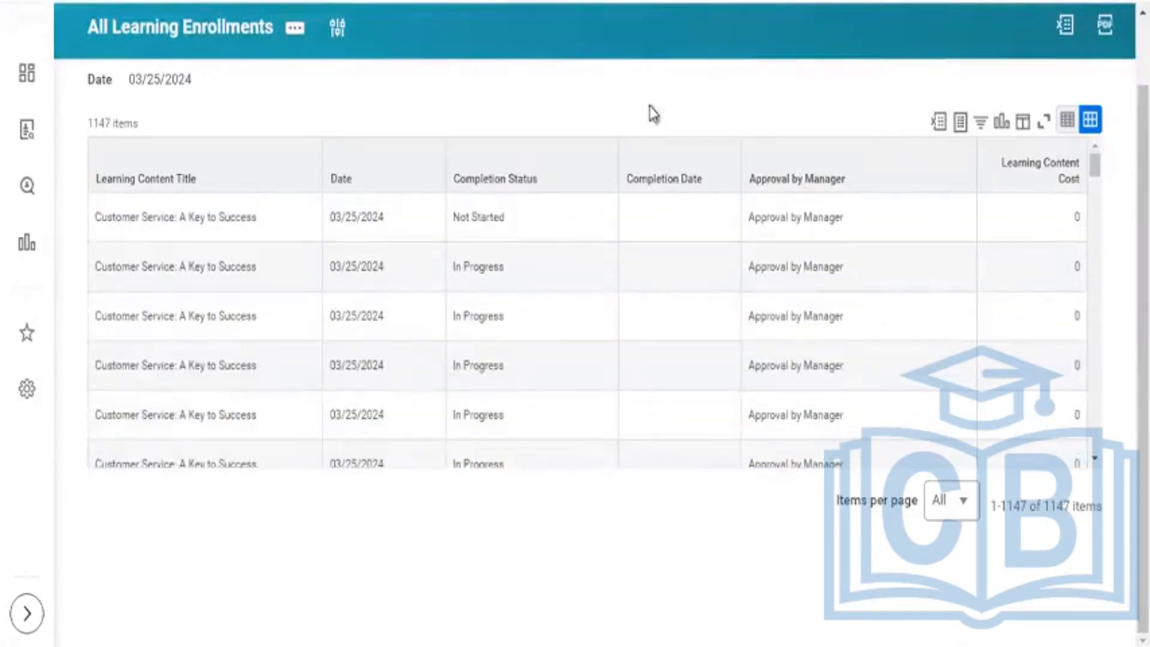
Open All Learning Enrollments via Custom Report > Edit and scroll to its six columns.
{"action": "left_click", "coordinate": [295, 32]}
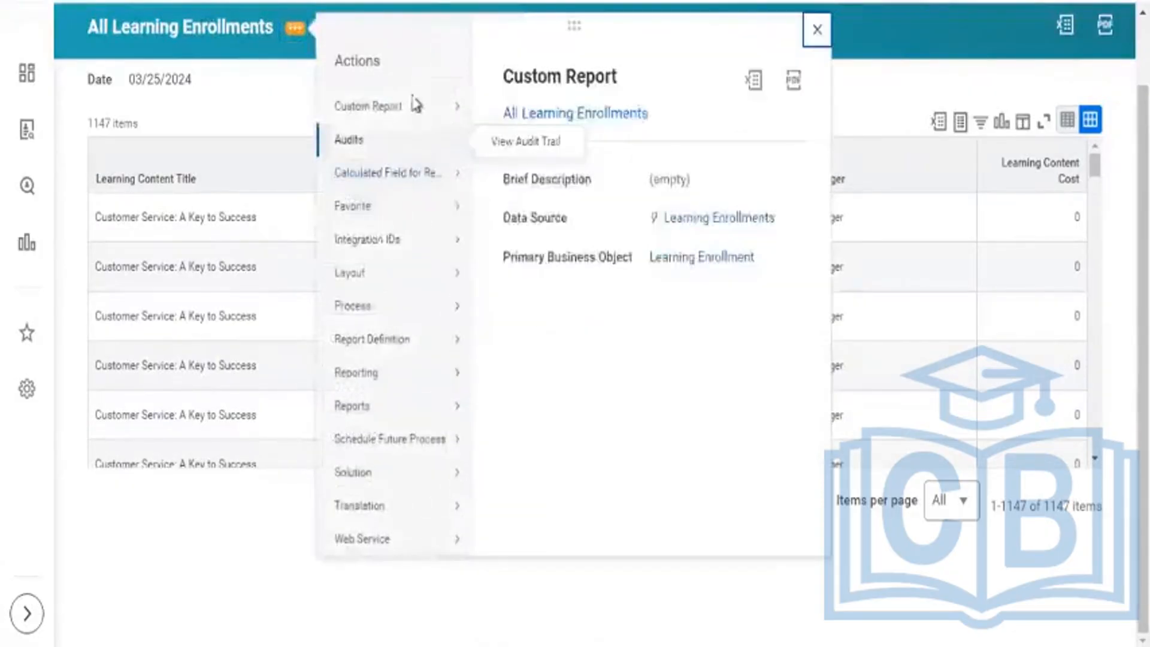
{"action": "mouse_move", "coordinate": [447, 107]}
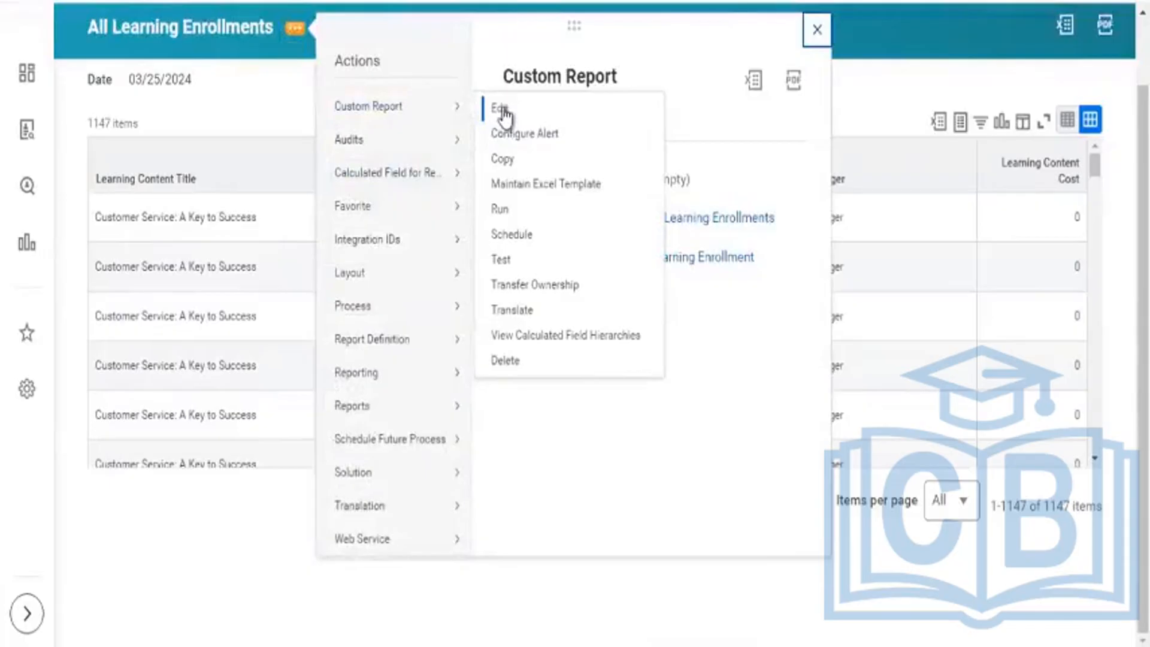
{"action": "left_click", "coordinate": [504, 110]}
{"action": "left_click", "coordinate": [504, 110]}
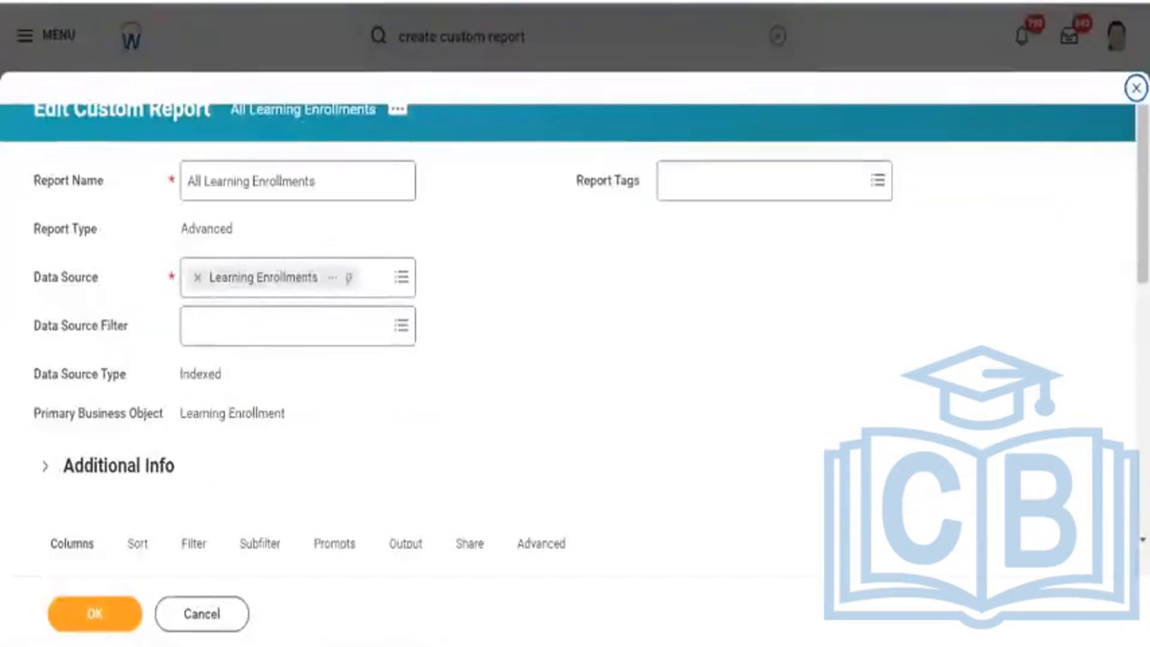
{"action": "scroll", "coordinate": [910, 168], "scroll_direction": "down", "scroll_amount": 5}
{"action": "scroll", "coordinate": [909, 168], "scroll_direction": "up", "scroll_amount": 5}
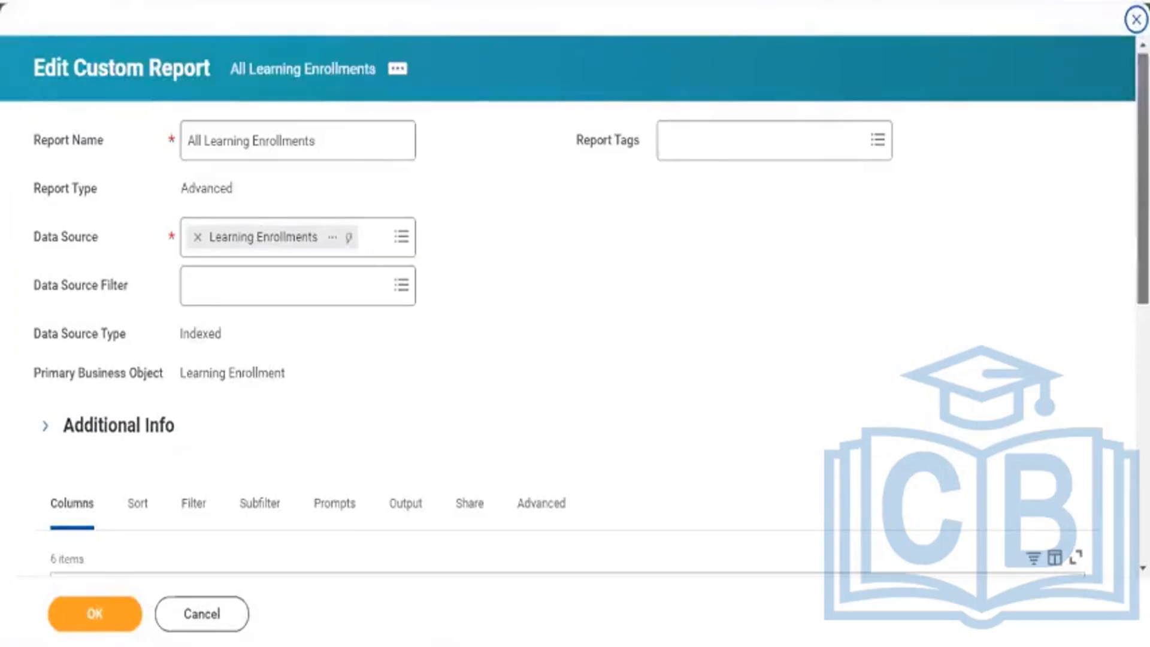
{"action": "scroll", "coordinate": [983, 214], "scroll_direction": "down", "scroll_amount": 3}
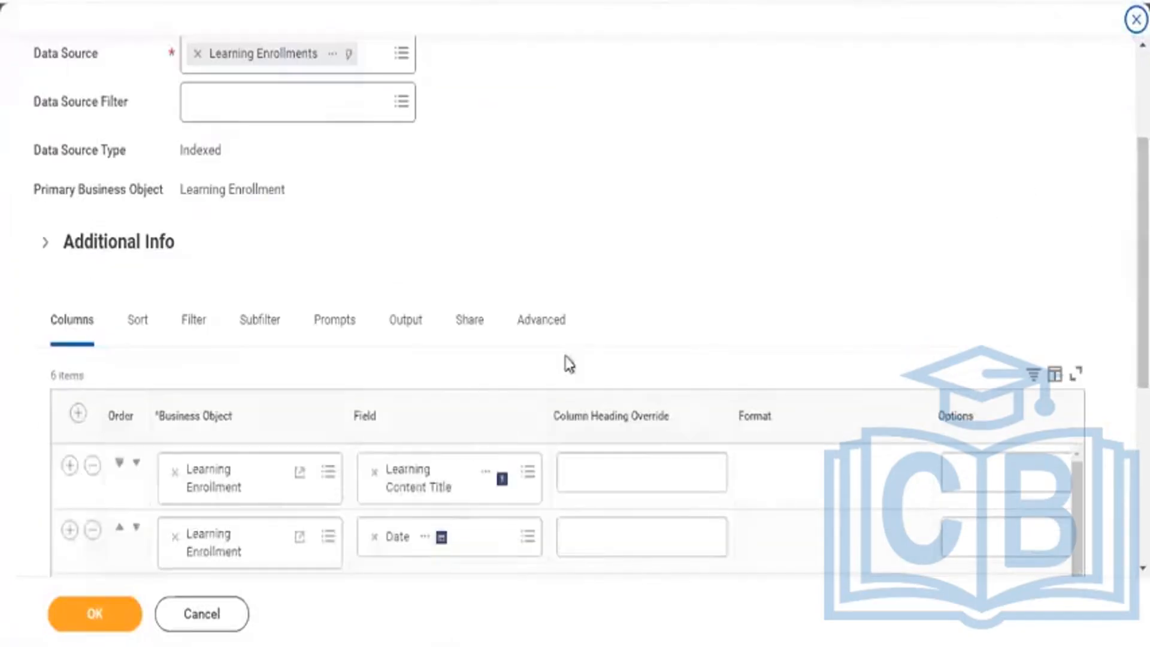
Add a new column row with the Worker field.
{"action": "left_click", "coordinate": [78, 413]}
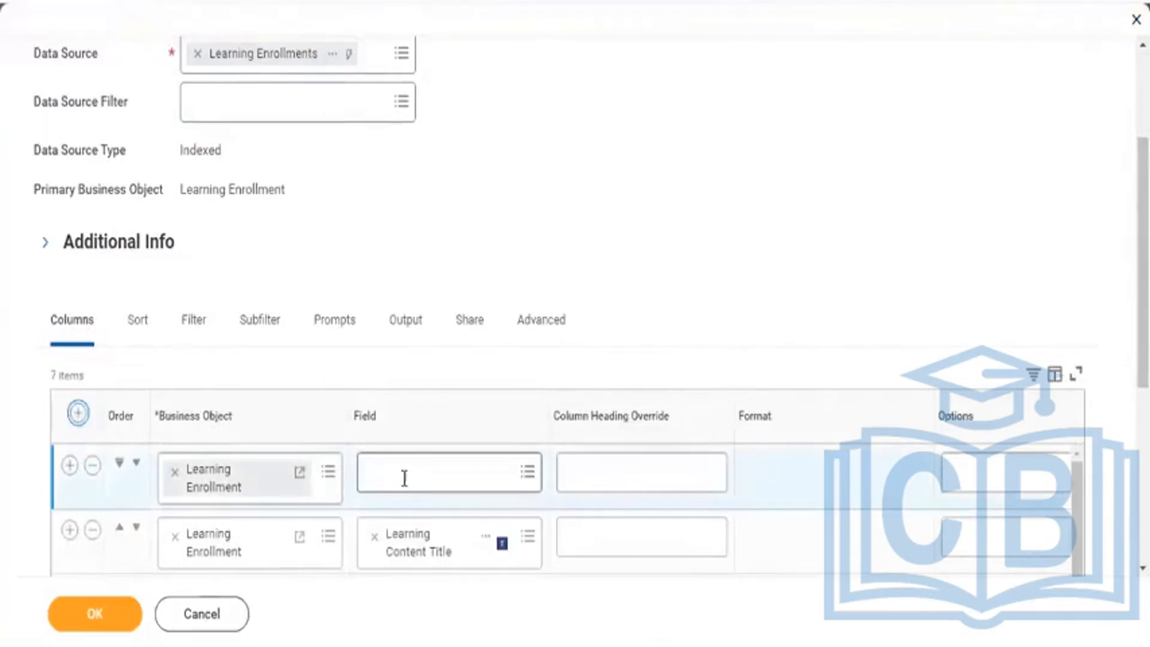
{"action": "left_click", "coordinate": [405, 478]}
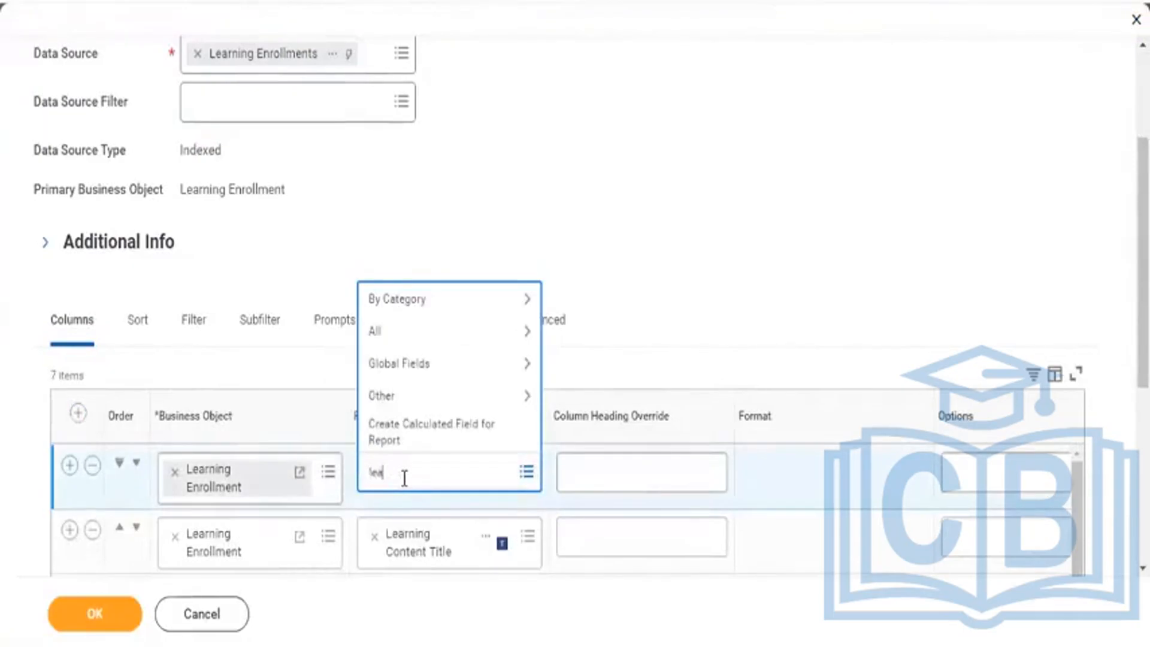
{"action": "key", "text": "Return"}
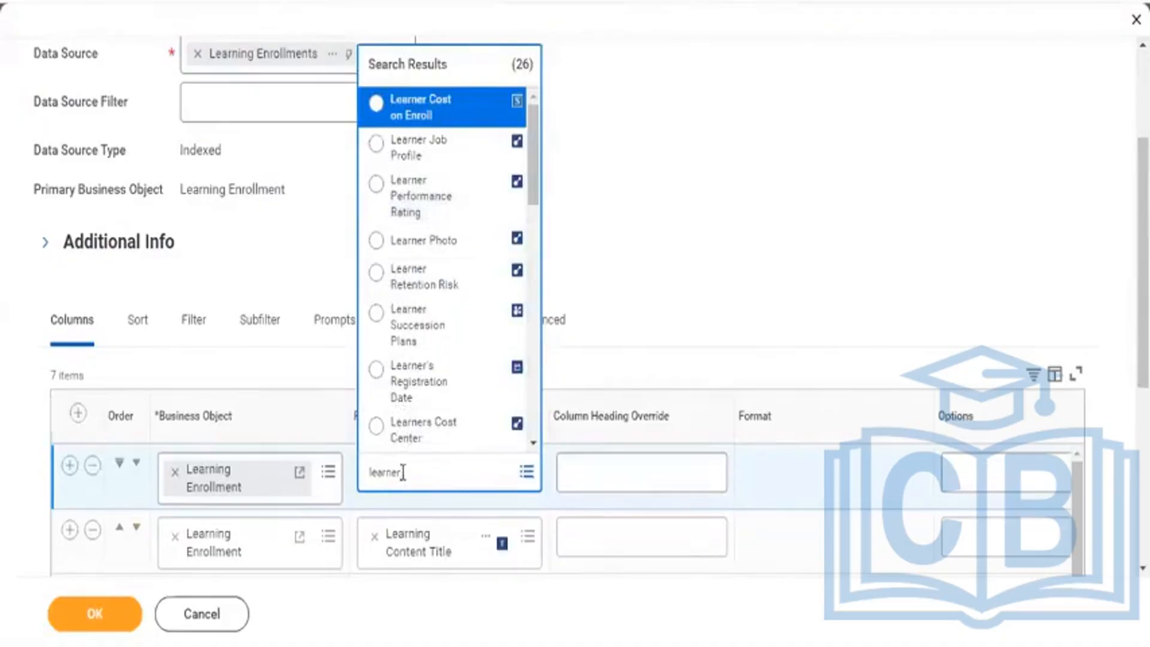
{"action": "double_click", "coordinate": [403, 473]}
{"action": "type", "text": "worker"}
{"action": "key", "text": "Return"}
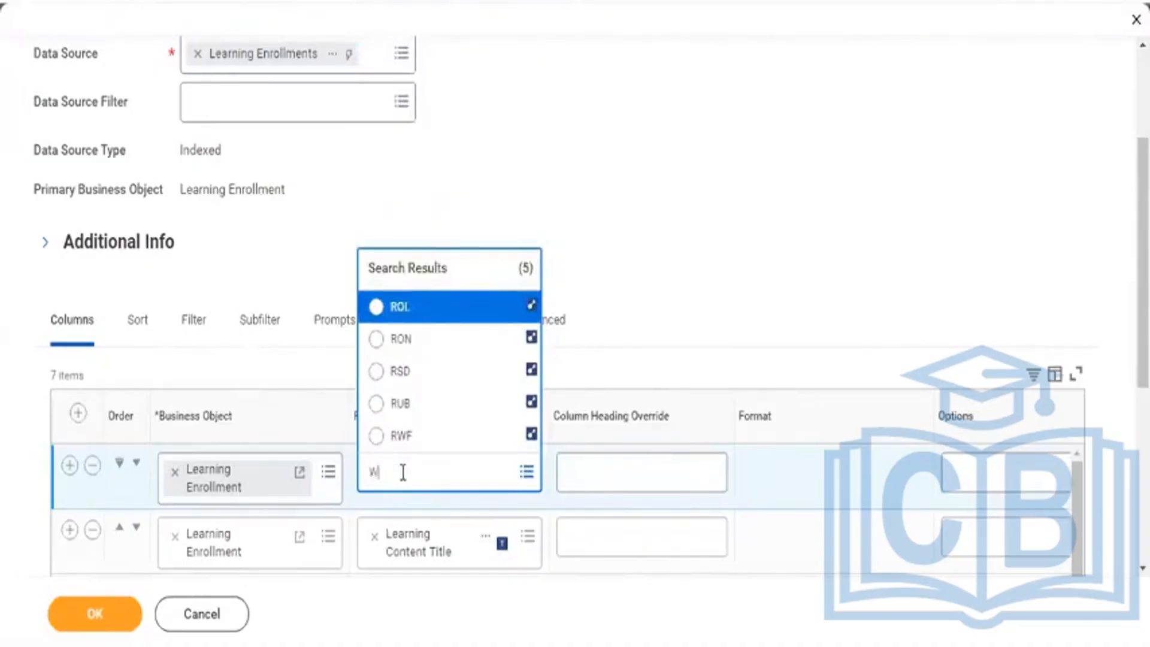
{"action": "key", "text": "Return"}
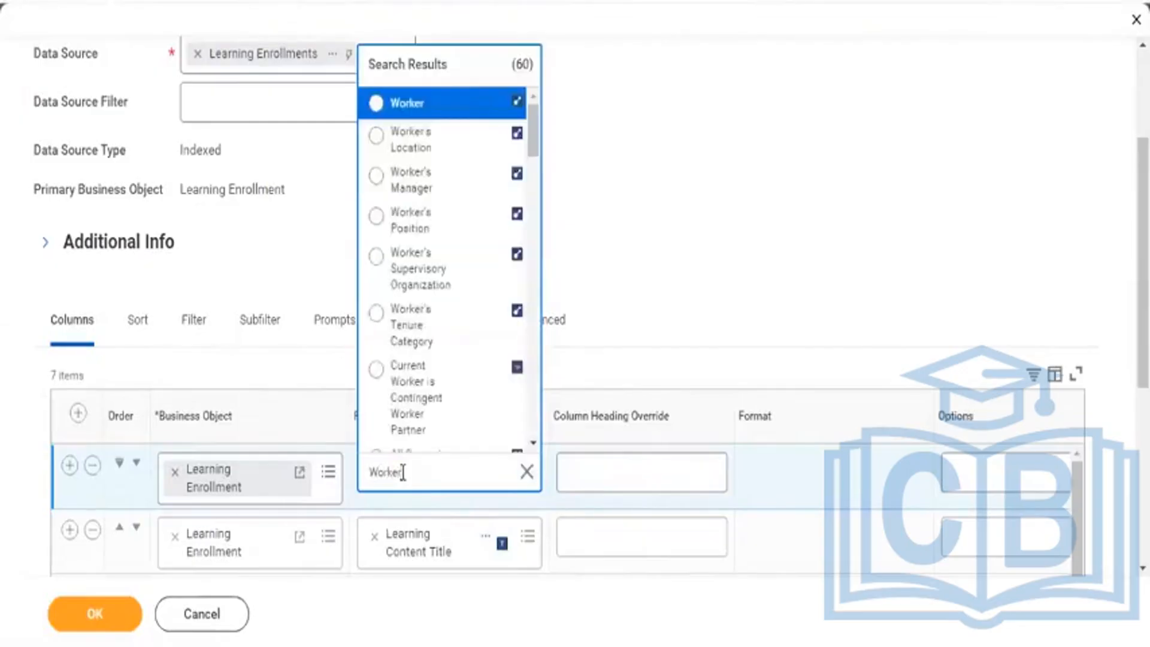
{"action": "left_click", "coordinate": [430, 115]}
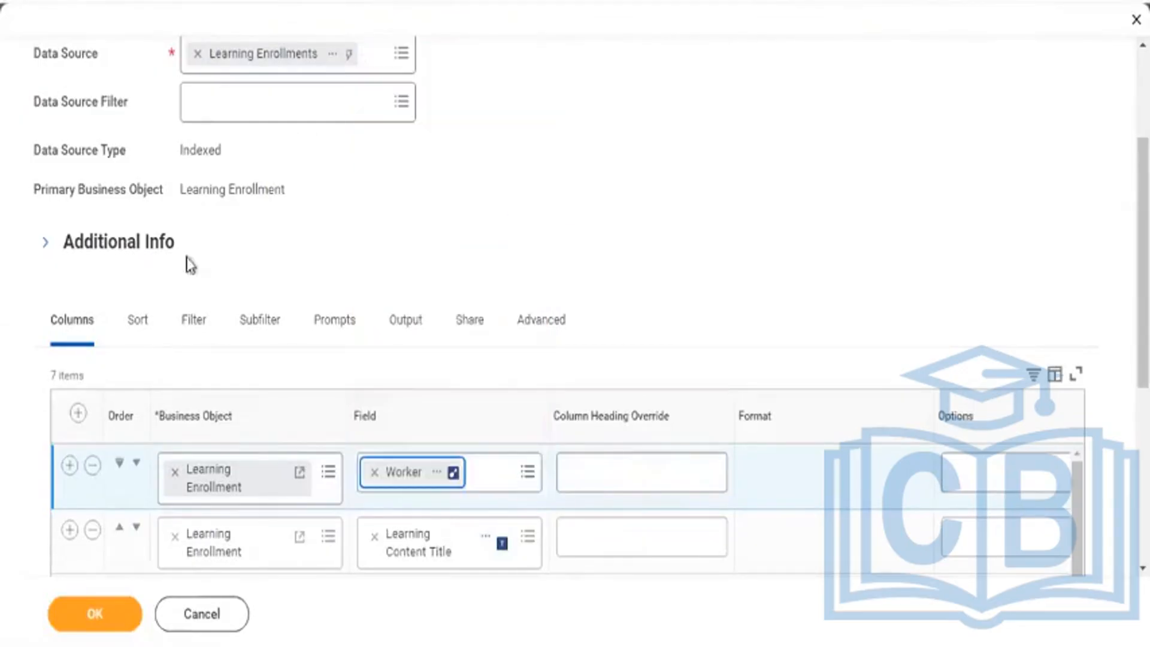
Add and remove a trial Employee ID(s) row, then save the report definition.
{"action": "left_click", "coordinate": [74, 414]}
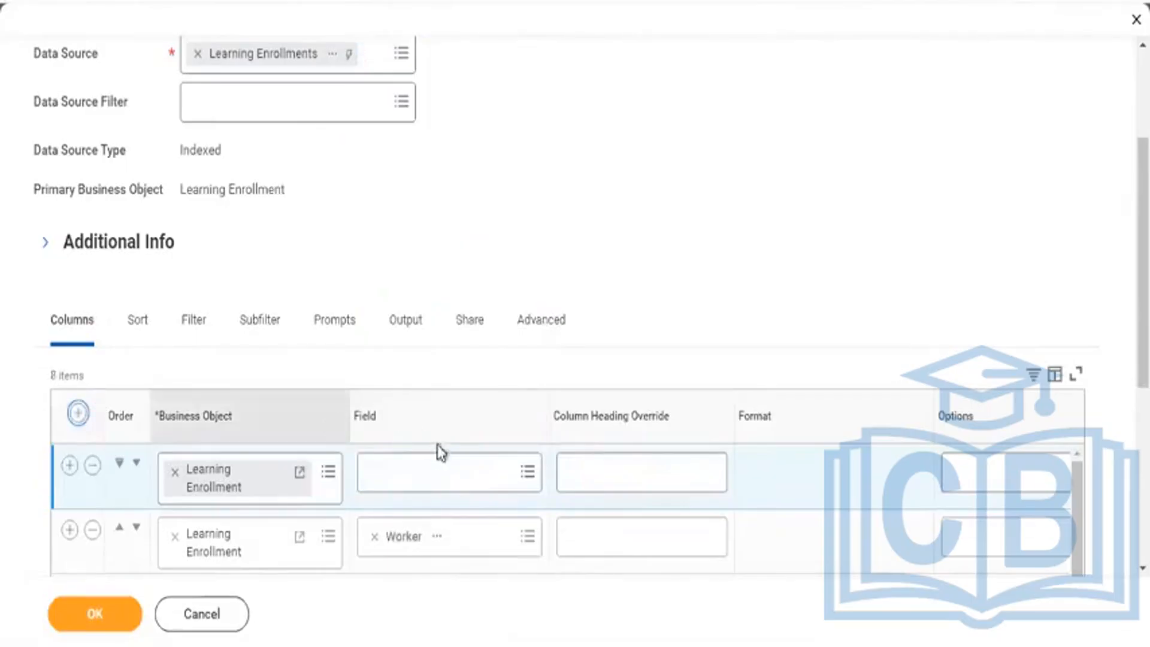
{"action": "left_click", "coordinate": [407, 472]}
{"action": "type", "text": "e"}
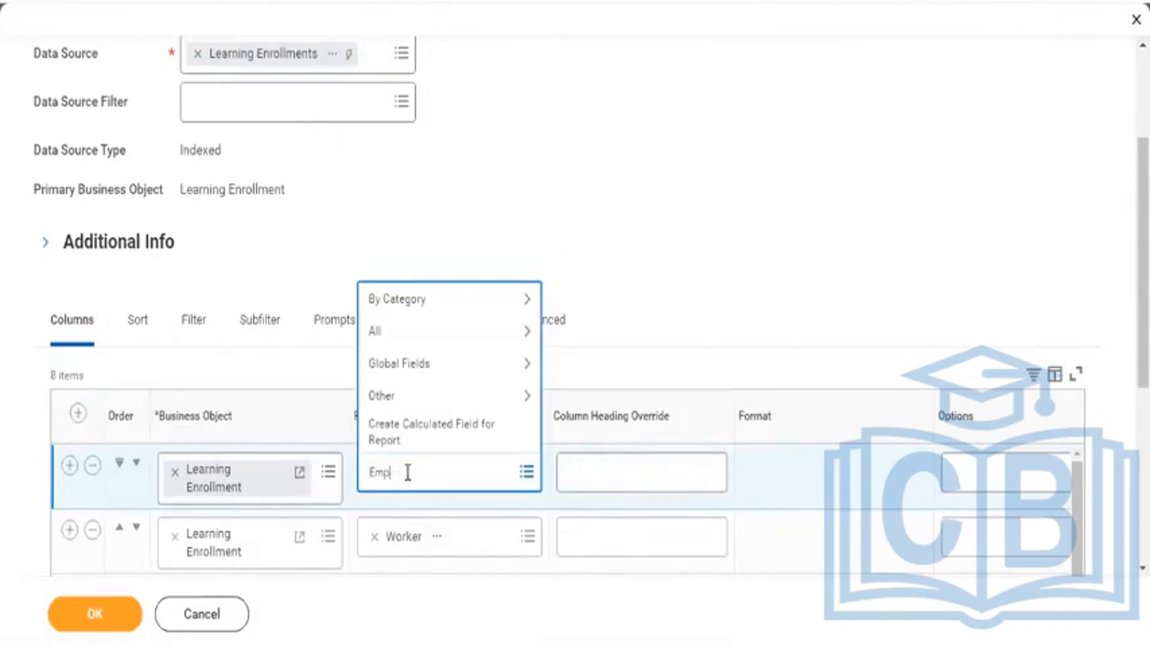
{"action": "type", "text": "mployee ID(s"}
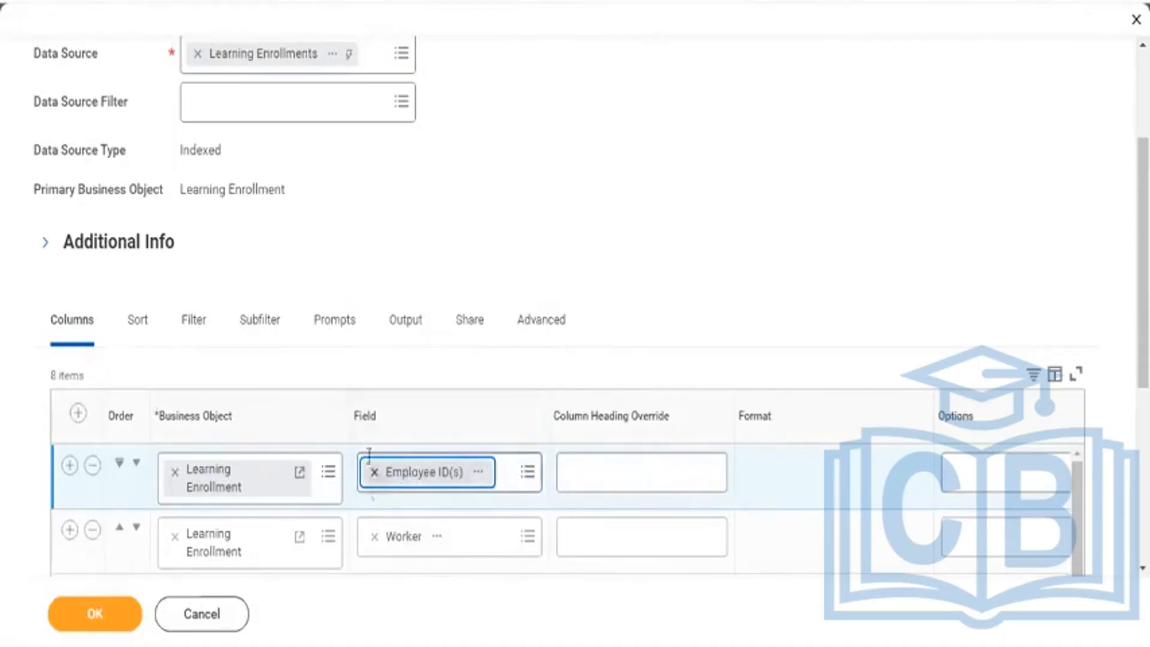
{"action": "left_click", "coordinate": [375, 473]}
{"action": "left_click", "coordinate": [93, 469]}
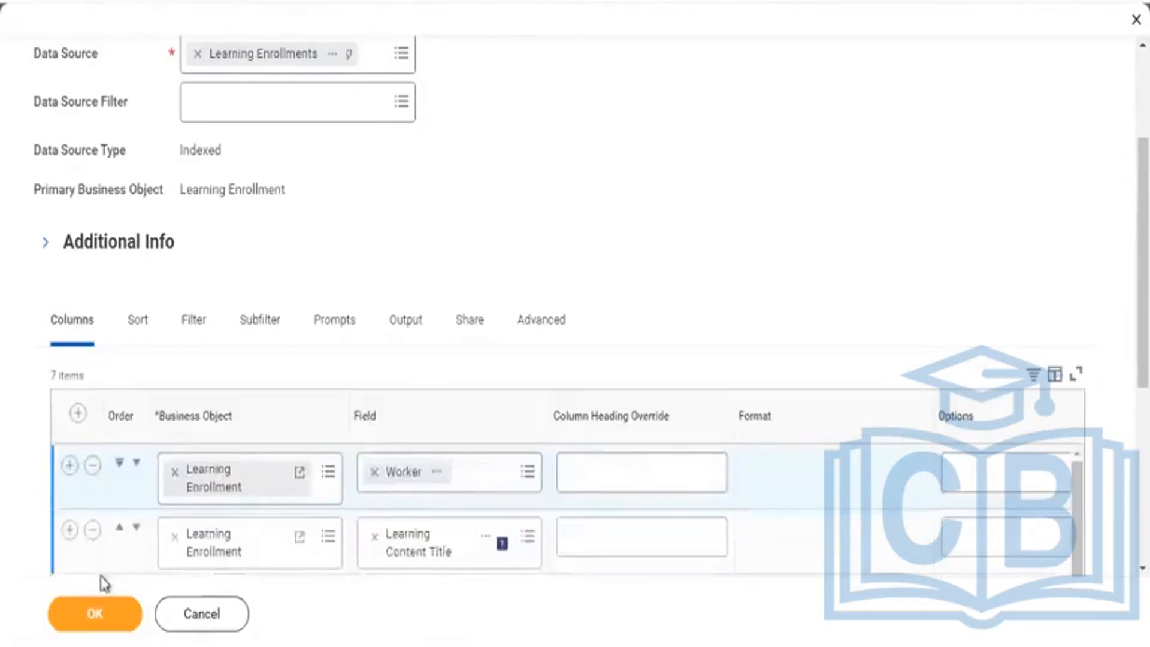
{"action": "left_click", "coordinate": [102, 606]}
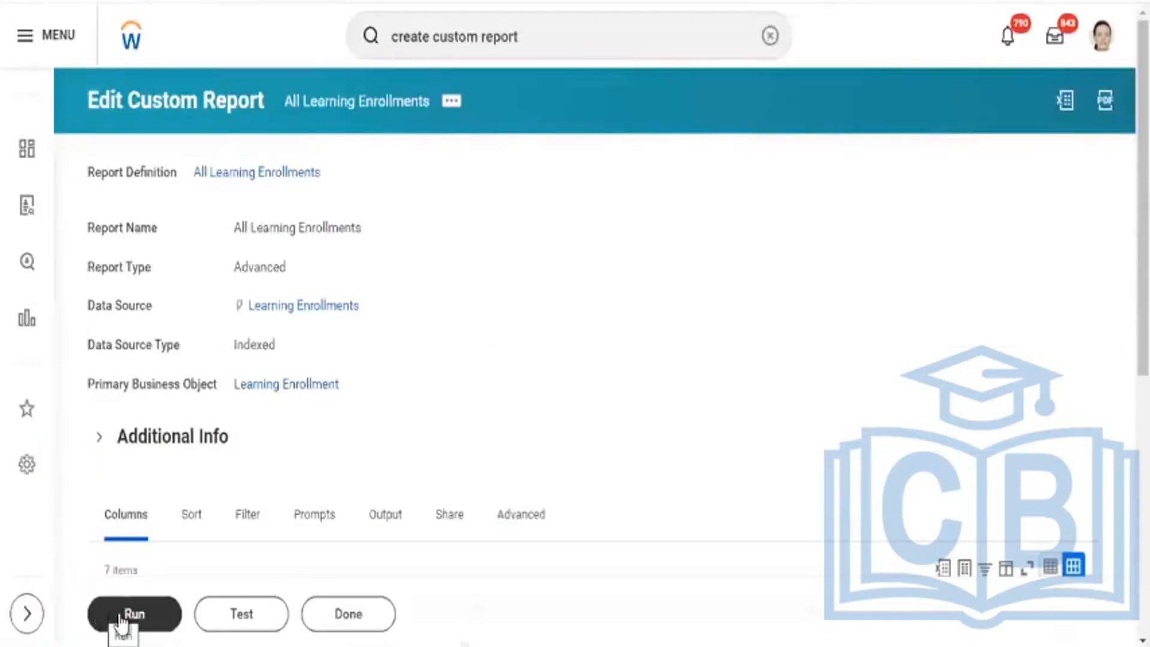
Rerun All Learning Enrollments with Date 03/25/2024, giving 1147 rows led by Worker.
{"action": "left_click", "coordinate": [122, 618]}
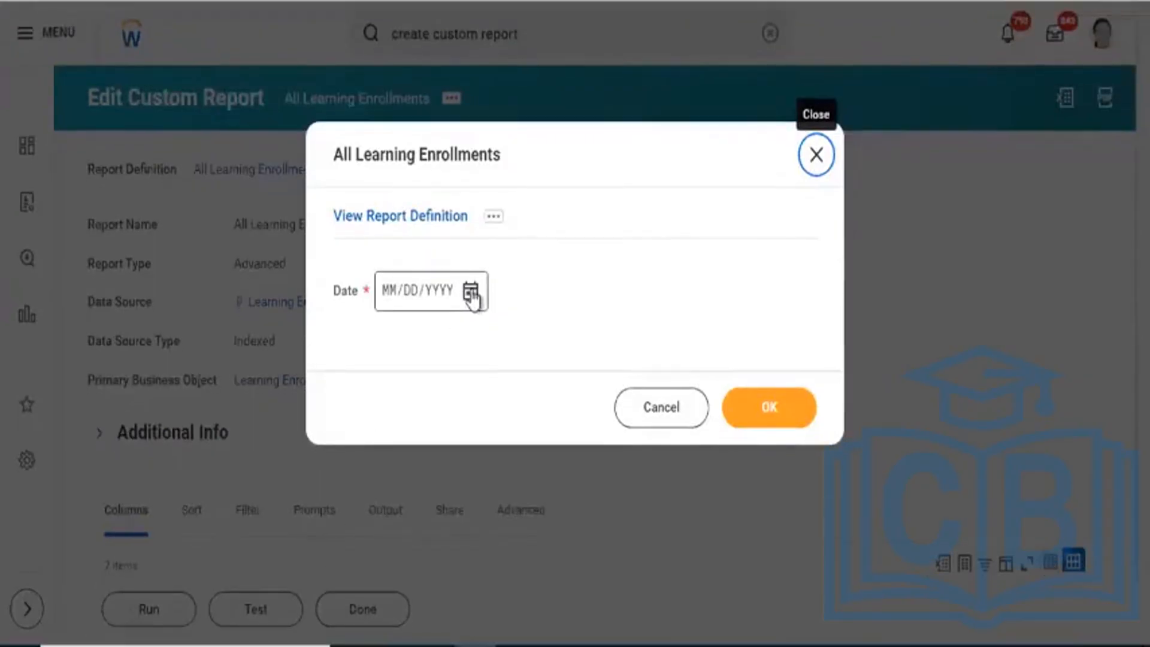
{"action": "left_click", "coordinate": [471, 294]}
{"action": "left_click", "coordinate": [561, 509]}
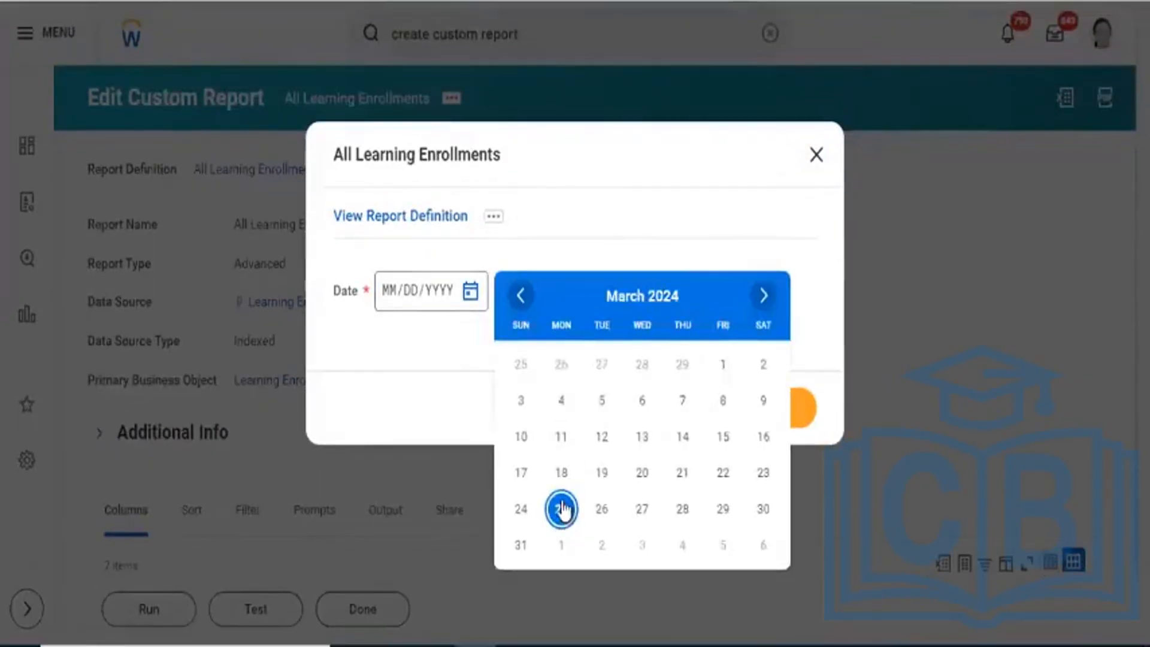
{"action": "left_click", "coordinate": [777, 411]}
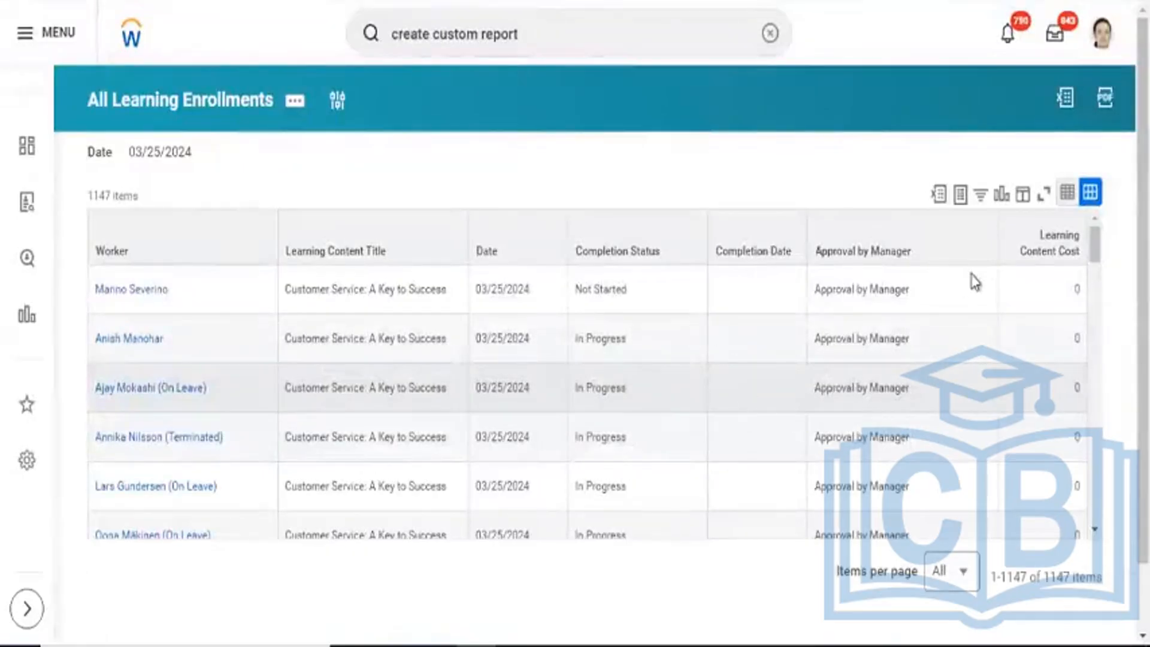
Open the on-leave worker with completion date 02/19/2017 in a new tab.
{"action": "left_click_drag", "start_coordinate": [1096, 264], "coordinate": [632, 300]}
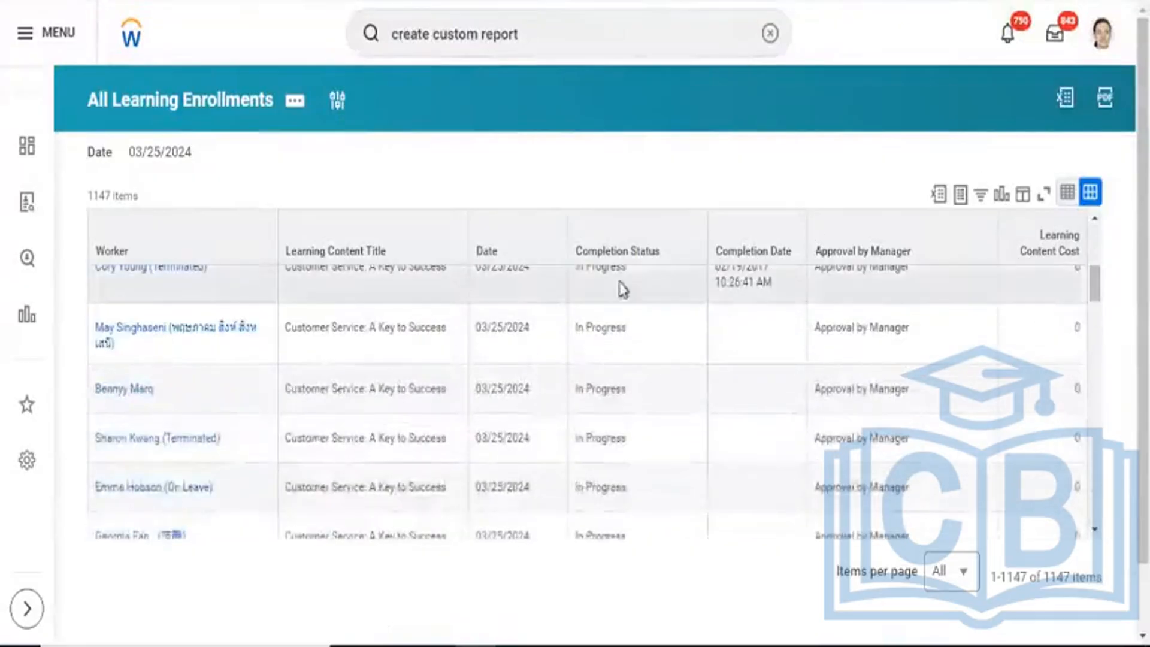
{"action": "left_click", "coordinate": [1094, 220]}
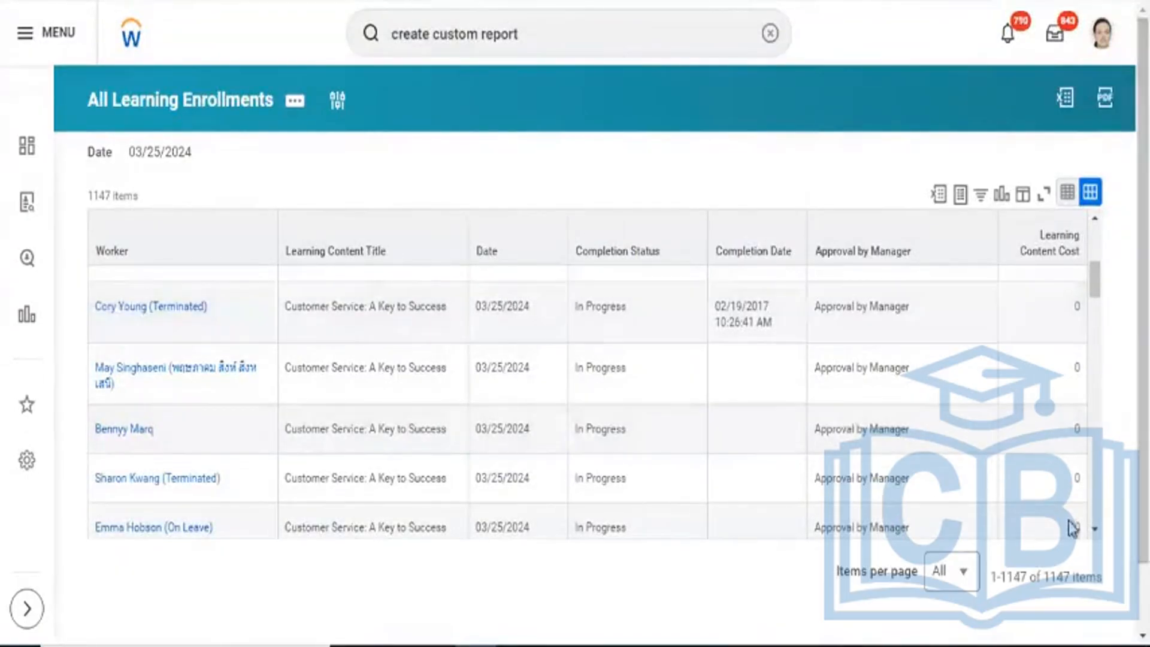
{"action": "scroll", "coordinate": [1098, 532], "scroll_direction": "down", "scroll_amount": 5}
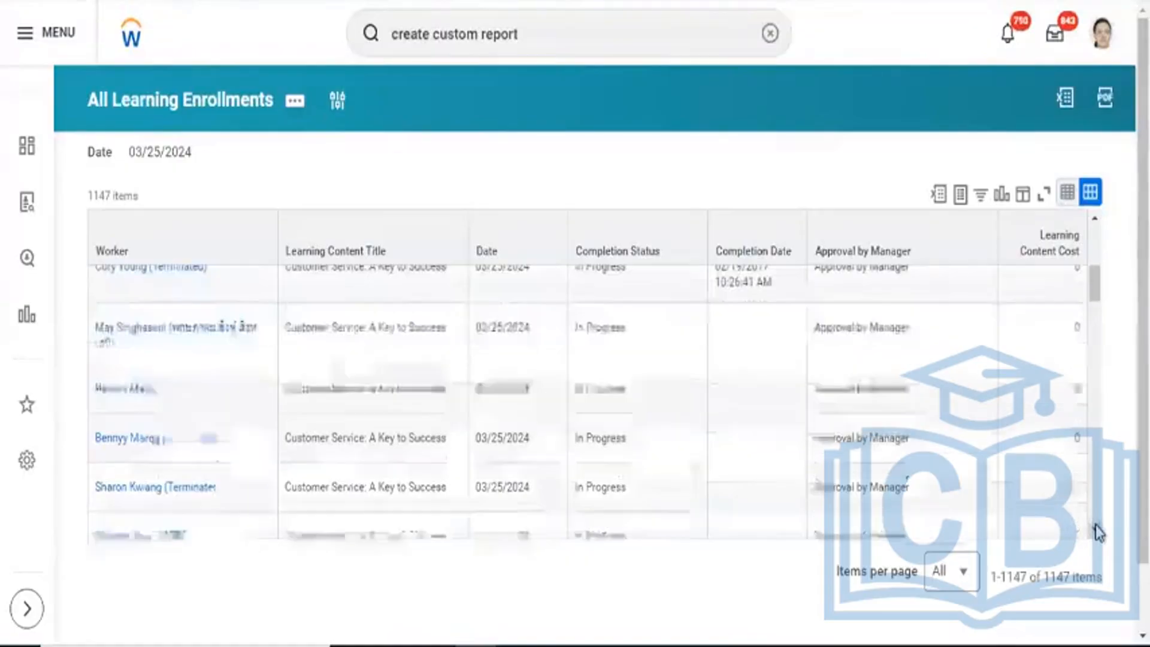
{"action": "scroll", "coordinate": [1098, 532], "scroll_direction": "down", "scroll_amount": 1}
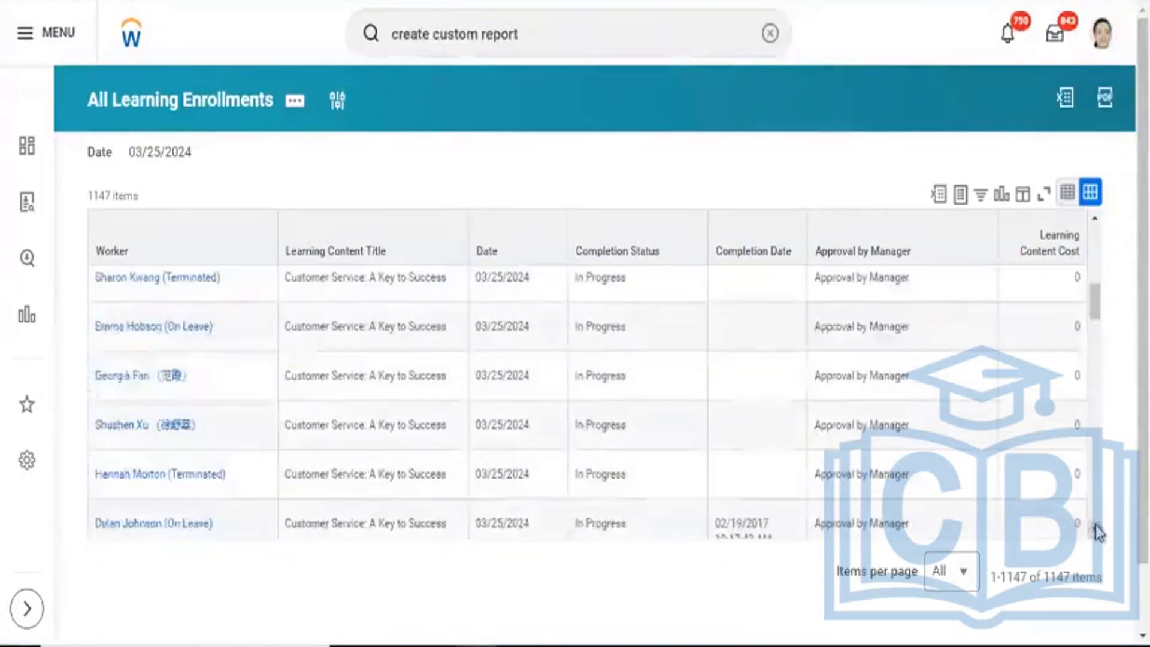
{"action": "scroll", "coordinate": [1098, 535], "scroll_direction": "down", "scroll_amount": 1}
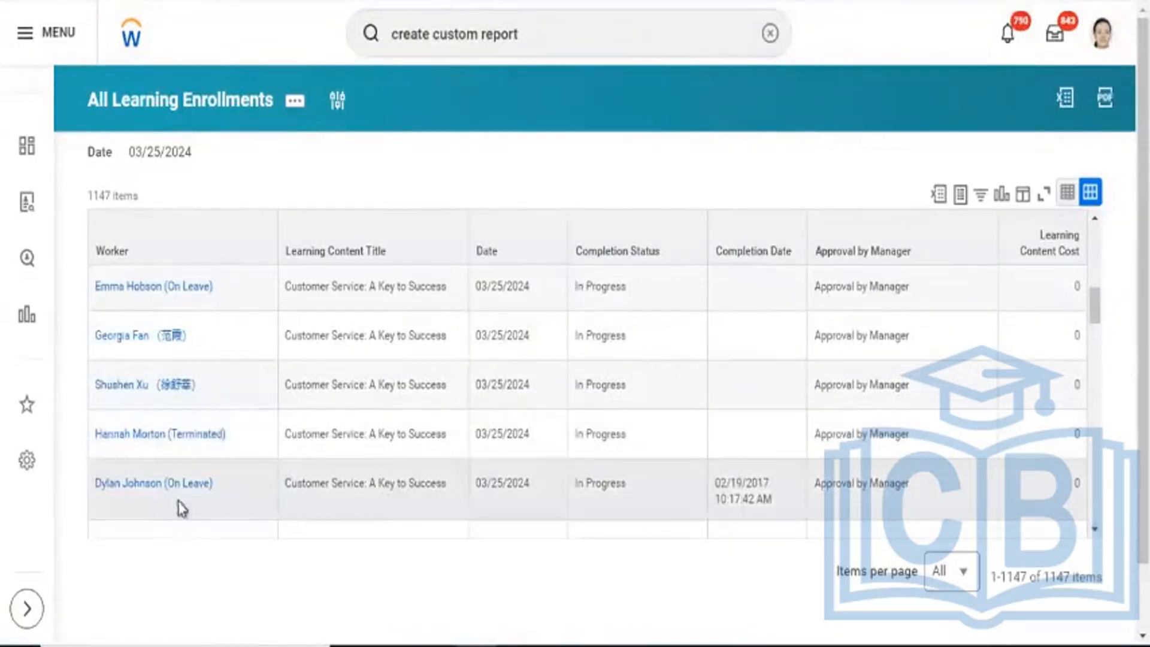
{"action": "mouse_move", "coordinate": [166, 499]}
{"action": "right_click", "coordinate": [164, 497]}
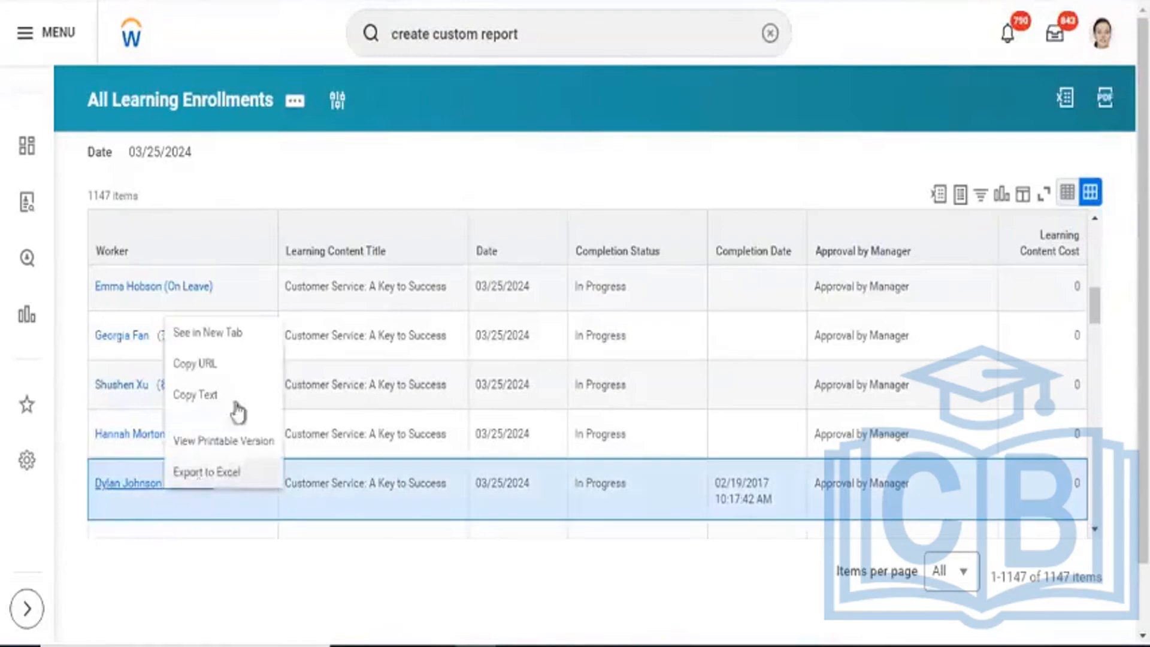
{"action": "left_click", "coordinate": [230, 337]}
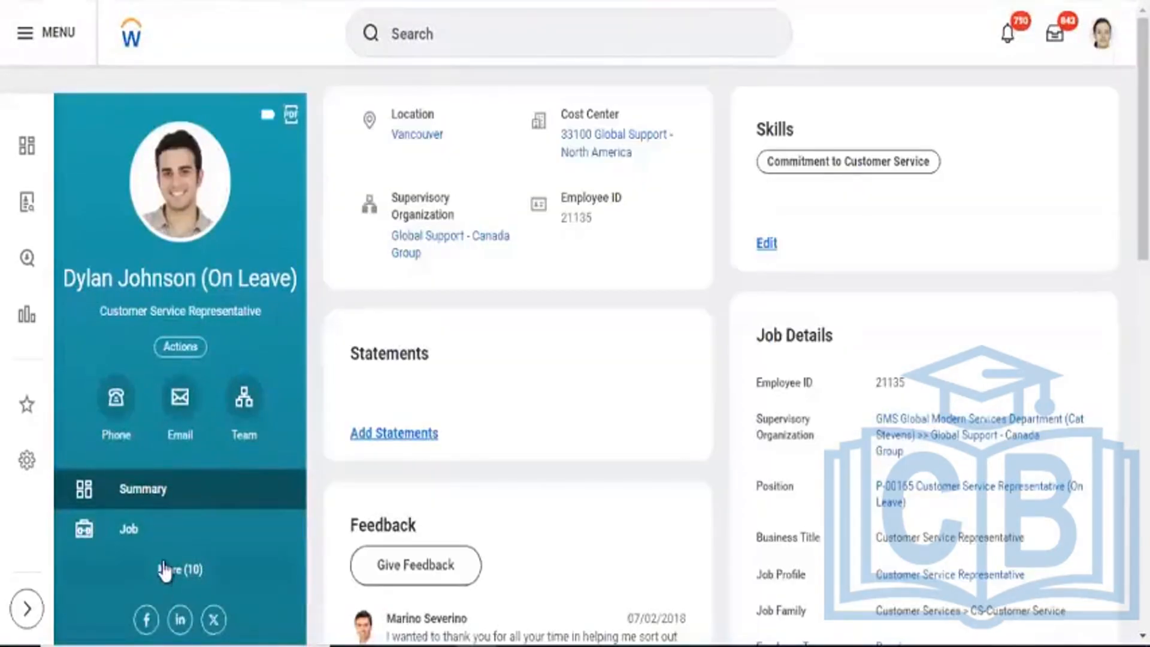
Show the worker's Career > Learning records, listing Customer Service: A Key to Success in progress.
{"action": "left_click", "coordinate": [165, 571]}
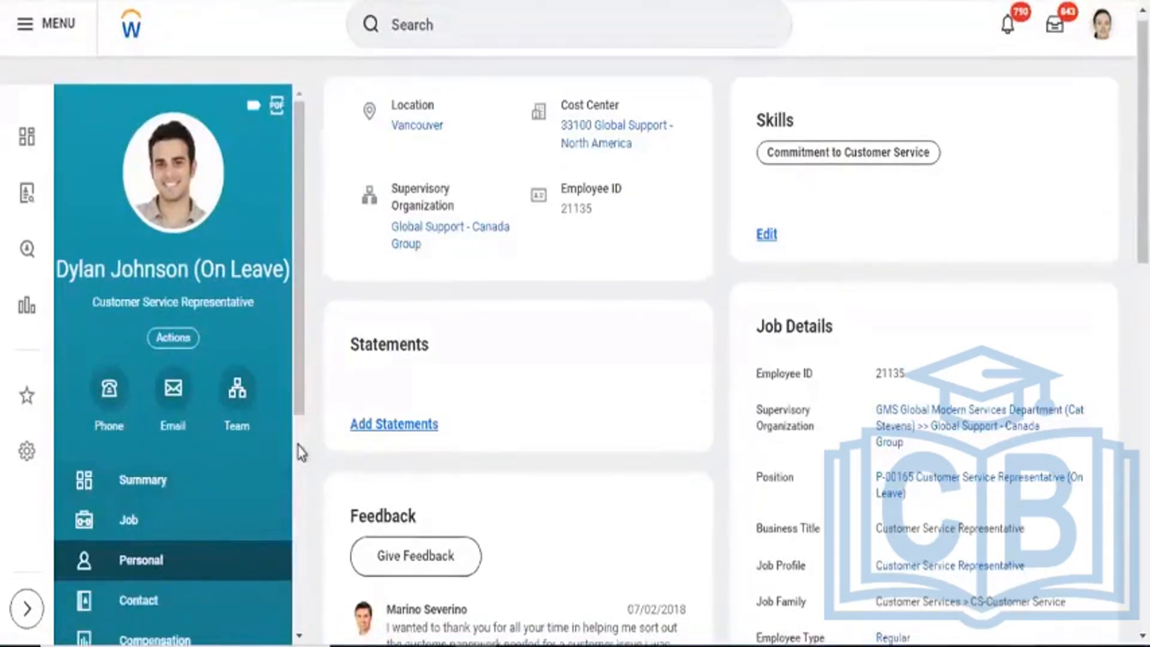
{"action": "scroll", "coordinate": [185, 474], "scroll_direction": "down", "scroll_amount": 5}
{"action": "left_click", "coordinate": [142, 422]}
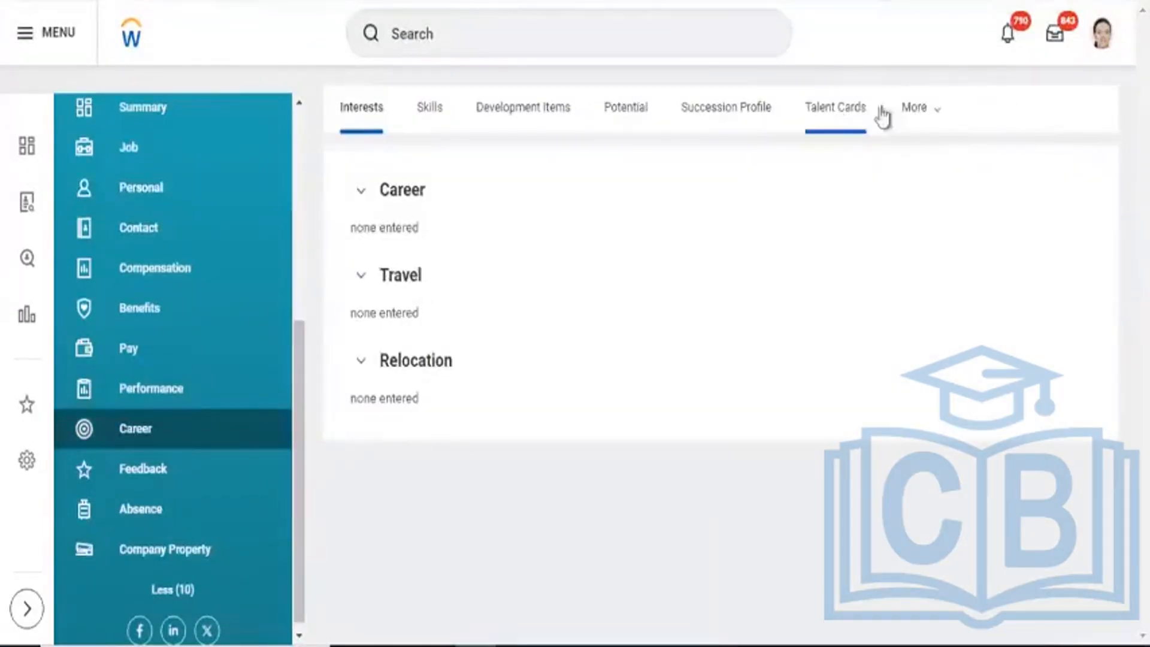
{"action": "left_click", "coordinate": [935, 120]}
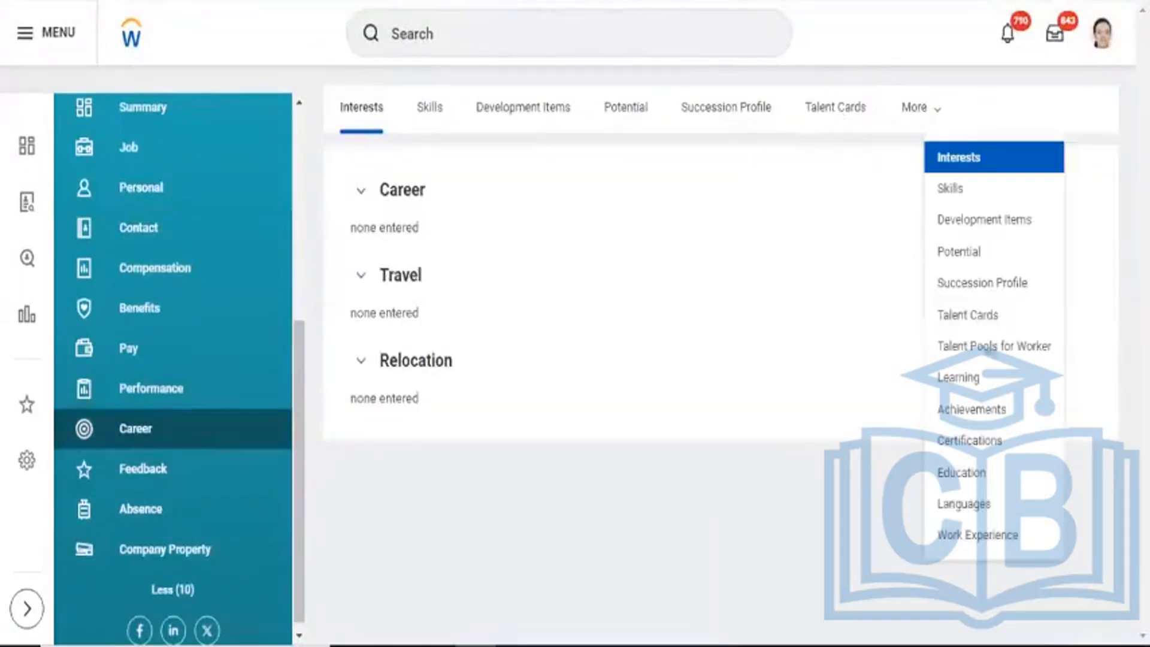
{"action": "left_click", "coordinate": [967, 381]}
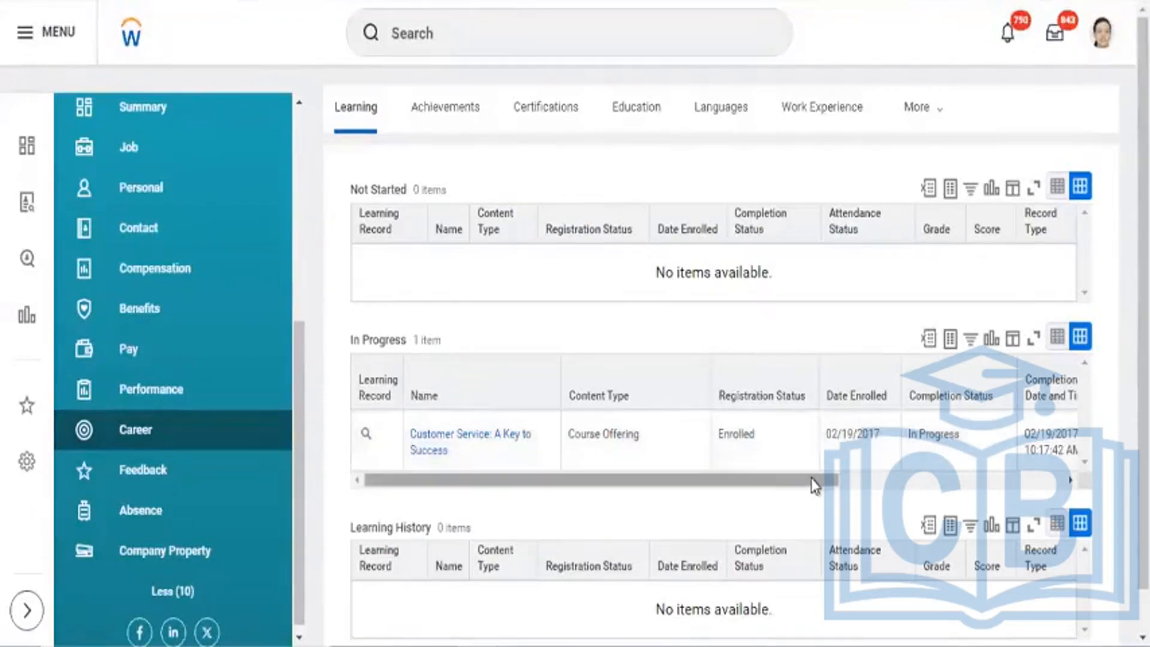
{"action": "mouse_move", "coordinate": [811, 478]}
{"action": "left_mouse_down"}
{"action": "mouse_move", "coordinate": [847, 487]}
{"action": "mouse_move", "coordinate": [958, 569]}
{"action": "left_mouse_up"}
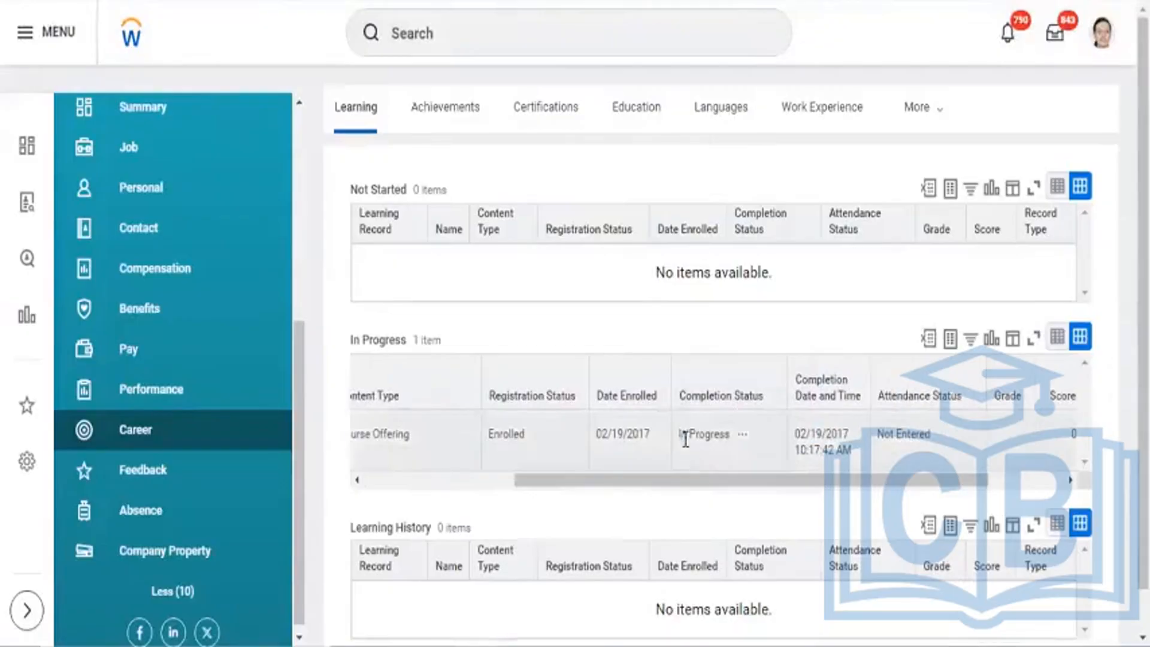
{"action": "left_click_drag", "start_coordinate": [682, 438], "coordinate": [732, 446]}
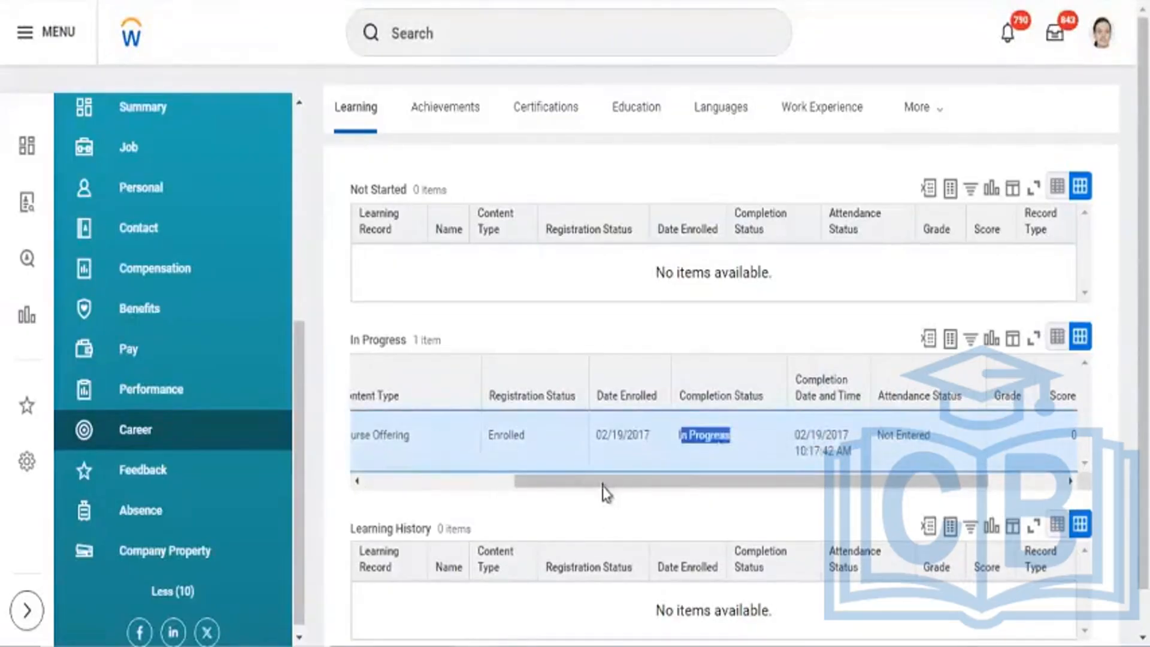
{"action": "left_click_drag", "start_coordinate": [603, 487], "coordinate": [577, 491]}
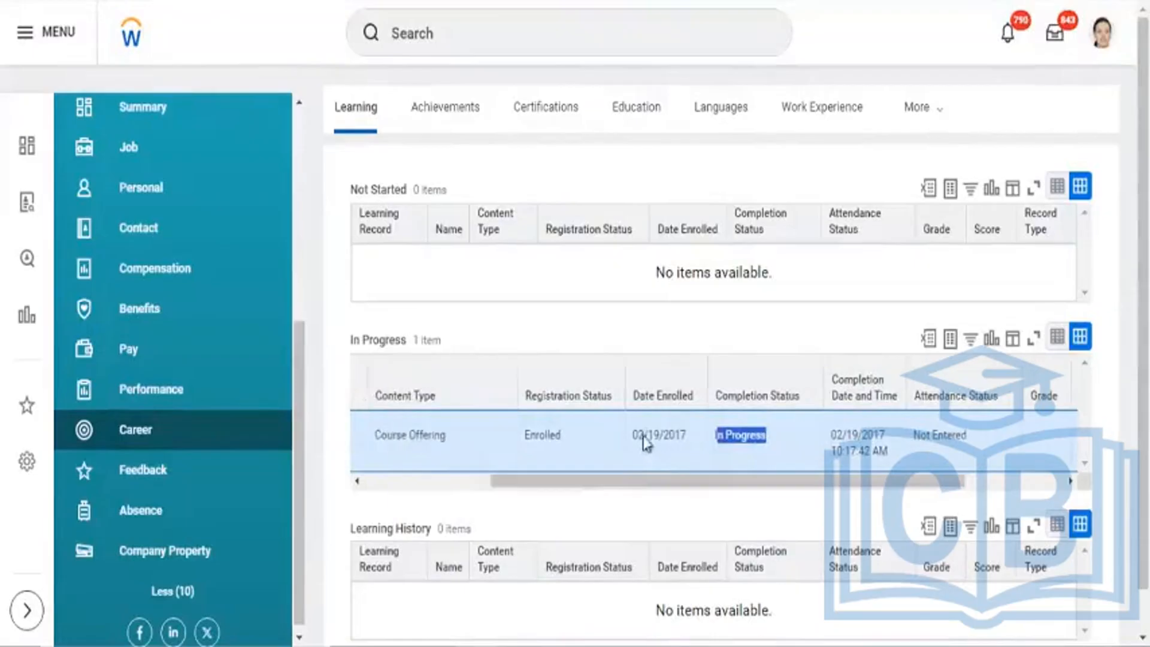
{"action": "left_click_drag", "start_coordinate": [637, 436], "coordinate": [681, 438]}
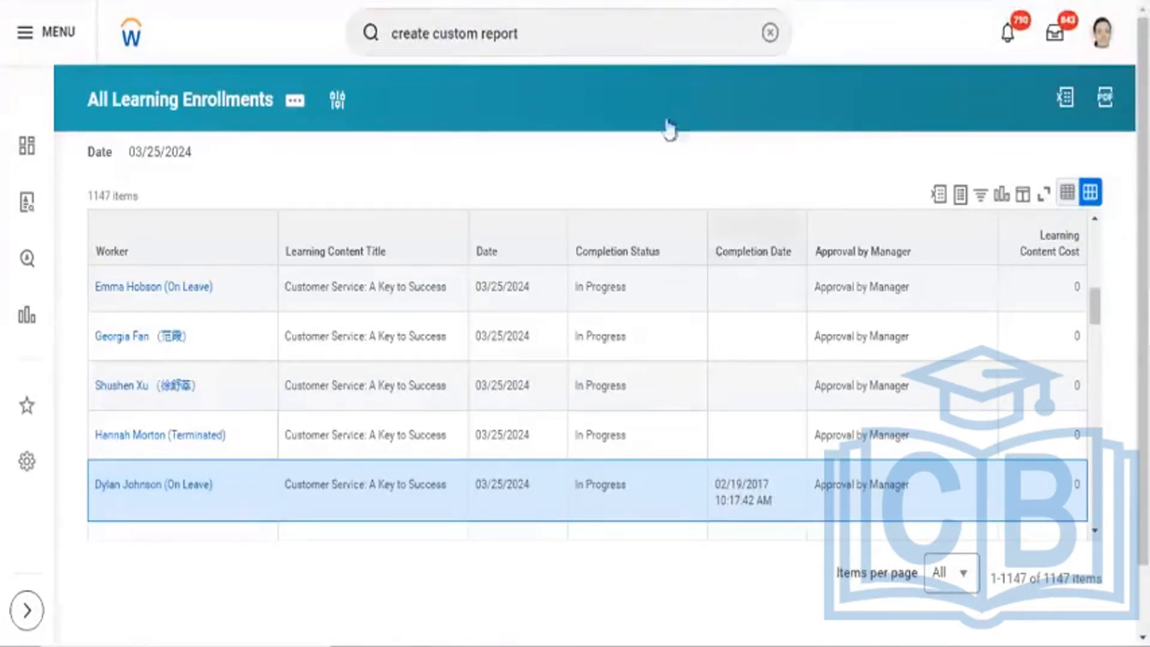
Go back to the Workday home page using the top-left logo.
{"action": "left_click", "coordinate": [129, 49]}
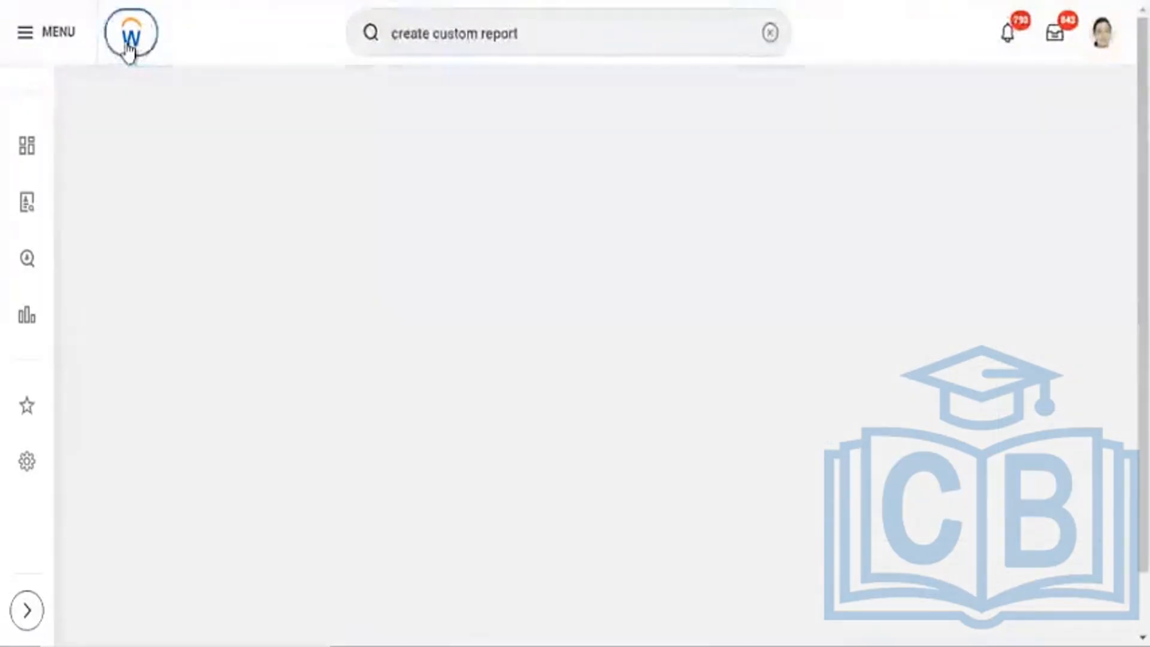